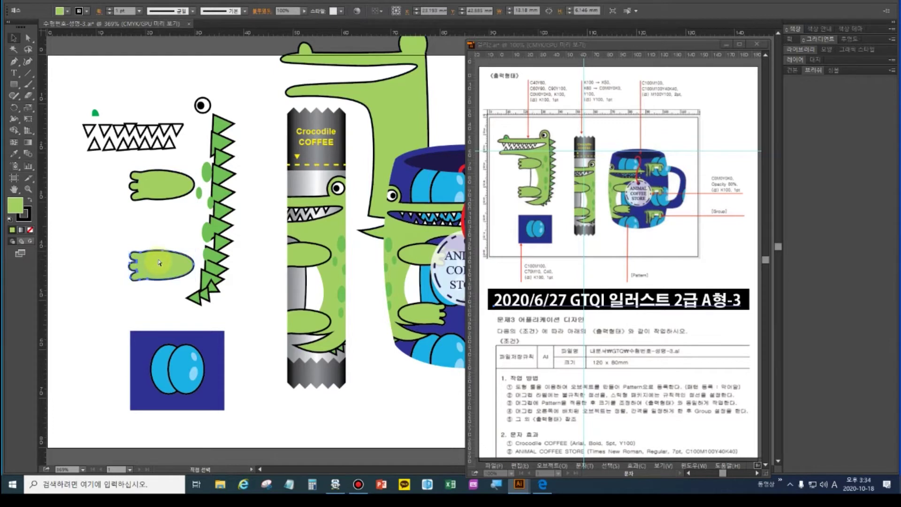
# Pull the sample crocodile's white belly and green body aside to inspect layering, undoing each move
pyautogui.press('v')
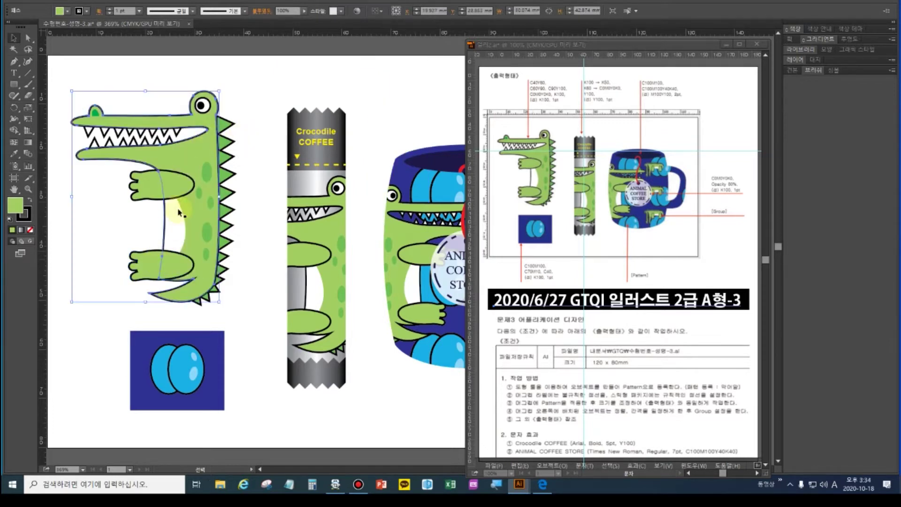
pyautogui.click(179, 216)
pyautogui.moveTo(176, 215); pyautogui.dragTo(112, 213)
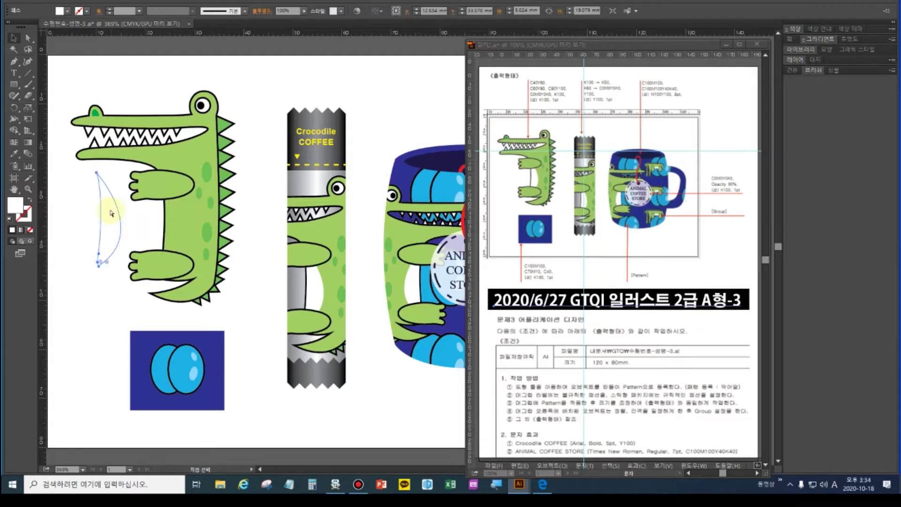
pyautogui.hotkey('ctrl', 'z')
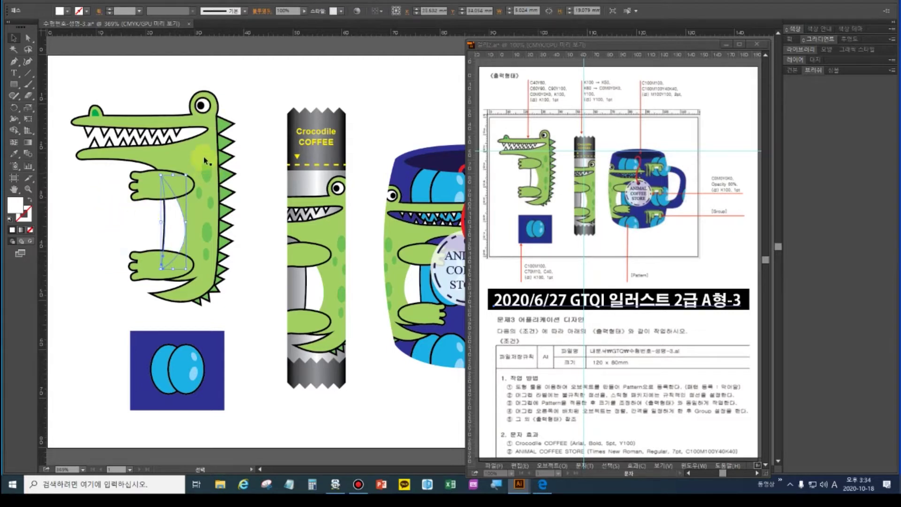
pyautogui.click(203, 154)
pyautogui.moveTo(203, 153); pyautogui.dragTo(428, 121)
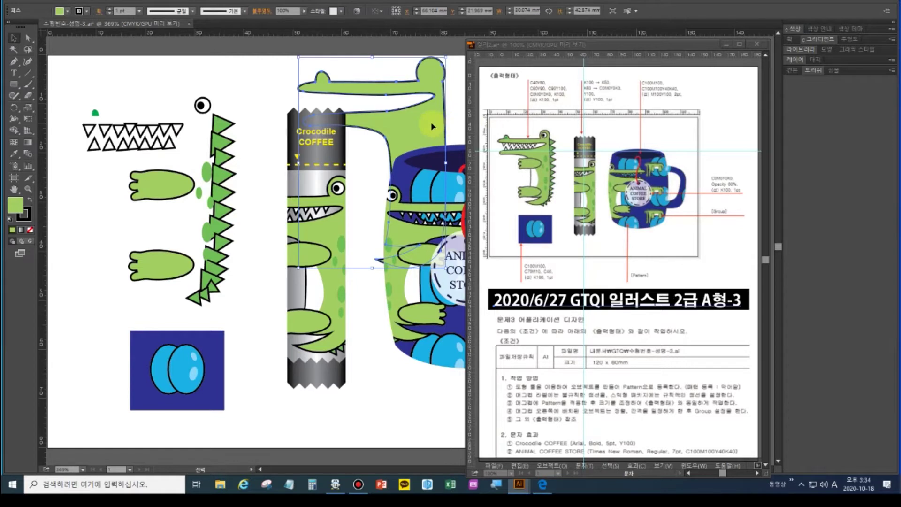
pyautogui.hotkey('ctrl', 'z')
# Inspect the blue pattern tile and coffee stick parts, moving the stick's top cap aside then undoing
pyautogui.click(207, 350)
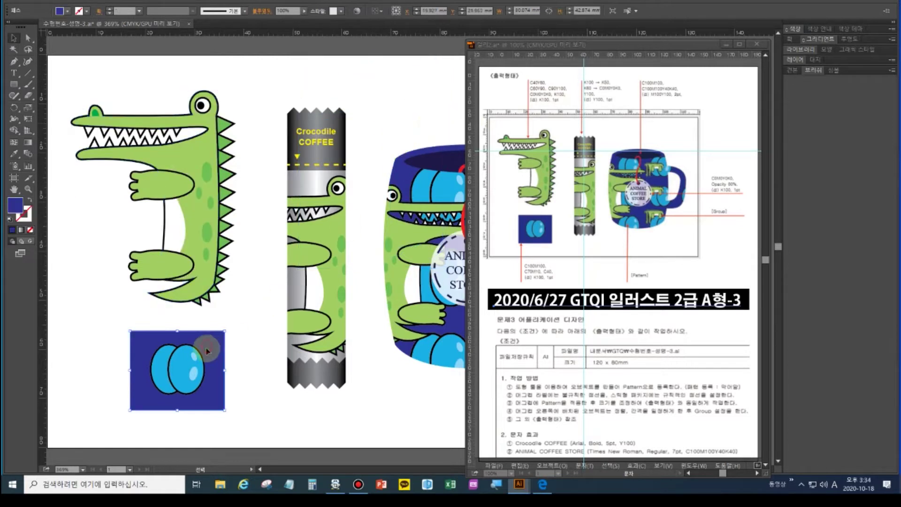
pyautogui.click(193, 374)
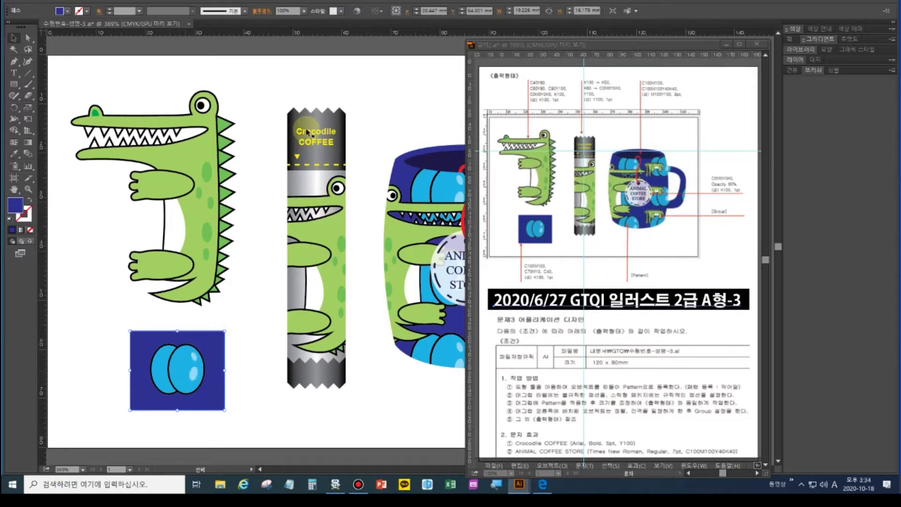
pyautogui.click(290, 114)
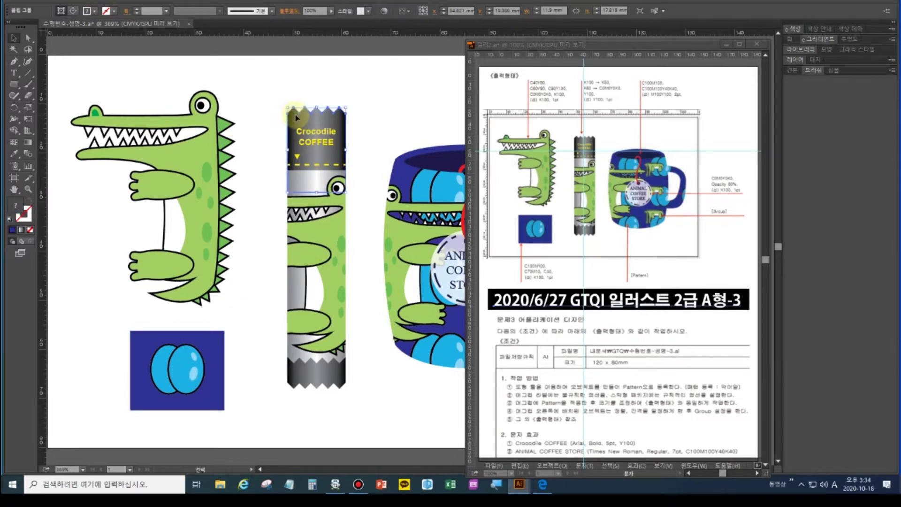
pyautogui.moveTo(298, 120); pyautogui.dragTo(376, 87)
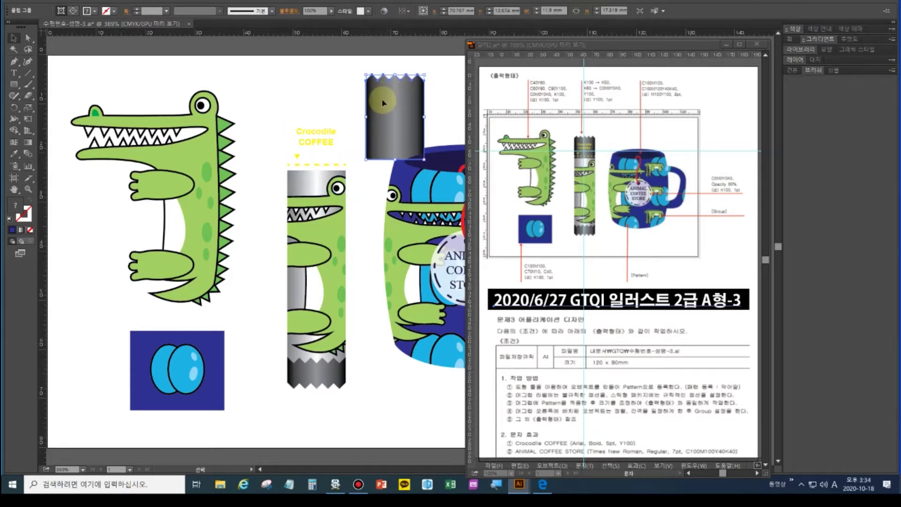
pyautogui.hotkey('ctrl', 'z')
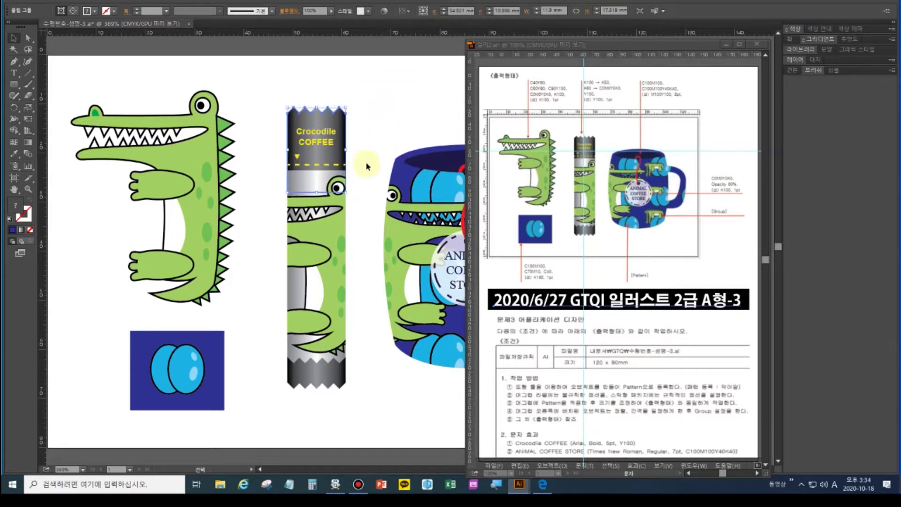
pyautogui.click(318, 369)
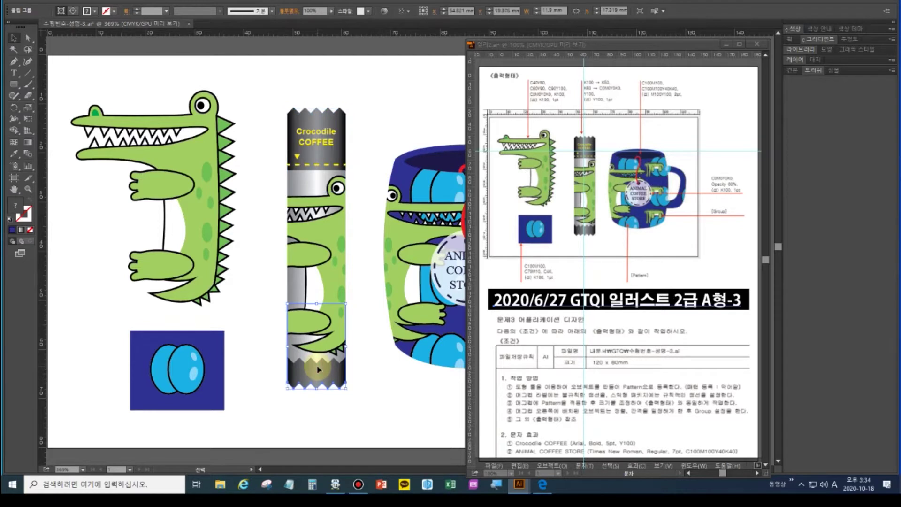
pyautogui.click(295, 377)
# Pull the mug's blue-circle pattern out to check its layering, undo, and start a new document
pyautogui.moveTo(382, 254); pyautogui.dragTo(239, 283)
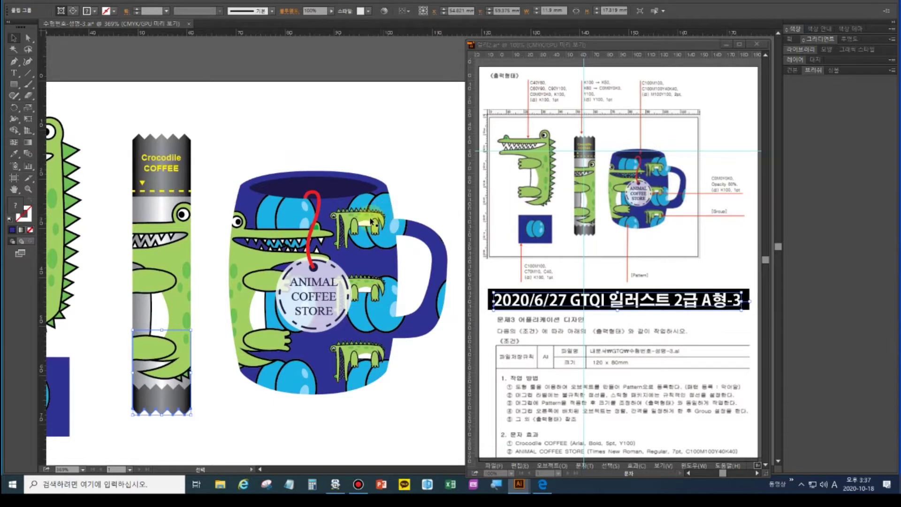
pyautogui.click(254, 262)
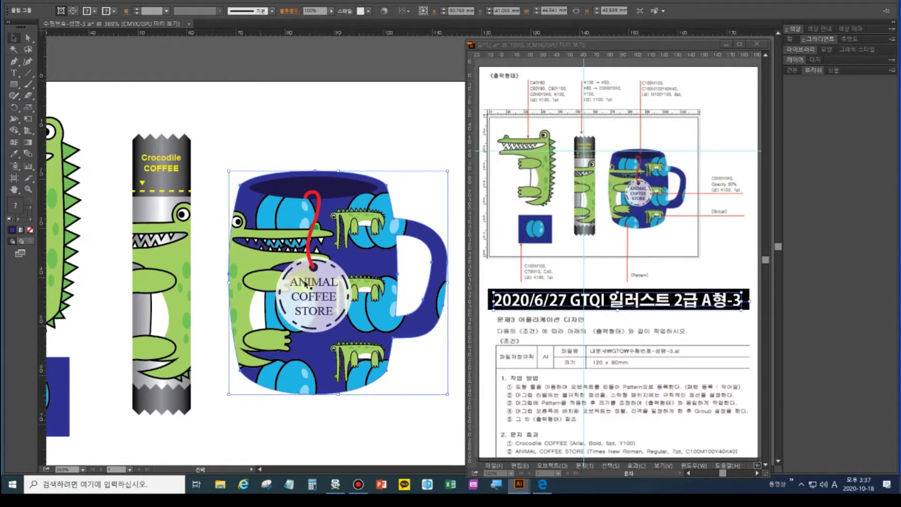
pyautogui.moveTo(241, 201); pyautogui.dragTo(203, 119)
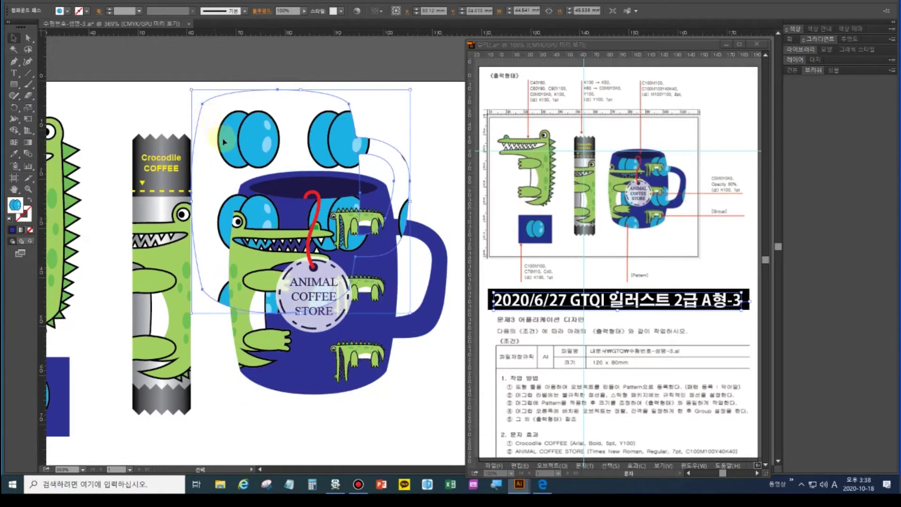
pyautogui.click(310, 354)
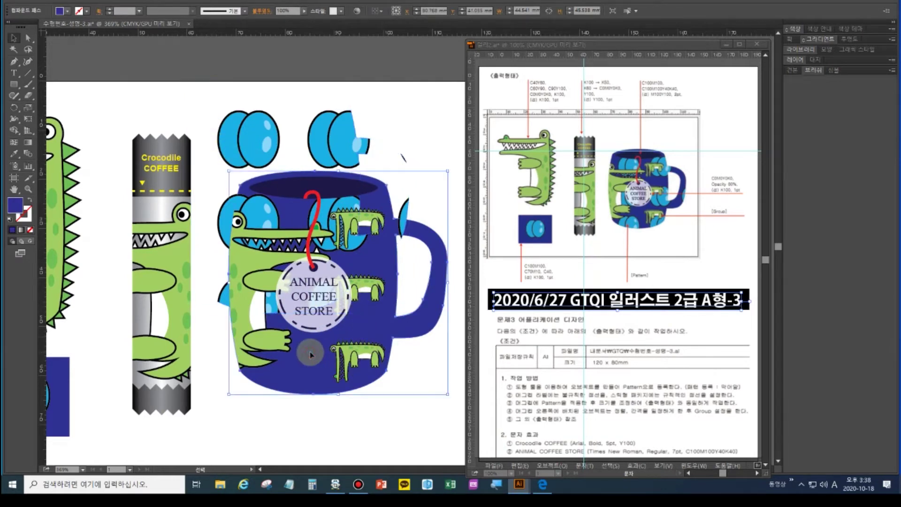
pyautogui.click(328, 147)
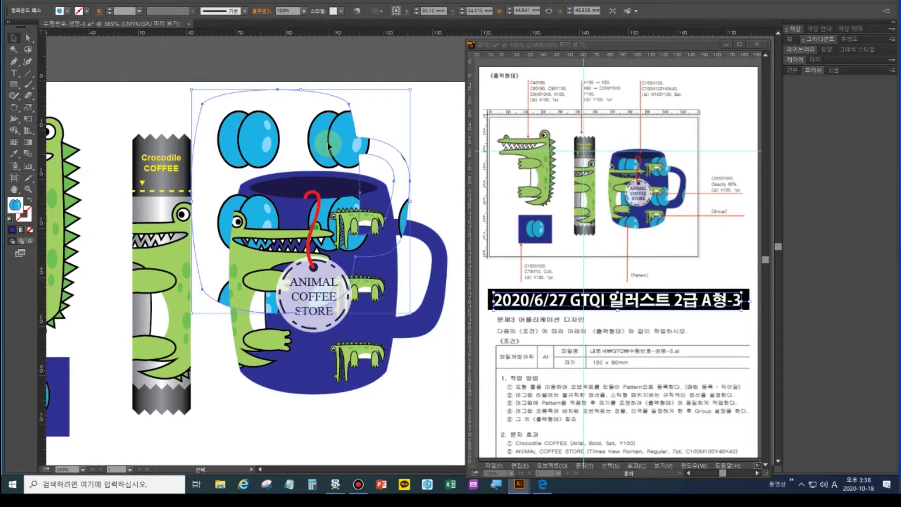
pyautogui.click(316, 362)
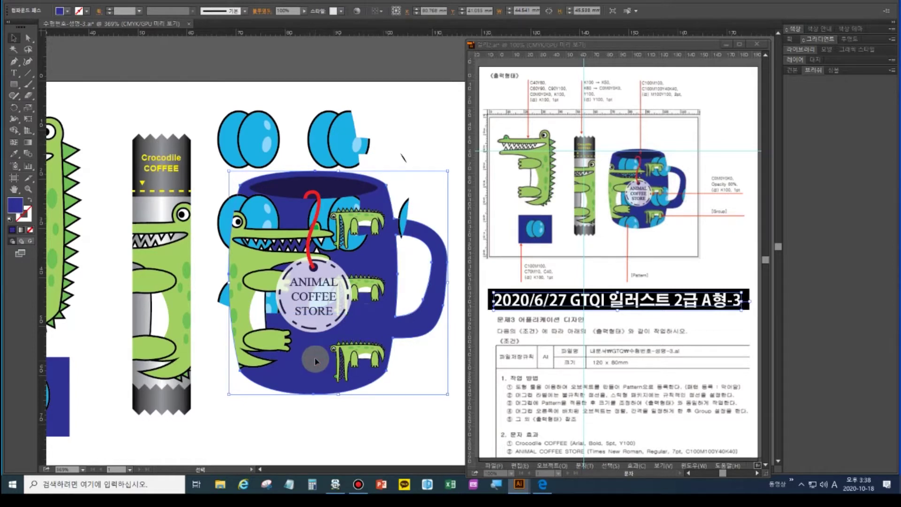
pyautogui.hotkey('ctrl', 'z')
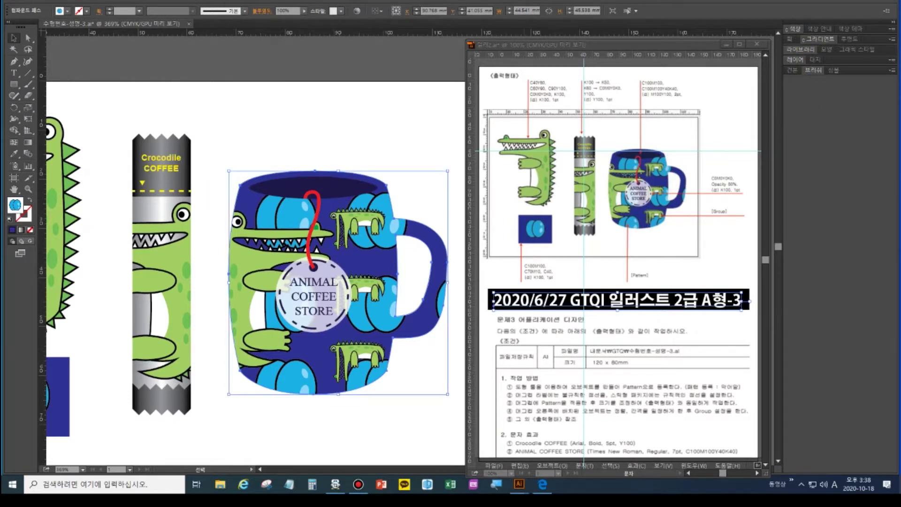
pyautogui.press('a')
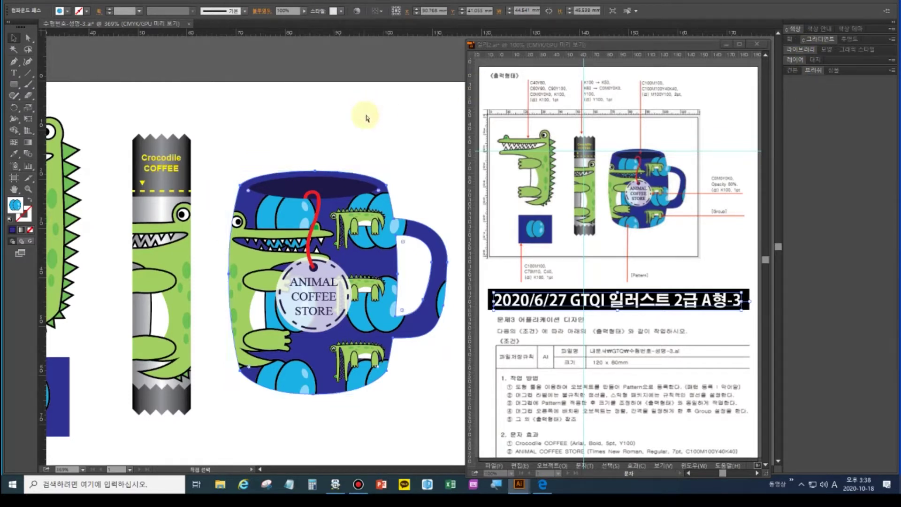
pyautogui.hotkey('ctrl', 'n')
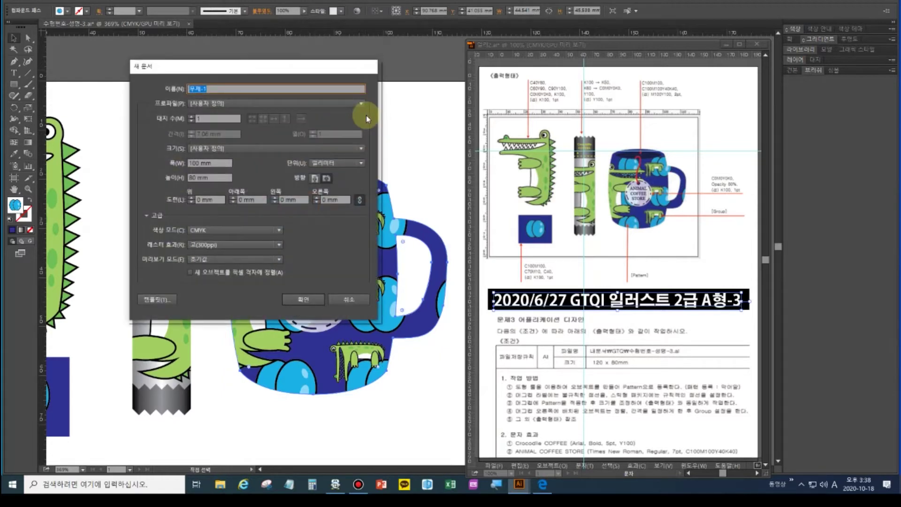
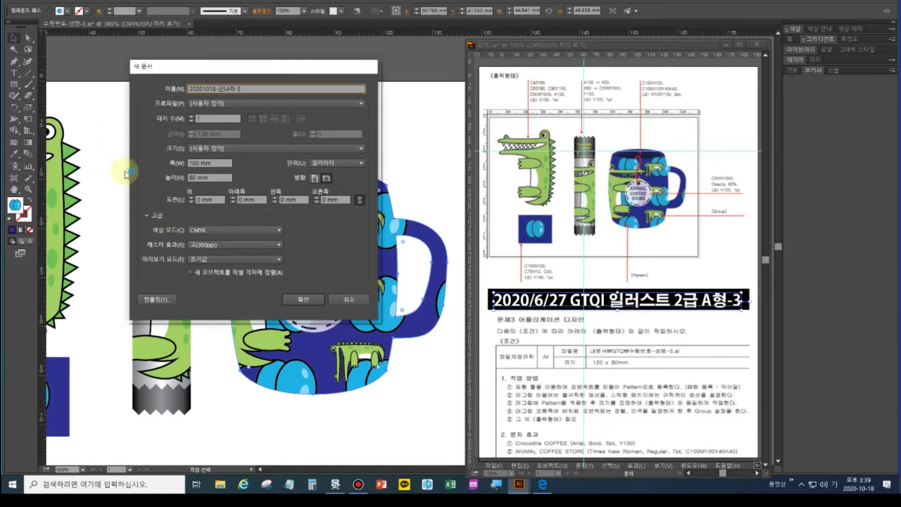
# Name the document 20201018, set width to 120 mm, and create the 120 × 80 mm CMYK file
pyautogui.click(199, 162)
pyautogui.write('120mm')
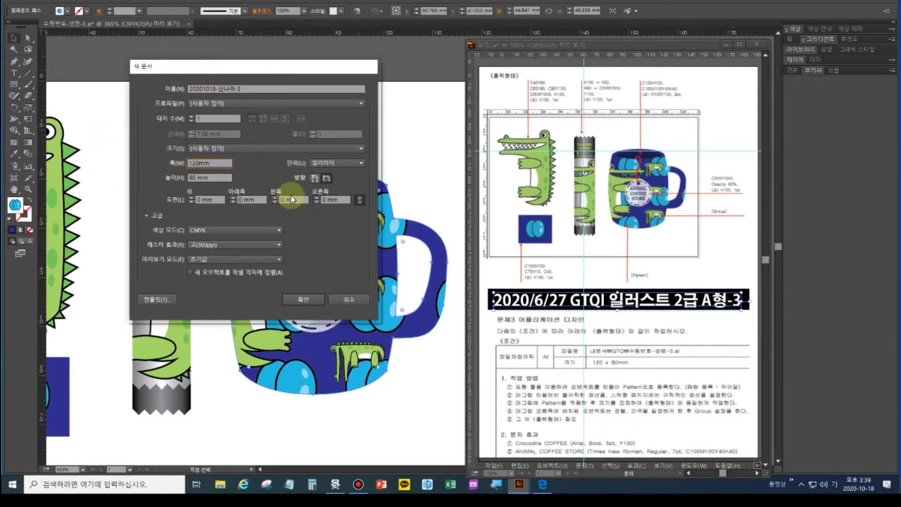
pyautogui.click(300, 299)
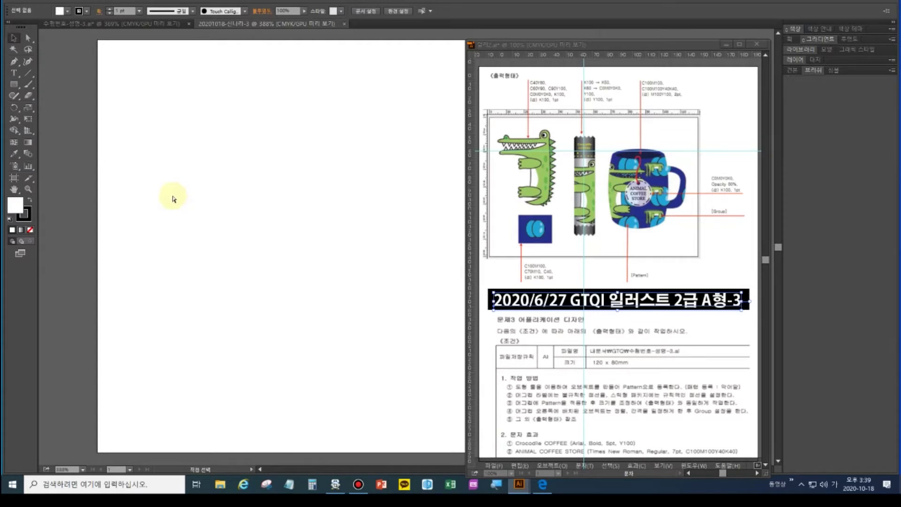
# Show rulers and zoom the reference sample to 300%, framing the crocodile
pyautogui.hotkey('ctrl', 'r')
pyautogui.press('v')
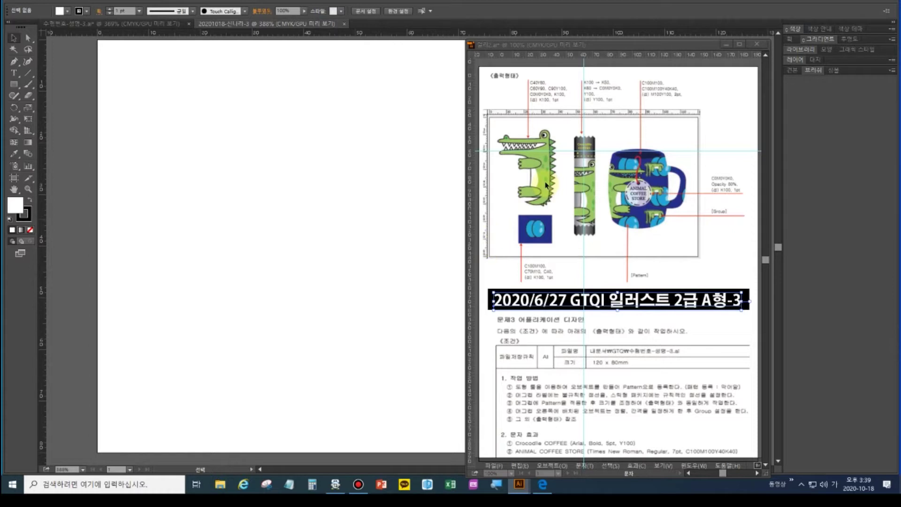
pyautogui.click(624, 45)
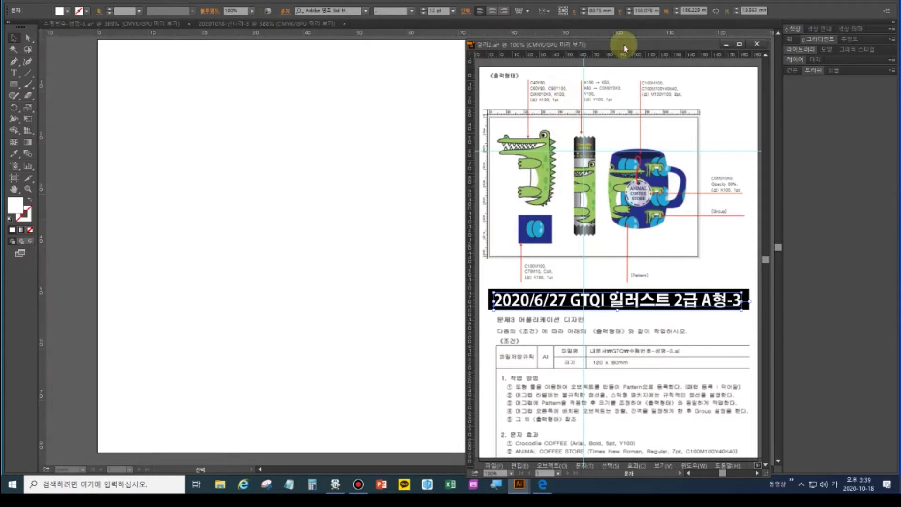
pyautogui.hotkey('ctrl', '+')
pyautogui.hotkey('ctrl', '+')
pyautogui.hotkey('ctrl', '+')
pyautogui.moveTo(525, 126); pyautogui.dragTo(760, 328)
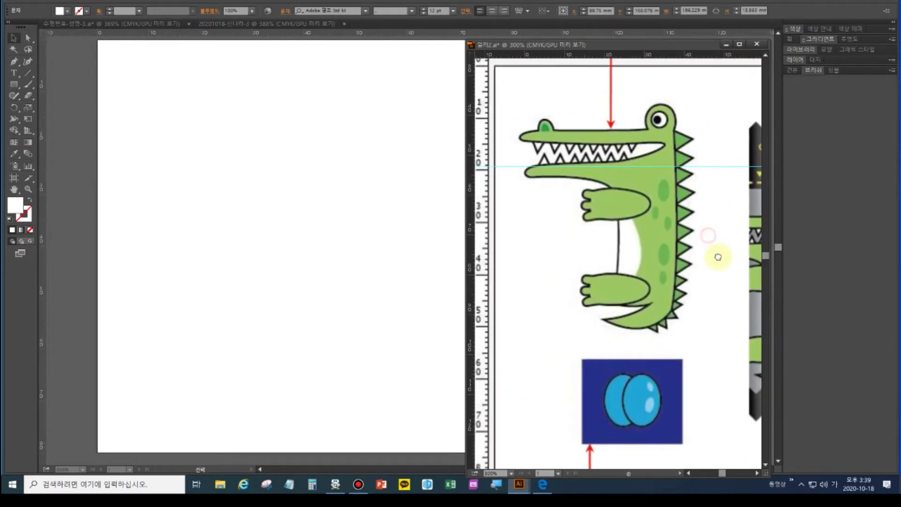
pyautogui.moveTo(718, 256); pyautogui.dragTo(723, 270)
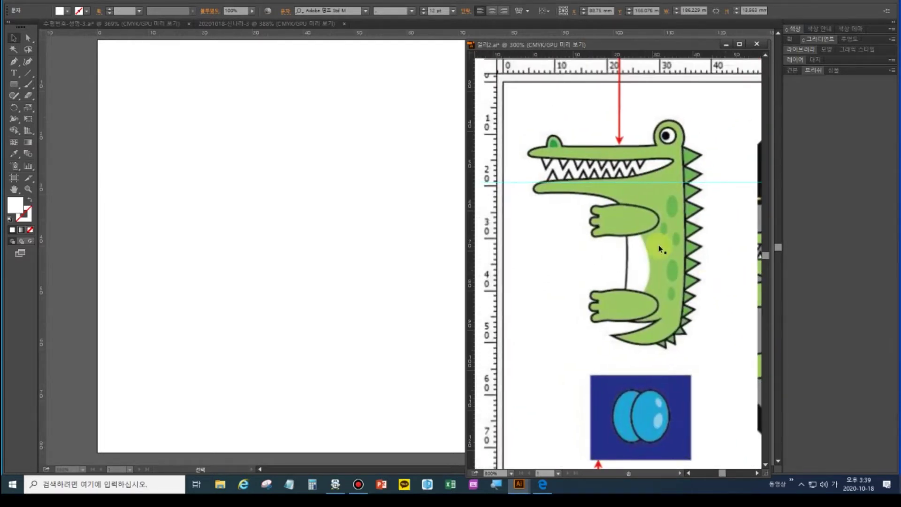
# Place vertical guides at the crocodile's left and right edges and horizontal guides across it
pyautogui.moveTo(472, 149); pyautogui.dragTo(527, 146)
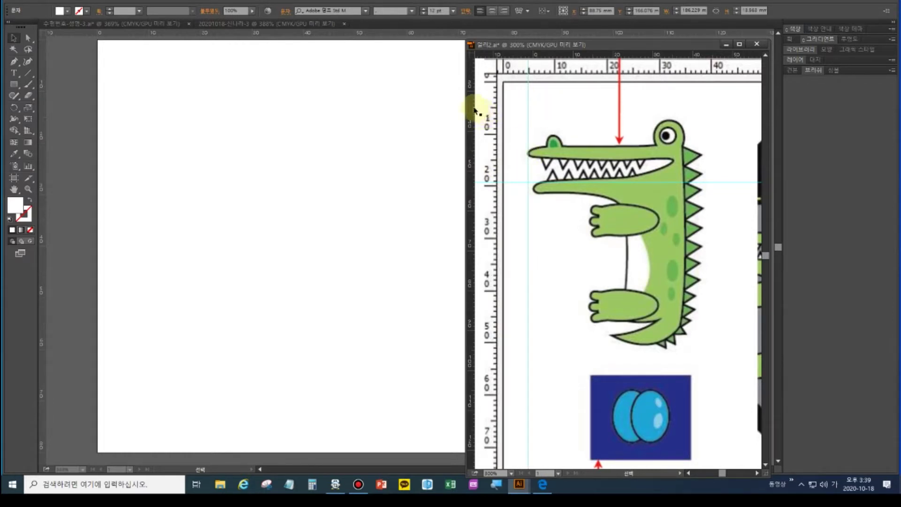
pyautogui.moveTo(471, 107); pyautogui.dragTo(704, 133)
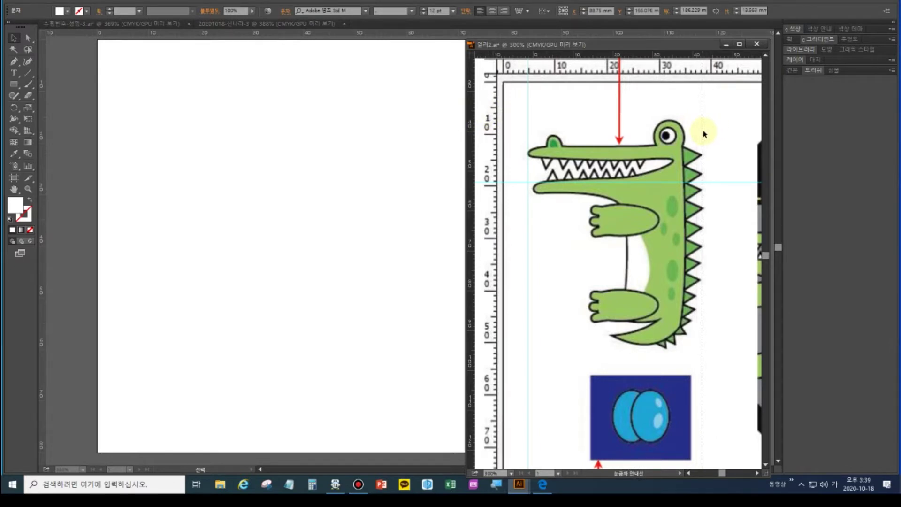
pyautogui.moveTo(640, 61); pyautogui.dragTo(650, 121)
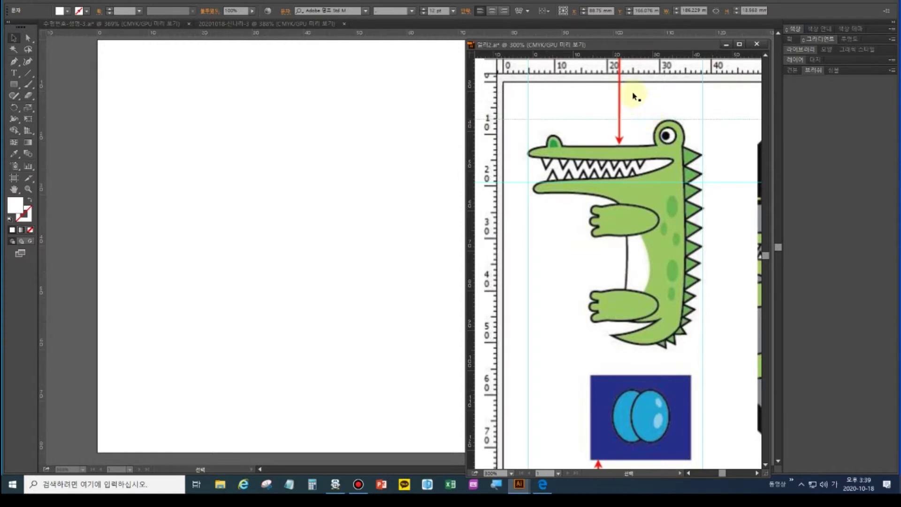
pyautogui.moveTo(630, 57); pyautogui.dragTo(624, 351)
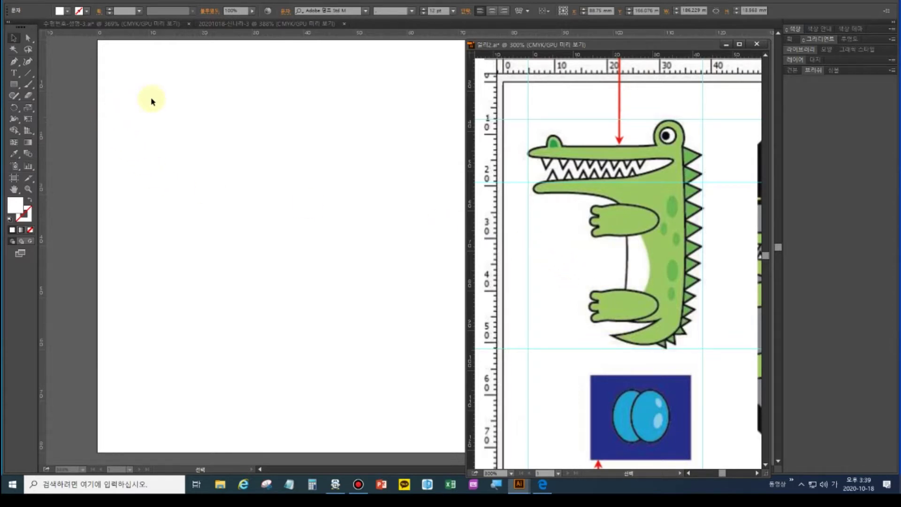
# Add two vertical and two horizontal guides on the blank artboard to frame the crocodile
pyautogui.click(28, 84)
pyautogui.click(136, 81)
pyautogui.click(42, 60)
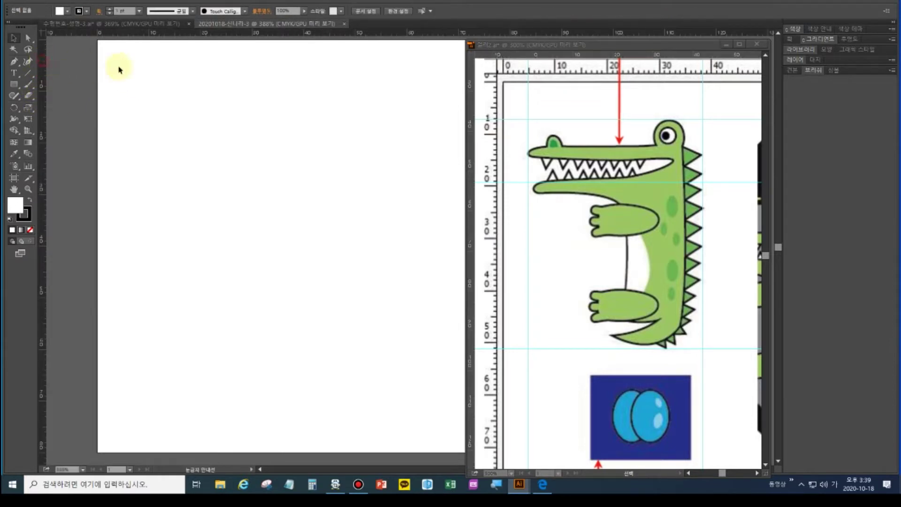
pyautogui.moveTo(132, 69); pyautogui.dragTo(123, 65)
pyautogui.moveTo(43, 75); pyautogui.dragTo(296, 79)
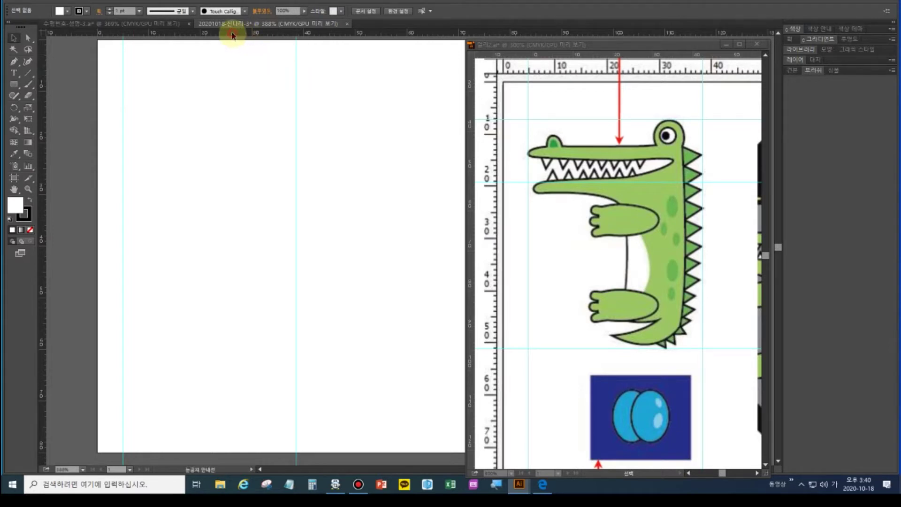
pyautogui.moveTo(232, 36); pyautogui.dragTo(195, 75)
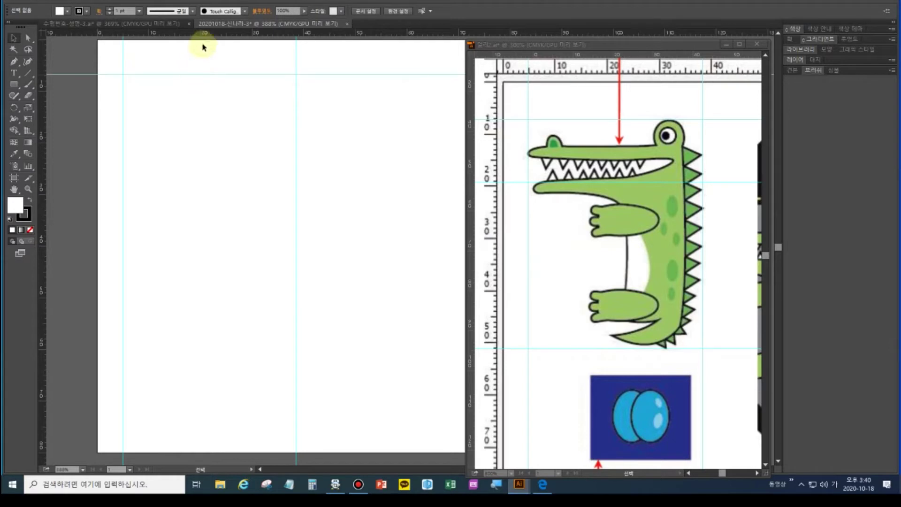
pyautogui.moveTo(210, 32); pyautogui.dragTo(216, 304)
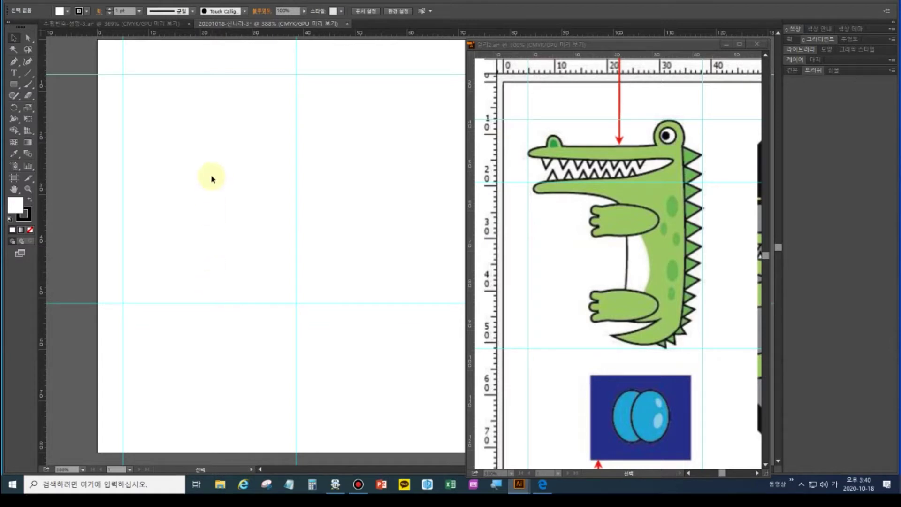
pyautogui.click(14, 61)
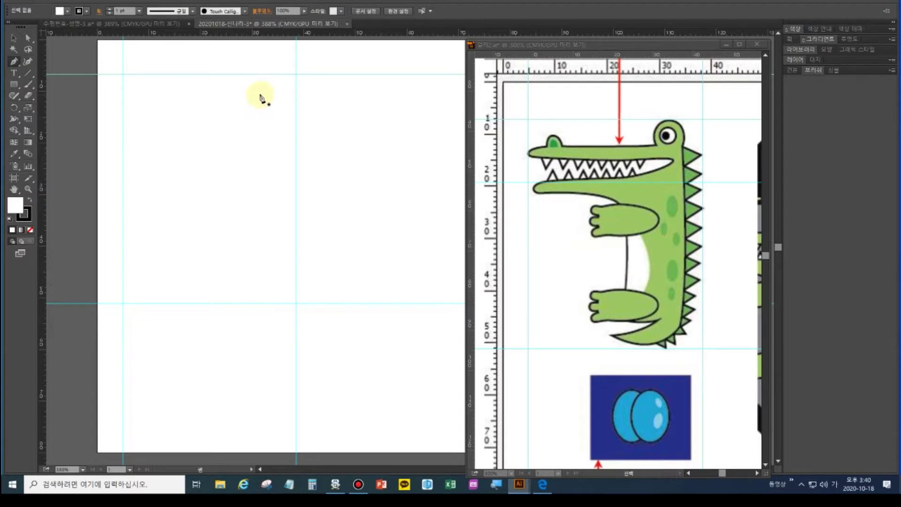
# Draw a small circle near the top guide for the crocodile's head bump
pyautogui.moveTo(14, 84); pyautogui.dragTo(48, 106)
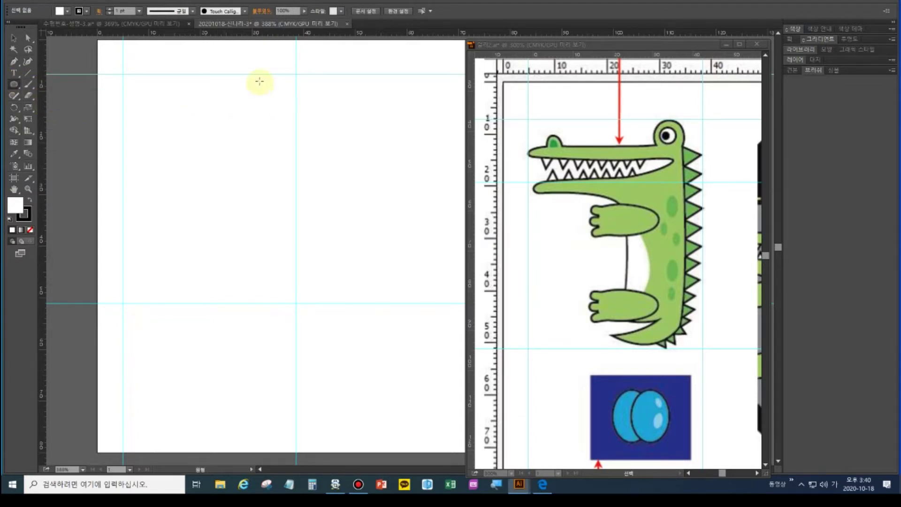
pyautogui.moveTo(243, 75); pyautogui.dragTo(268, 103)
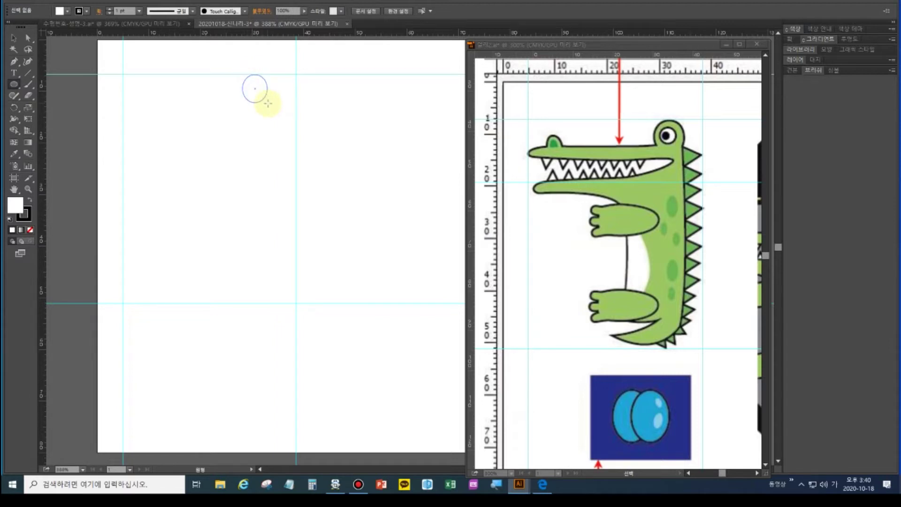
pyautogui.moveTo(268, 103); pyautogui.dragTo(274, 107)
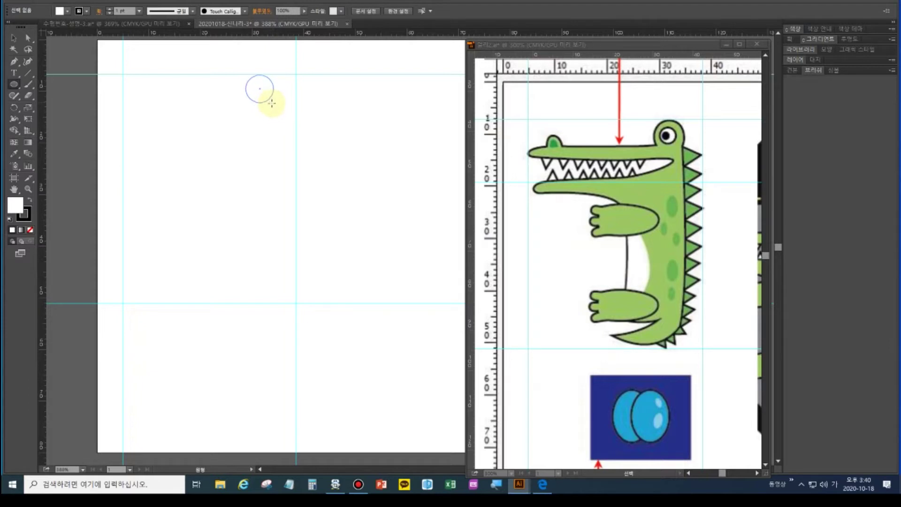
pyautogui.moveTo(273, 103); pyautogui.dragTo(274, 103)
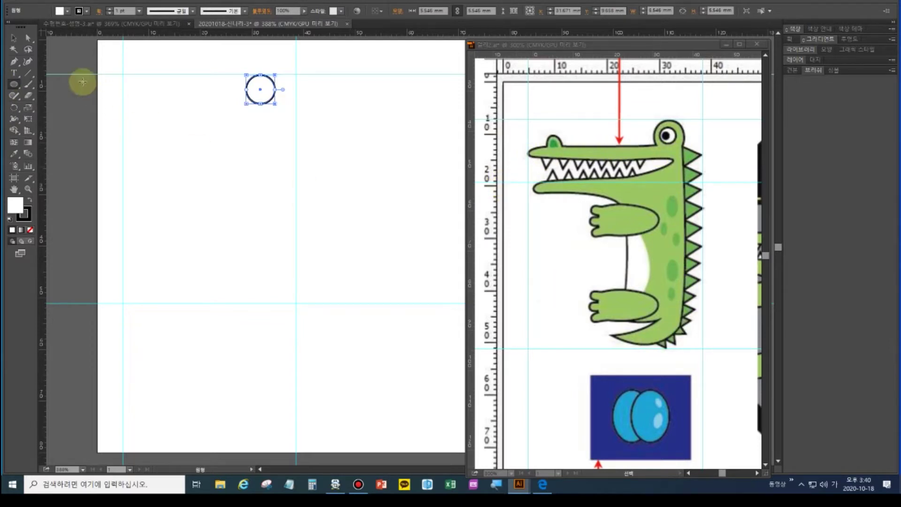
# Draw a tall rounded rectangle below the circle as the crocodile's body
pyautogui.click(34, 95)
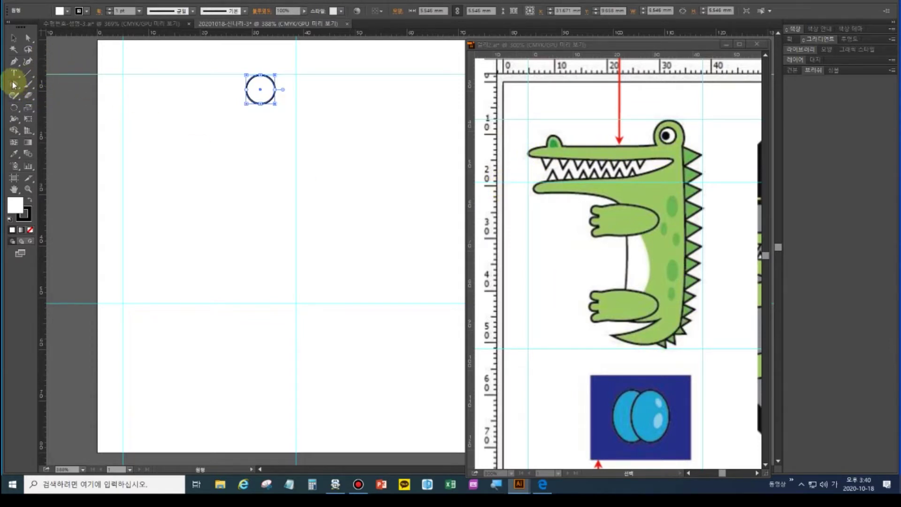
pyautogui.click(13, 84)
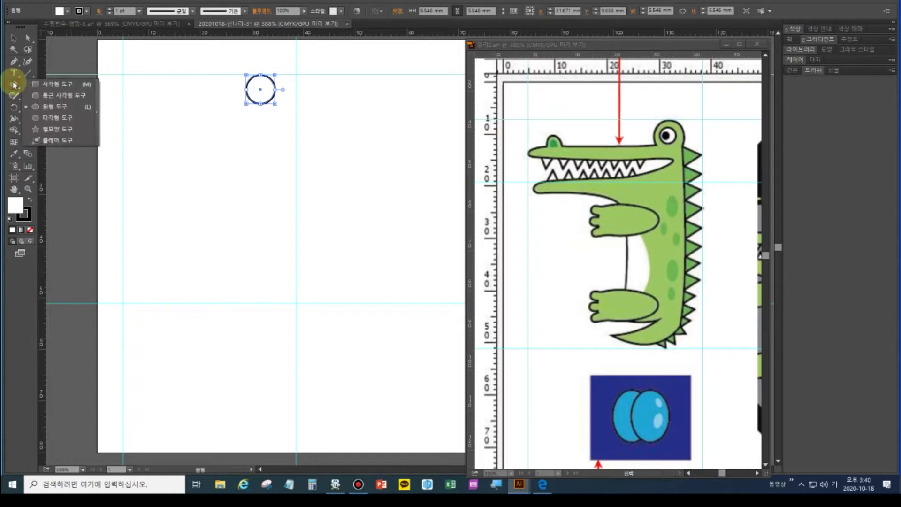
pyautogui.click(44, 96)
pyautogui.moveTo(233, 91); pyautogui.dragTo(276, 221)
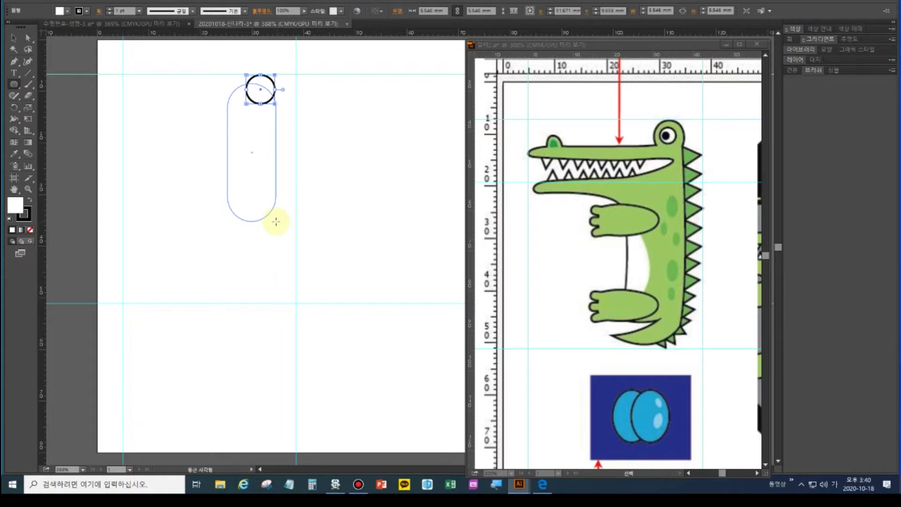
pyautogui.moveTo(277, 228); pyautogui.dragTo(280, 276)
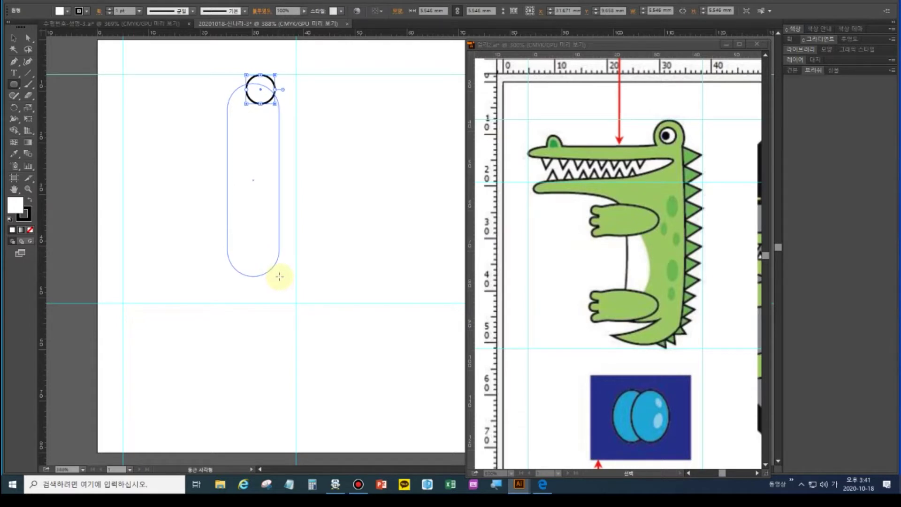
pyautogui.moveTo(279, 276); pyautogui.dragTo(280, 277)
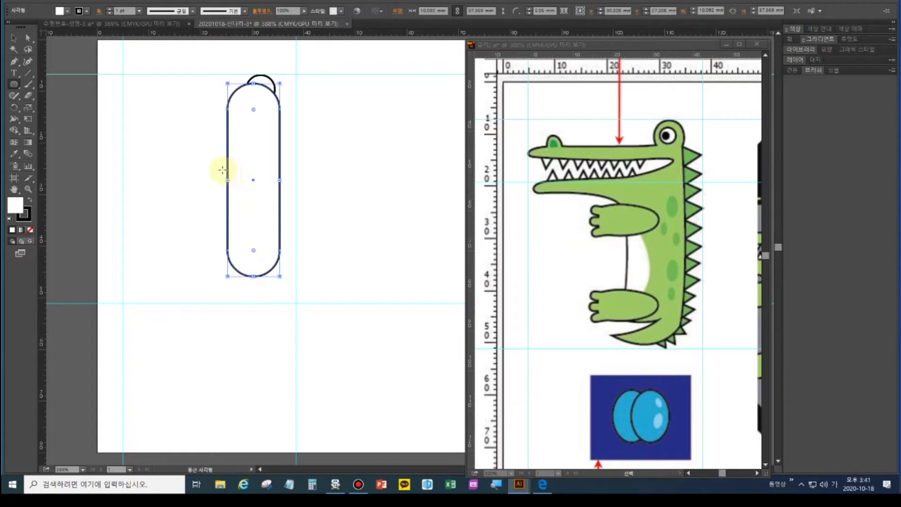
# Move the body's top anchors to square its top-left corner into a small step
pyautogui.click(10, 40)
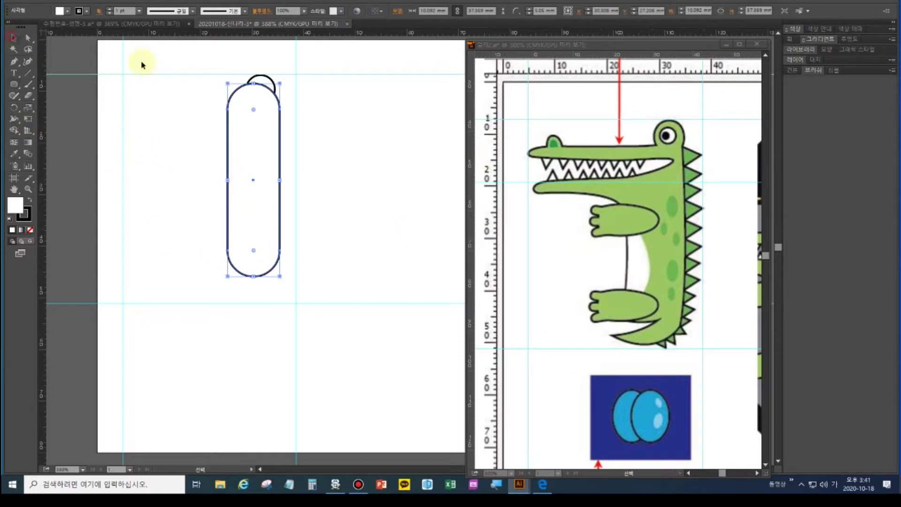
pyautogui.moveTo(211, 59); pyautogui.dragTo(298, 288)
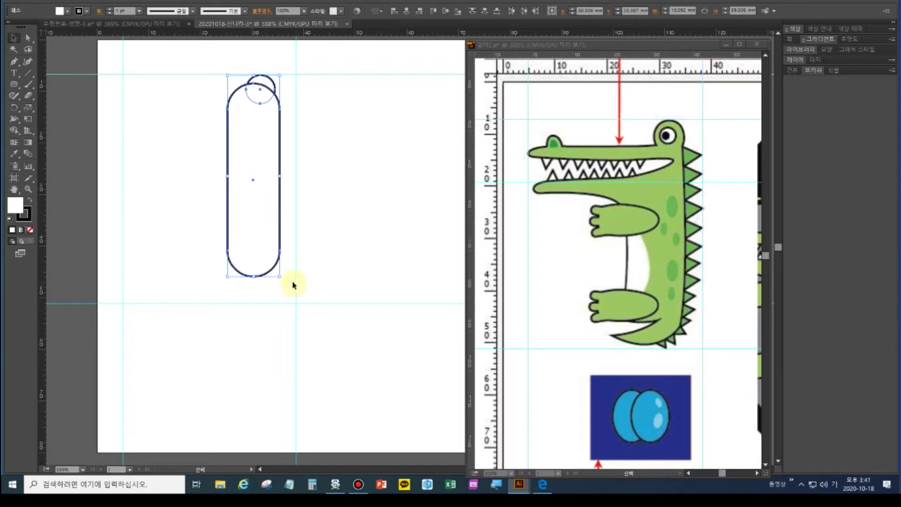
pyautogui.click(28, 38)
pyautogui.click(256, 86)
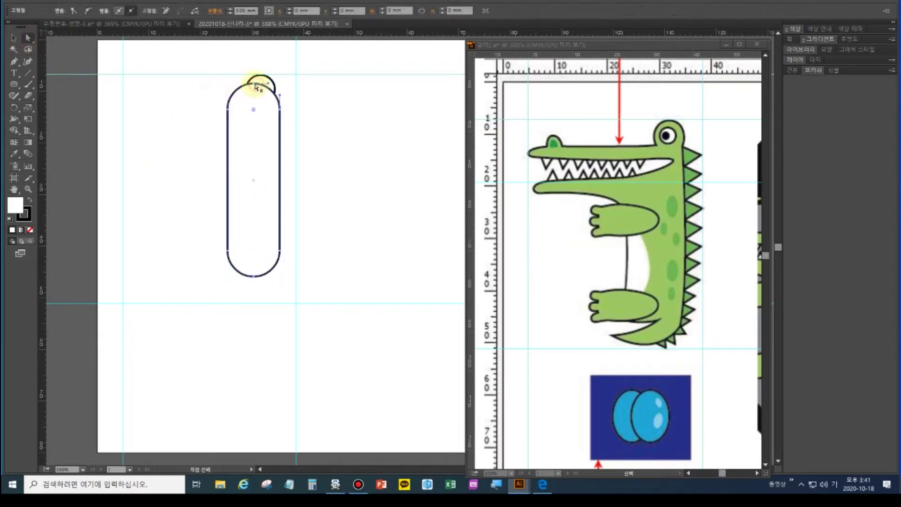
pyautogui.click(252, 86)
pyautogui.moveTo(255, 88)
pyautogui.mouseDown()
pyautogui.moveTo(256, 104)
pyautogui.moveTo(256, 94)
pyautogui.moveTo(243, 92)
pyautogui.moveTo(249, 113)
pyautogui.moveTo(248, 101)
pyautogui.mouseUp()
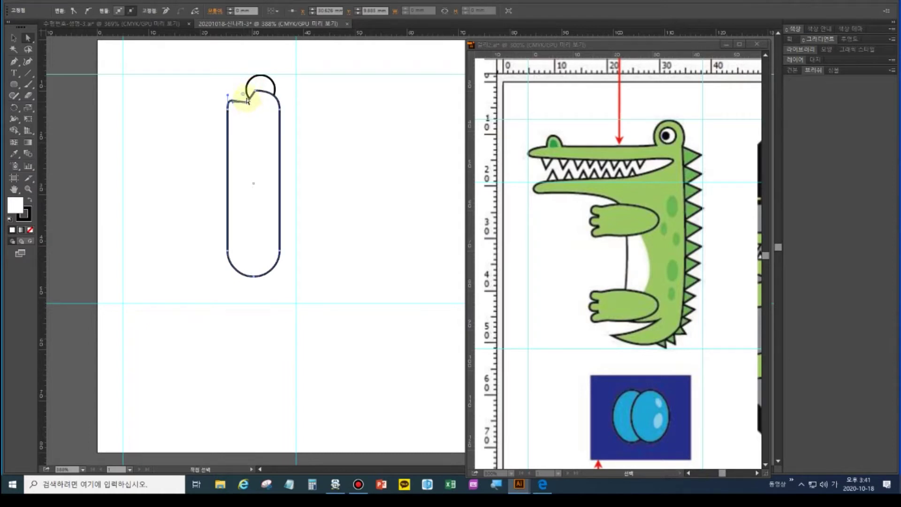
pyautogui.moveTo(249, 105); pyautogui.dragTo(246, 100)
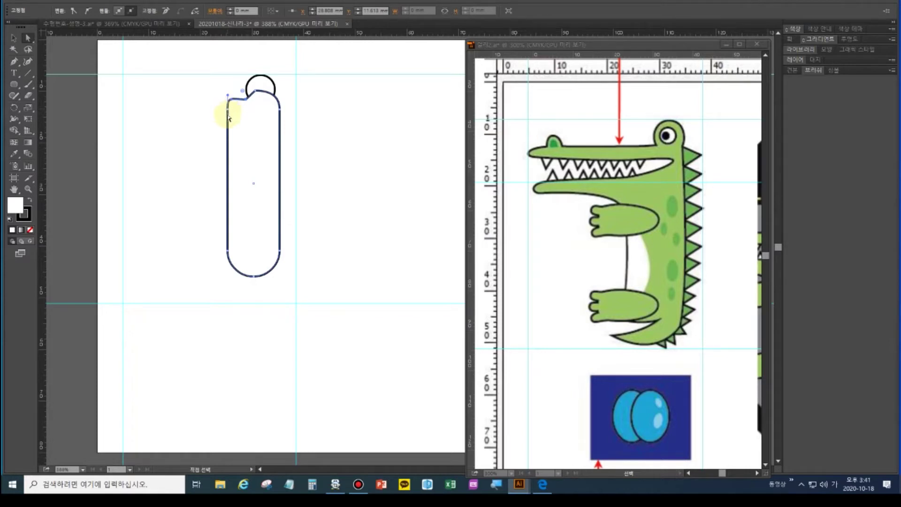
# Add an extra anchor point on the body's left edge
pyautogui.moveTo(17, 67); pyautogui.dragTo(28, 74)
pyautogui.click(228, 129)
pyautogui.press('a')
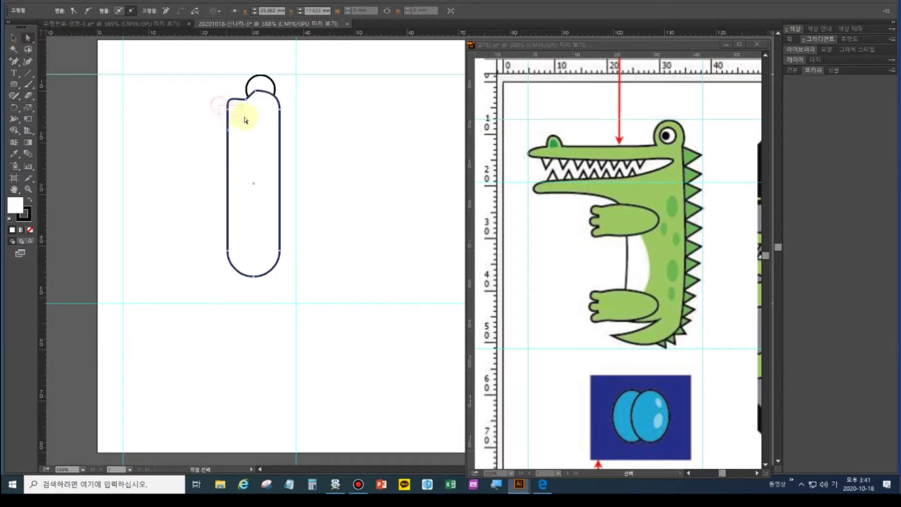
# Pull the top-left corner far left into a snout and curve its upper edge
pyautogui.moveTo(228, 107); pyautogui.dragTo(125, 112)
pyautogui.click(14, 61)
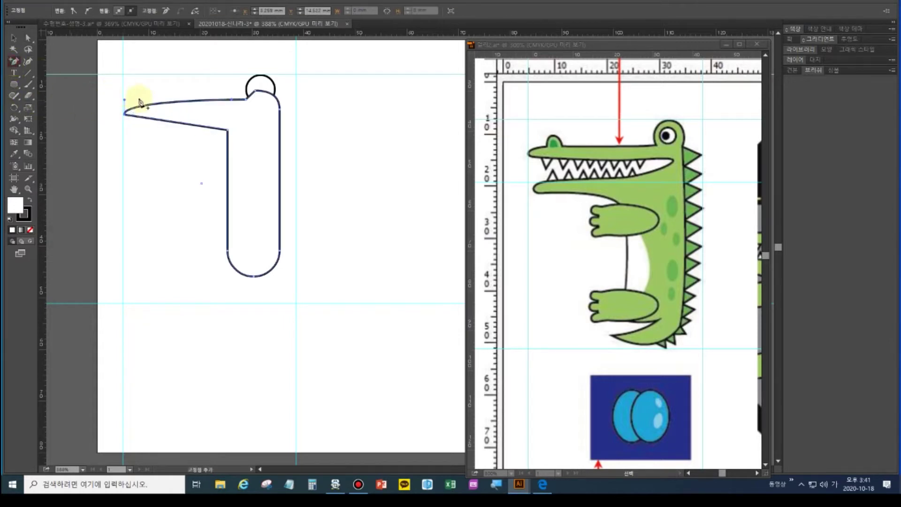
pyautogui.click(157, 105)
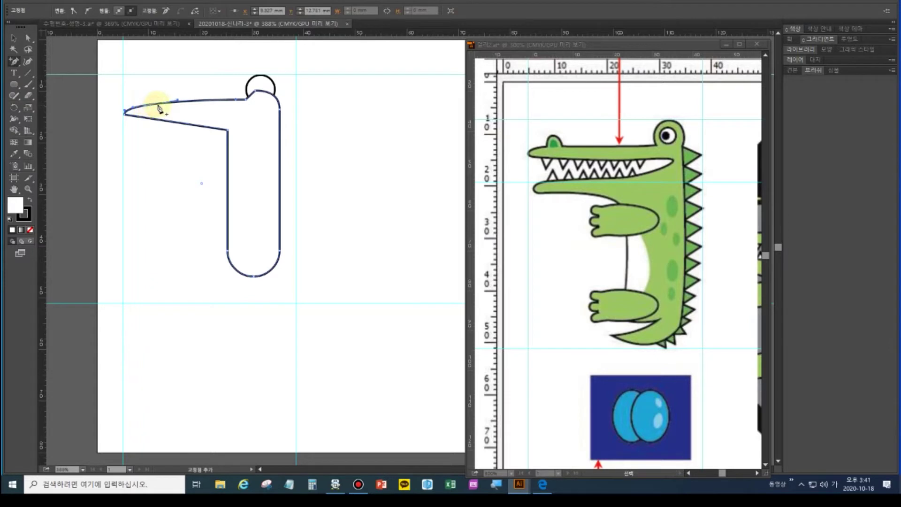
pyautogui.moveTo(160, 109); pyautogui.dragTo(126, 109)
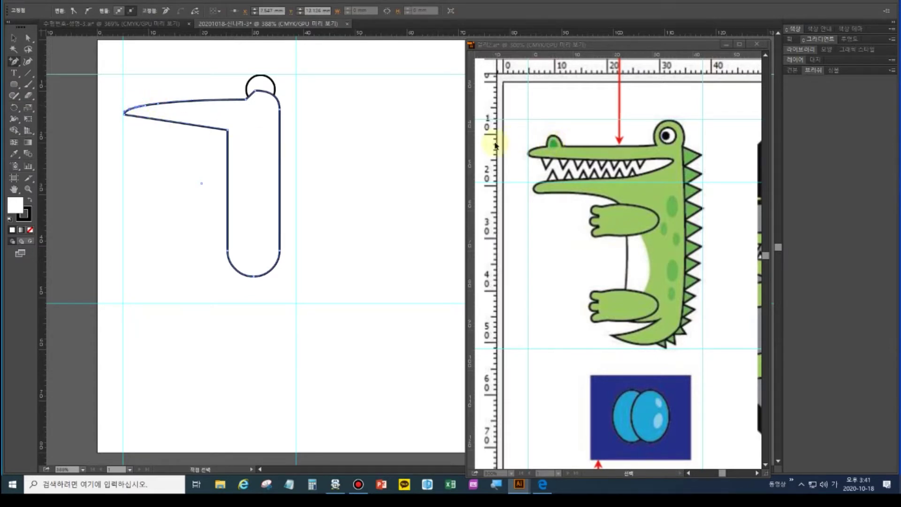
# Reshape the small bump on top of the snout near its tip
pyautogui.click(28, 37)
pyautogui.click(140, 101)
pyautogui.click(143, 103)
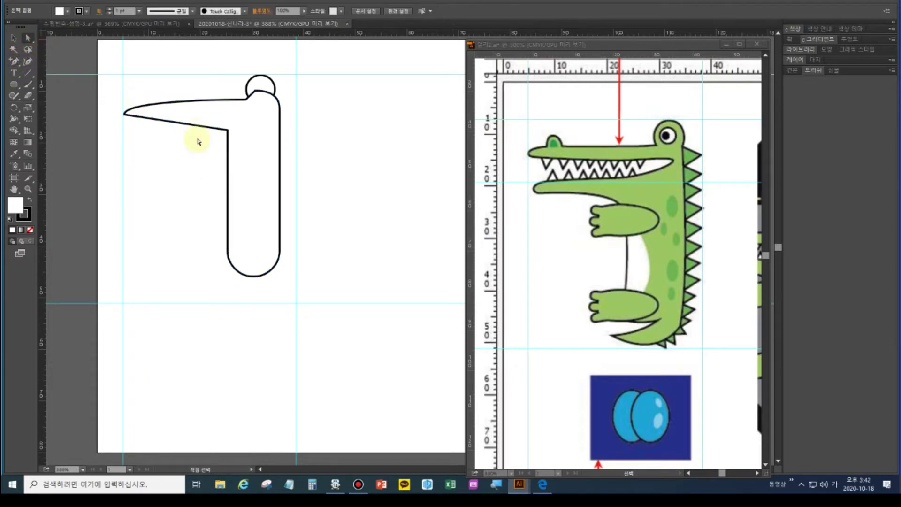
pyautogui.click(149, 114)
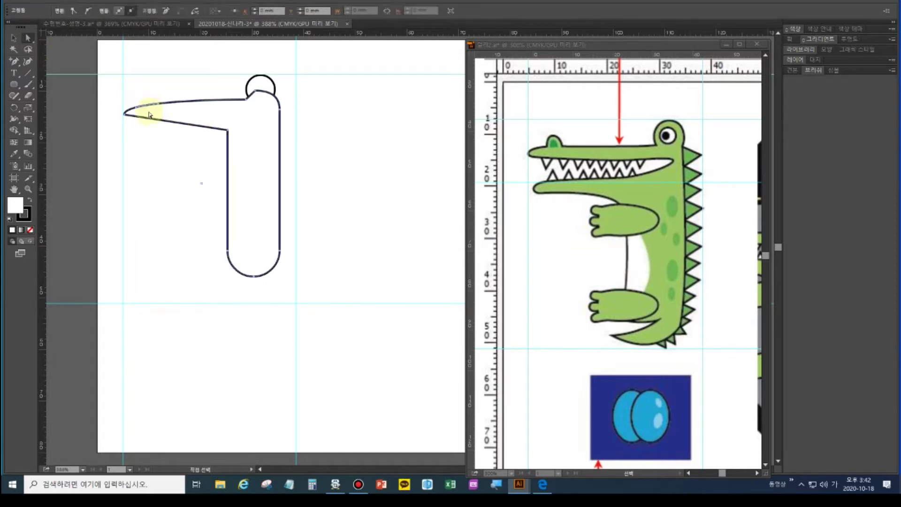
pyautogui.click(150, 114)
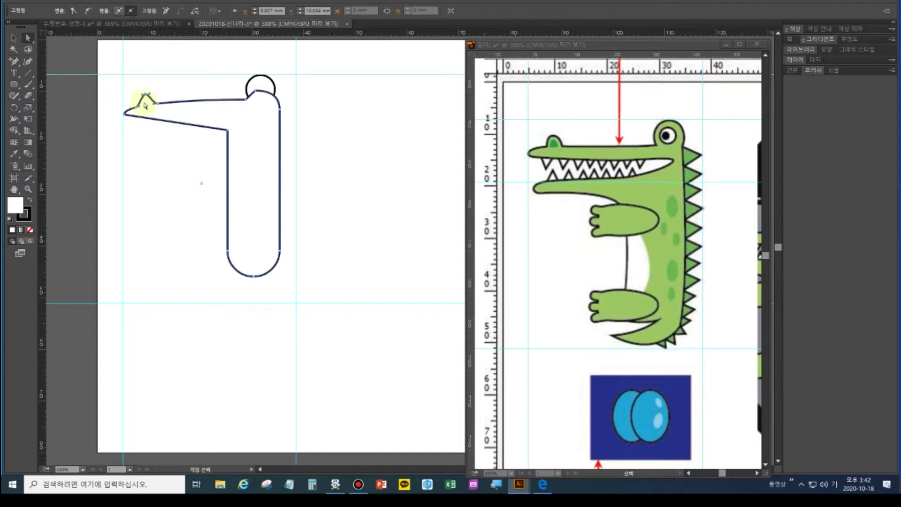
pyautogui.moveTo(149, 97)
pyautogui.mouseDown()
pyautogui.moveTo(158, 98)
pyautogui.moveTo(141, 94)
pyautogui.moveTo(142, 103)
pyautogui.mouseUp()
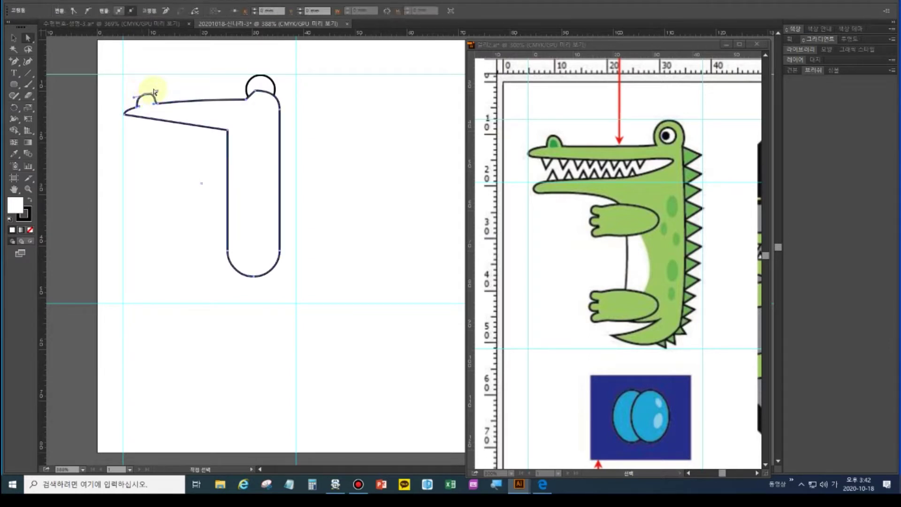
# Round out the bump near the snout tip and smooth the bend beside it
pyautogui.click(155, 96)
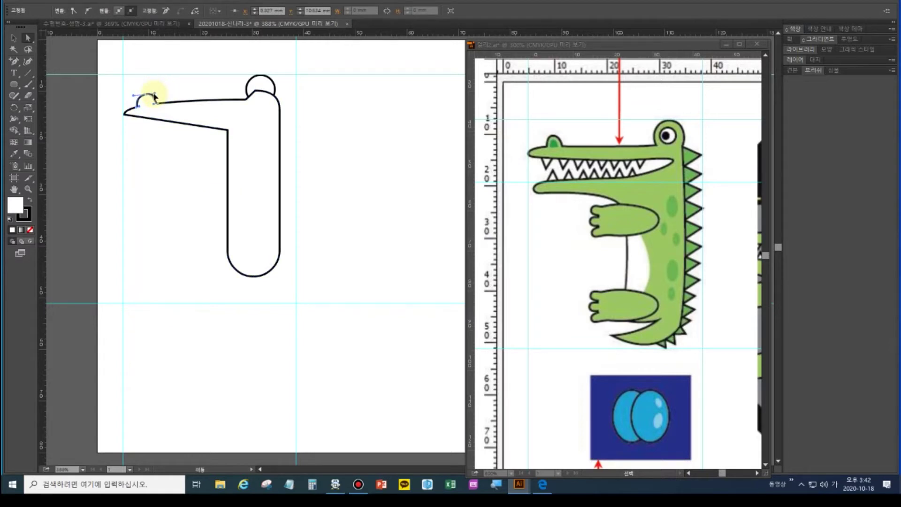
pyautogui.moveTo(155, 97); pyautogui.dragTo(128, 109)
pyautogui.click(138, 109)
pyautogui.moveTo(142, 107); pyautogui.dragTo(139, 103)
pyautogui.click(135, 95)
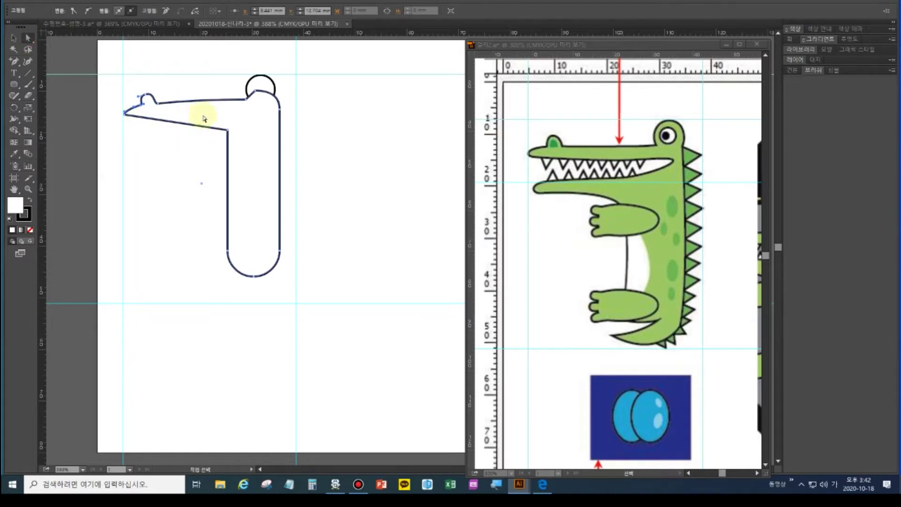
# Add a point on the body's vertical edge and raise the jaw's corner point
pyautogui.click(228, 131)
pyautogui.click(14, 61)
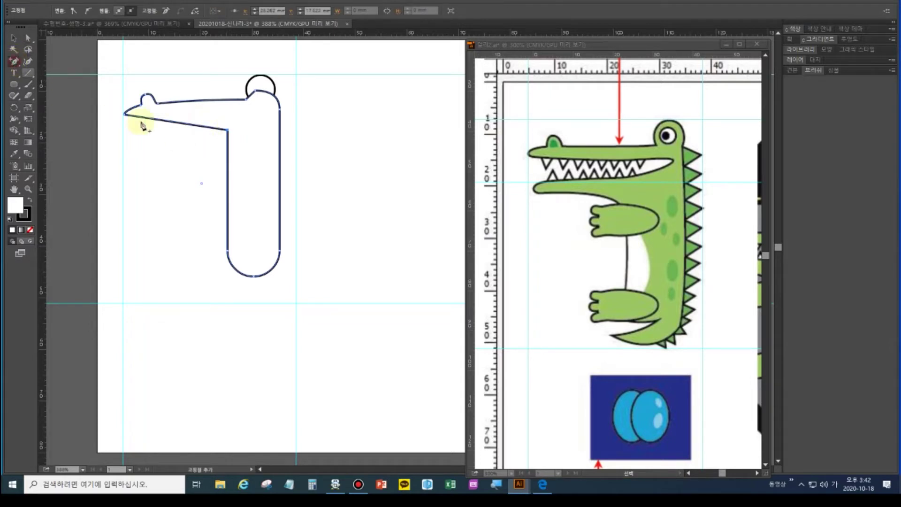
pyautogui.click(227, 139)
pyautogui.click(27, 38)
pyautogui.click(225, 132)
pyautogui.moveTo(228, 132); pyautogui.dragTo(223, 117)
# Round off the snout tip by pulling curve handles from its point
pyautogui.click(125, 116)
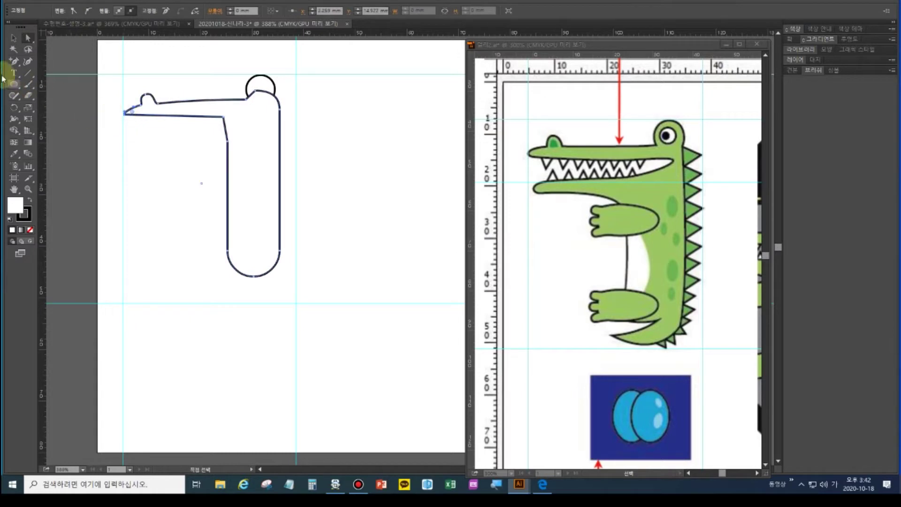
pyautogui.moveTo(14, 61); pyautogui.dragTo(41, 95)
pyautogui.moveTo(126, 116); pyautogui.dragTo(122, 111)
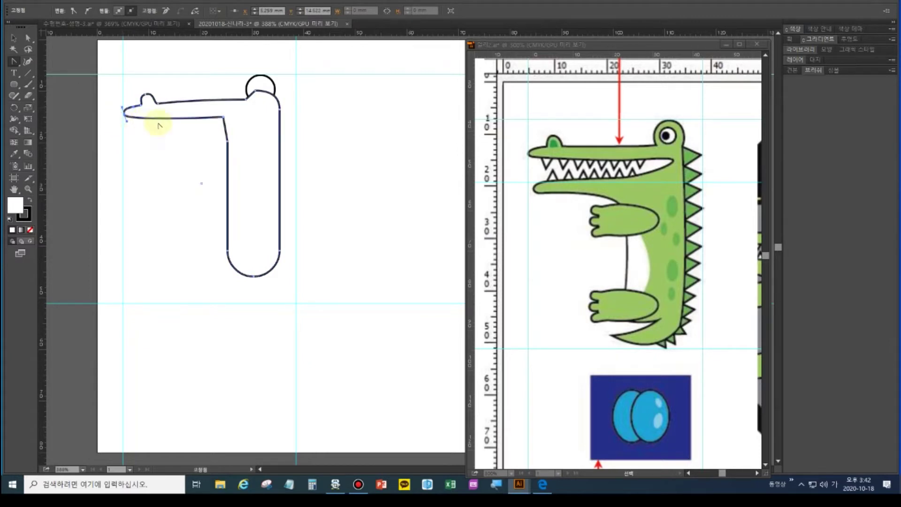
pyautogui.click(28, 38)
# Pull a body point far left to form the lower jaw and curve its tip
pyautogui.moveTo(230, 146); pyautogui.dragTo(122, 141)
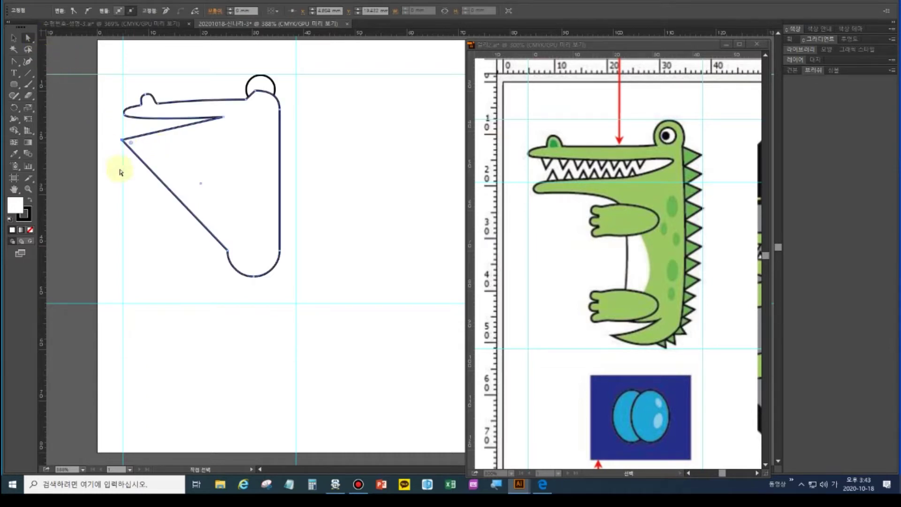
pyautogui.click(14, 61)
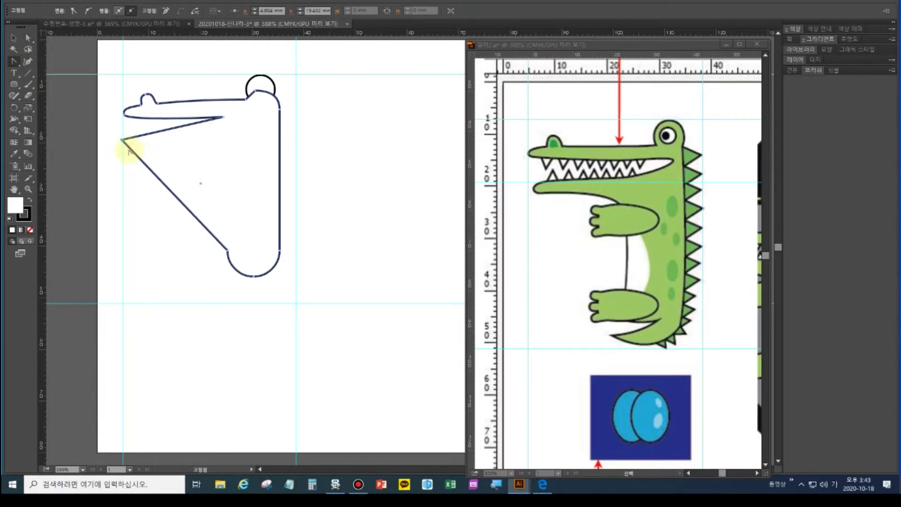
pyautogui.click(122, 141)
pyautogui.moveTo(122, 140); pyautogui.dragTo(122, 134)
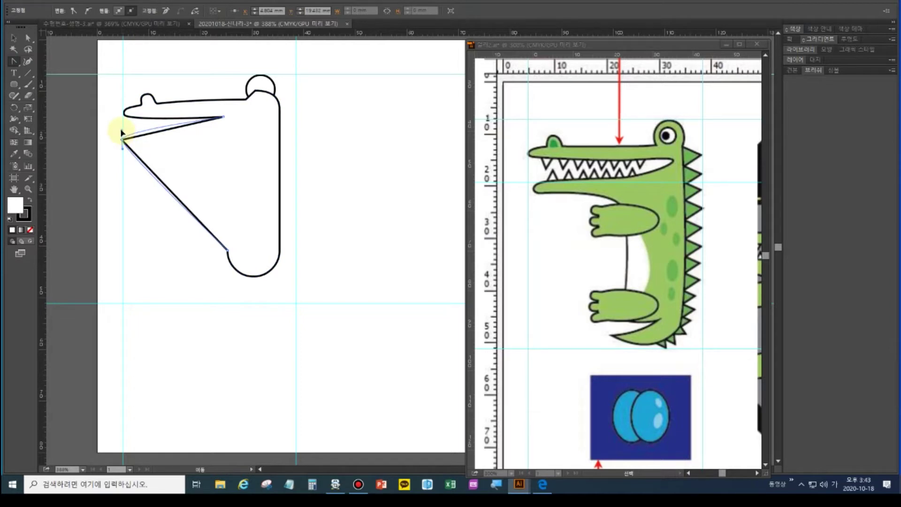
pyautogui.moveTo(120, 132); pyautogui.dragTo(125, 128)
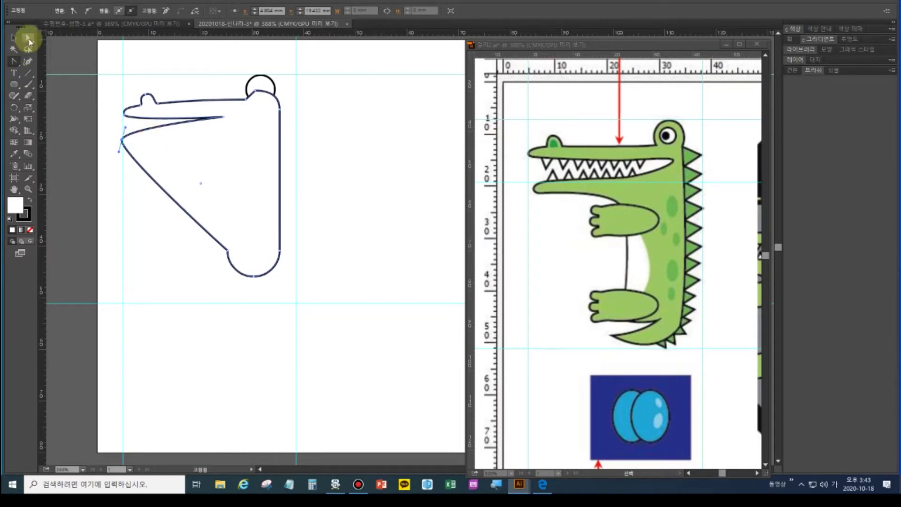
# Add a point on the lower jaw line and flatten it under the snout
pyautogui.moveTo(14, 61); pyautogui.dragTo(52, 70)
pyautogui.click(183, 123)
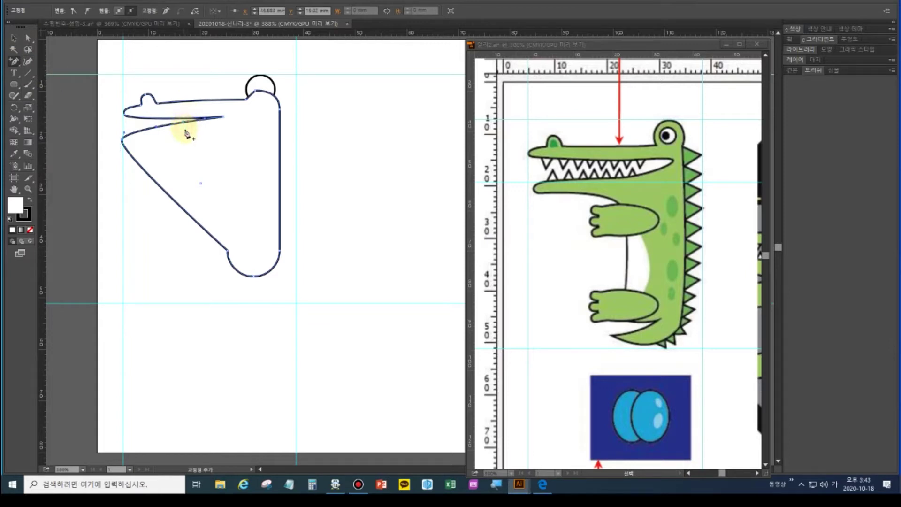
pyautogui.click(32, 40)
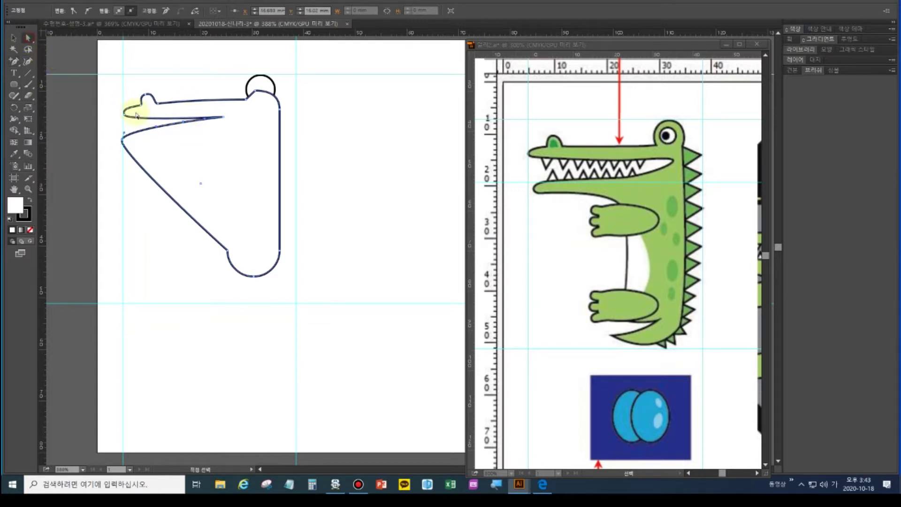
pyautogui.moveTo(183, 124); pyautogui.dragTo(205, 137)
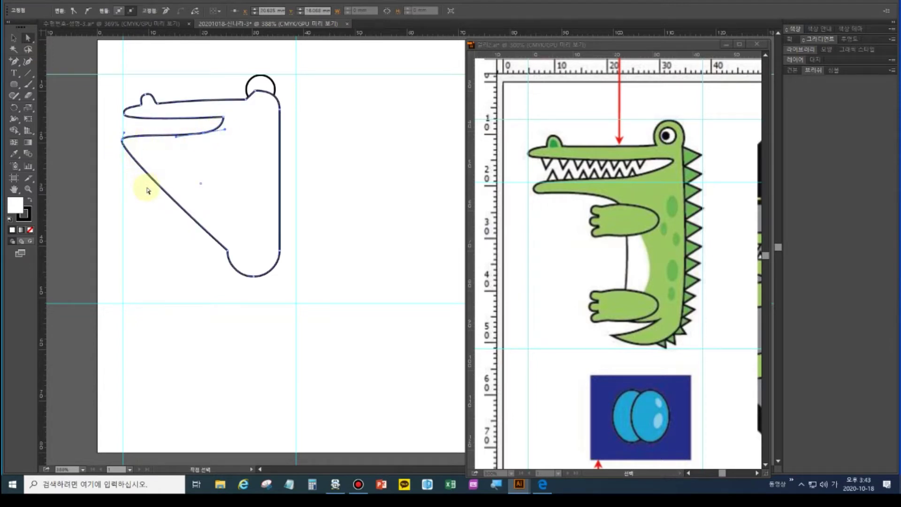
# Add a point on the diagonal throat line and curve it toward the body
pyautogui.click(14, 61)
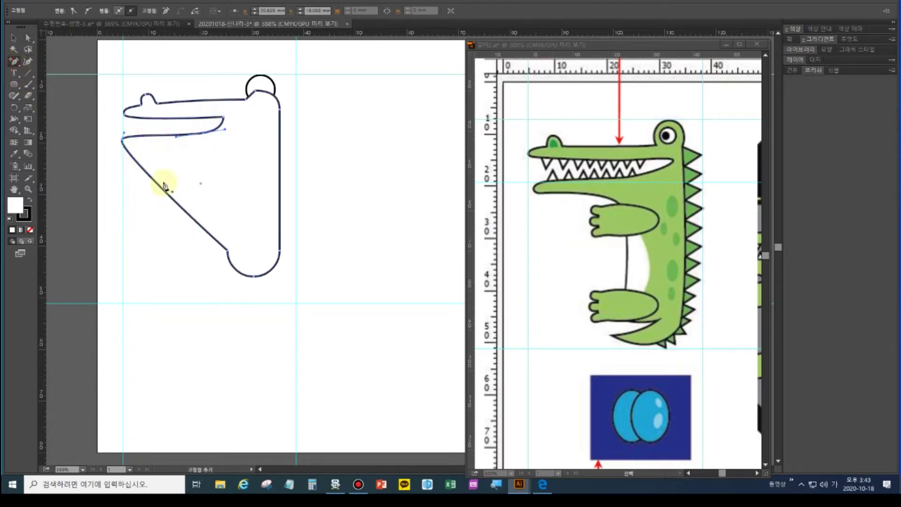
pyautogui.click(150, 177)
pyautogui.press('a')
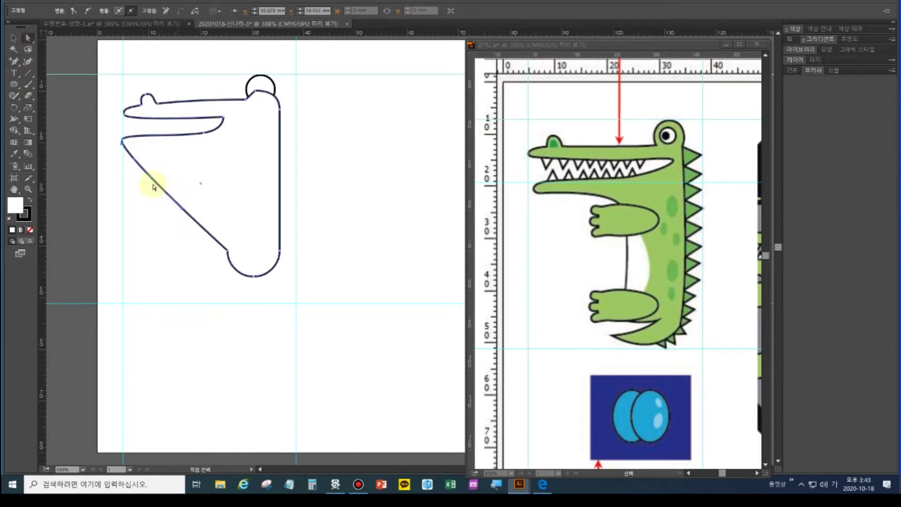
pyautogui.moveTo(151, 177); pyautogui.dragTo(212, 166)
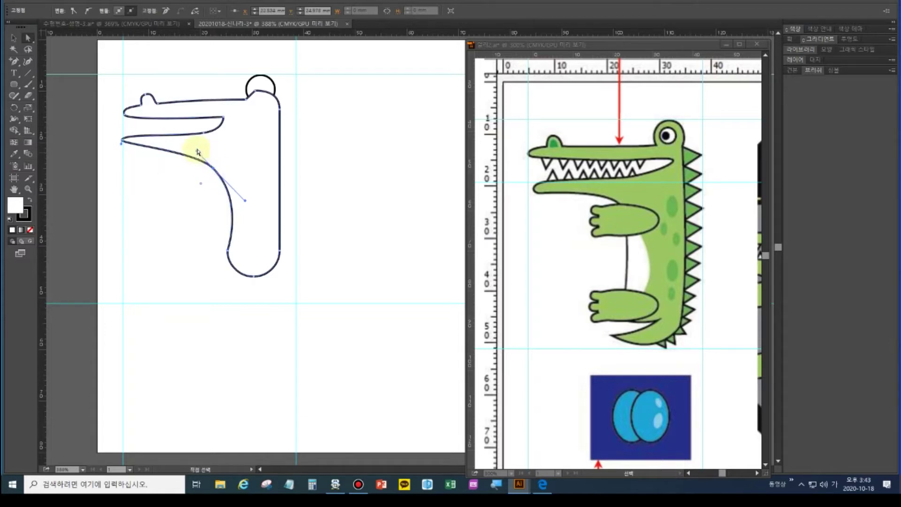
# Adjust the jaw-tip and jaw-to-body direction handles to smooth the lower jaw curve
pyautogui.click(123, 140)
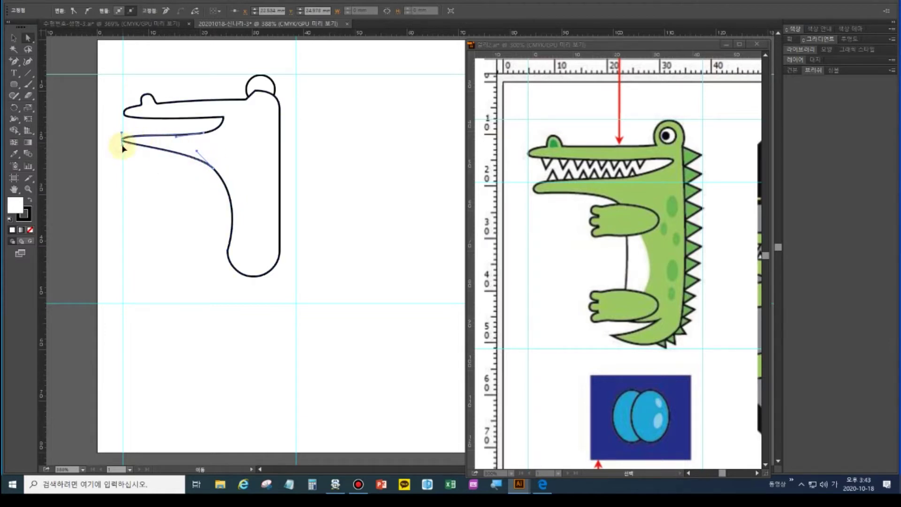
pyautogui.moveTo(125, 153); pyautogui.dragTo(125, 155)
pyautogui.click(198, 146)
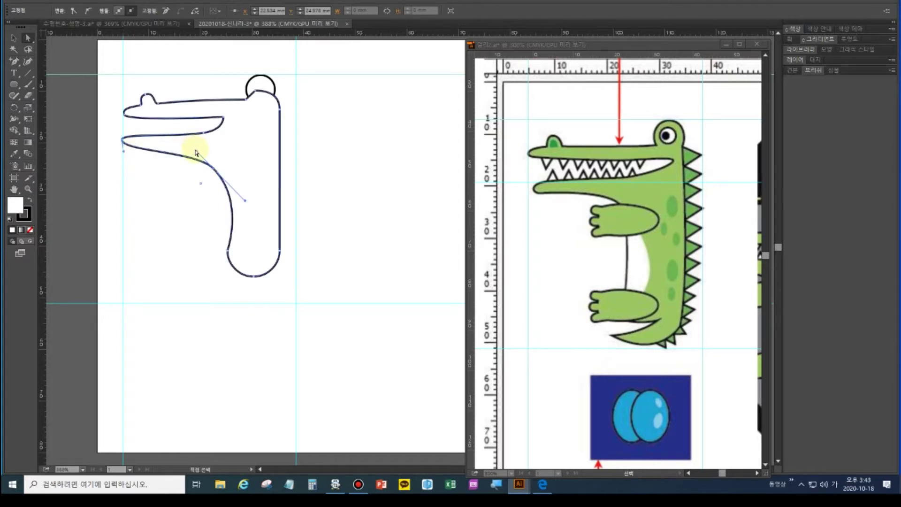
pyautogui.moveTo(197, 152); pyautogui.dragTo(218, 137)
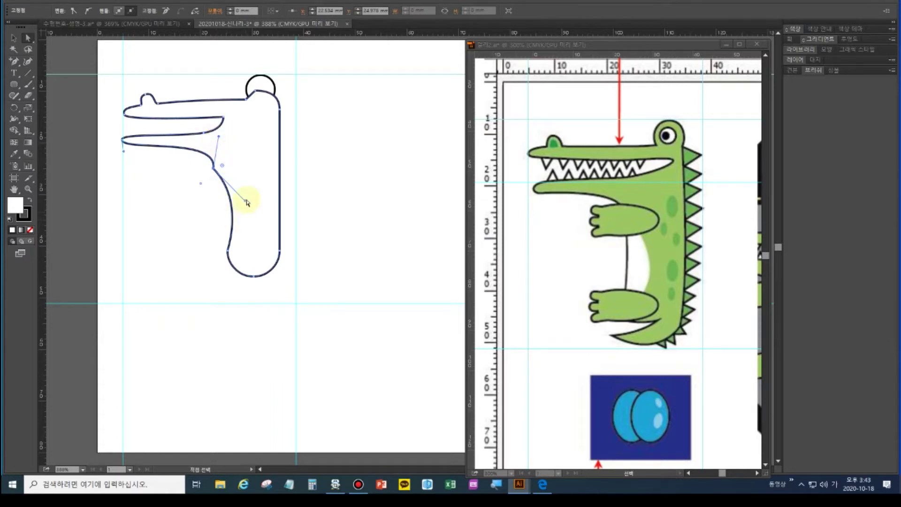
pyautogui.moveTo(247, 203); pyautogui.dragTo(216, 245)
pyautogui.moveTo(214, 247); pyautogui.dragTo(219, 248)
# Move the throat bend right, smooth the body's front edge, and try adding a base anchor
pyautogui.click(211, 183)
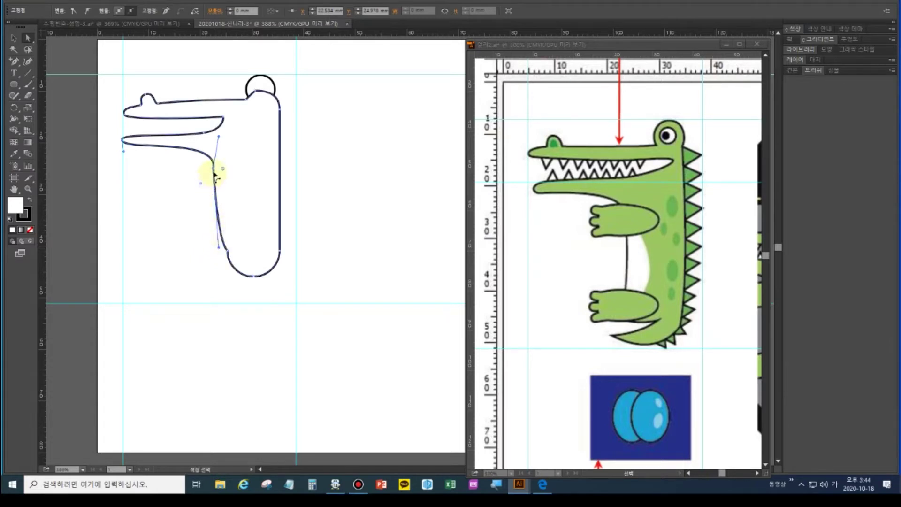
pyautogui.moveTo(215, 172); pyautogui.dragTo(222, 172)
pyautogui.click(229, 254)
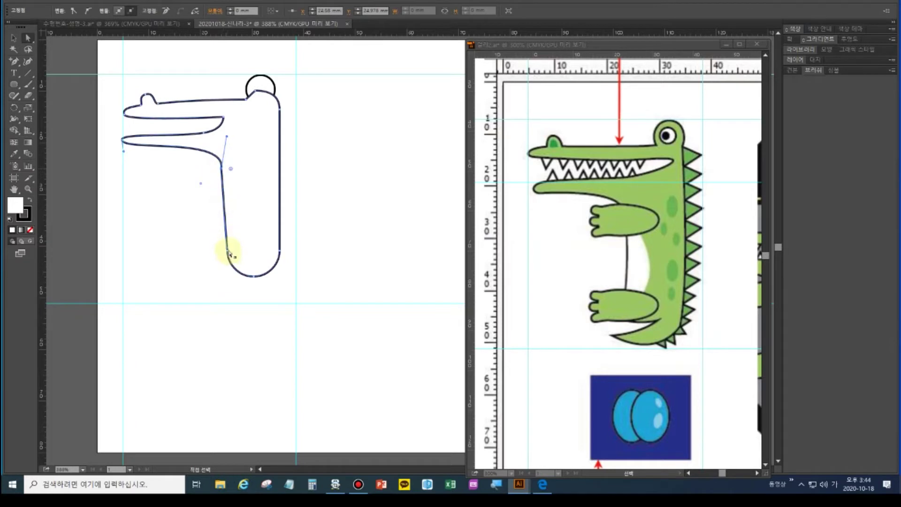
pyautogui.moveTo(229, 250); pyautogui.dragTo(219, 257)
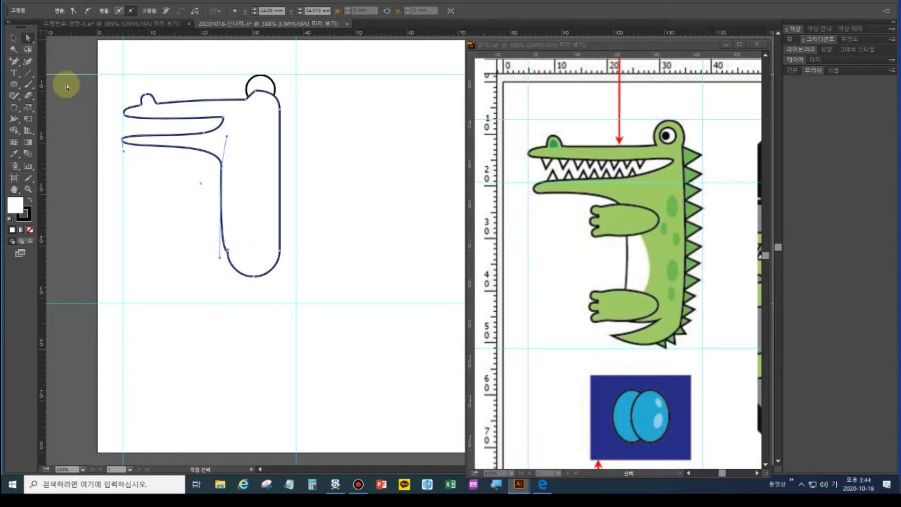
pyautogui.click(15, 61)
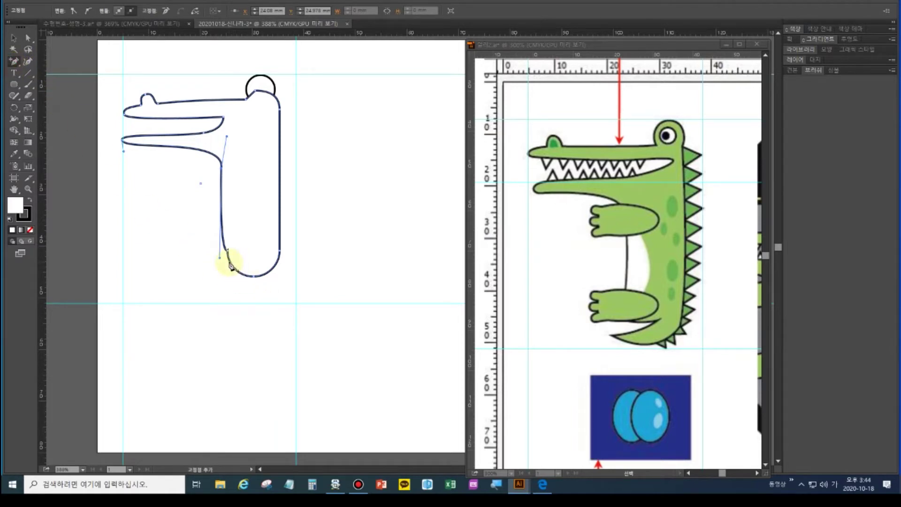
pyautogui.click(231, 266)
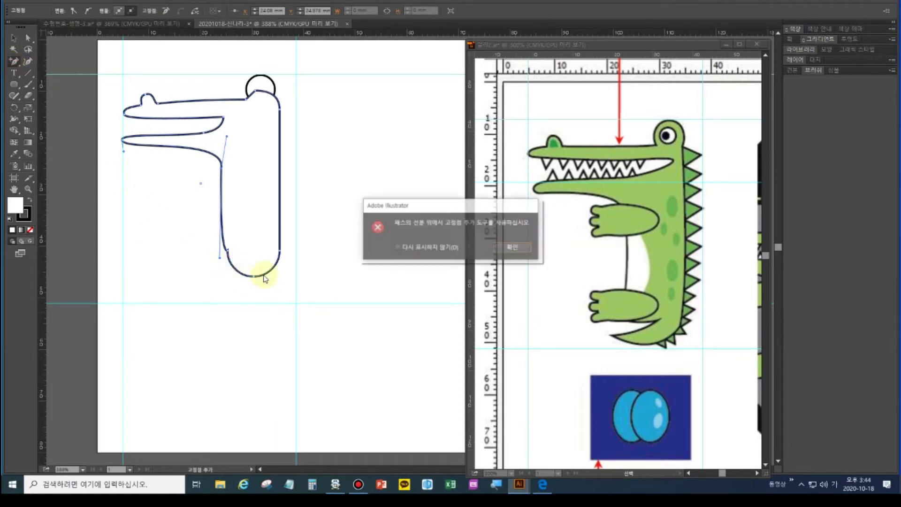
# Add and nudge a new point on the lower-left curve, then pull the lower curve into a foot
pyautogui.click(519, 245)
pyautogui.click(234, 268)
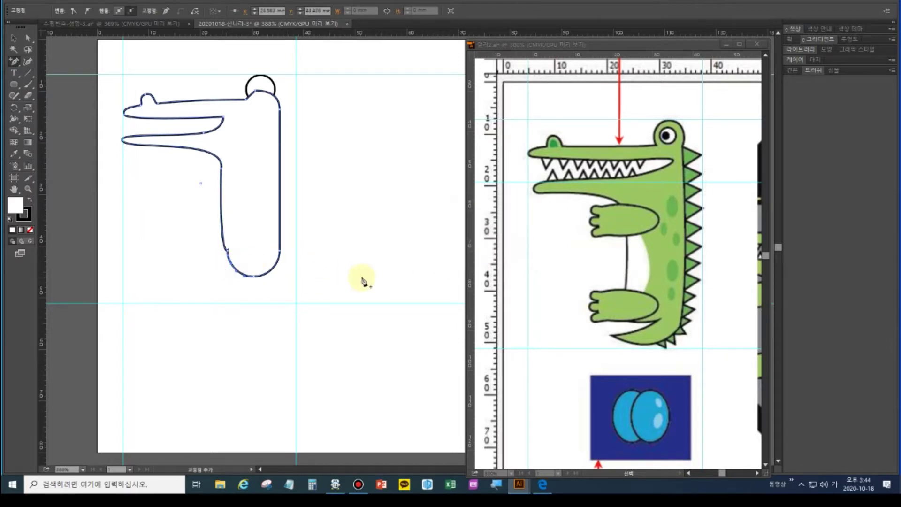
pyautogui.press('Right')
pyautogui.press('Right')
pyautogui.press('Right')
pyautogui.press('Right')
pyautogui.press('Right')
pyautogui.press('Right')
pyautogui.press('Right')
pyautogui.press('Right')
pyautogui.press('Right')
pyautogui.press('Right')
pyautogui.press('Up')
pyautogui.press('Up')
pyautogui.press('Up')
pyautogui.press('Up')
pyautogui.press('Up')
pyautogui.press('Right')
pyautogui.press('Right')
pyautogui.press('Right')
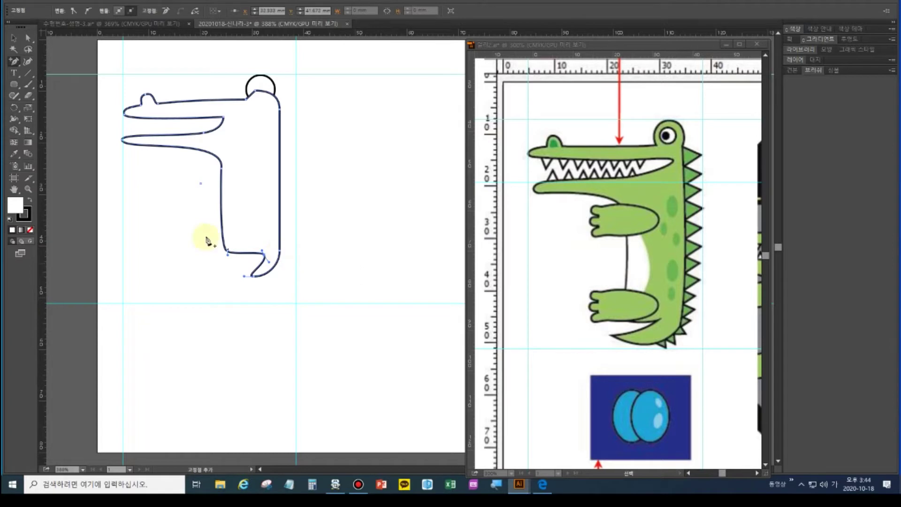
pyautogui.click(28, 37)
pyautogui.moveTo(252, 272)
pyautogui.mouseDown()
pyautogui.moveTo(209, 286)
pyautogui.moveTo(237, 303)
pyautogui.moveTo(210, 286)
pyautogui.moveTo(252, 286)
pyautogui.mouseUp()
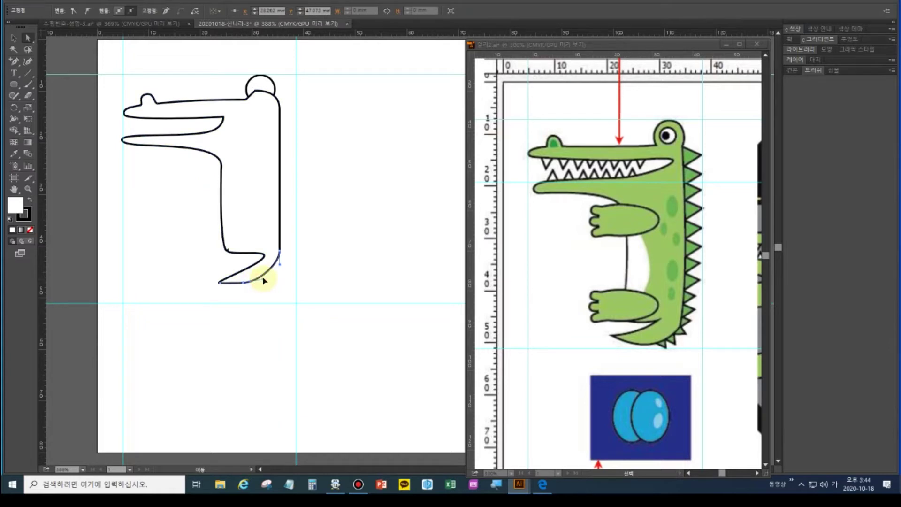
# Delete the extra point on the foot's bottom and round the foot tip with curve handles
pyautogui.click(244, 283)
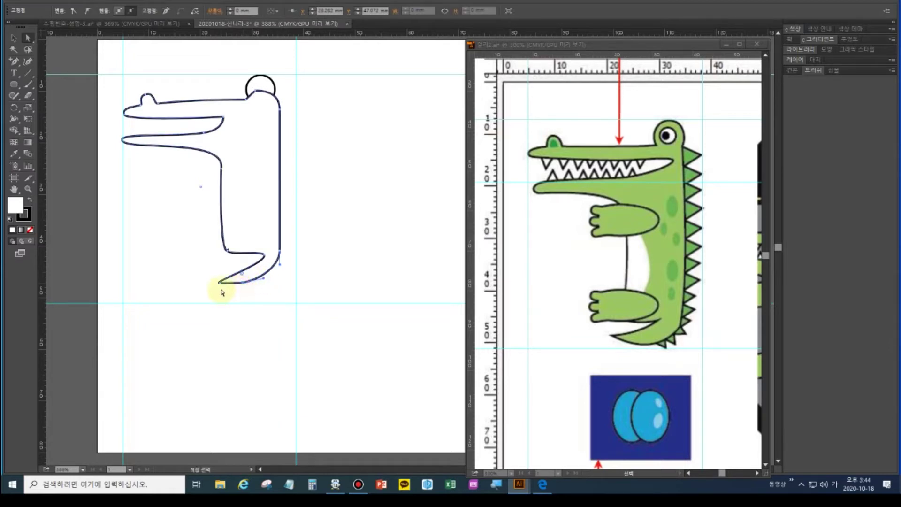
pyautogui.click(16, 62)
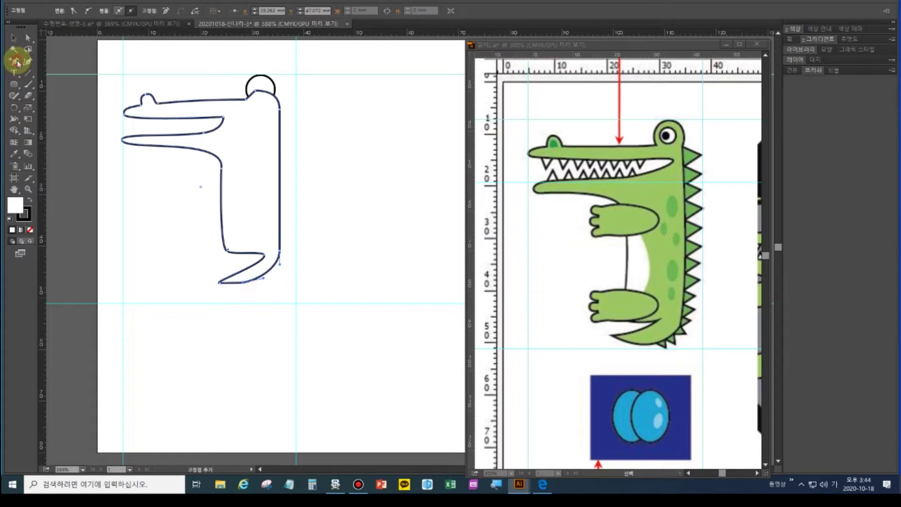
pyautogui.click(61, 83)
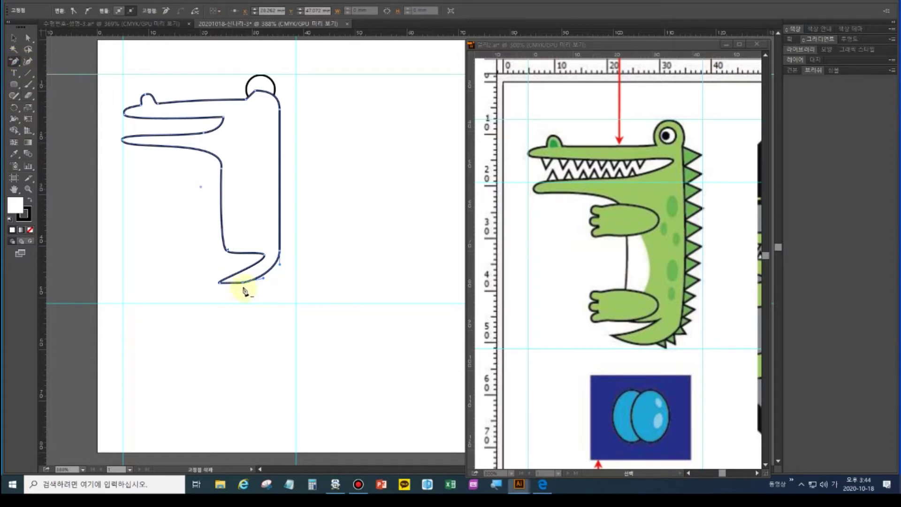
pyautogui.click(243, 284)
pyautogui.click(31, 39)
pyautogui.click(221, 284)
pyautogui.moveTo(14, 62); pyautogui.dragTo(62, 98)
pyautogui.moveTo(220, 284)
pyautogui.mouseDown()
pyautogui.moveTo(224, 297)
pyautogui.moveTo(210, 278)
pyautogui.moveTo(227, 296)
pyautogui.mouseUp()
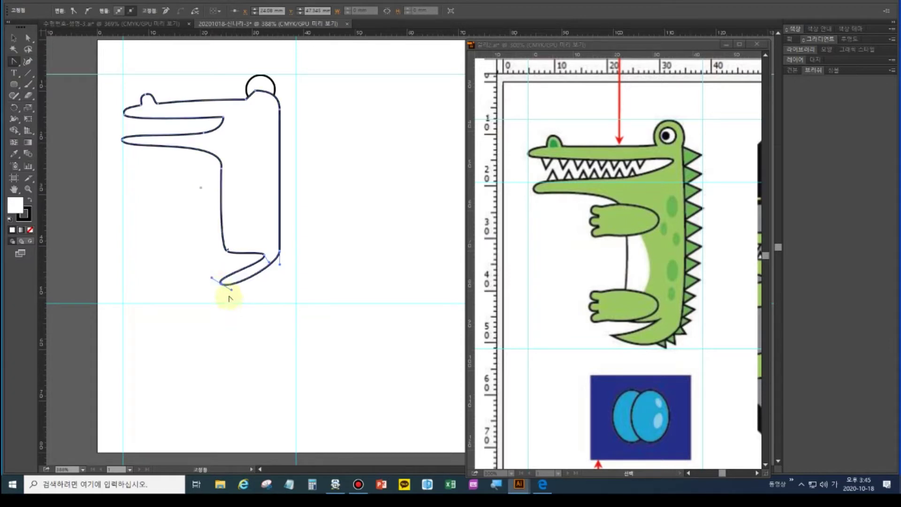
# Reshape the foot tip's curve handles, stretching the foot curve to the right
pyautogui.click(29, 38)
pyautogui.click(224, 281)
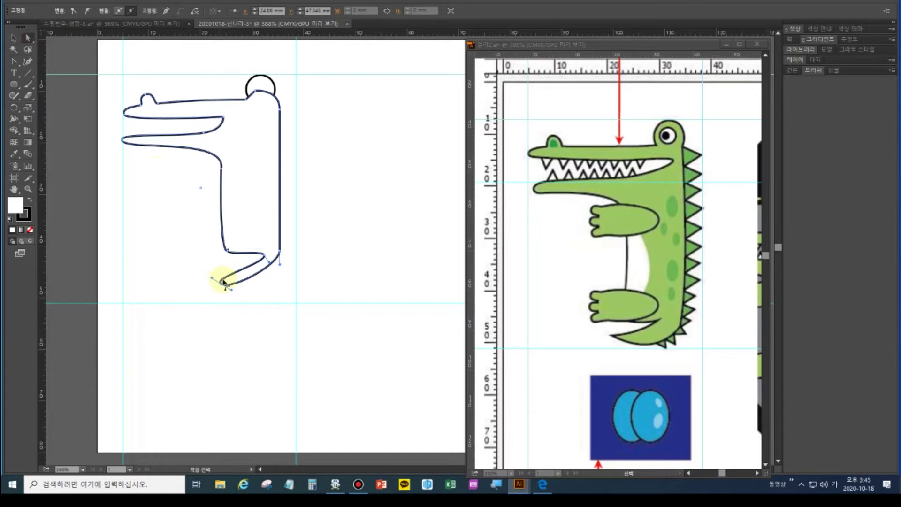
pyautogui.moveTo(232, 293); pyautogui.dragTo(259, 295)
pyautogui.click(215, 282)
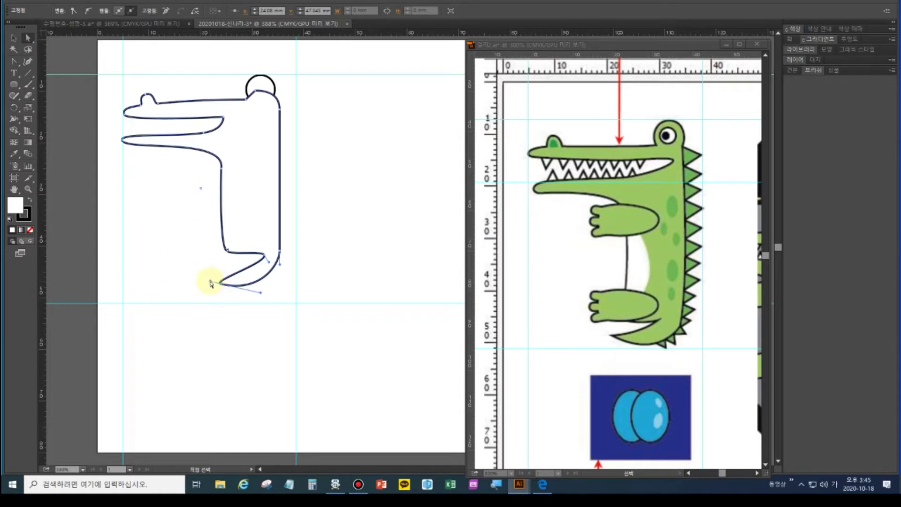
pyautogui.moveTo(210, 283); pyautogui.dragTo(205, 278)
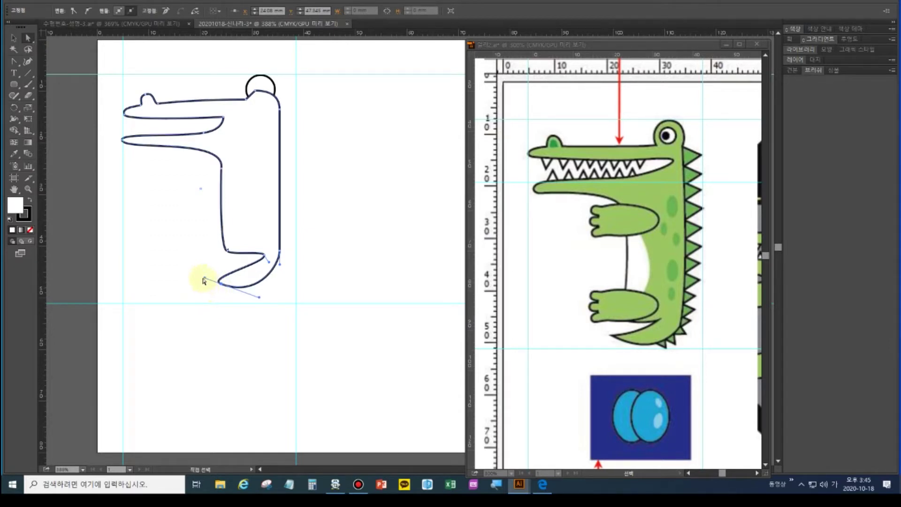
pyautogui.click(212, 283)
pyautogui.moveTo(213, 283); pyautogui.dragTo(221, 285)
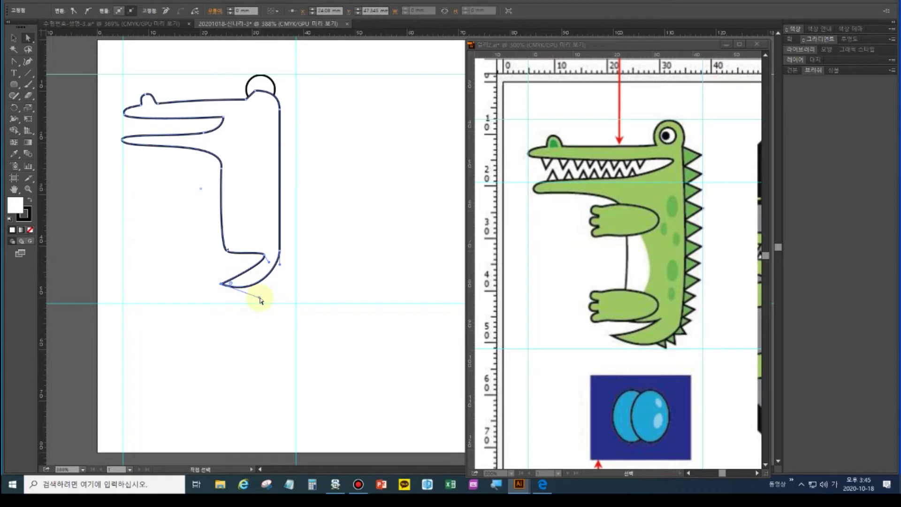
pyautogui.moveTo(260, 298); pyautogui.dragTo(267, 292)
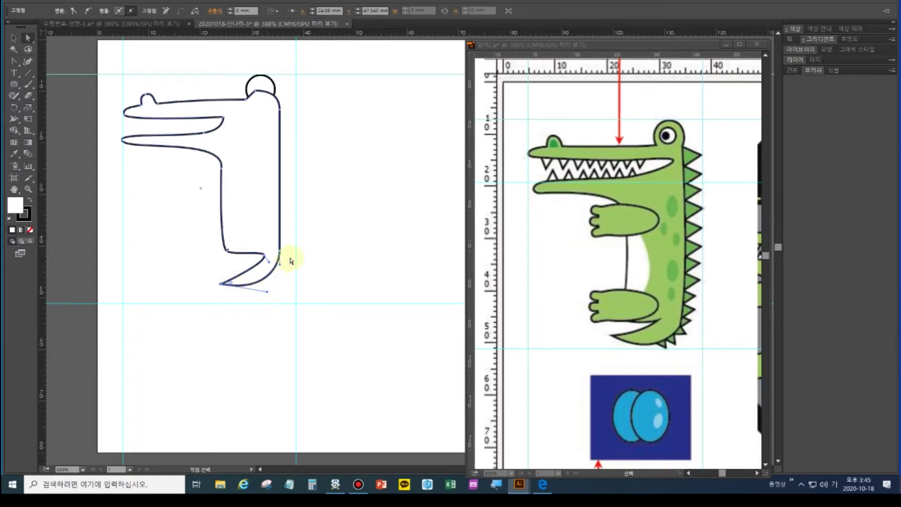
# Fine-tune the toe, bottom-left, inner corner and lower tip points of the foot
pyautogui.click(263, 254)
pyautogui.moveTo(263, 254); pyautogui.dragTo(265, 258)
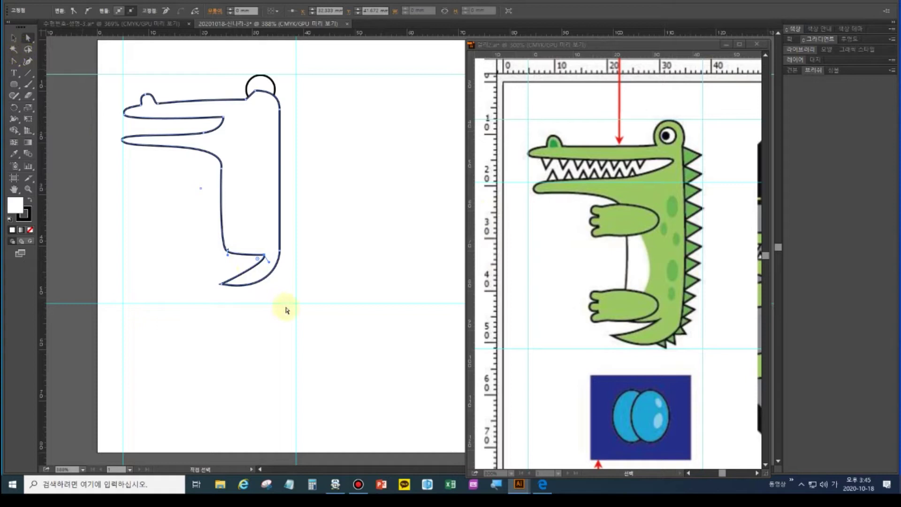
pyautogui.click(303, 311)
pyautogui.click(220, 284)
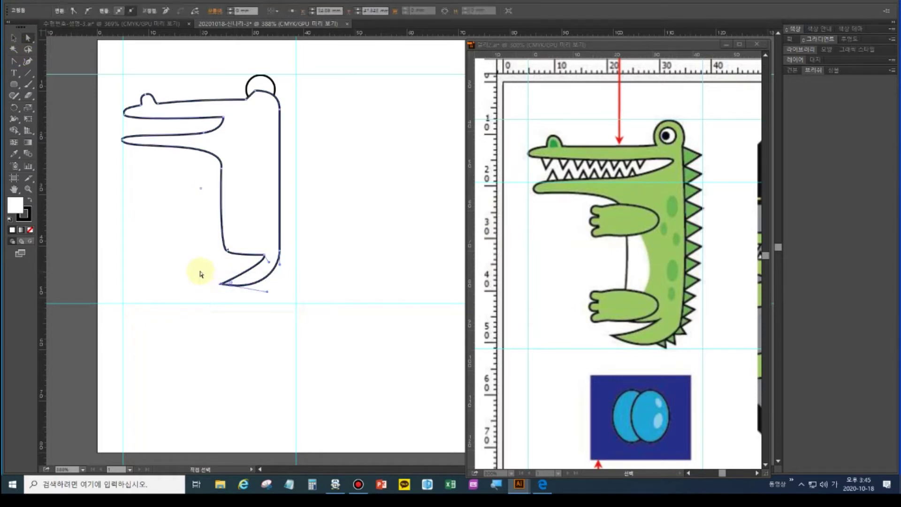
pyautogui.press('Down')
pyautogui.press('Down')
pyautogui.press('Down')
pyautogui.press('Down')
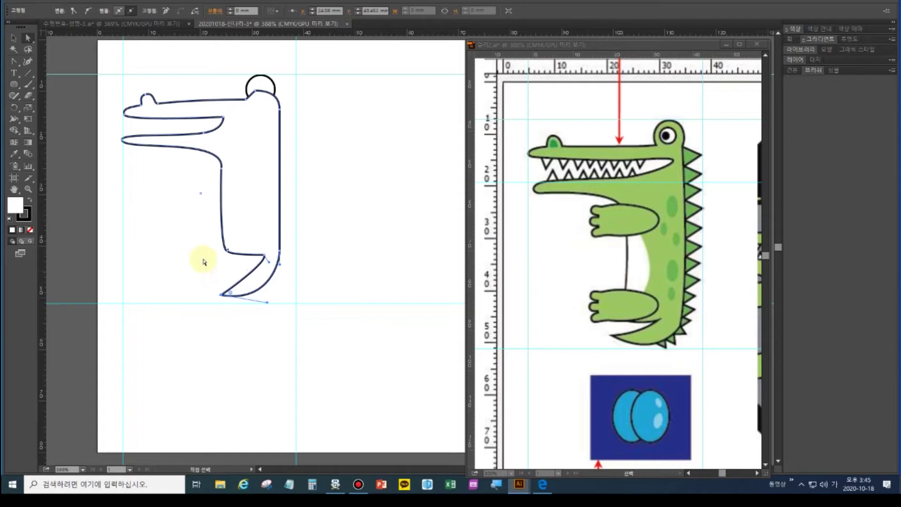
pyautogui.moveTo(228, 254); pyautogui.dragTo(223, 254)
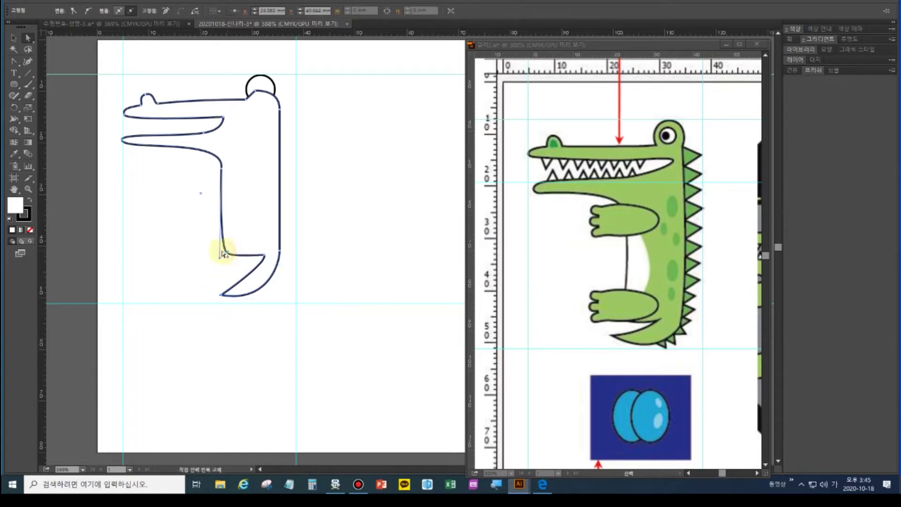
pyautogui.press('Down')
pyautogui.click(263, 256)
pyautogui.press('Down')
pyautogui.press('Down')
pyautogui.press('Down')
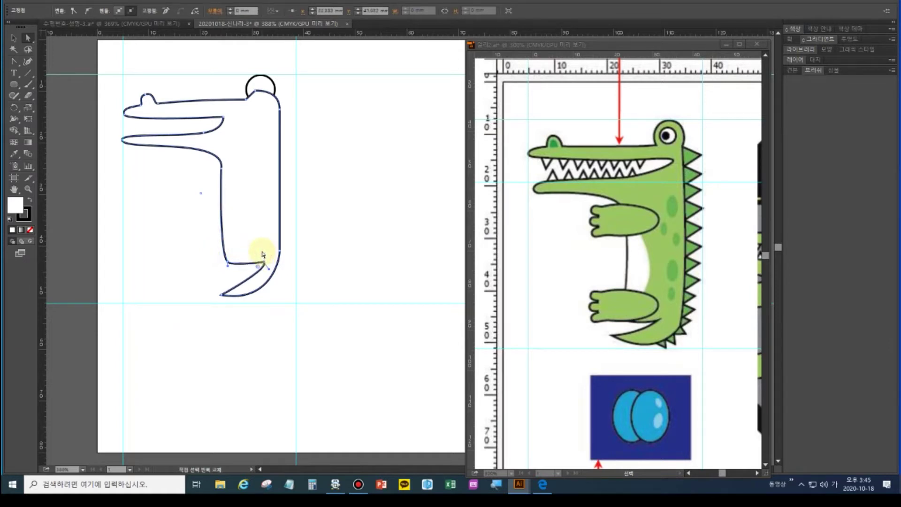
# Join the foot and body paths with Ctrl+J, smooth the inner curve, and select the whole outline
pyautogui.click(270, 273)
pyautogui.keyDown('shift'); pyautogui.click(260, 282); pyautogui.keyUp('shift')
pyautogui.hotkey('ctrl', 'j')
pyautogui.click(282, 281)
pyautogui.moveTo(282, 283); pyautogui.dragTo(282, 277)
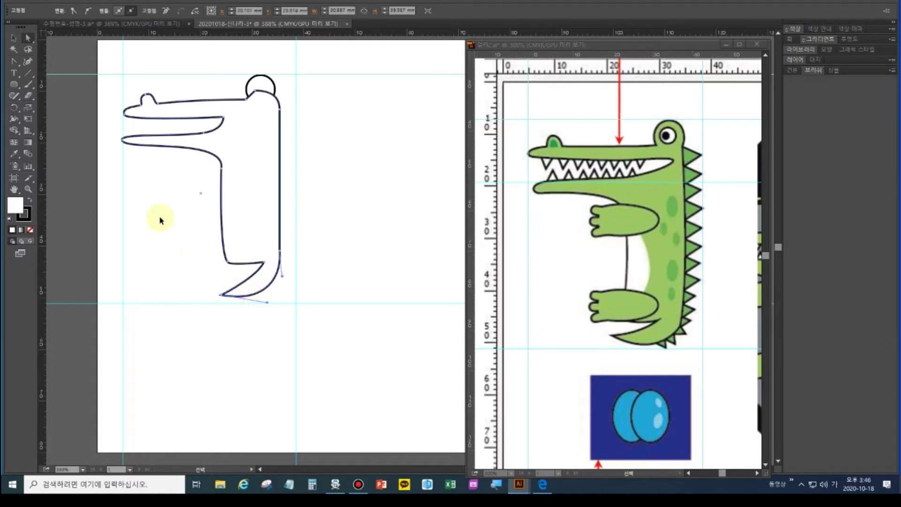
pyautogui.click(160, 219)
pyautogui.click(13, 38)
pyautogui.moveTo(102, 59); pyautogui.dragTo(334, 303)
# Unite the head circle with the body in Pathfinder, then close the panel
pyautogui.hotkey('shift', 'ctrl', 'F9')
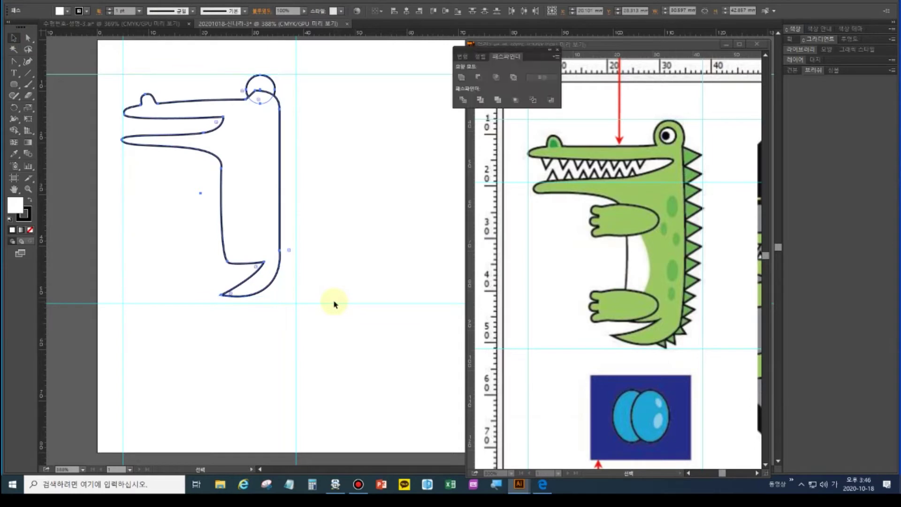
pyautogui.click(461, 78)
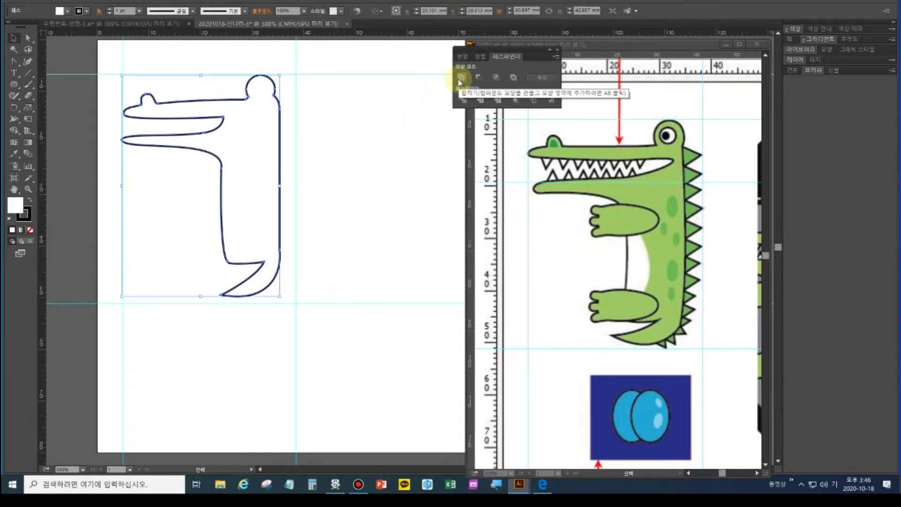
pyautogui.click(334, 187)
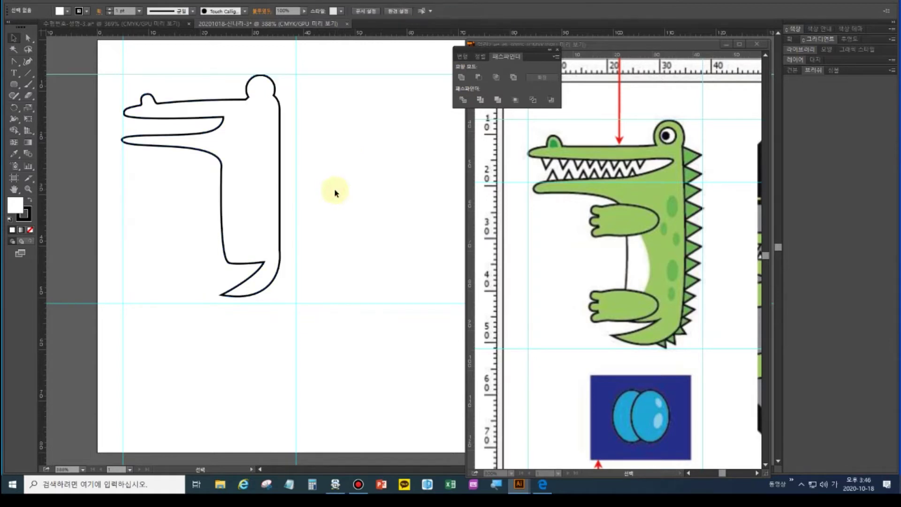
pyautogui.click(557, 48)
# Scroll the reference to its colour values, pick the Rectangle tool, and shift the artboard down
pyautogui.click(586, 130)
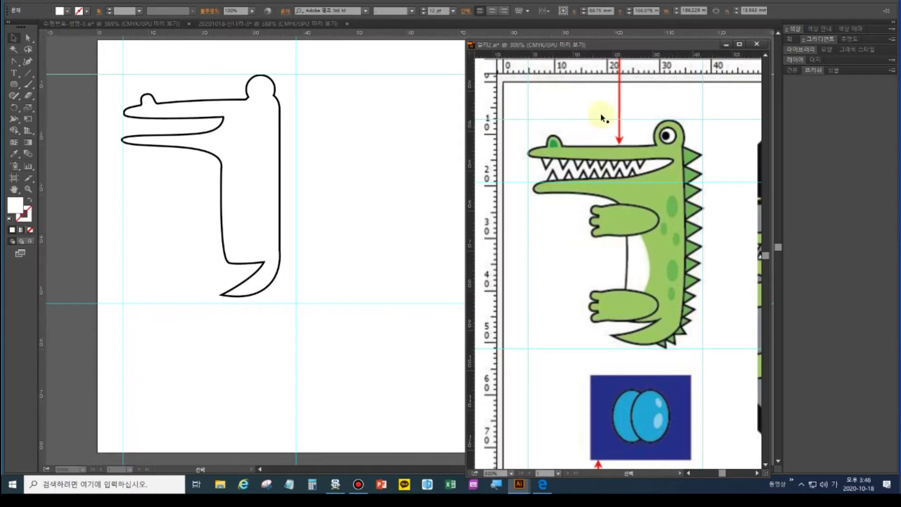
pyautogui.moveTo(593, 110); pyautogui.dragTo(575, 263)
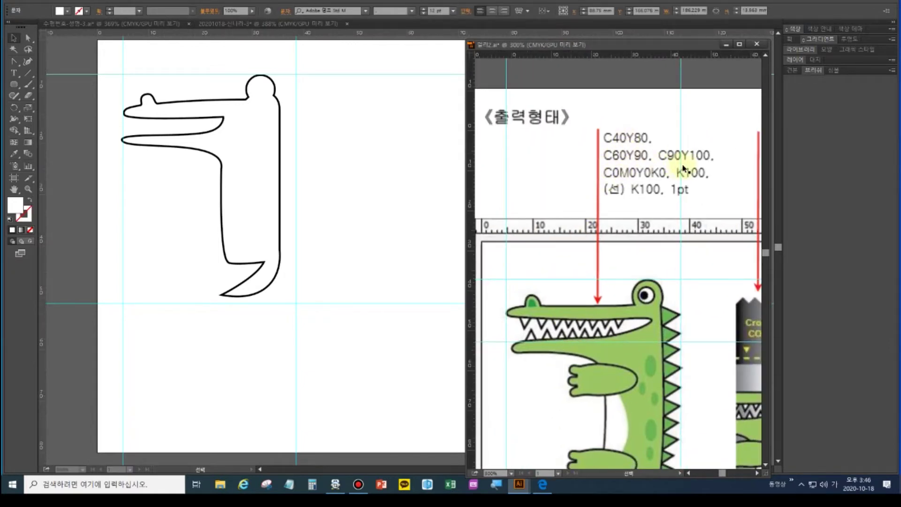
pyautogui.click(15, 86)
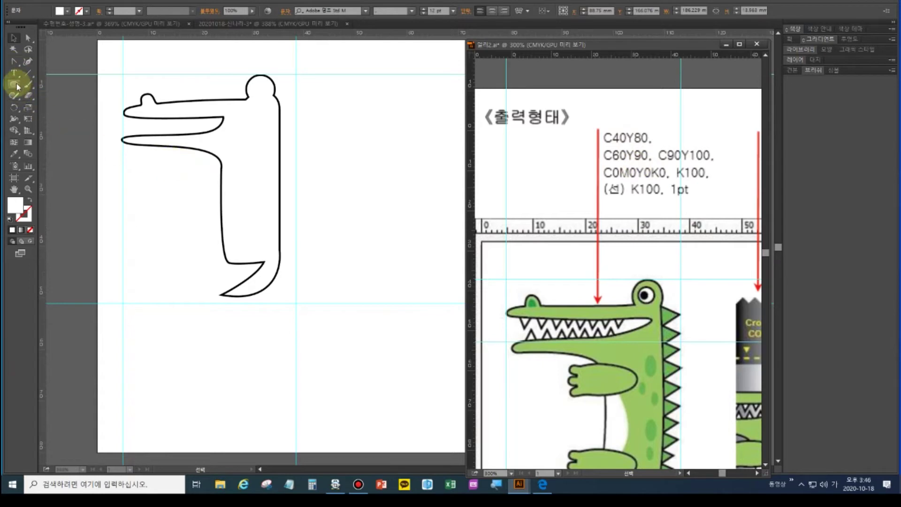
pyautogui.moveTo(17, 86); pyautogui.dragTo(51, 85)
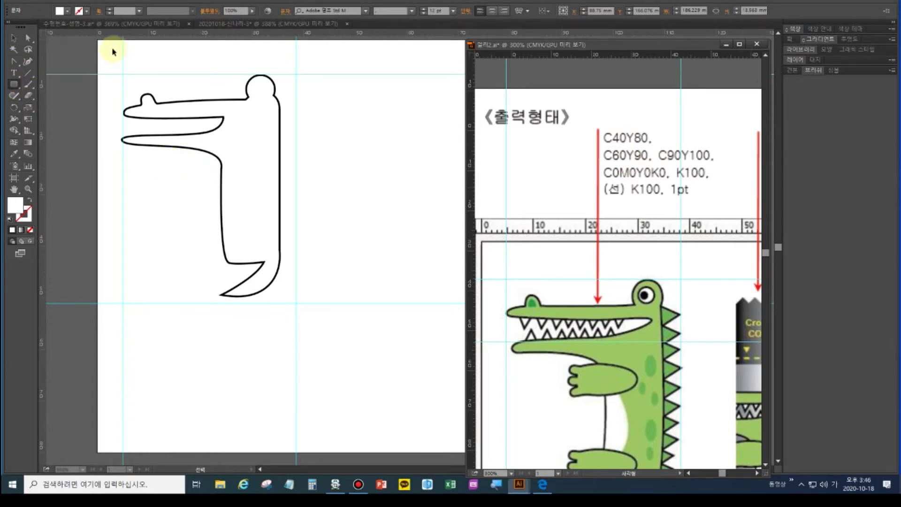
pyautogui.click(171, 80)
pyautogui.moveTo(161, 70); pyautogui.dragTo(169, 133)
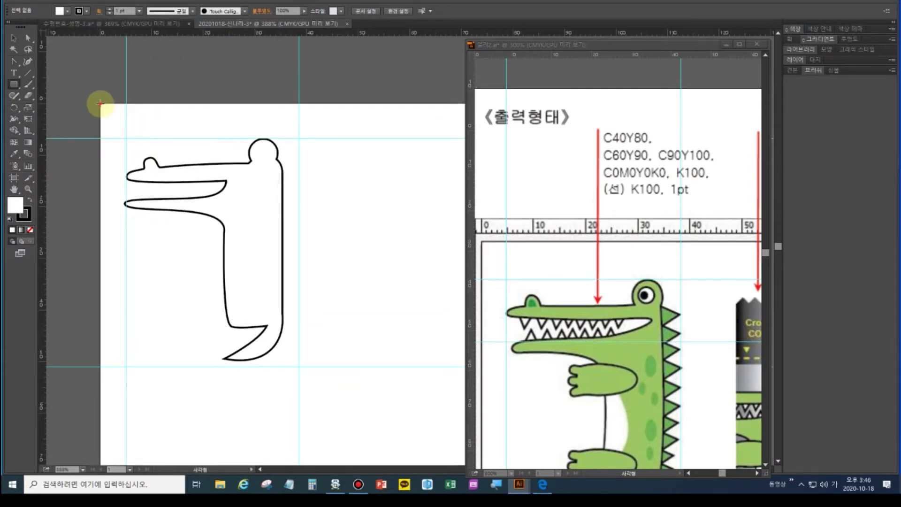
# Draw a small square and colour it green with cyan 40, yellow 80
pyautogui.moveTo(100, 102); pyautogui.dragTo(116, 120)
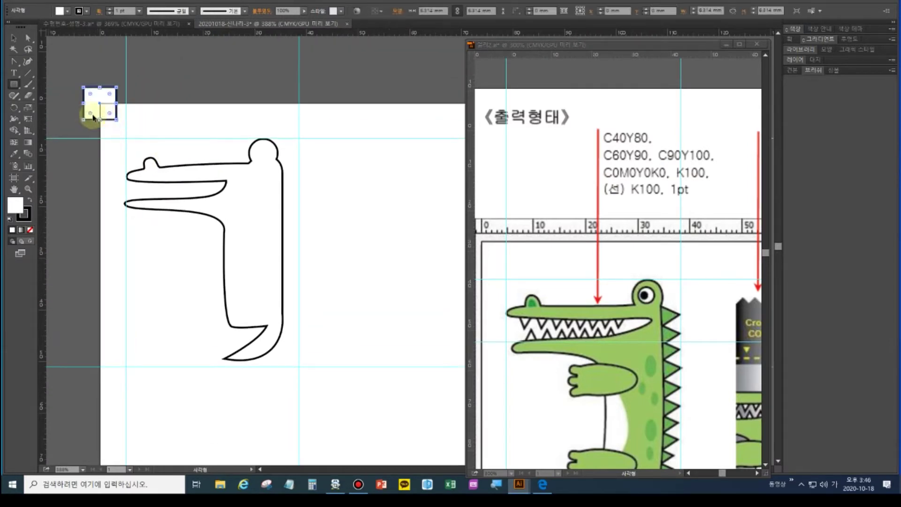
pyautogui.click(798, 31)
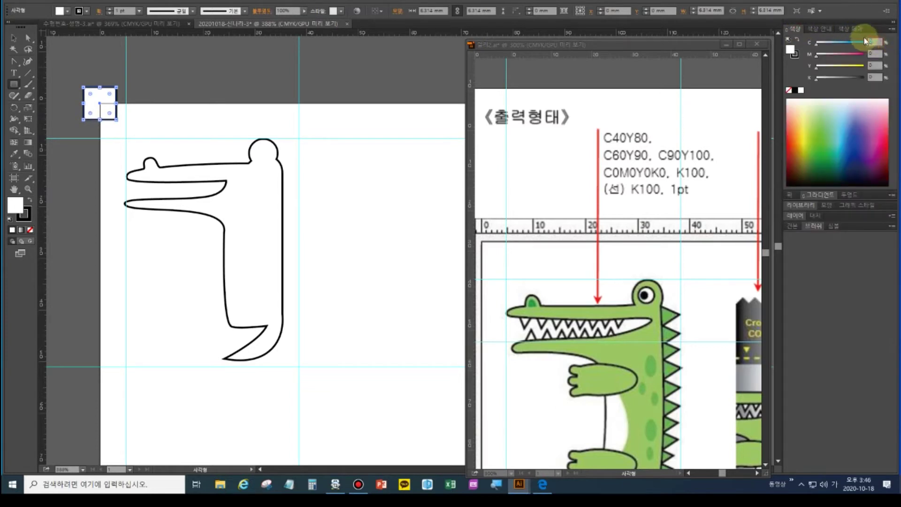
pyautogui.click(873, 42)
pyautogui.write('40')
pyautogui.press('Tab')
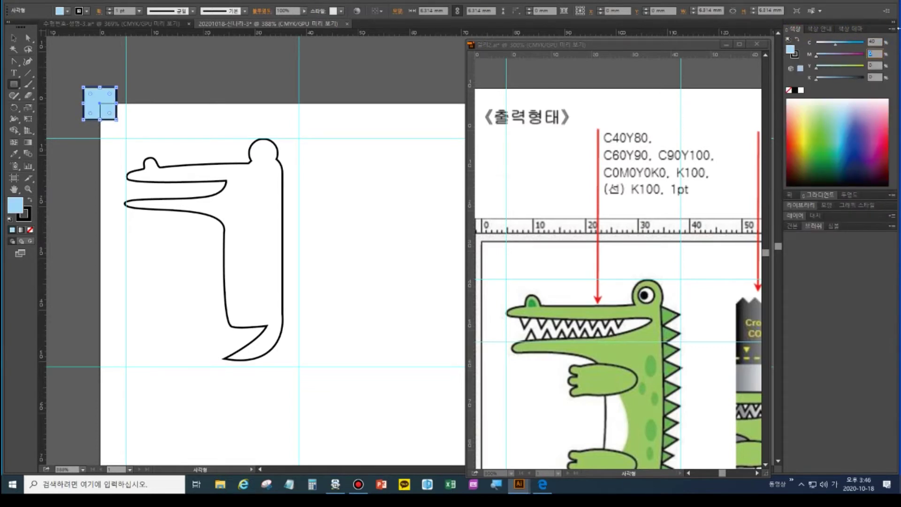
pyautogui.write('80')
pyautogui.press('Tab')
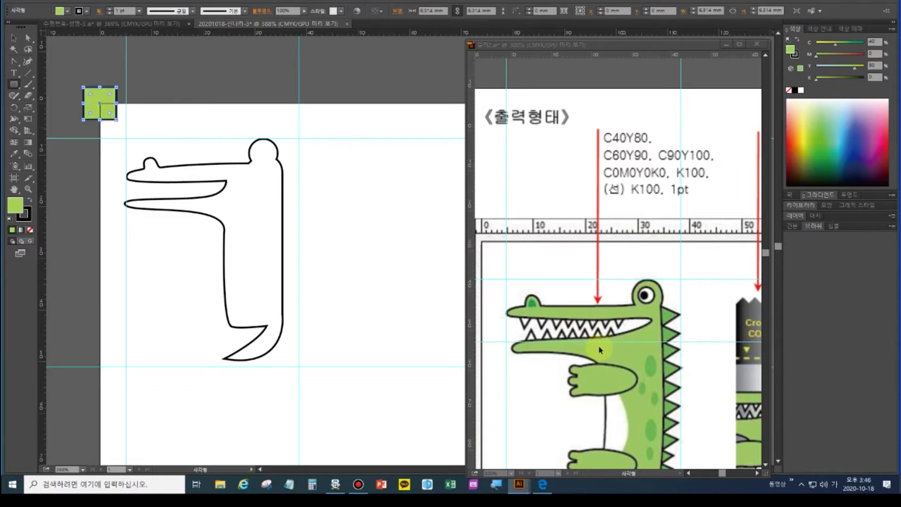
# Duplicate the square downward three times and set the second square's cyan to 60
pyautogui.click(13, 37)
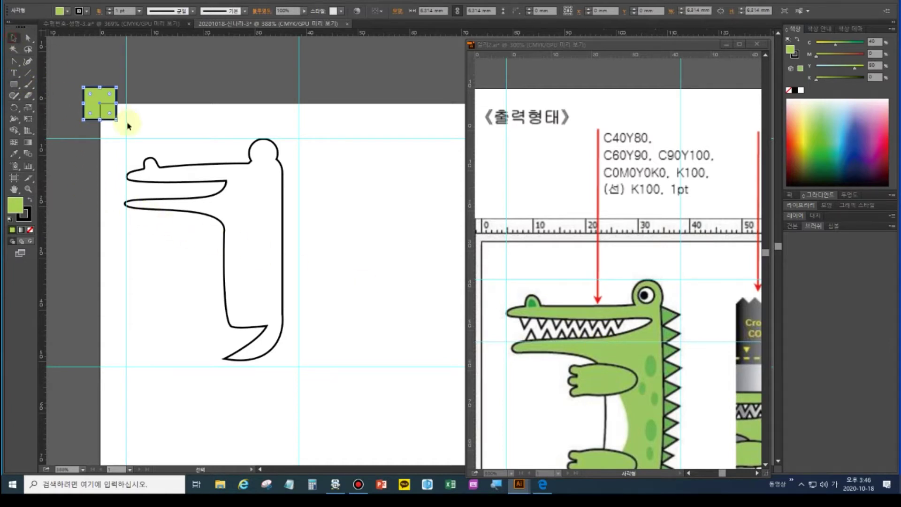
pyautogui.moveTo(104, 115); pyautogui.dragTo(103, 153)
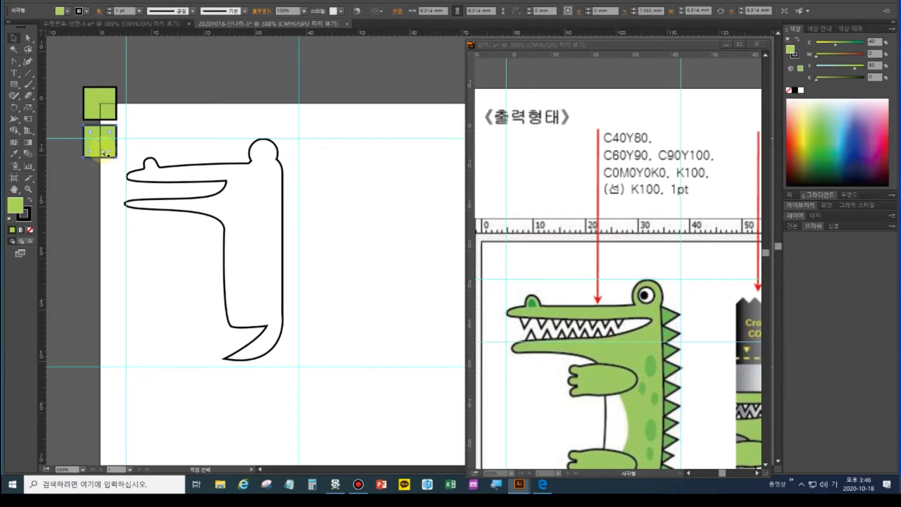
pyautogui.hotkey('ctrl', 'd')
pyautogui.hotkey('ctrl', 'd')
pyautogui.click(101, 141)
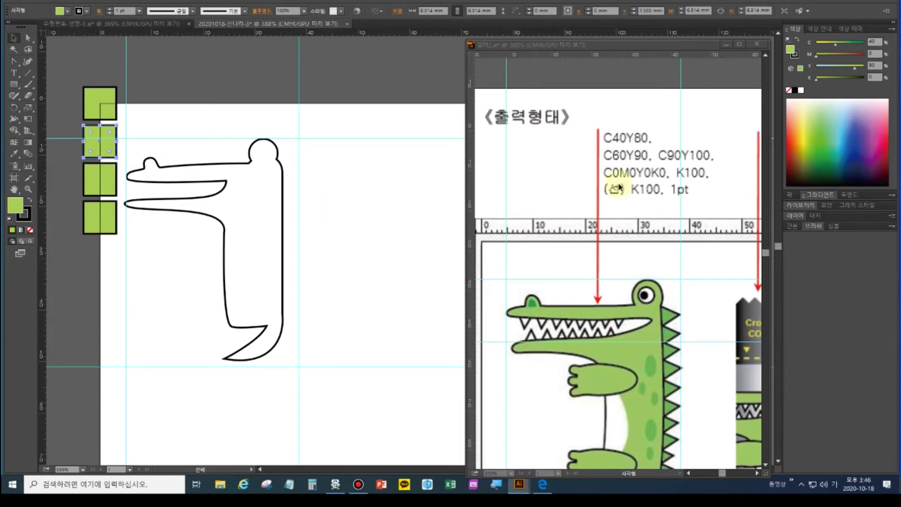
pyautogui.click(827, 46)
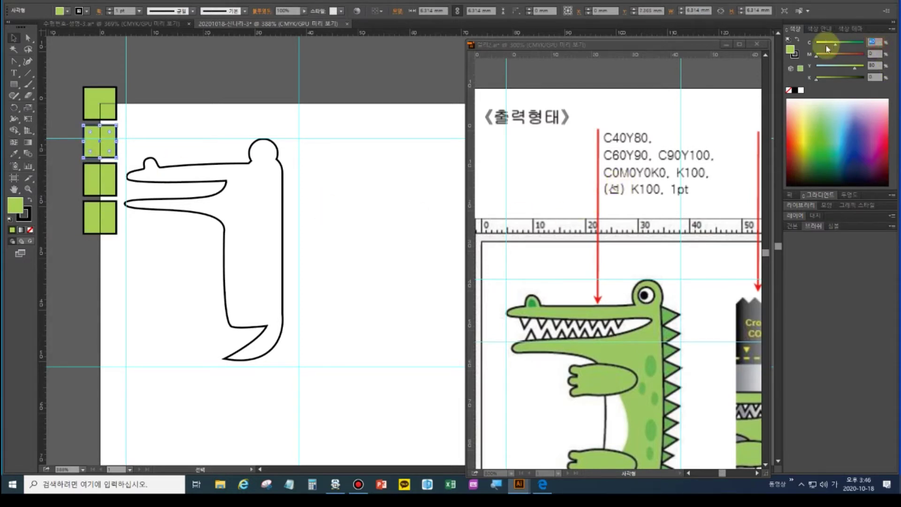
pyautogui.write('60')
pyautogui.press('Tab')
pyautogui.press('Tab')
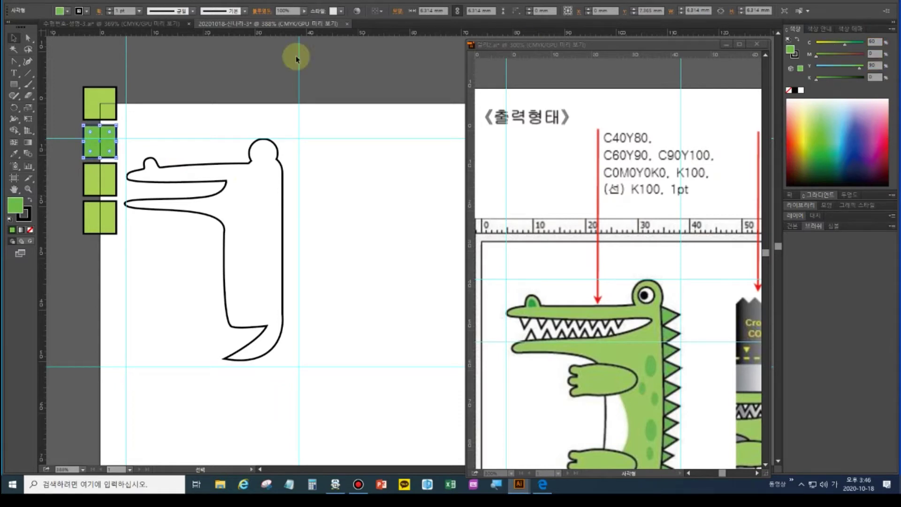
# Make the third square cyan 90, yellow 100 with no stroke
pyautogui.click(93, 182)
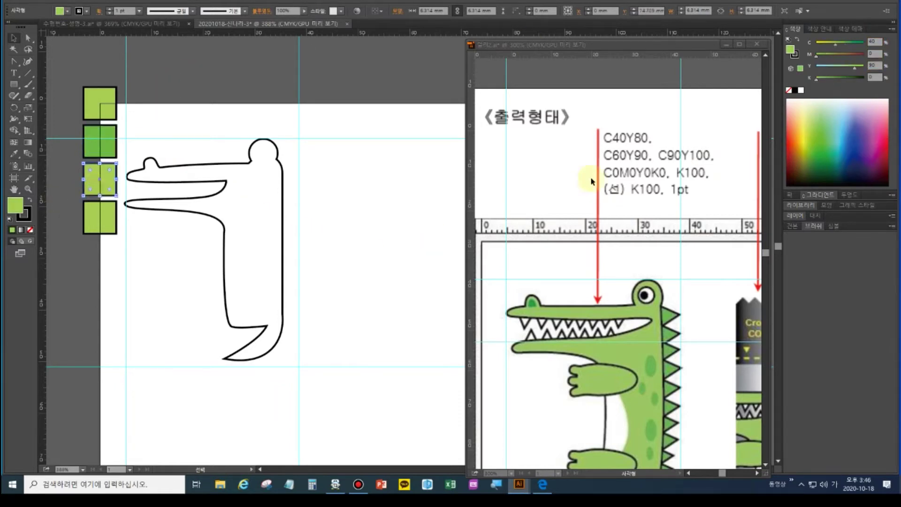
pyautogui.moveTo(880, 40); pyautogui.dragTo(857, 42)
pyautogui.write('90')
pyautogui.press('Tab')
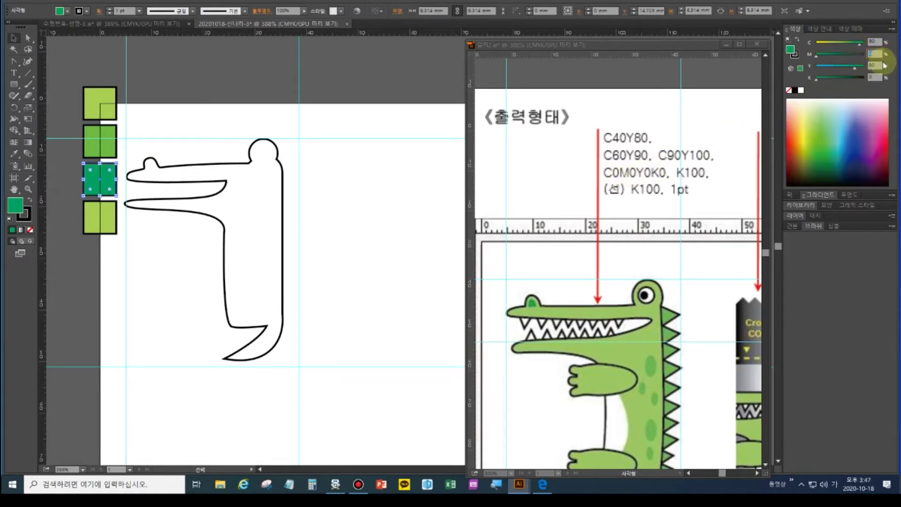
pyautogui.press('Tab')
pyautogui.press('Return')
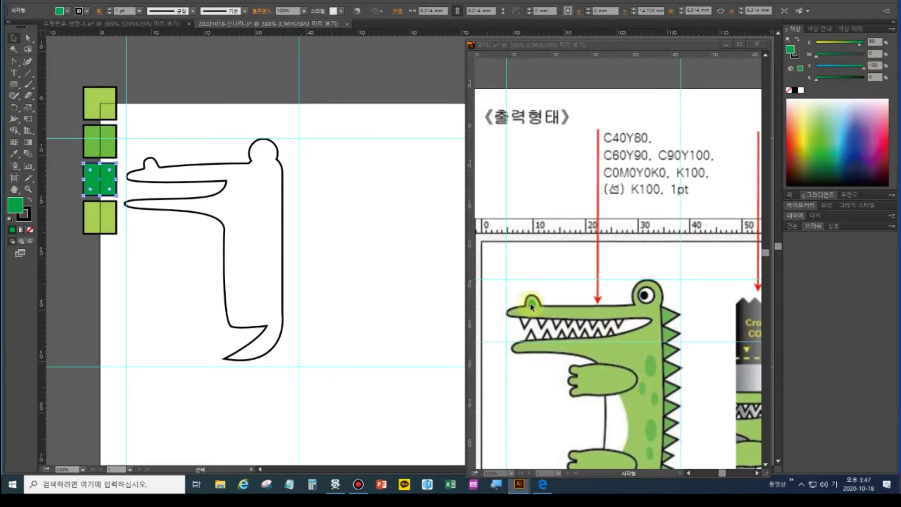
pyautogui.click(29, 215)
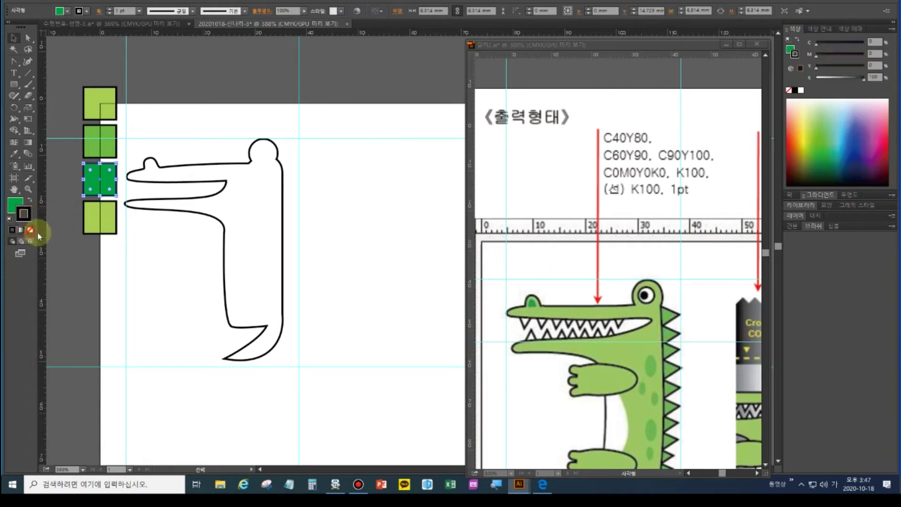
pyautogui.click(30, 229)
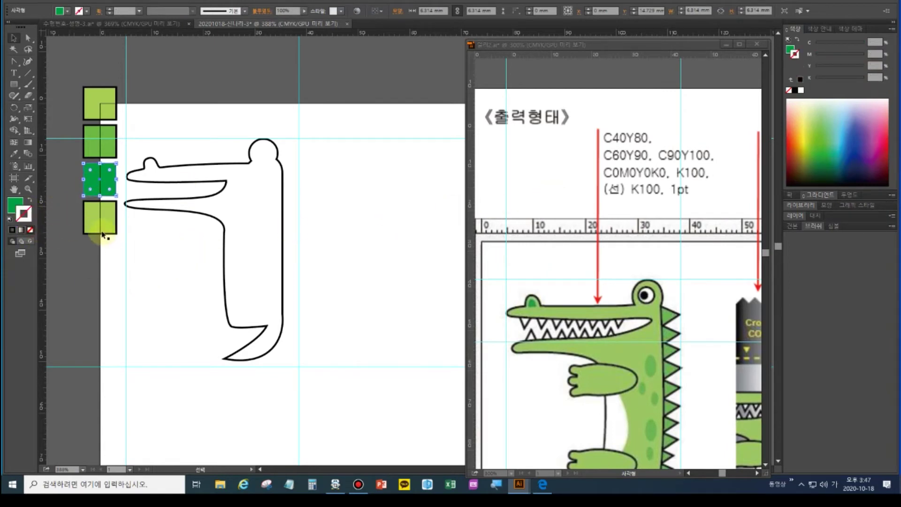
# Give the fourth square a black fill and no stroke
pyautogui.click(89, 223)
pyautogui.click(24, 215)
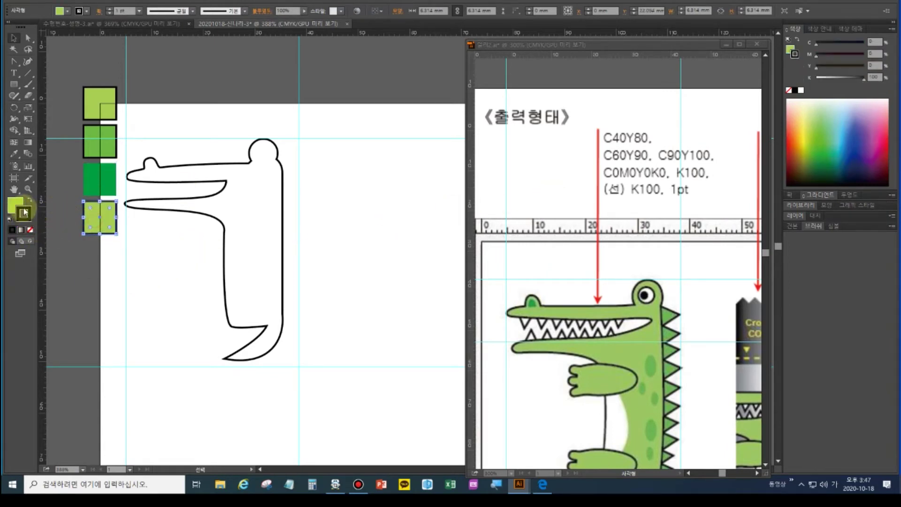
pyautogui.click(28, 202)
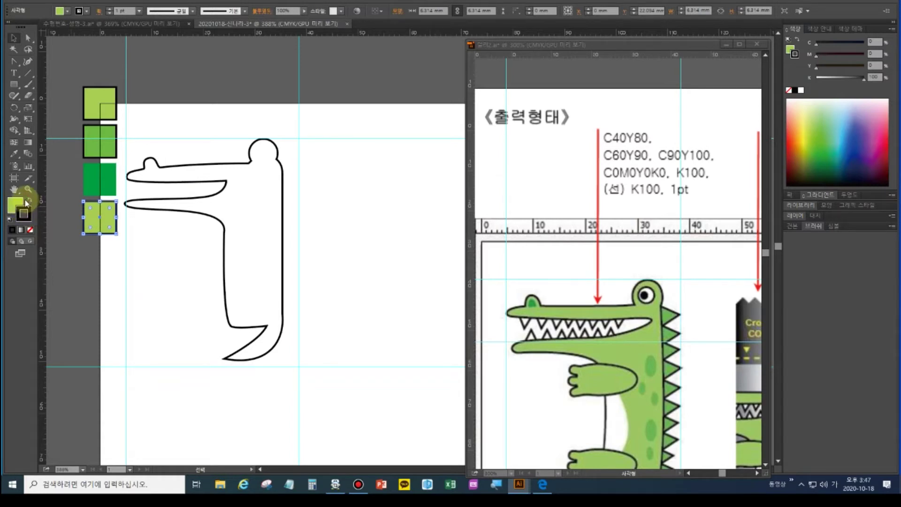
pyautogui.click(28, 201)
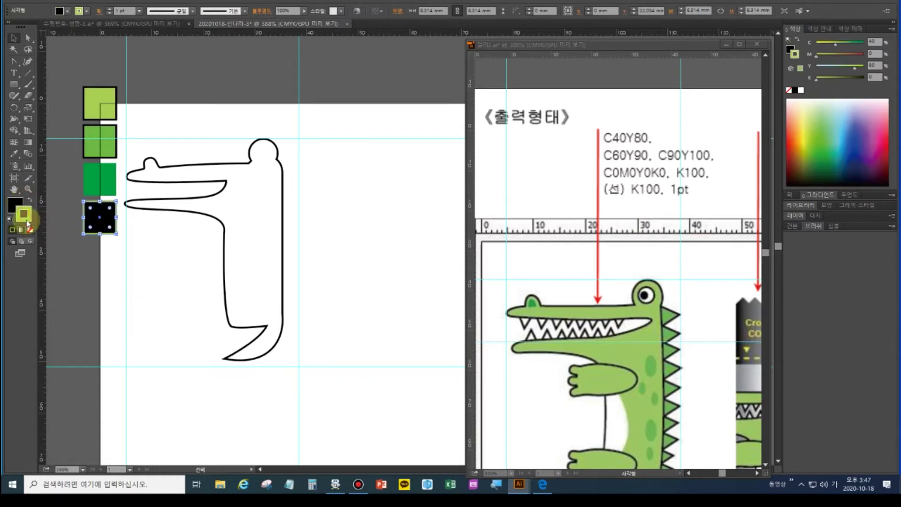
pyautogui.click(30, 230)
pyautogui.click(13, 207)
pyautogui.scroll(-2, 701, 344)
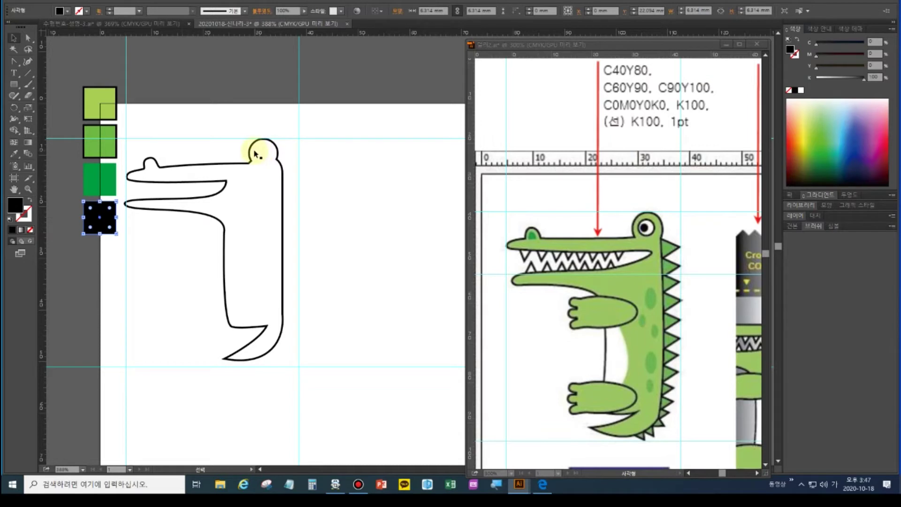
# Fill the crocodile outline with the light-green swatch colour using the Eyedropper
pyautogui.click(196, 165)
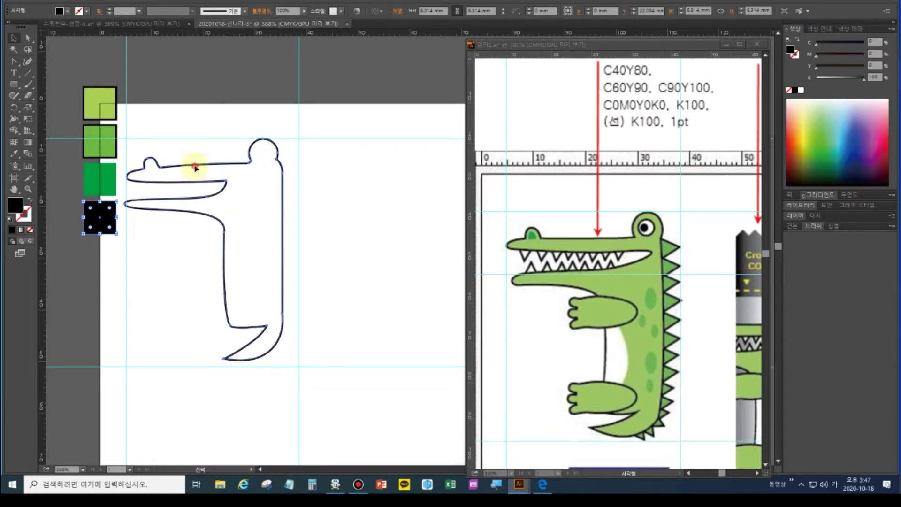
pyautogui.click(14, 154)
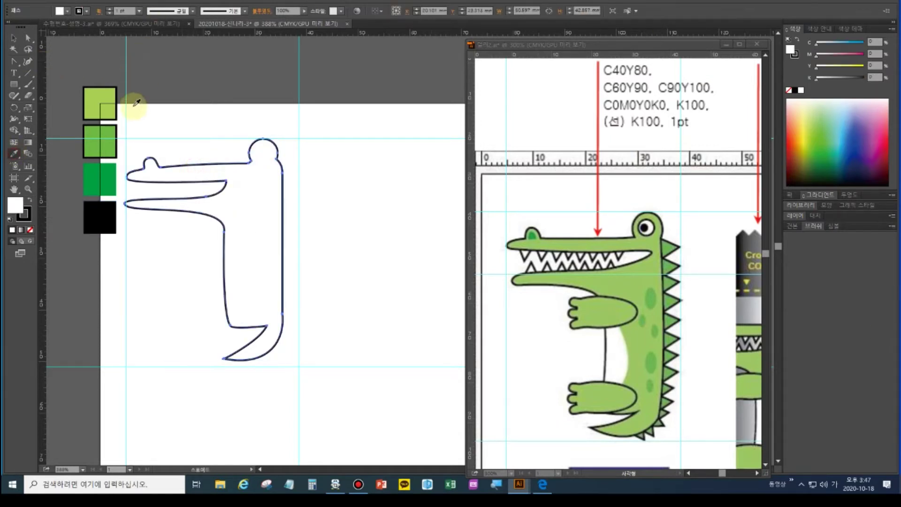
pyautogui.click(104, 96)
pyautogui.click(33, 37)
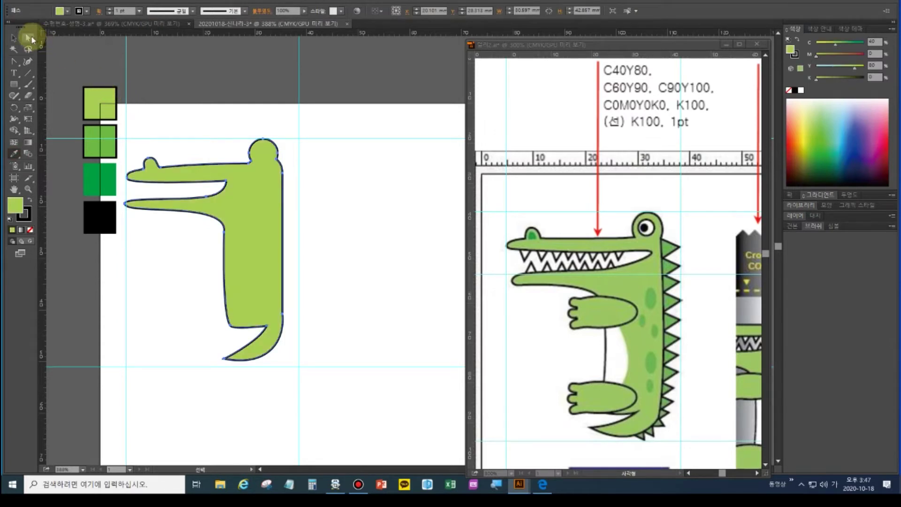
pyautogui.press('i')
pyautogui.click(629, 296)
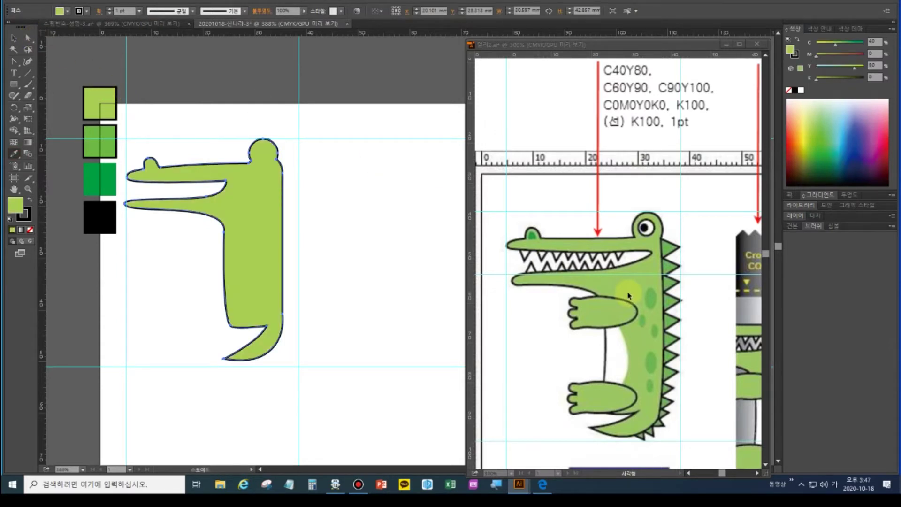
pyautogui.press('a')
pyautogui.hotkey('ctrl', 'F10')
pyautogui.press('v')
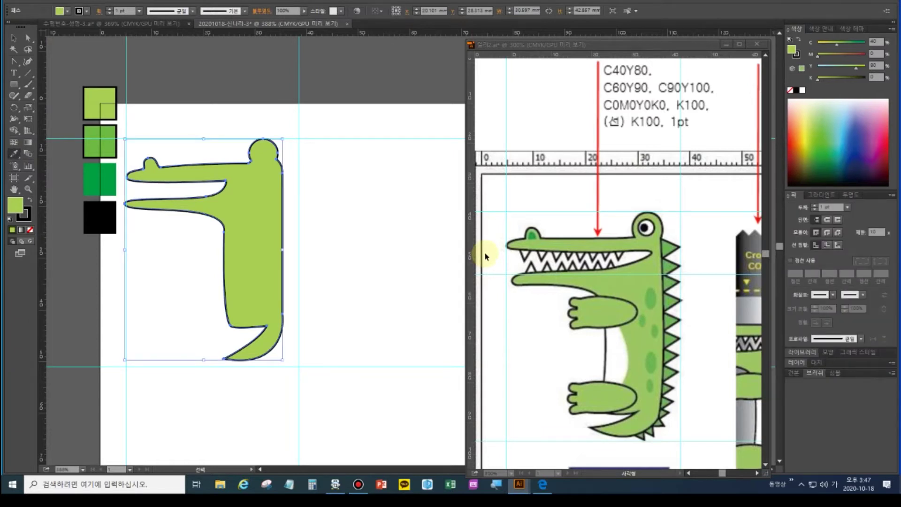
pyautogui.press('i')
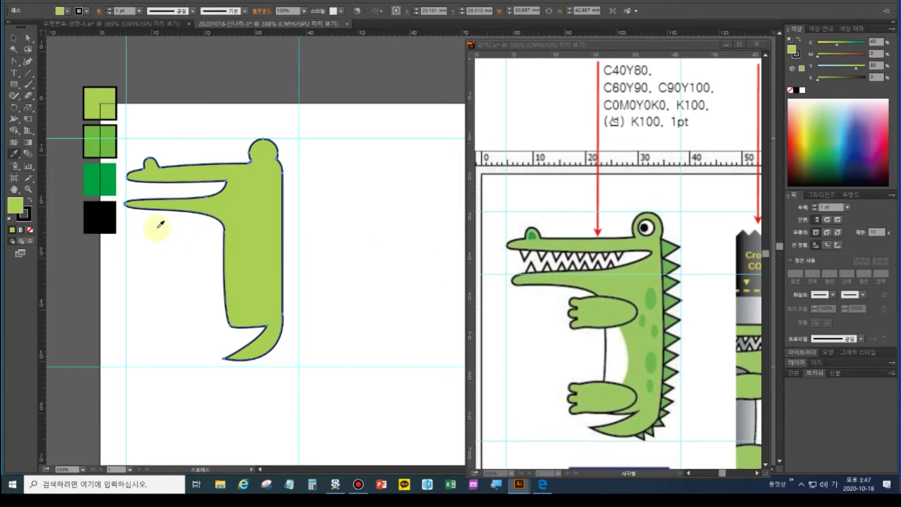
# Move the lower jaw's tip anchor right and reshape the jaw curve
pyautogui.click(27, 37)
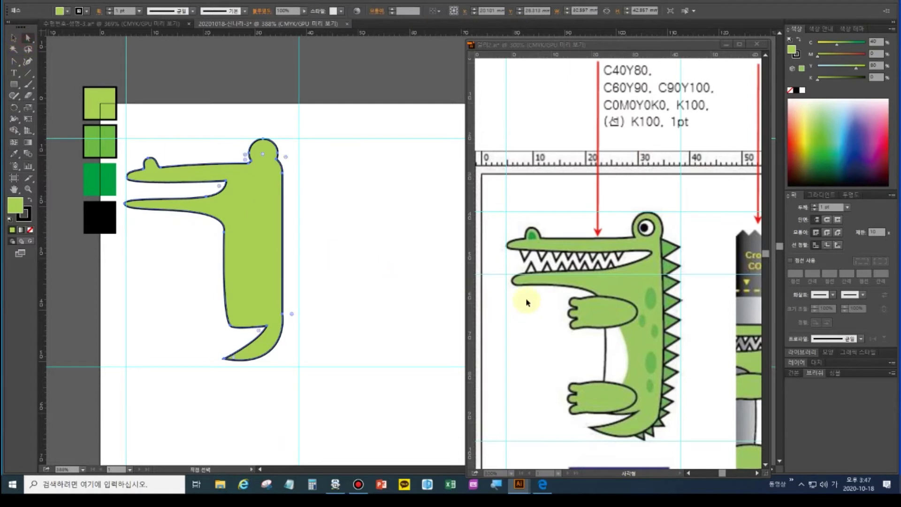
pyautogui.click(122, 202)
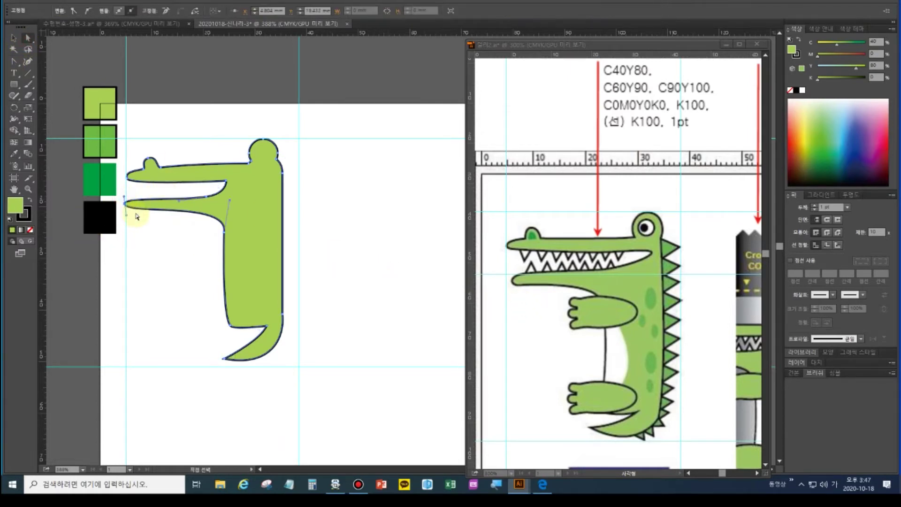
pyautogui.press('Right')
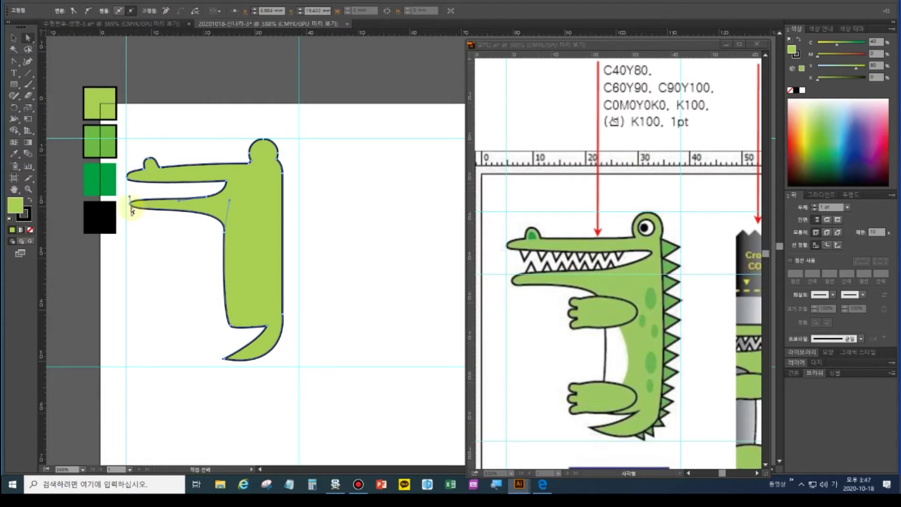
pyautogui.moveTo(132, 207); pyautogui.dragTo(141, 200)
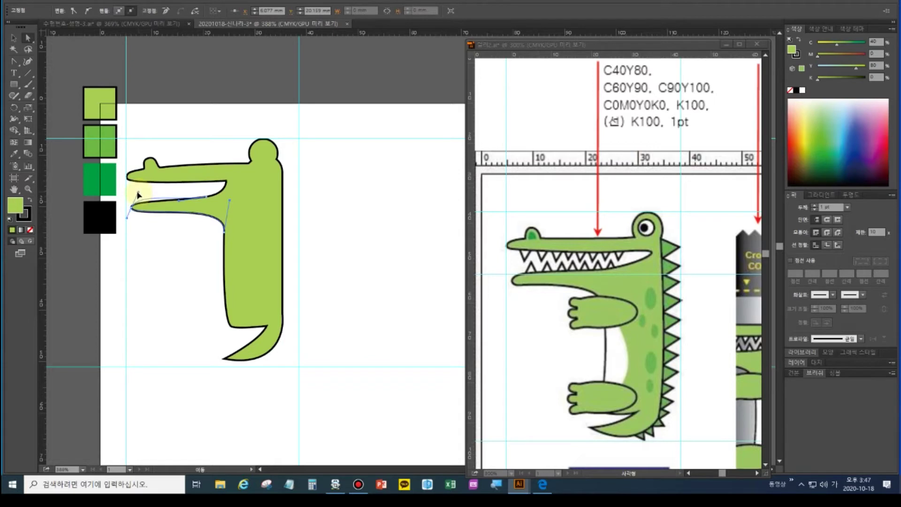
pyautogui.moveTo(137, 194); pyautogui.dragTo(136, 197)
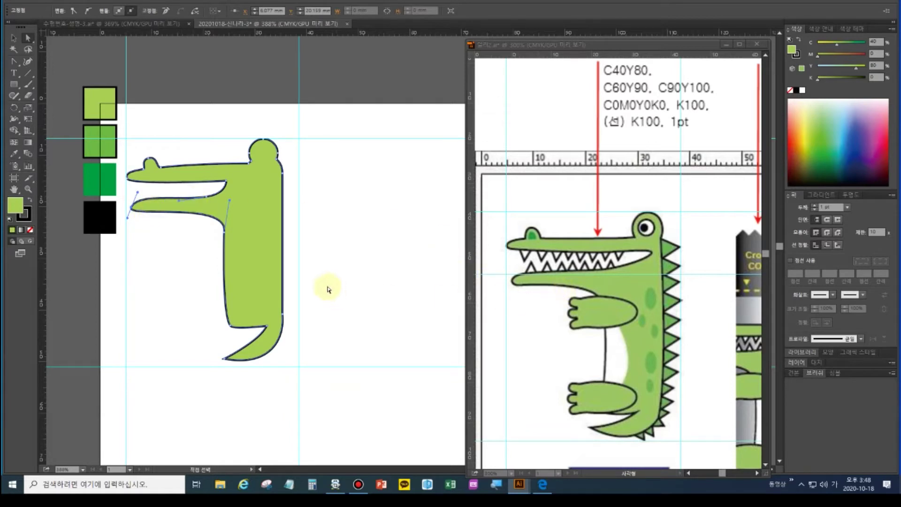
pyautogui.click(168, 253)
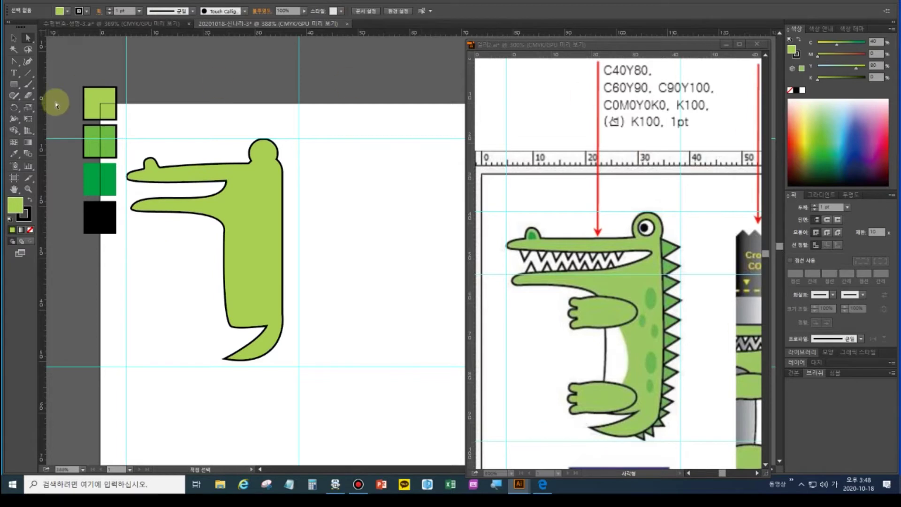
# Draw a circle on the crocodile's head with the Ellipse tool
pyautogui.click(15, 85)
pyautogui.moveTo(14, 85); pyautogui.dragTo(47, 106)
pyautogui.moveTo(259, 148); pyautogui.dragTo(275, 162)
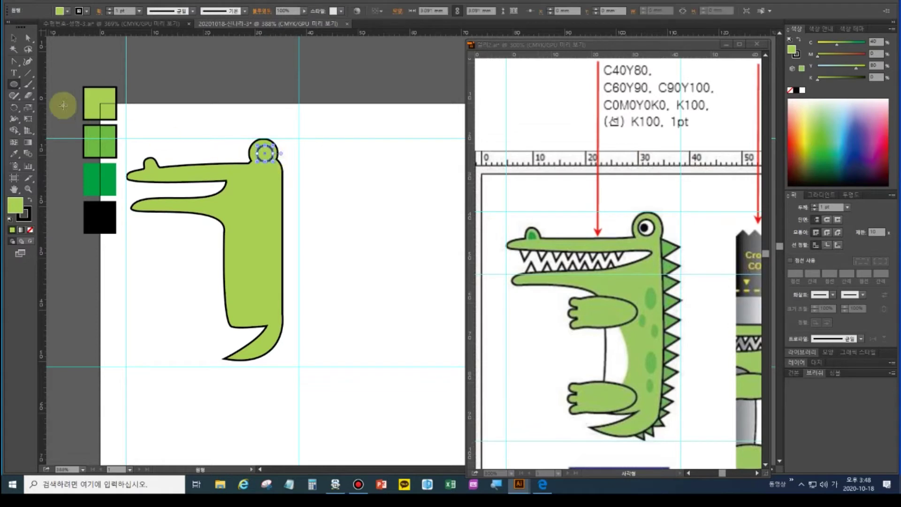
# Fill the eye circle white and make a same-size copy via the Scale dialog
pyautogui.click(15, 39)
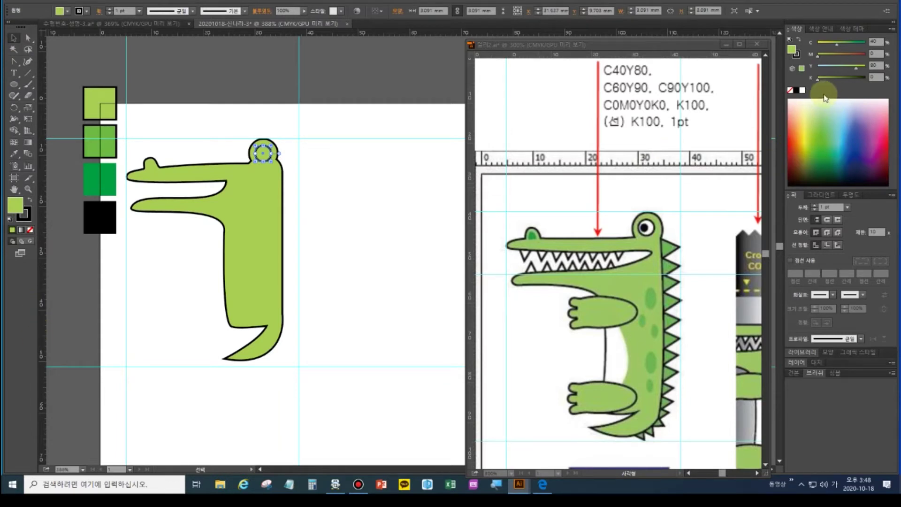
pyautogui.click(803, 90)
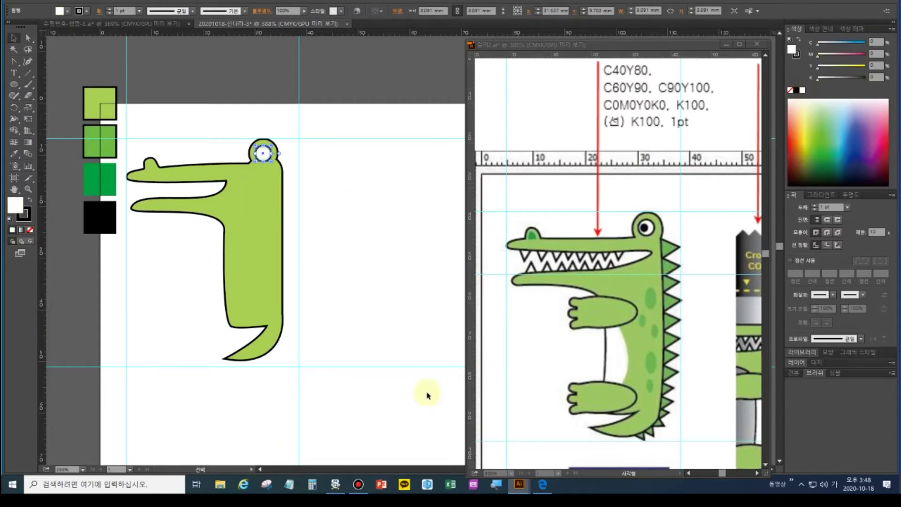
pyautogui.doubleClick(27, 109)
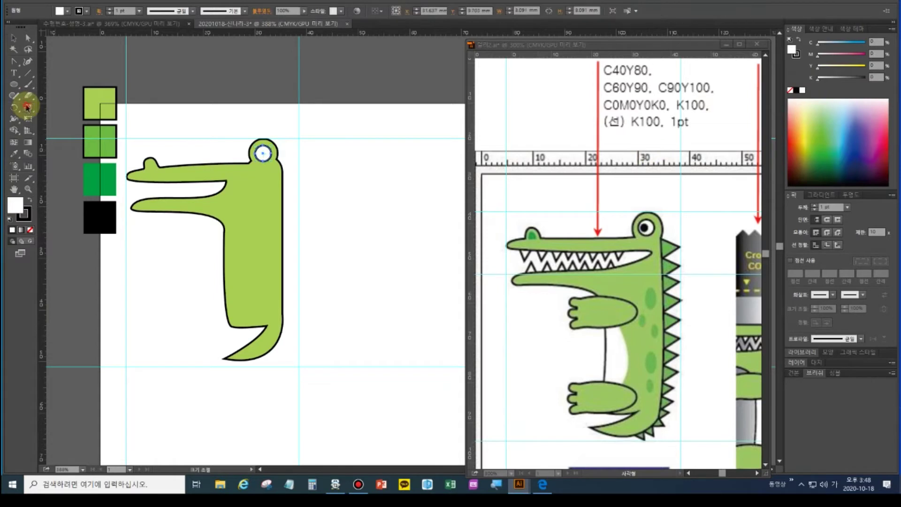
pyautogui.moveTo(522, 158); pyautogui.dragTo(438, 151)
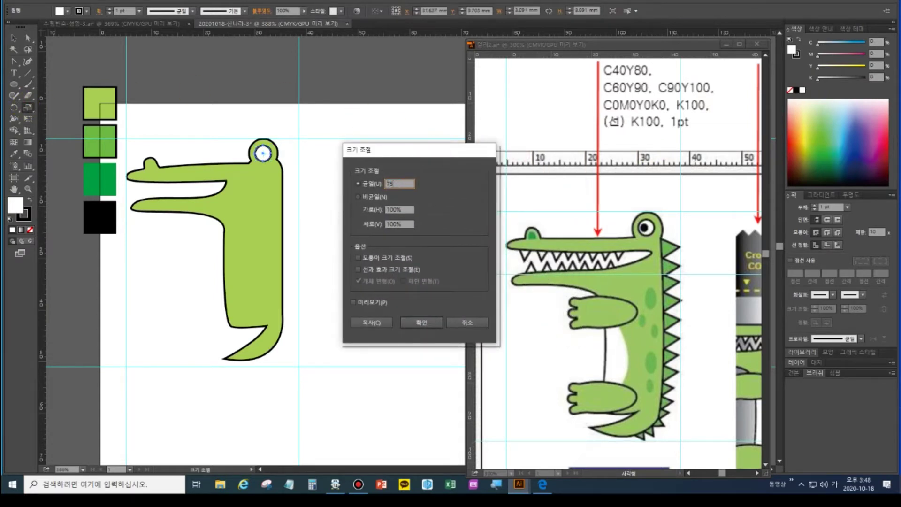
pyautogui.click(360, 323)
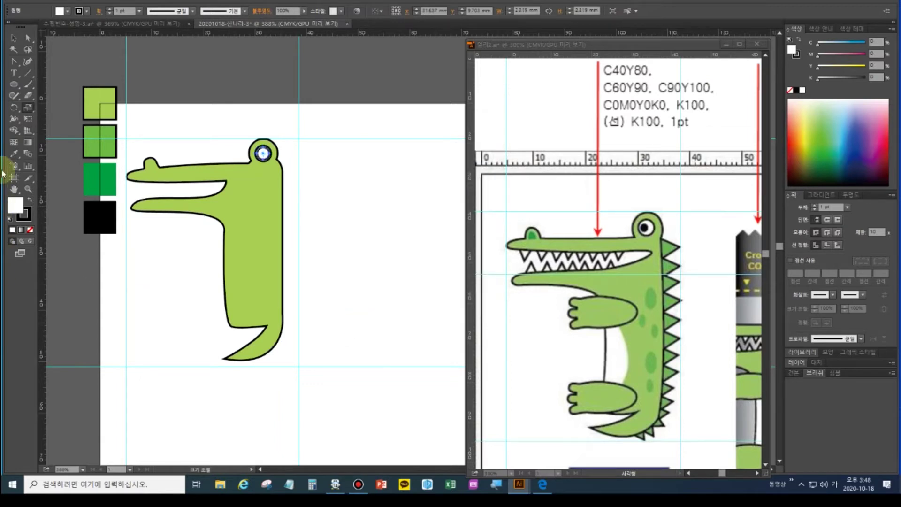
# Scale the copy to 50% and fill it black from the black swatch
pyautogui.doubleClick(25, 111)
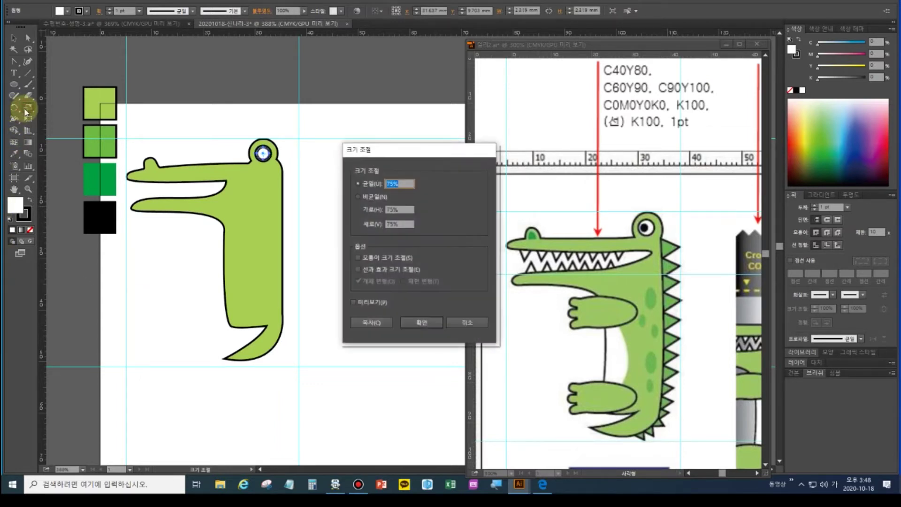
pyautogui.write('50')
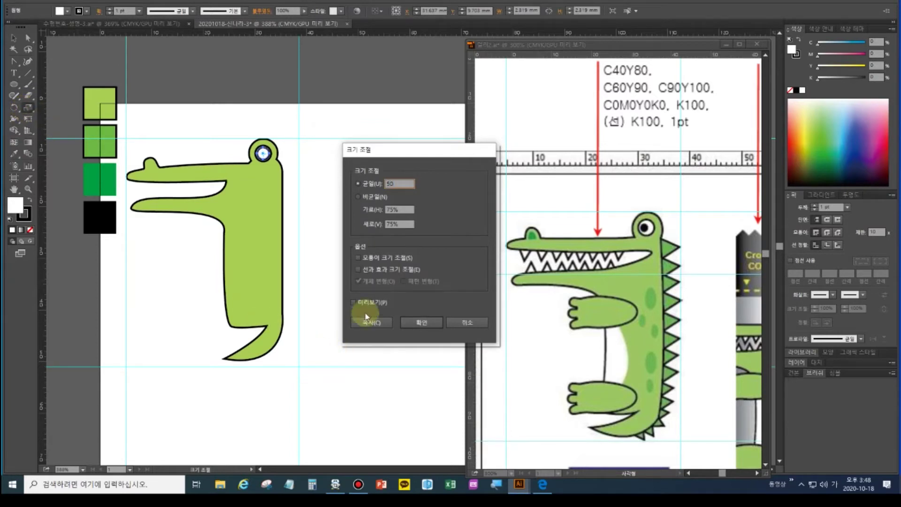
pyautogui.click(409, 323)
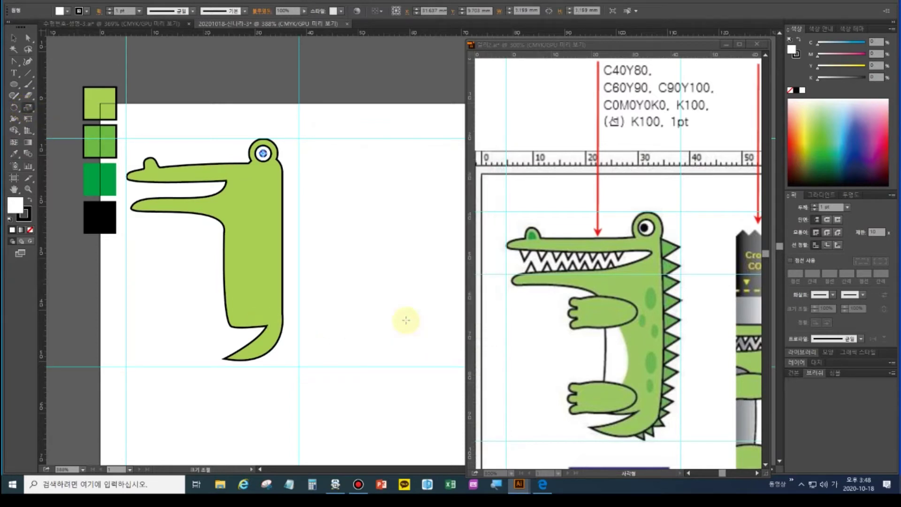
pyautogui.click(14, 153)
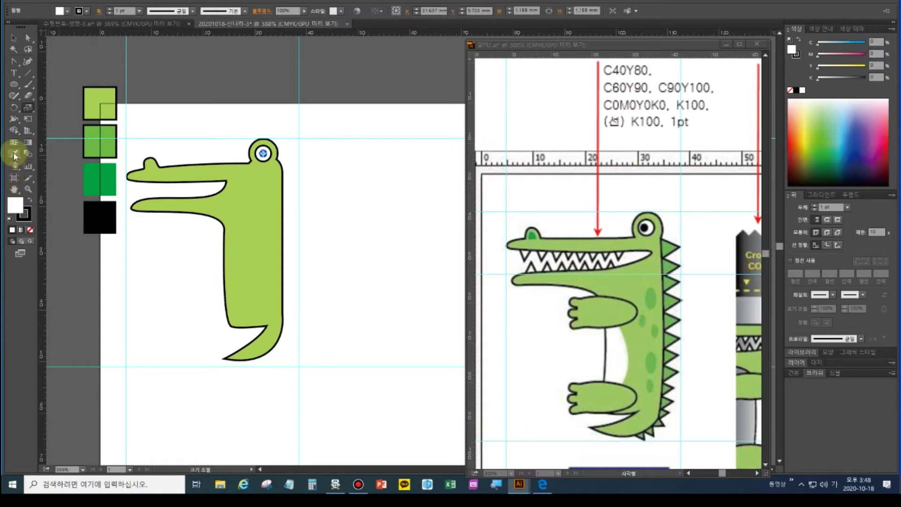
pyautogui.click(89, 213)
pyautogui.click(15, 42)
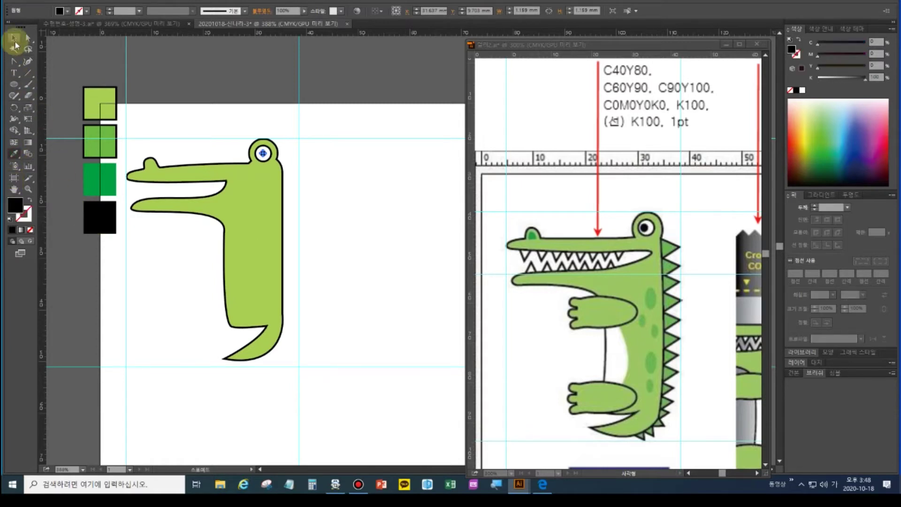
# Zoom in on the eye, shrink the black pupil slightly, then fit the artboard in view
pyautogui.hotkey('ctrl', '+')
pyautogui.hotkey('ctrl', '+')
pyautogui.hotkey('ctrl', '+')
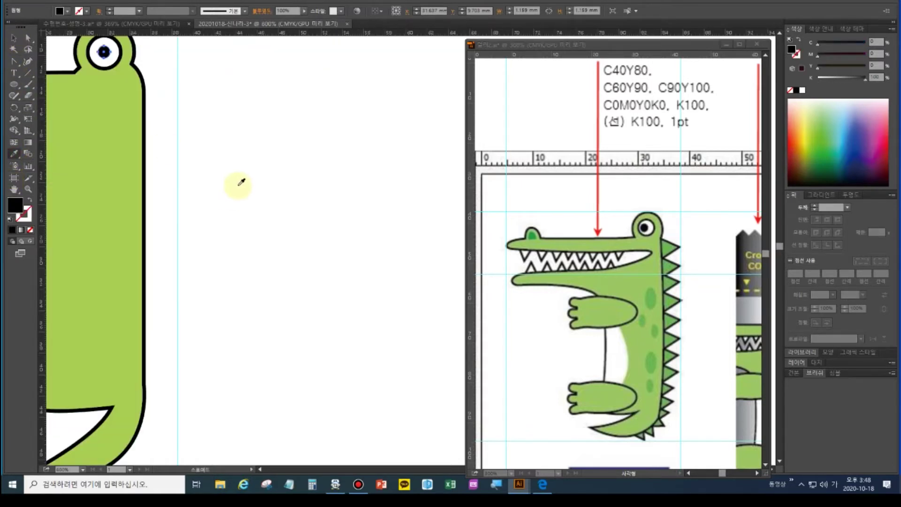
pyautogui.moveTo(240, 164); pyautogui.dragTo(346, 288)
pyautogui.moveTo(24, 119); pyautogui.dragTo(80, 112)
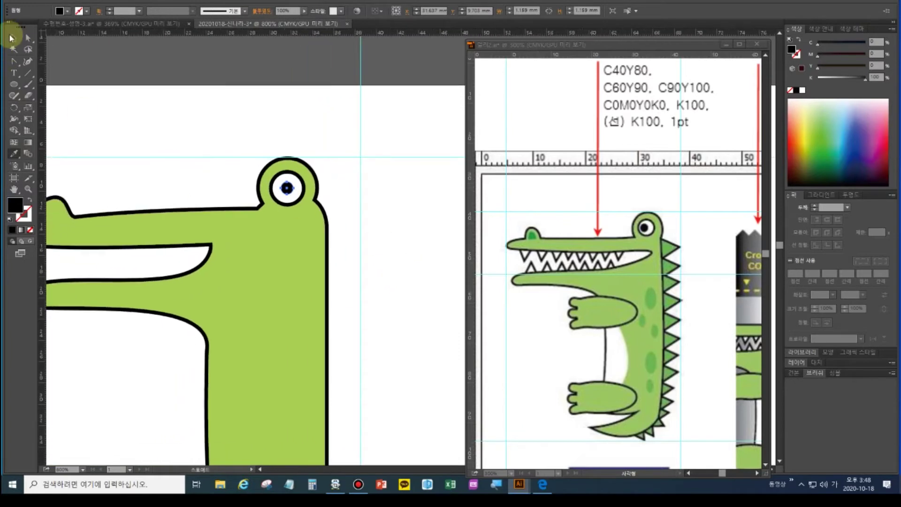
pyautogui.click(287, 187)
pyautogui.moveTo(282, 181); pyautogui.dragTo(276, 176)
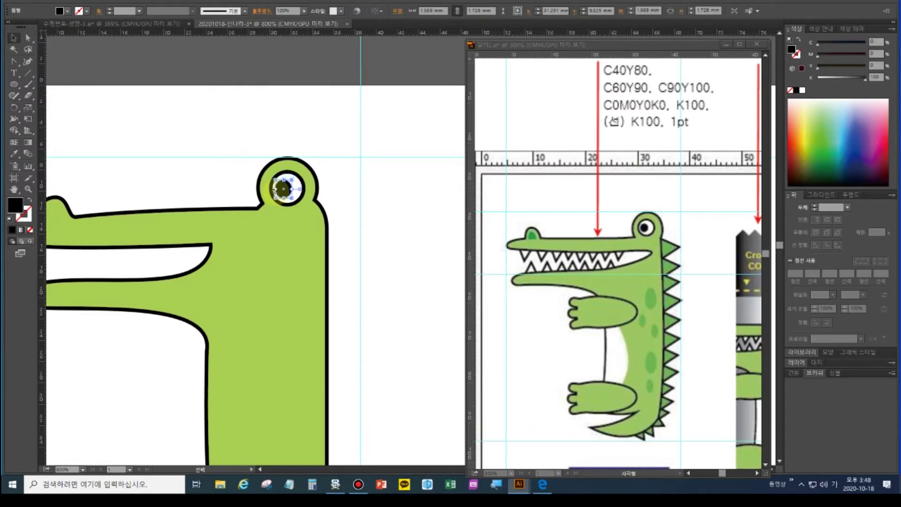
pyautogui.moveTo(290, 199); pyautogui.dragTo(288, 196)
pyautogui.click(169, 147)
pyautogui.click(12, 191)
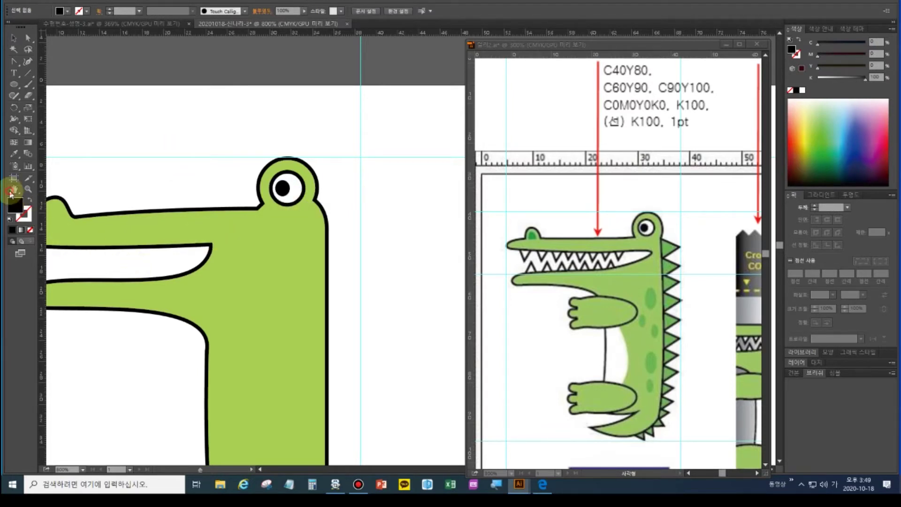
pyautogui.doubleClick(11, 192)
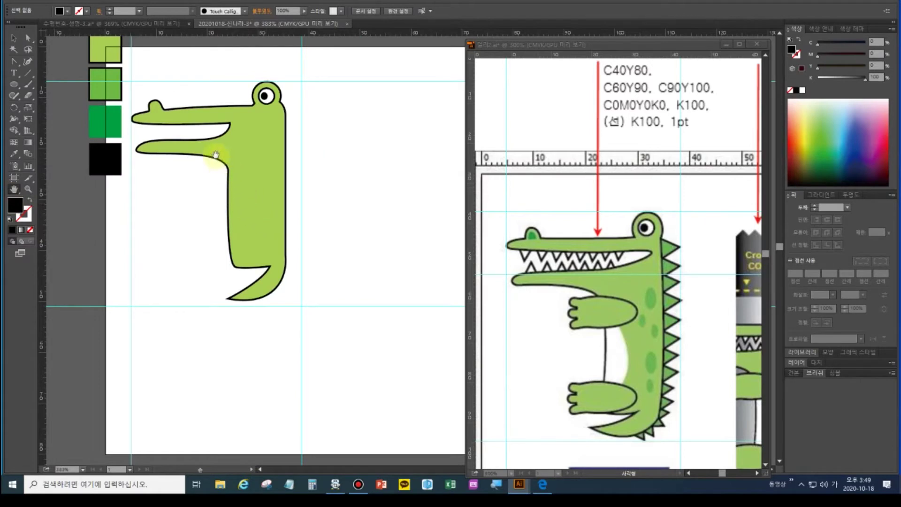
# Draw a closed nostril bump path on top of the snout with the Pen tool
pyautogui.moveTo(170, 128); pyautogui.dragTo(214, 193)
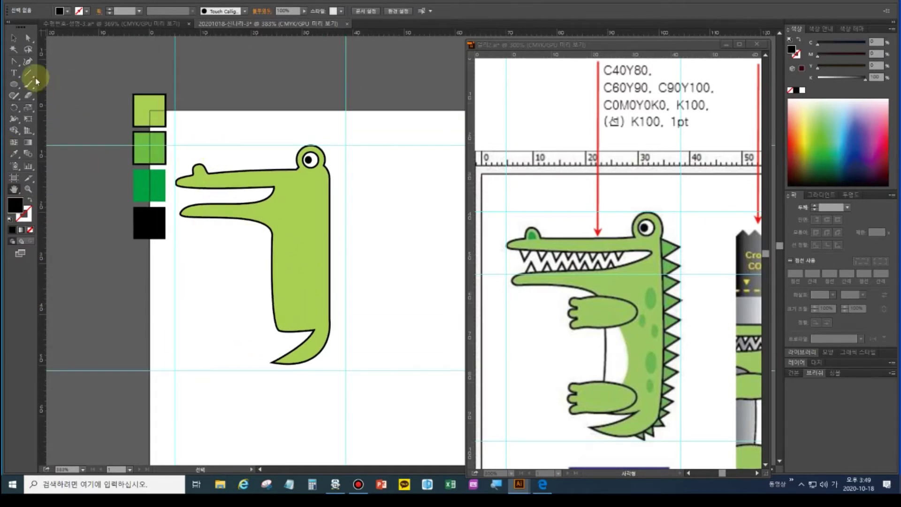
pyautogui.click(27, 61)
pyautogui.click(37, 66)
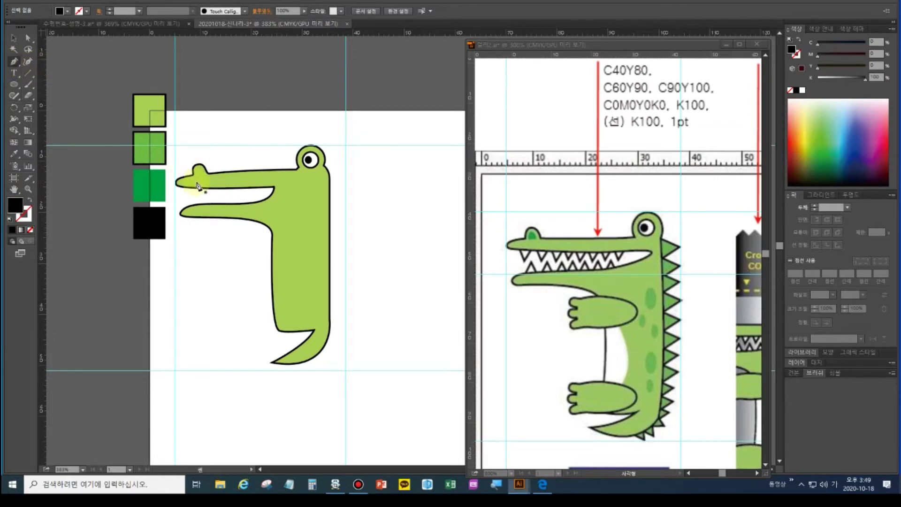
pyautogui.scroll(2, 197, 174)
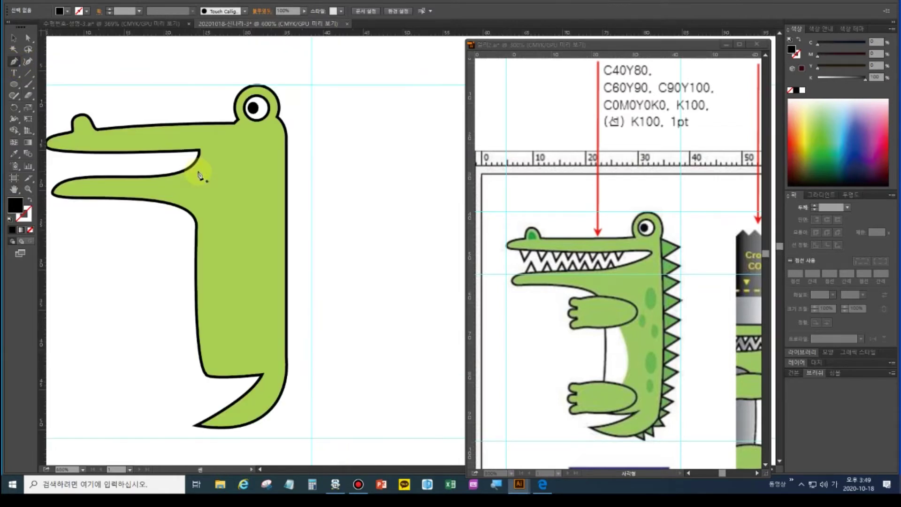
pyautogui.scroll(1, 235, 201)
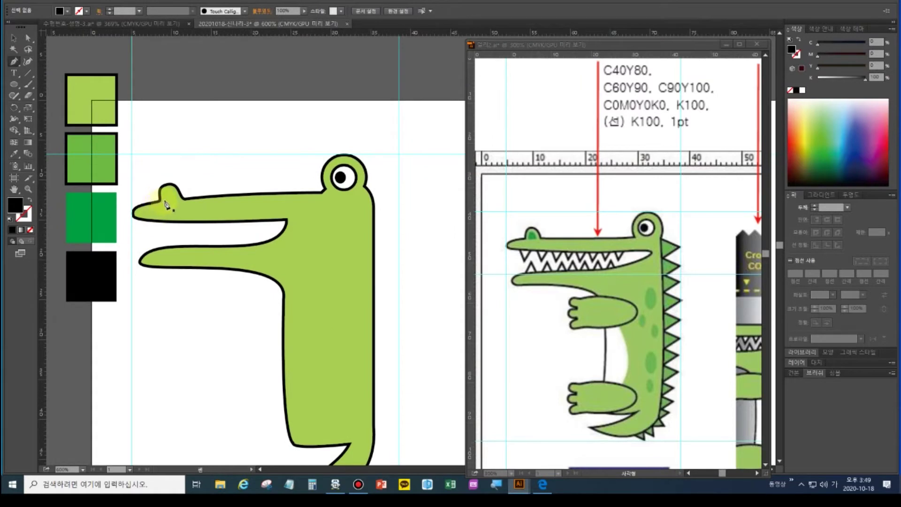
pyautogui.moveTo(165, 203); pyautogui.dragTo(175, 203)
pyautogui.click(176, 191)
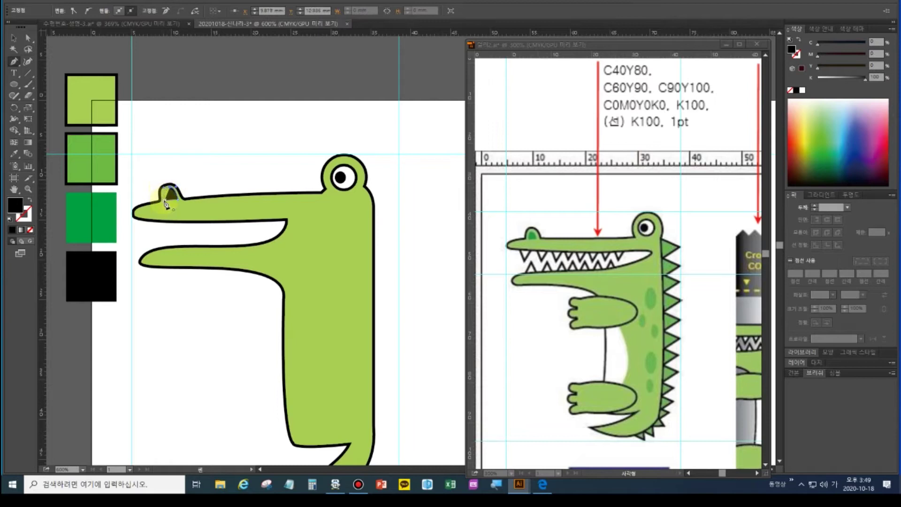
pyautogui.click(166, 204)
# Fill the nostril with the dark green swatch colour using the Eyedropper
pyautogui.keyDown('ctrl'); pyautogui.click(207, 170); pyautogui.keyUp('ctrl')
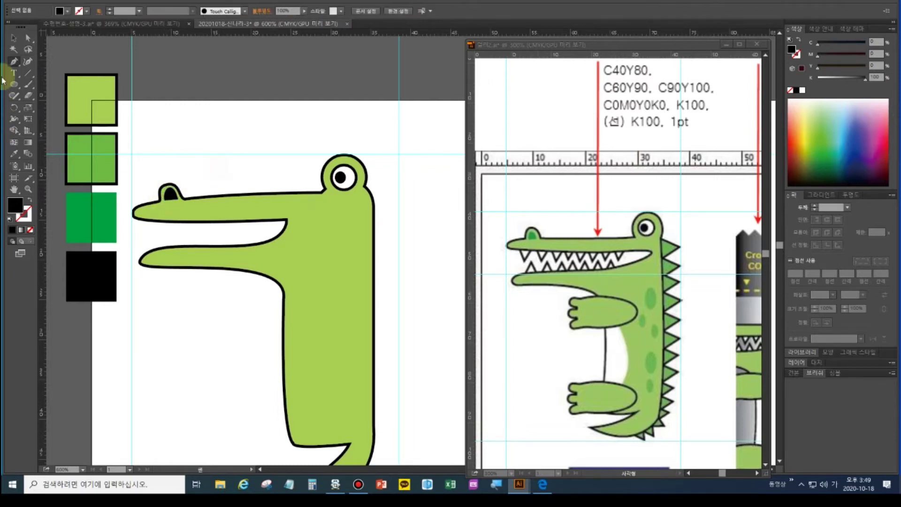
pyautogui.click(13, 37)
pyautogui.click(170, 194)
pyautogui.click(14, 153)
pyautogui.click(94, 220)
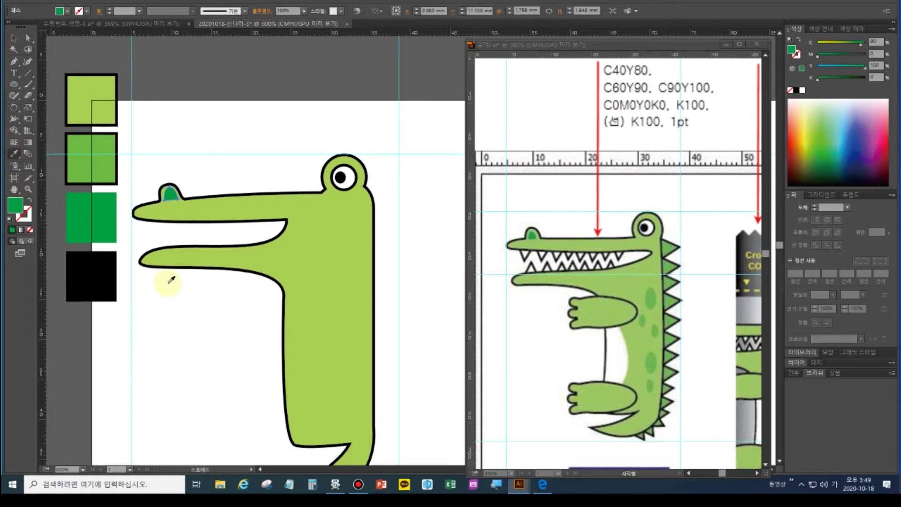
pyautogui.click(176, 351)
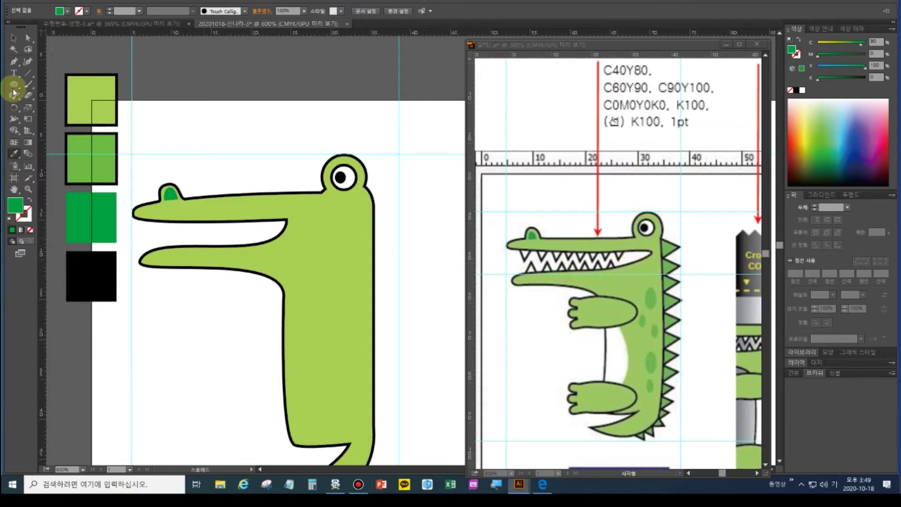
pyautogui.click(16, 69)
pyautogui.click(16, 64)
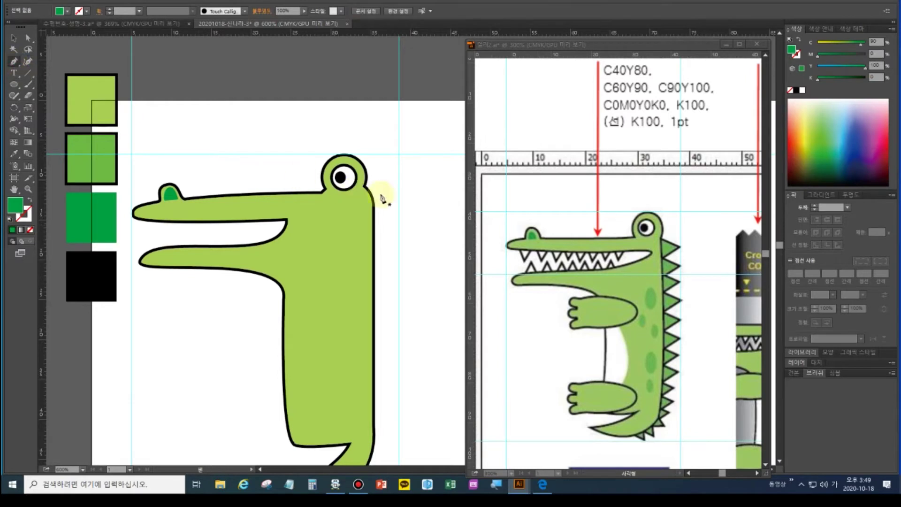
# Draw a triangular spike at the head's back edge and eyedrop the C60Y90 green with black outline onto it
pyautogui.moveTo(366, 205); pyautogui.dragTo(367, 214)
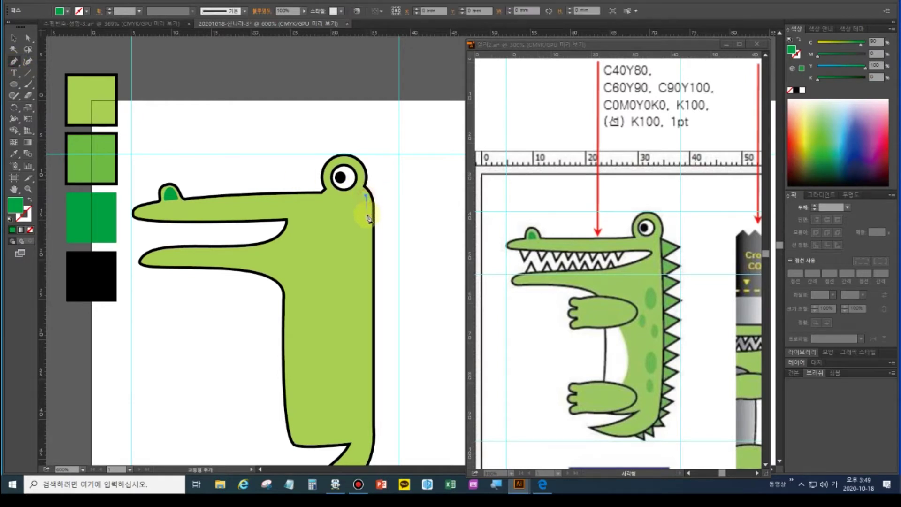
pyautogui.click(385, 205)
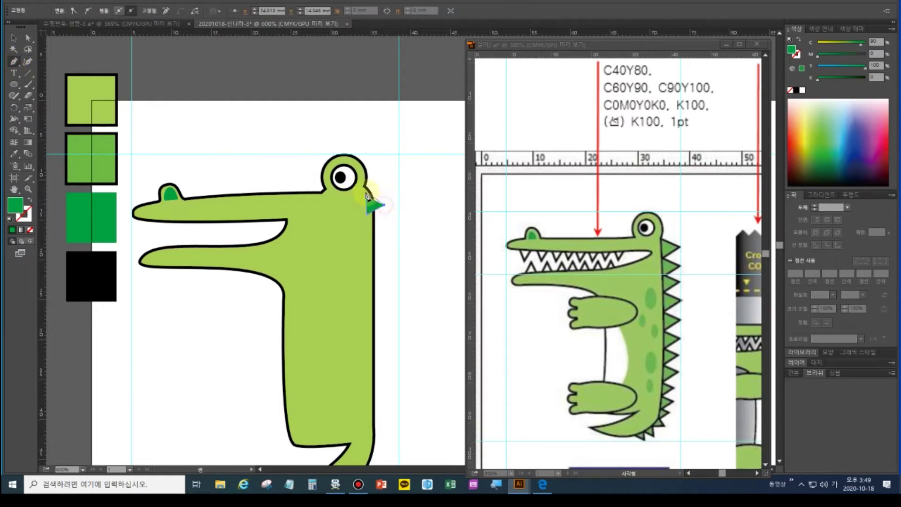
pyautogui.click(367, 199)
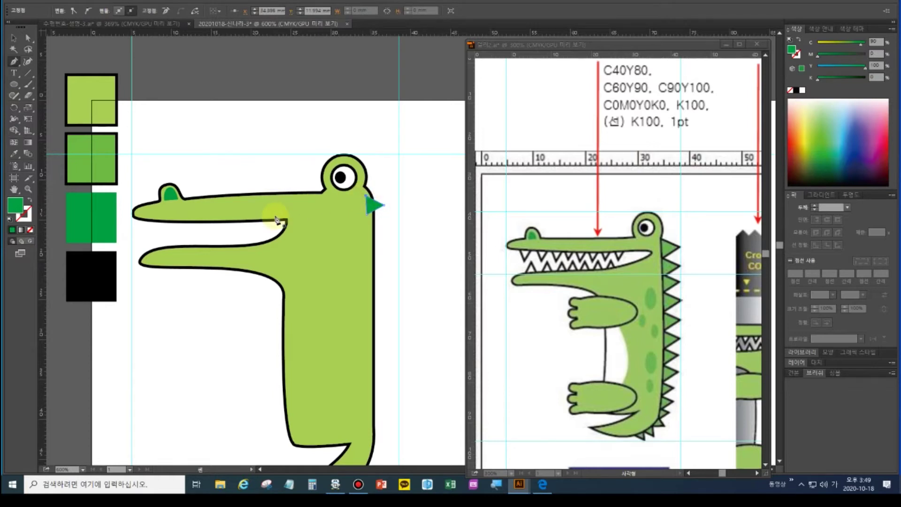
pyautogui.click(14, 154)
pyautogui.click(89, 154)
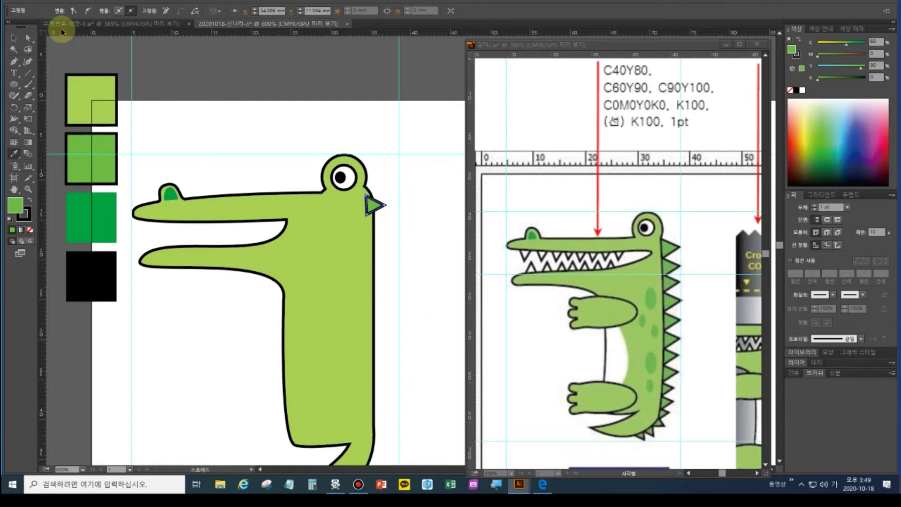
# Fit the spike against the head's edge, then Alt-drag a copy down and repeat it with Ctrl+D
pyautogui.click(14, 38)
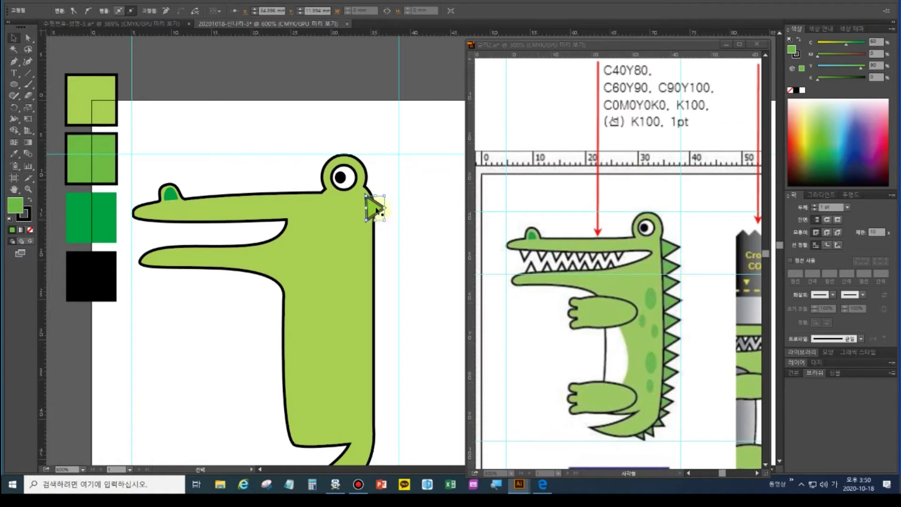
pyautogui.moveTo(377, 213); pyautogui.dragTo(381, 210)
pyautogui.click(378, 207)
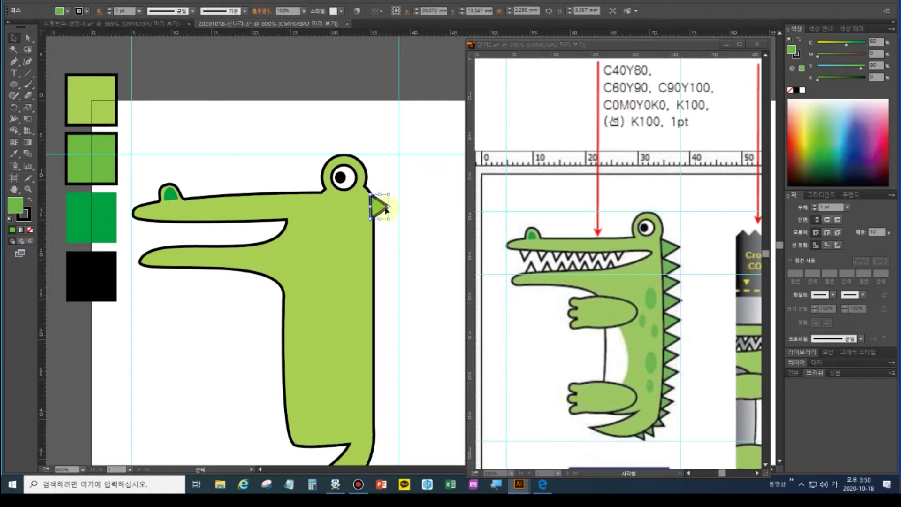
pyautogui.moveTo(381, 207); pyautogui.dragTo(386, 230)
pyautogui.press('a')
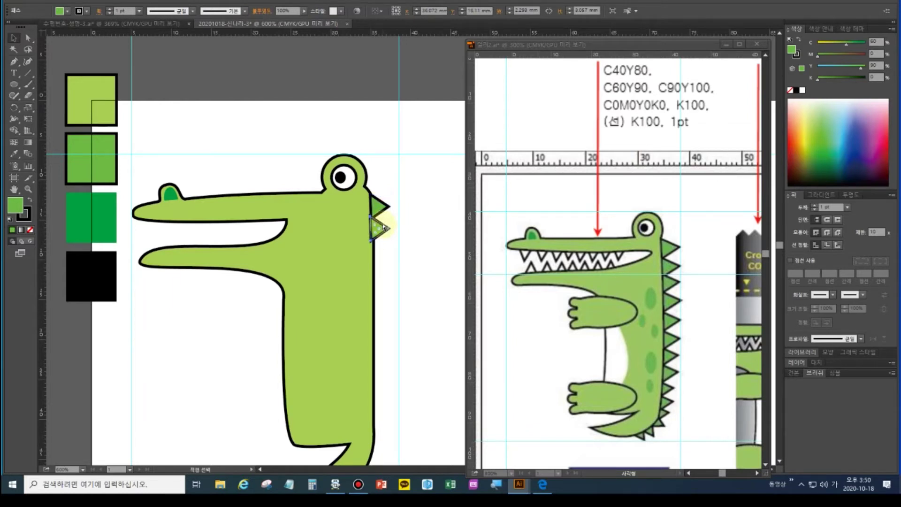
pyautogui.hotkey('ctrl', 'd')
pyautogui.hotkey('ctrl', 'd')
pyautogui.hotkey('ctrl', 'd')
pyautogui.hotkey('ctrl', 'd')
pyautogui.hotkey('ctrl', 'd')
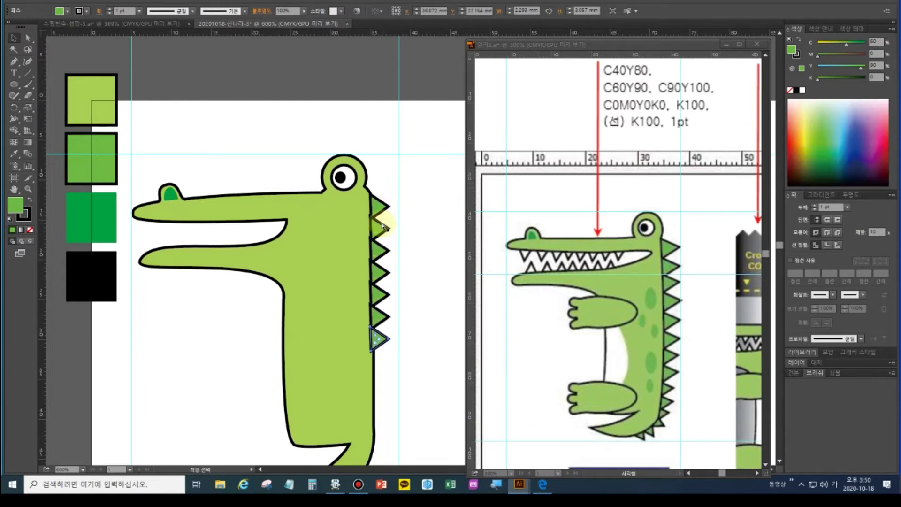
pyautogui.hotkey('ctrl', 'd')
pyautogui.hotkey('ctrl', 'd')
pyautogui.hotkey('ctrl', 'd')
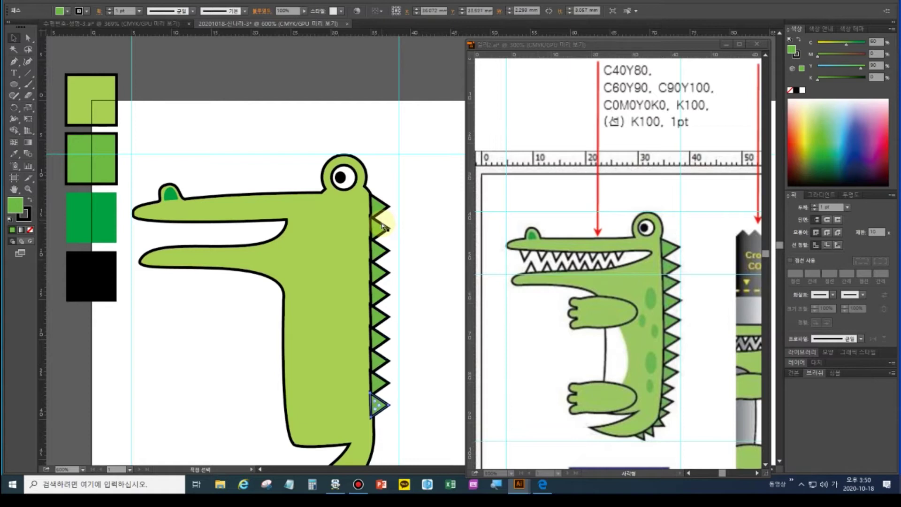
pyautogui.press('v')
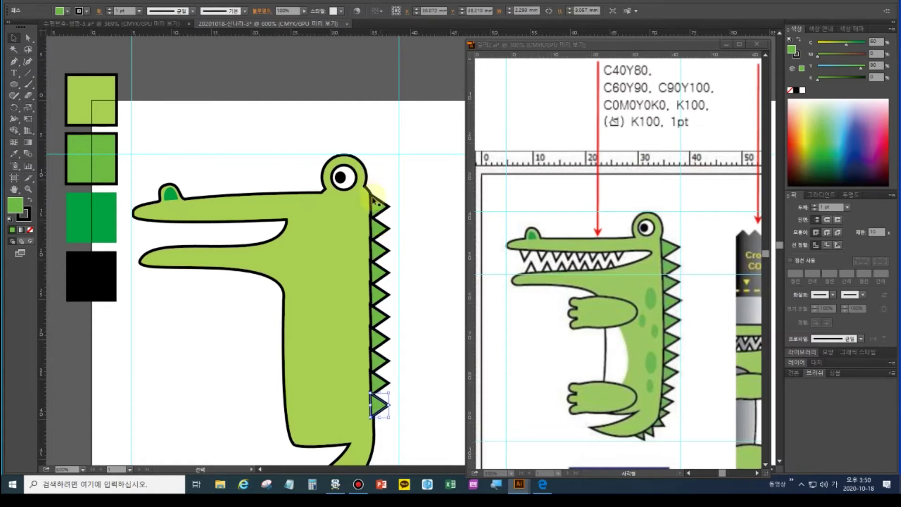
pyautogui.scroll(-2, 402, 307)
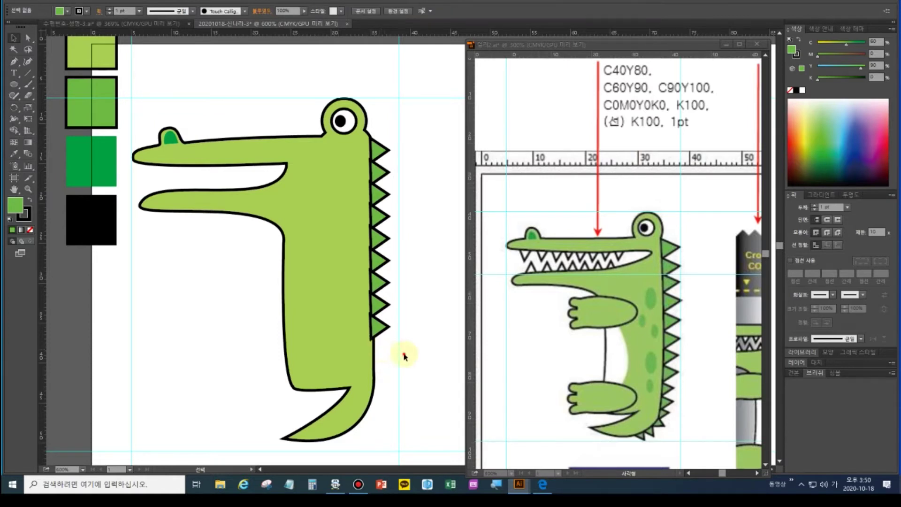
# Select and delete the eight misplaced spike copies below the top spike
pyautogui.click(352, 159)
pyautogui.click(439, 192)
pyautogui.click(377, 173)
pyautogui.keyDown('shift'); pyautogui.click(378, 196); pyautogui.keyUp('shift')
pyautogui.keyDown('shift'); pyautogui.click(378, 217); pyautogui.keyUp('shift')
pyautogui.keyDown('shift'); pyautogui.click(379, 239); pyautogui.keyUp('shift')
pyautogui.keyDown('shift'); pyautogui.click(379, 261); pyautogui.keyUp('shift')
pyautogui.keyDown('shift'); pyautogui.click(377, 281); pyautogui.keyUp('shift')
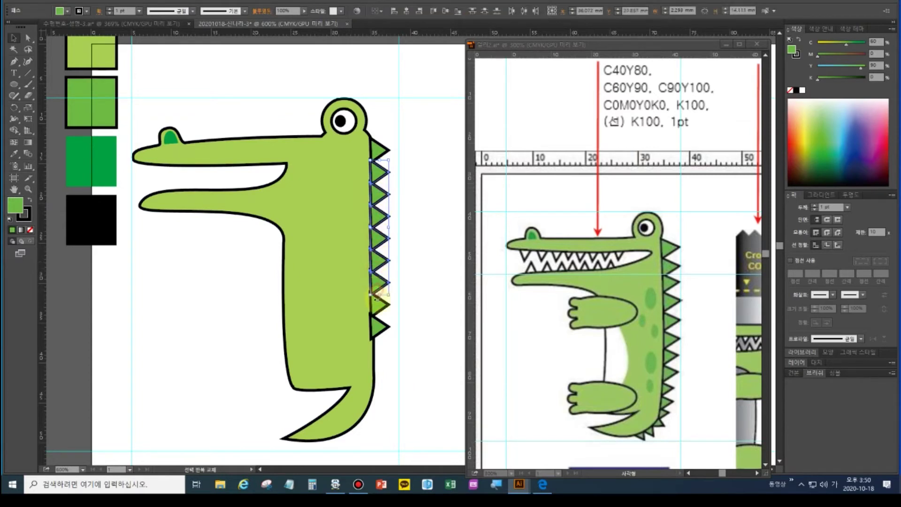
pyautogui.keyDown('shift'); pyautogui.click(378, 305); pyautogui.keyUp('shift')
pyautogui.keyDown('shift'); pyautogui.click(378, 326); pyautogui.keyUp('shift')
pyautogui.press('Delete')
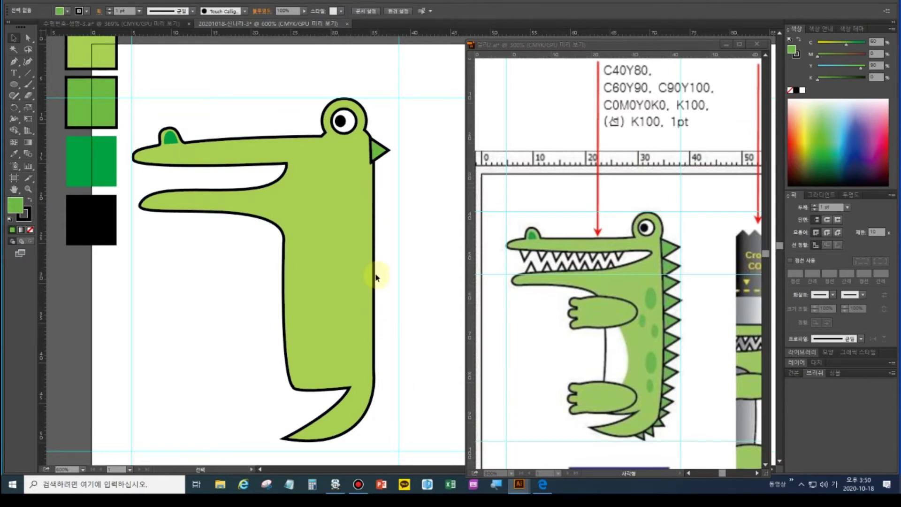
# Enlarge the top spike and repeat larger copies down the back with Ctrl+D
pyautogui.click(379, 150)
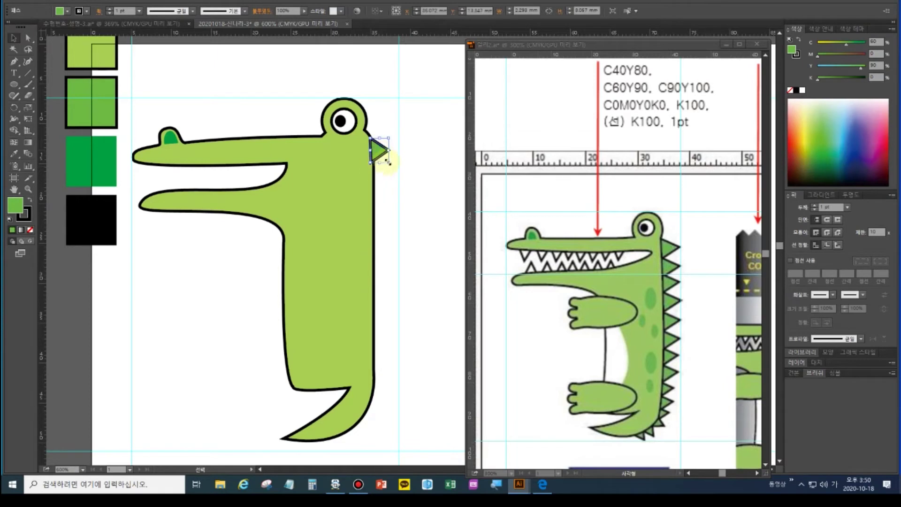
pyautogui.moveTo(388, 162); pyautogui.dragTo(389, 165)
pyautogui.click(377, 158)
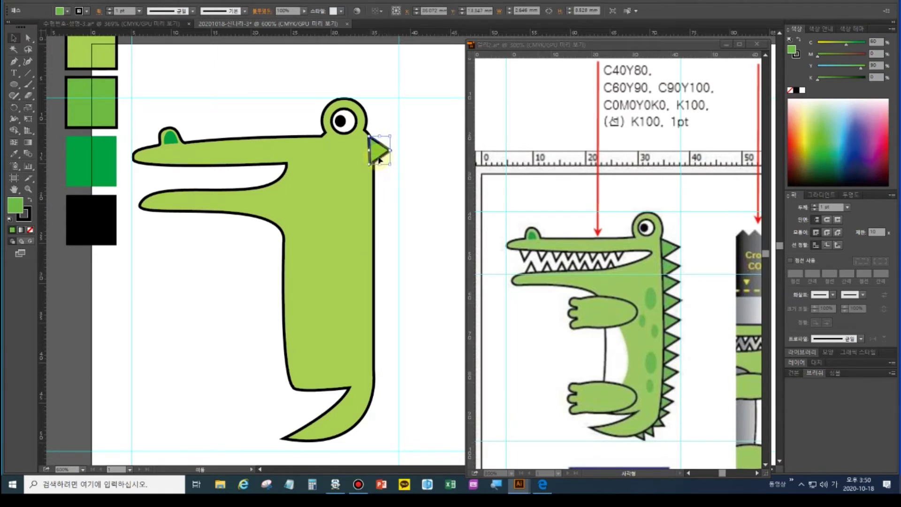
pyautogui.moveTo(381, 157); pyautogui.dragTo(379, 184)
pyautogui.hotkey('ctrl', 'd')
pyautogui.hotkey('ctrl', 'd')
pyautogui.hotkey('ctrl', 'd')
pyautogui.hotkey('ctrl', 'd')
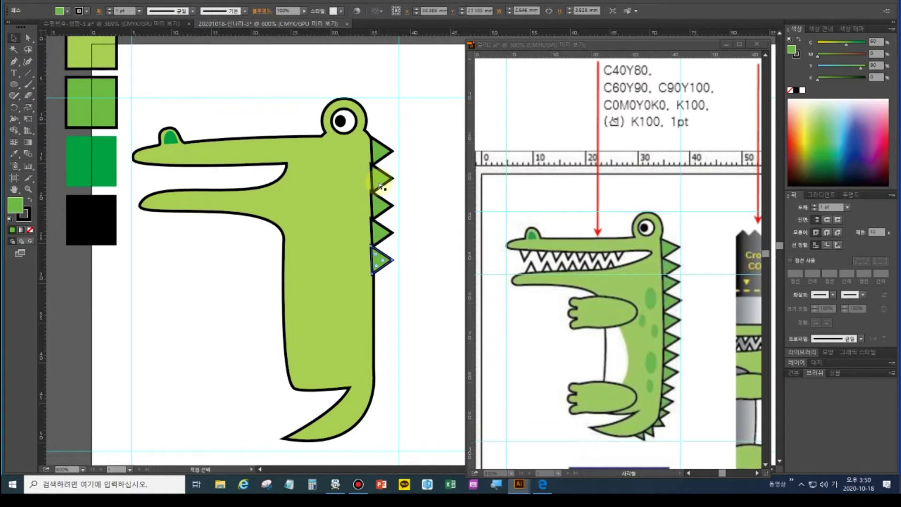
pyautogui.hotkey('ctrl', 'd')
pyautogui.hotkey('ctrl', 'd')
pyautogui.hotkey('ctrl', 'd')
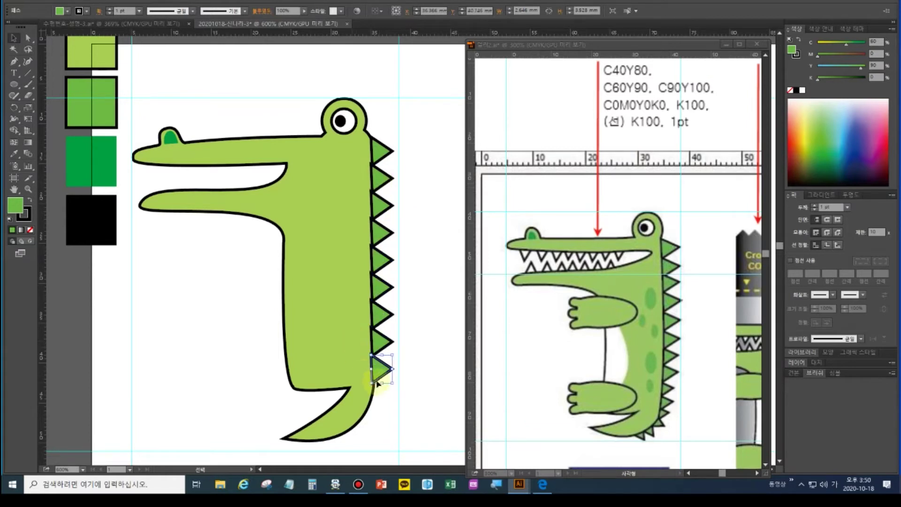
# Shrink the bottom spike and place a smaller spike copy at the tail tip
pyautogui.moveTo(389, 380); pyautogui.dragTo(375, 393)
pyautogui.click(378, 385)
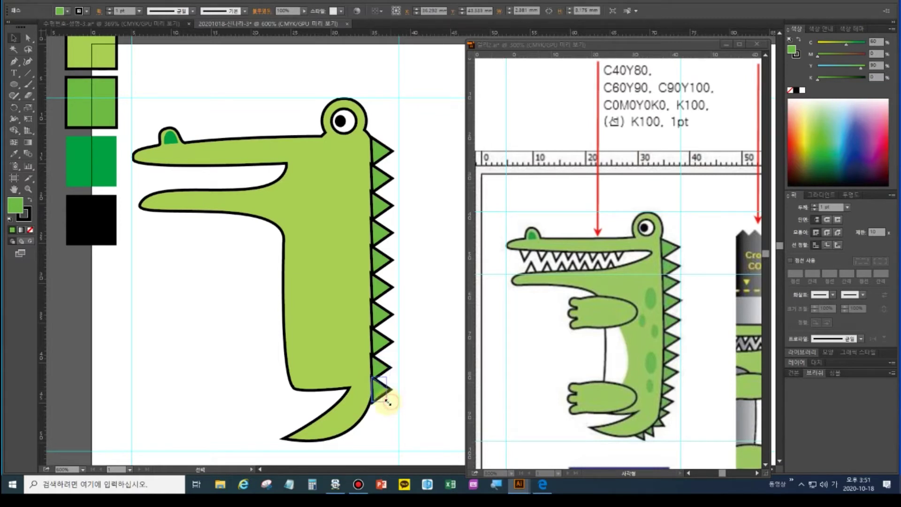
pyautogui.moveTo(388, 399); pyautogui.dragTo(354, 453)
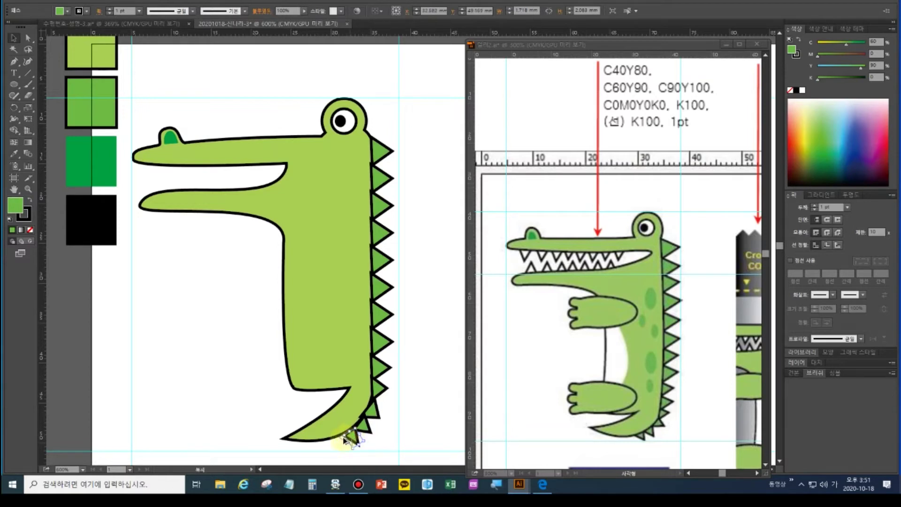
pyautogui.moveTo(340, 443); pyautogui.dragTo(341, 445)
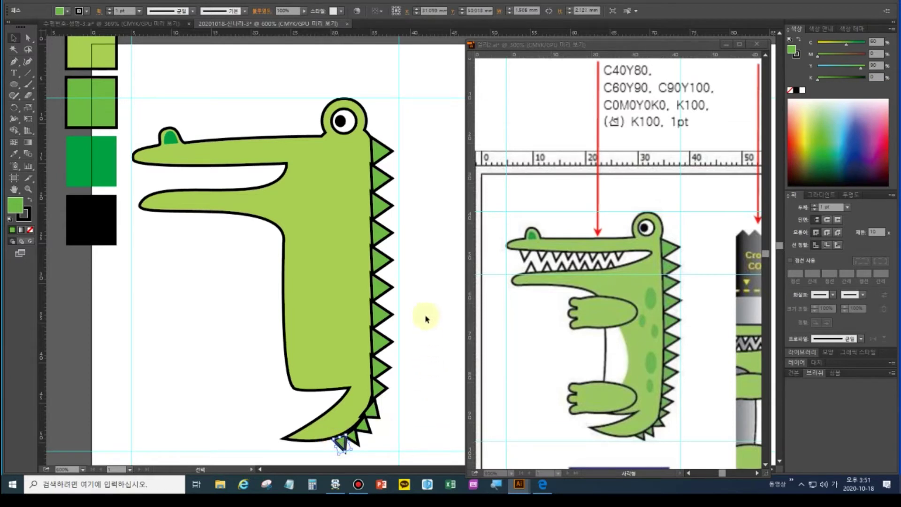
# Inspect the crocodile's body, eye and nostril shapes with the Selection and Direct Selection tools
pyautogui.click(435, 201)
pyautogui.click(347, 205)
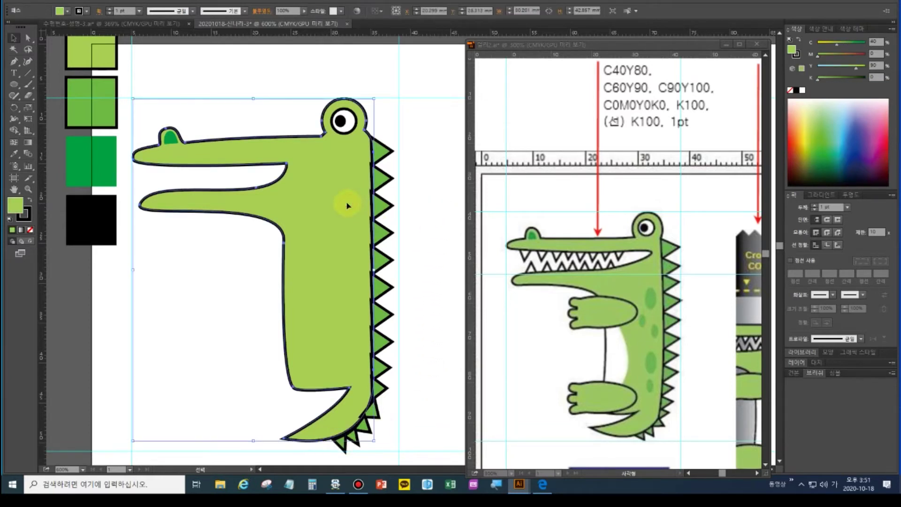
pyautogui.press('a')
pyautogui.click(364, 201)
pyautogui.press('v')
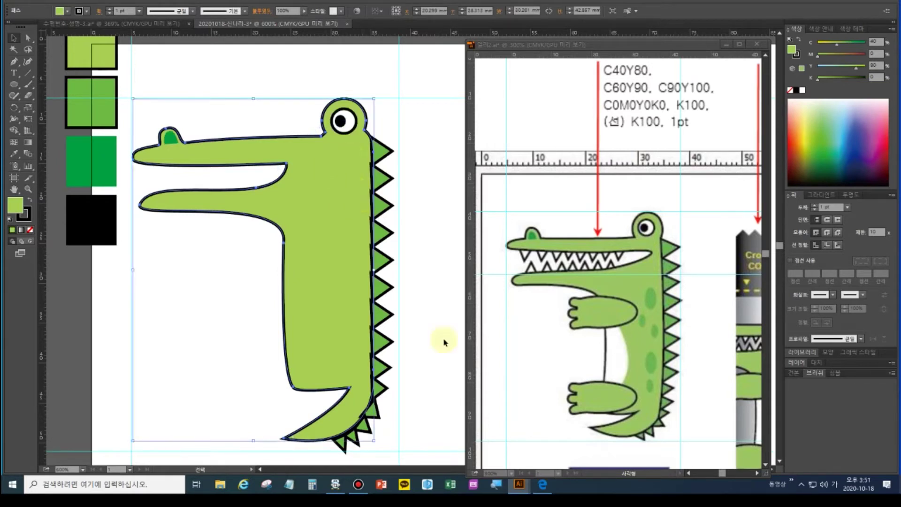
pyautogui.click(338, 120)
pyautogui.press('a')
pyautogui.click(336, 122)
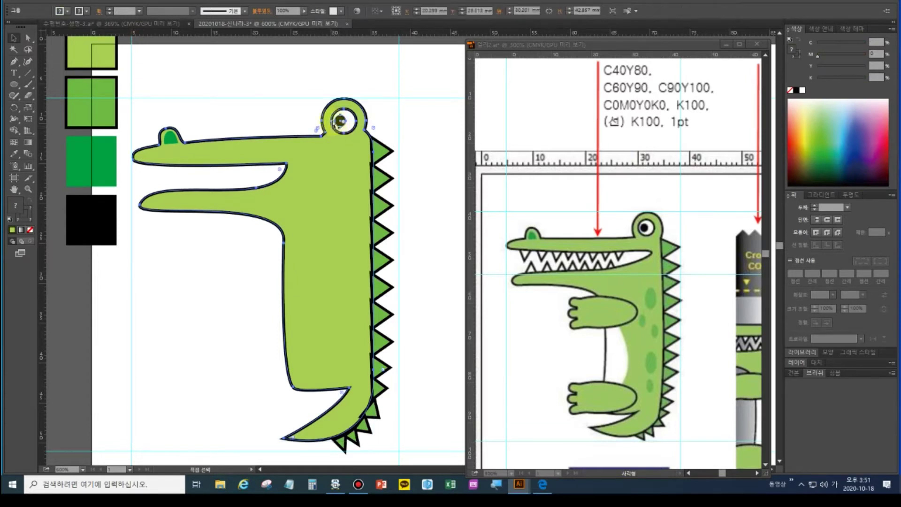
pyautogui.press('v')
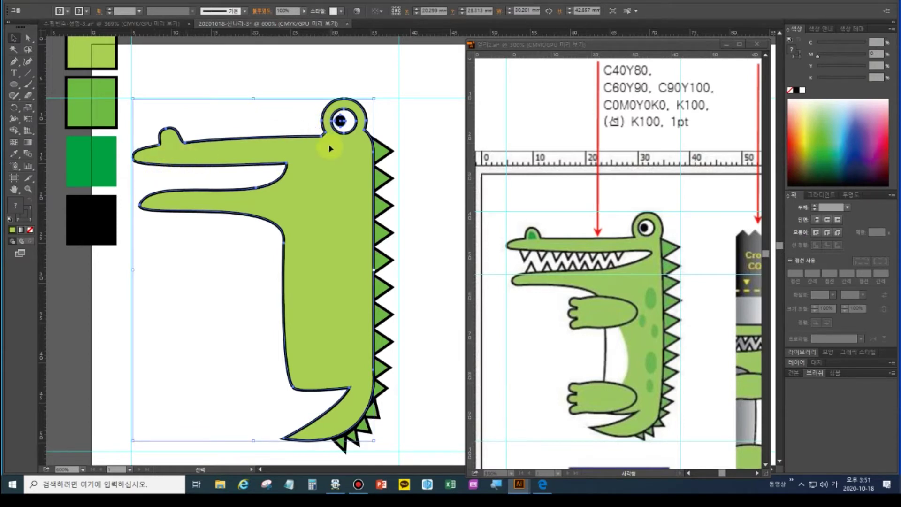
pyautogui.hotkey('ctrl', 'z')
pyautogui.click(162, 141)
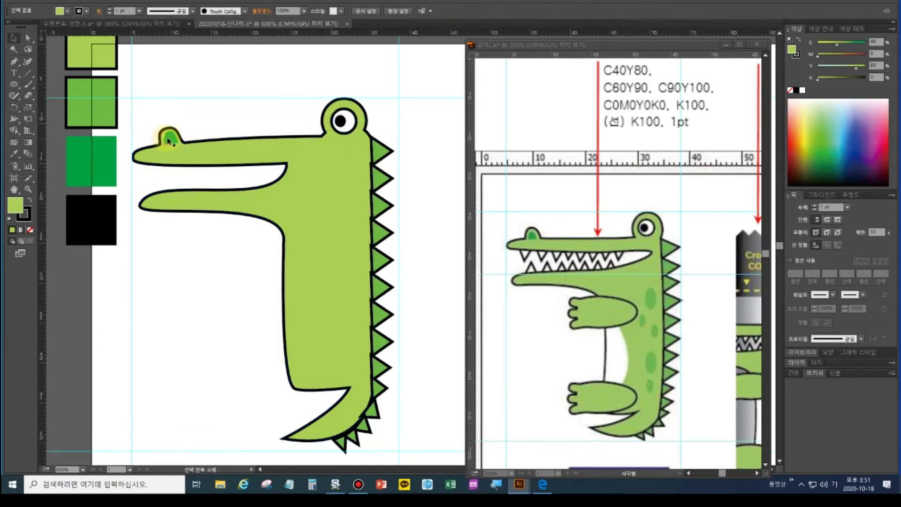
pyautogui.click(341, 136)
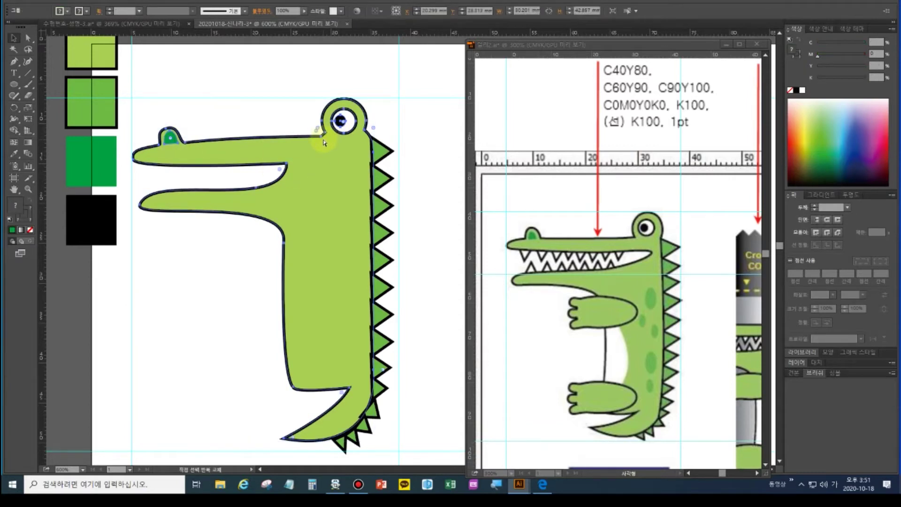
pyautogui.press('v')
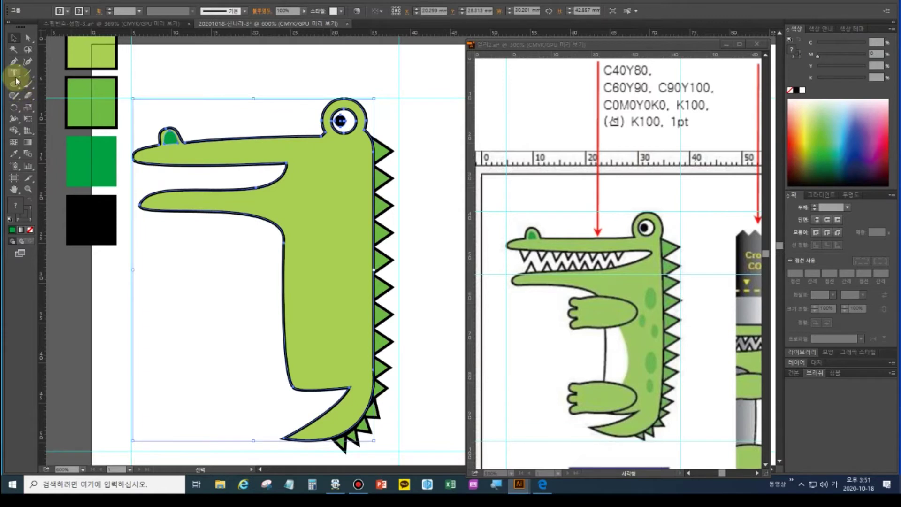
# Deselect everything and start a Pen-tool tooth outline on the snout's lower edge
pyautogui.click(14, 61)
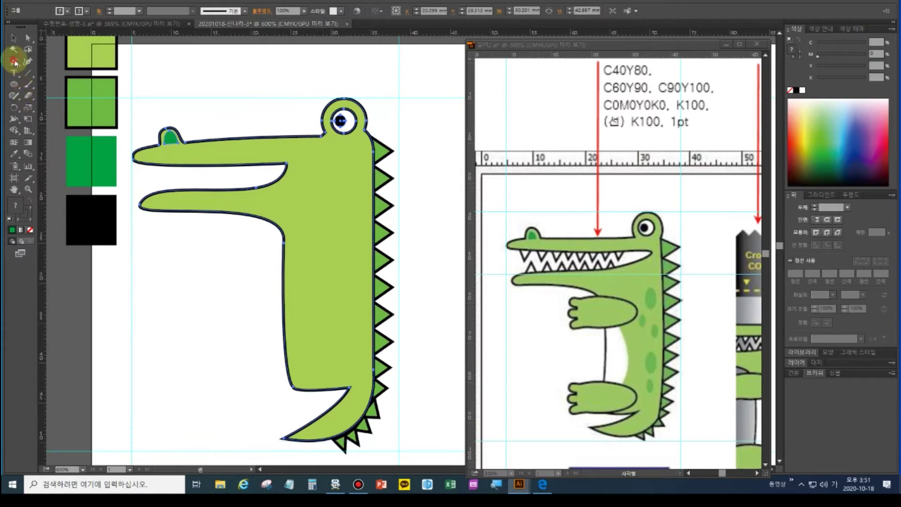
pyautogui.click(151, 166)
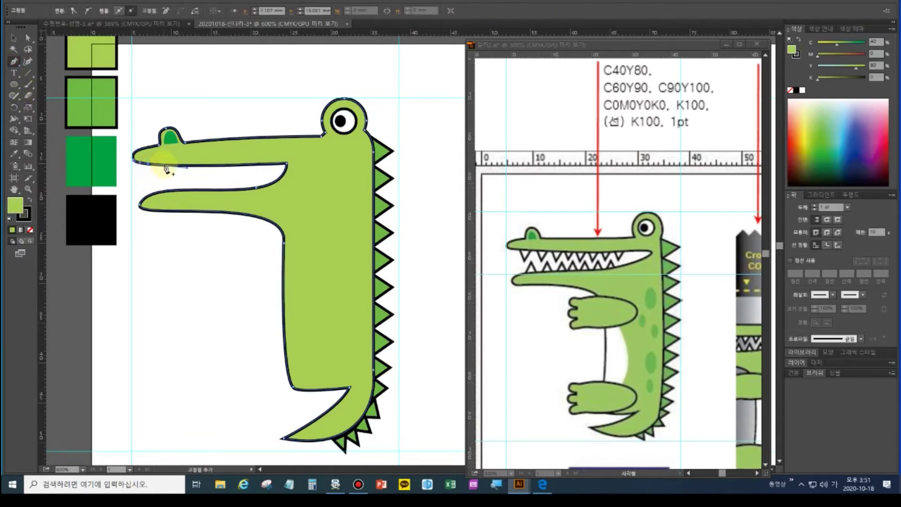
pyautogui.keyDown('ctrl'); pyautogui.click(172, 160); pyautogui.keyUp('ctrl')
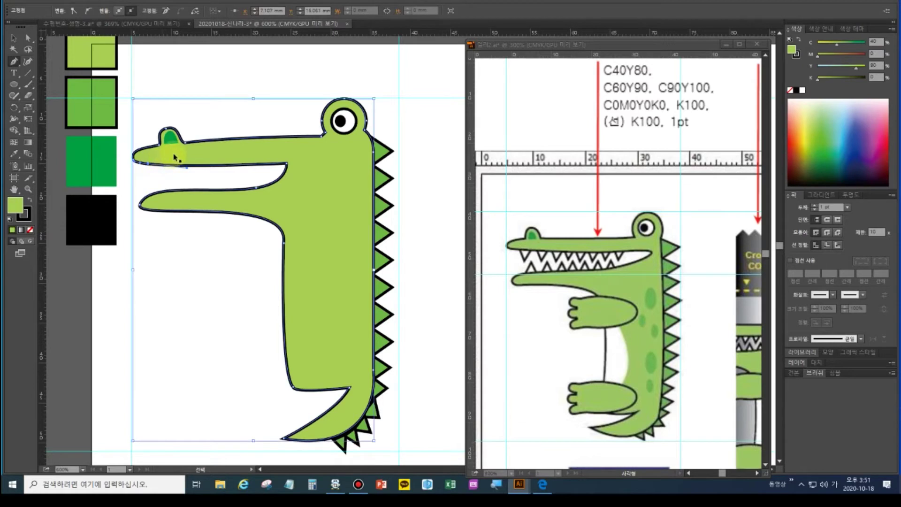
pyautogui.click(14, 38)
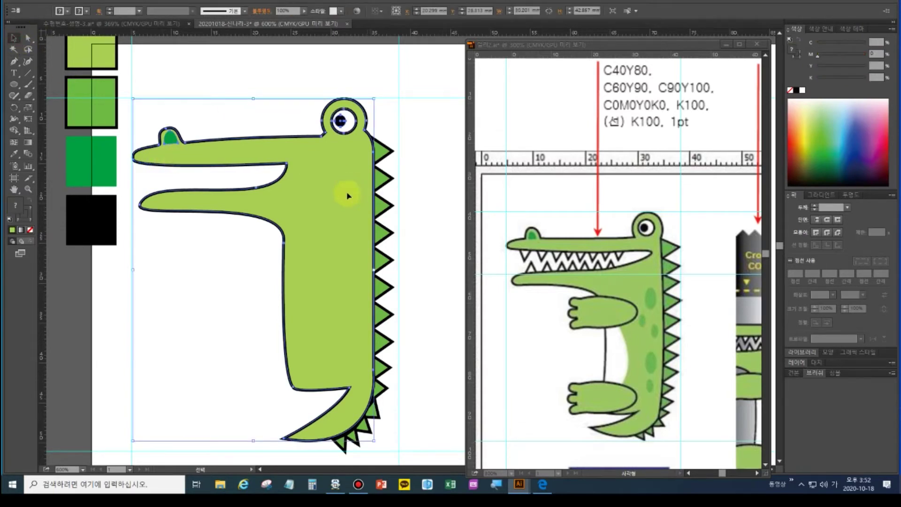
pyautogui.hotkey('ctrl', 'shift', 'a')
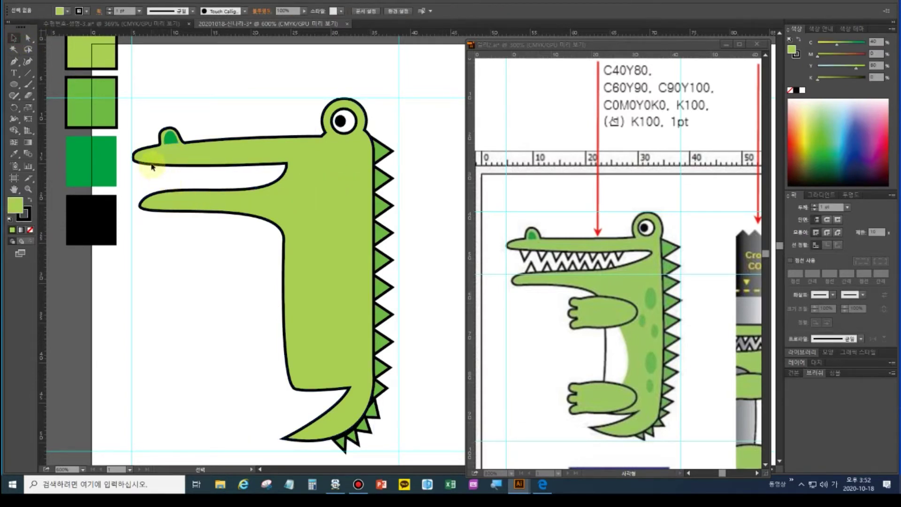
pyautogui.click(14, 61)
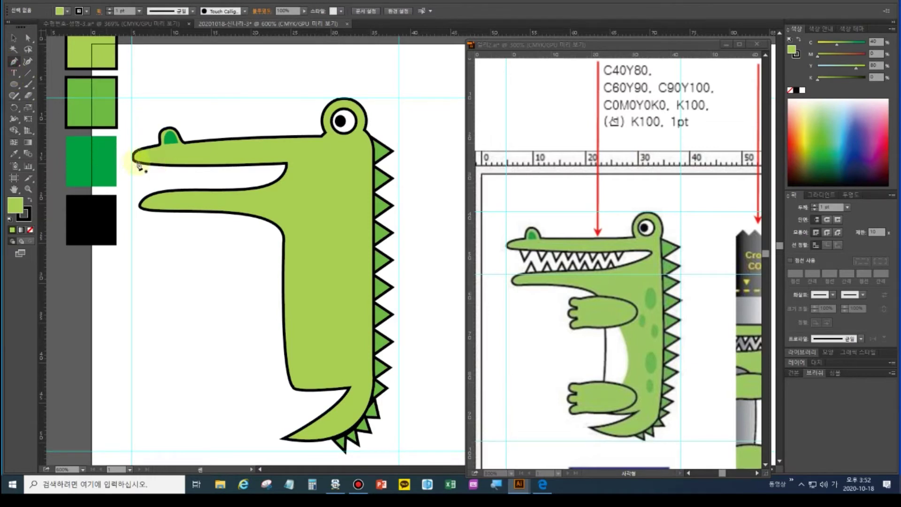
pyautogui.moveTo(144, 164); pyautogui.dragTo(149, 180)
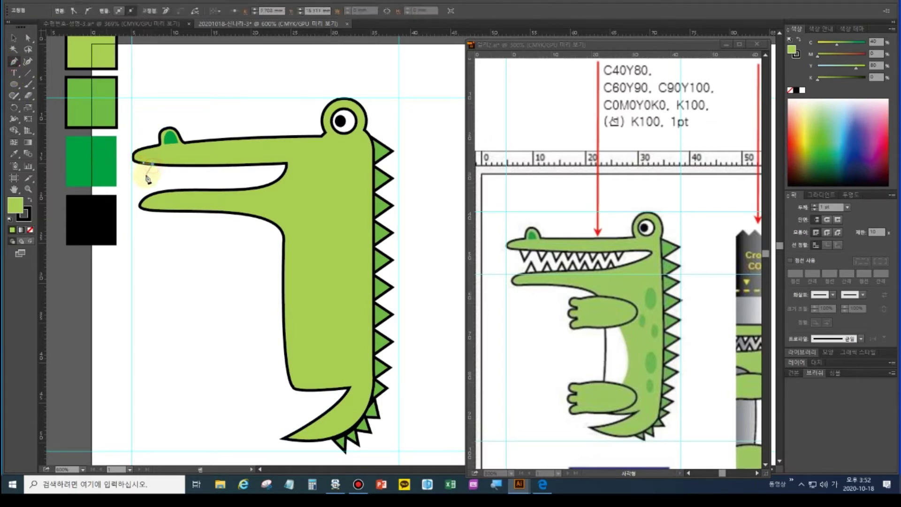
# Close the tooth into a small triangle, widen it and fill it white
pyautogui.click(148, 168)
pyautogui.click(144, 163)
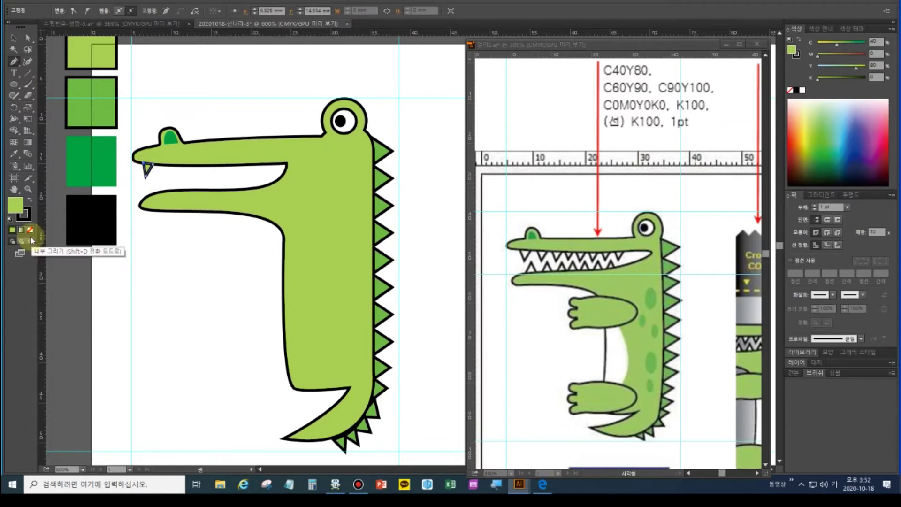
pyautogui.click(27, 38)
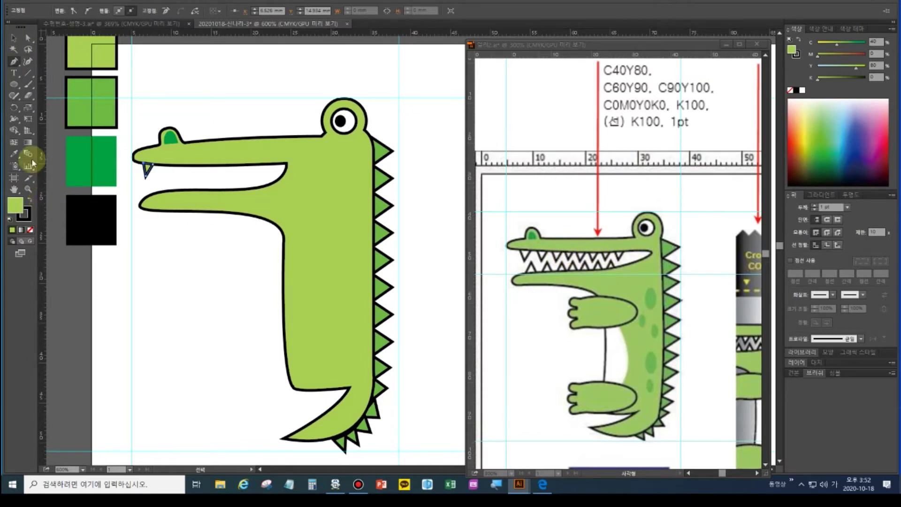
pyautogui.click(14, 37)
pyautogui.click(148, 169)
pyautogui.moveTo(155, 171); pyautogui.dragTo(161, 171)
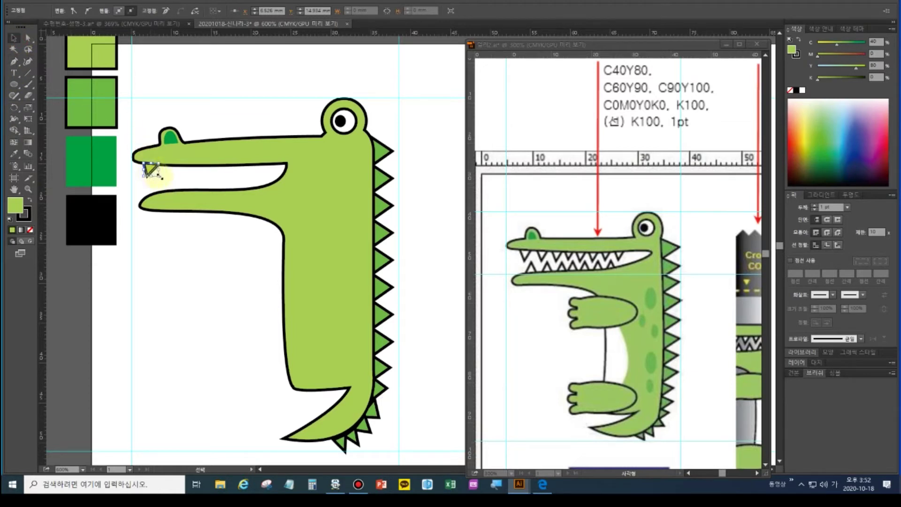
pyautogui.click(803, 90)
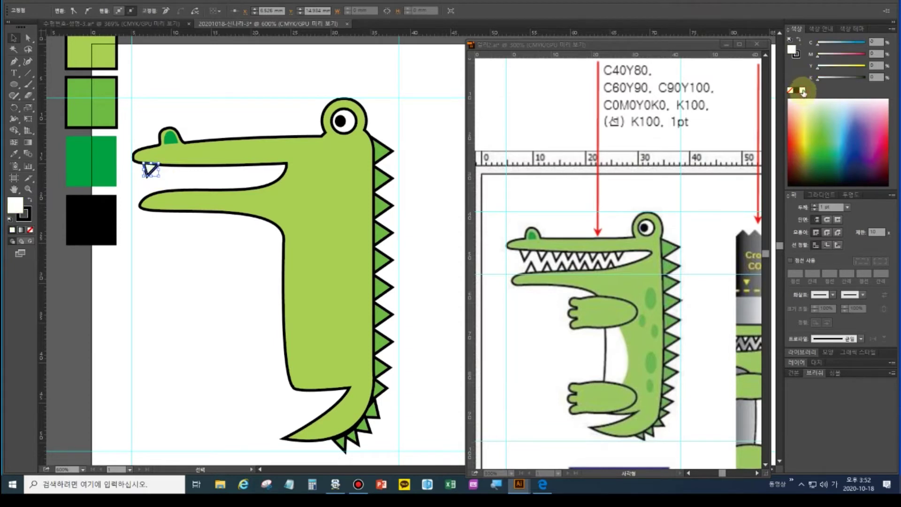
# Alt-drag copies of the white tooth along the jaw
pyautogui.click(13, 37)
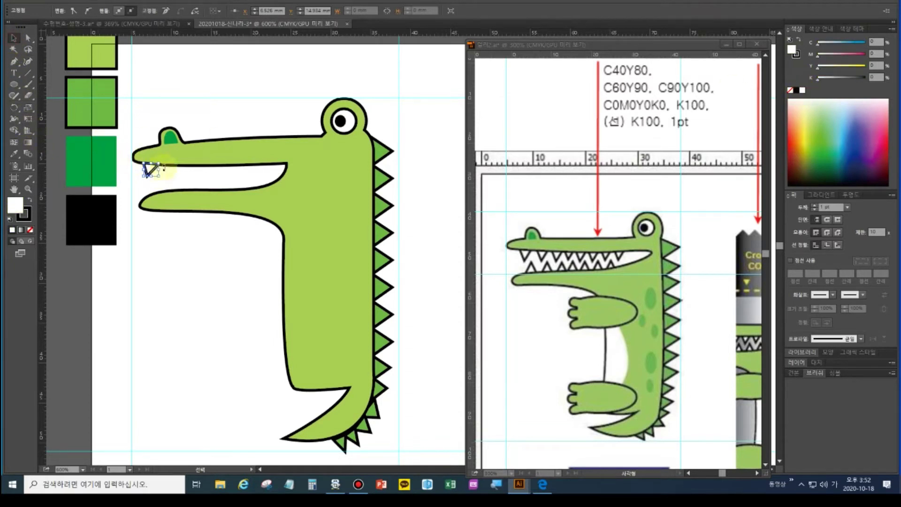
pyautogui.click(155, 173)
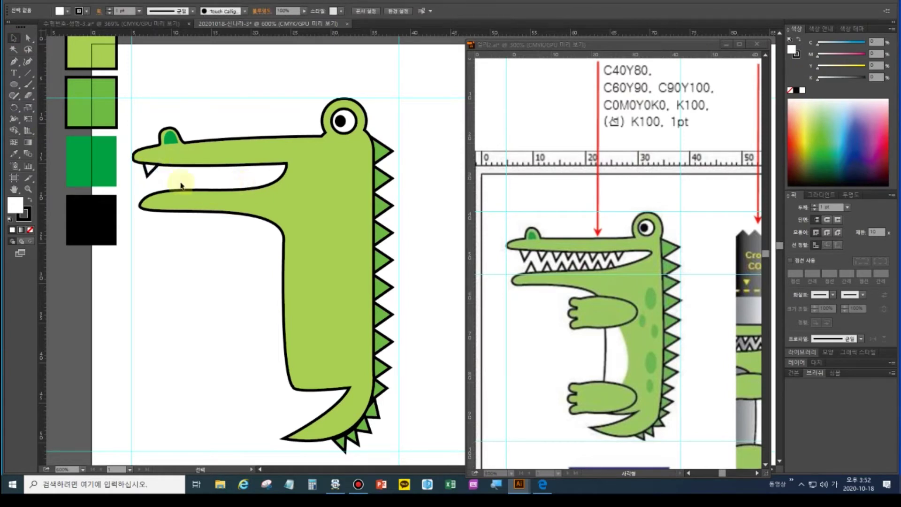
pyautogui.click(151, 169)
pyautogui.moveTo(168, 174); pyautogui.dragTo(193, 175)
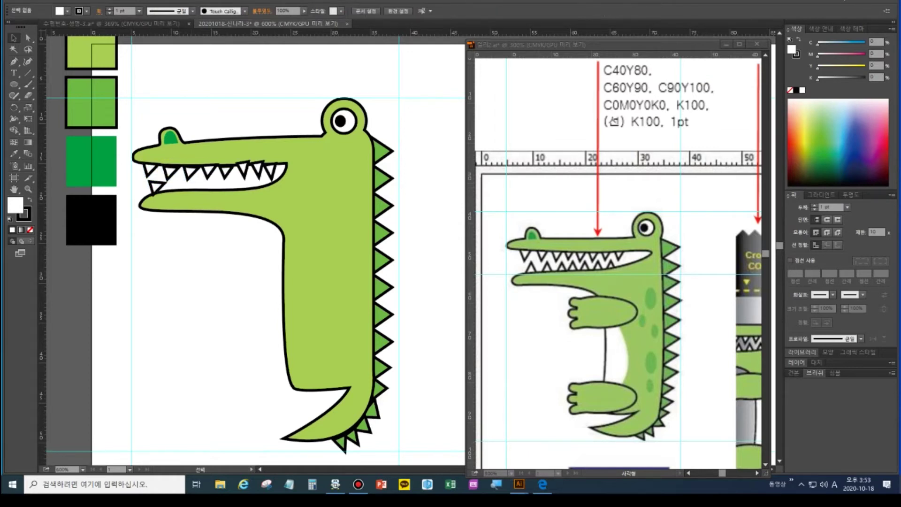
pyautogui.click(219, 197)
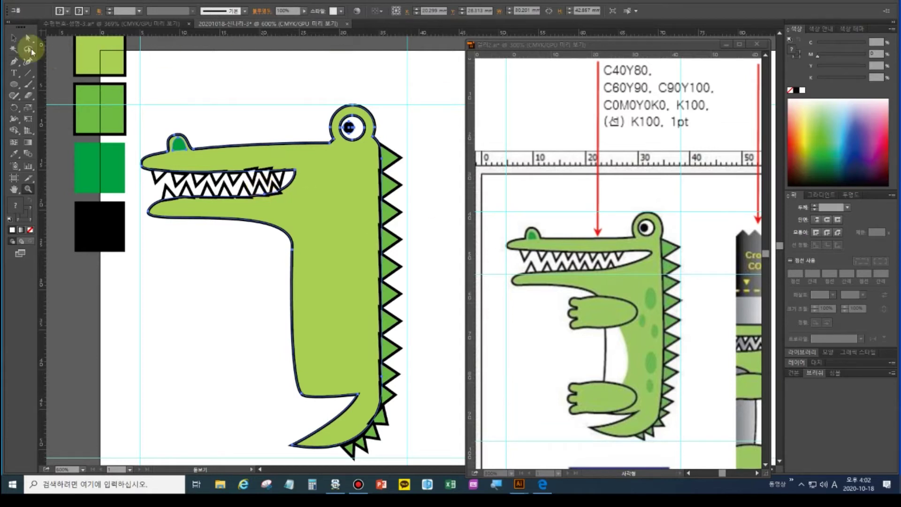
# Tidy the tooth positions near the snout, then select the crocodile's body outline
pyautogui.click(14, 38)
pyautogui.press('a')
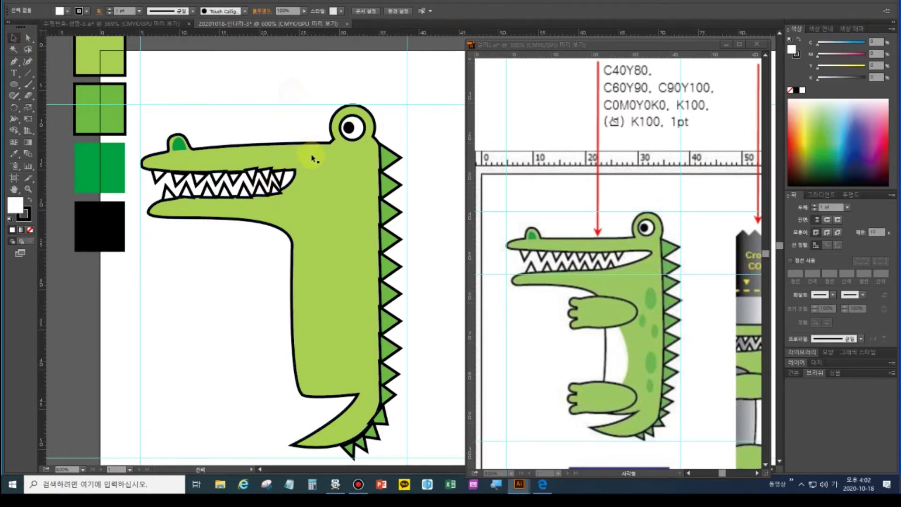
pyautogui.press('v')
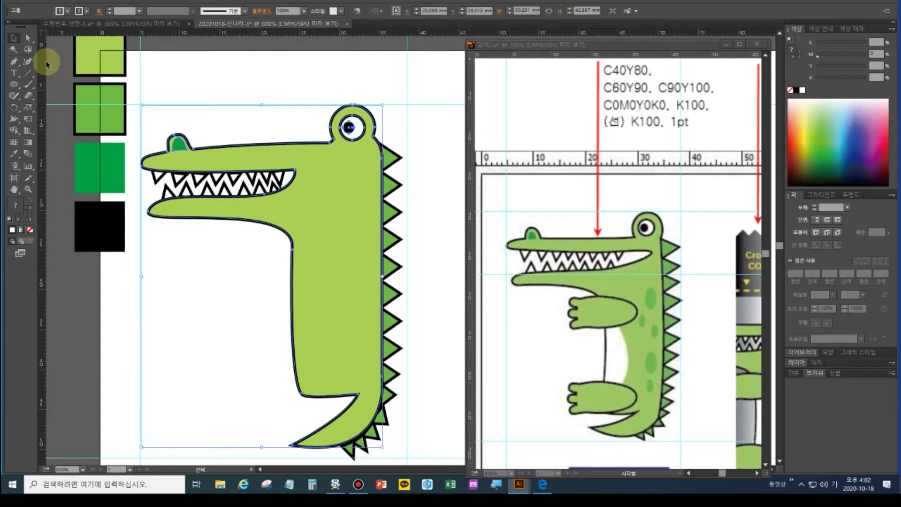
pyautogui.click(184, 179)
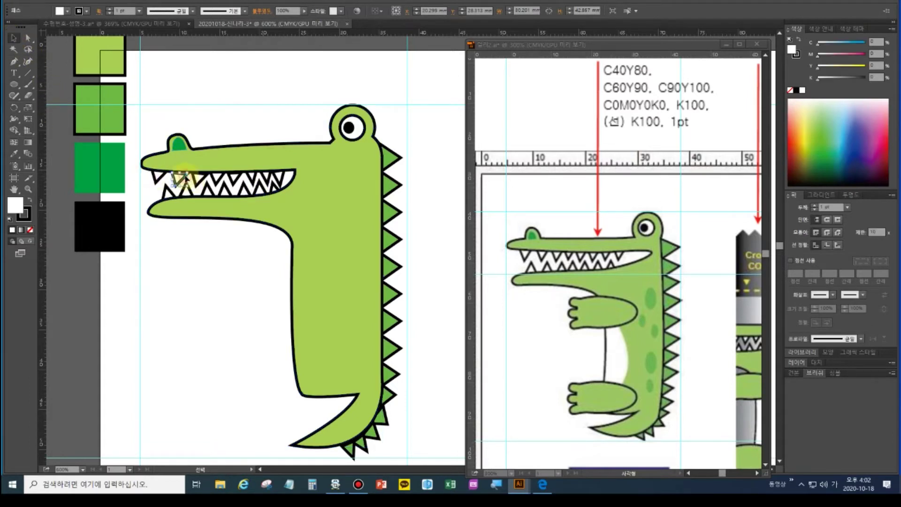
pyautogui.click(180, 179)
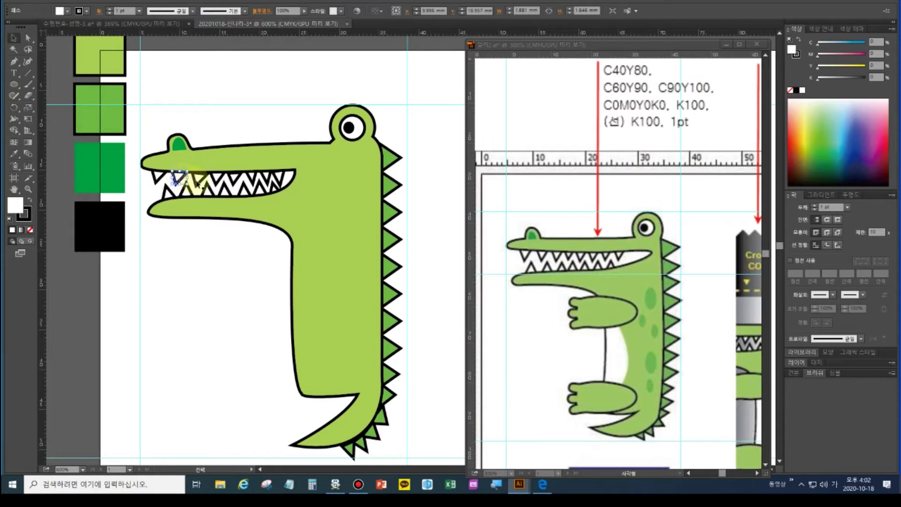
pyautogui.click(199, 184)
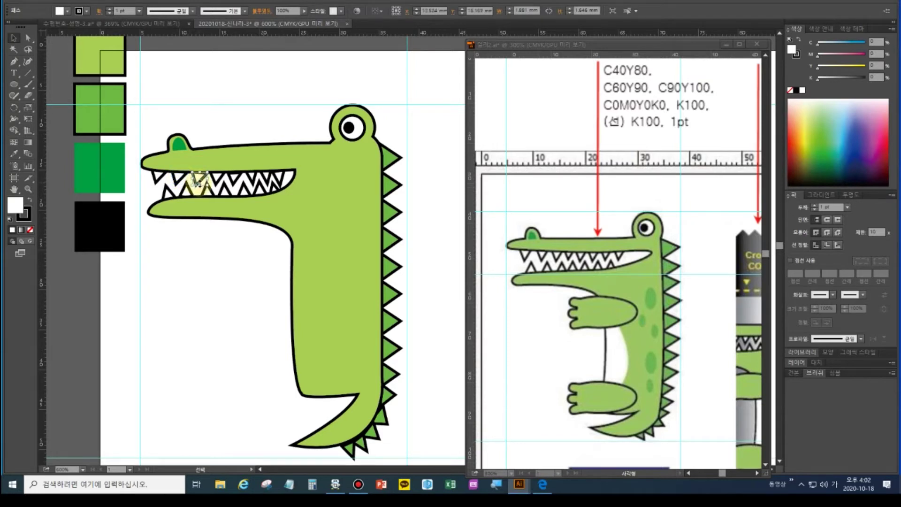
pyautogui.click(223, 259)
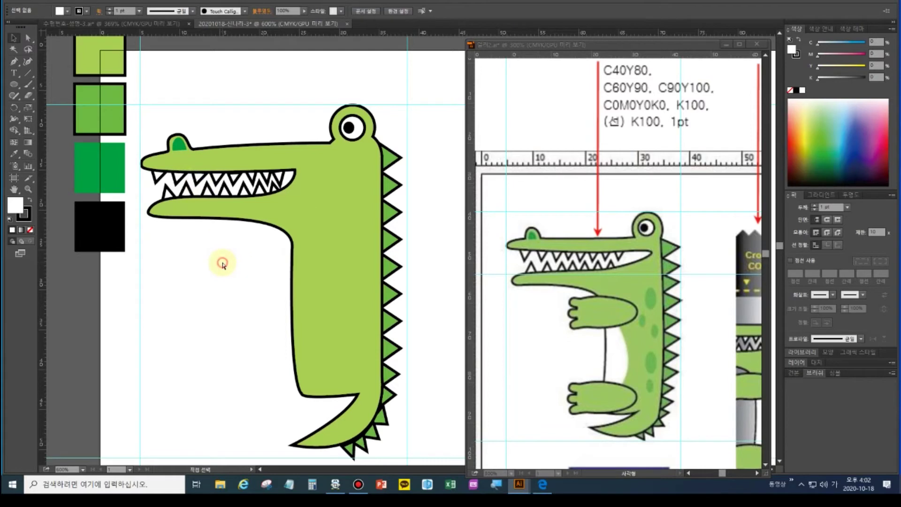
pyautogui.click(290, 244)
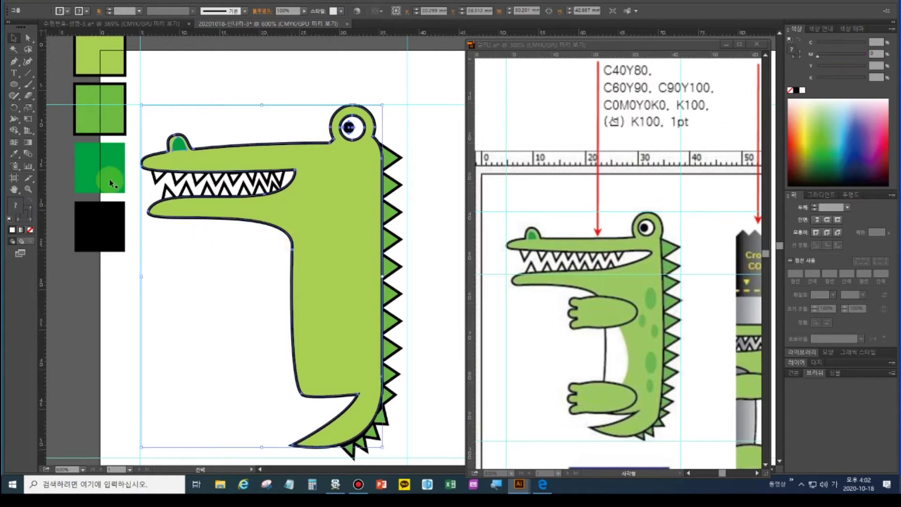
# Add anchor points on the lower jaw outline and nudge the body edge below it left and up
pyautogui.moveTo(15, 62); pyautogui.dragTo(44, 81)
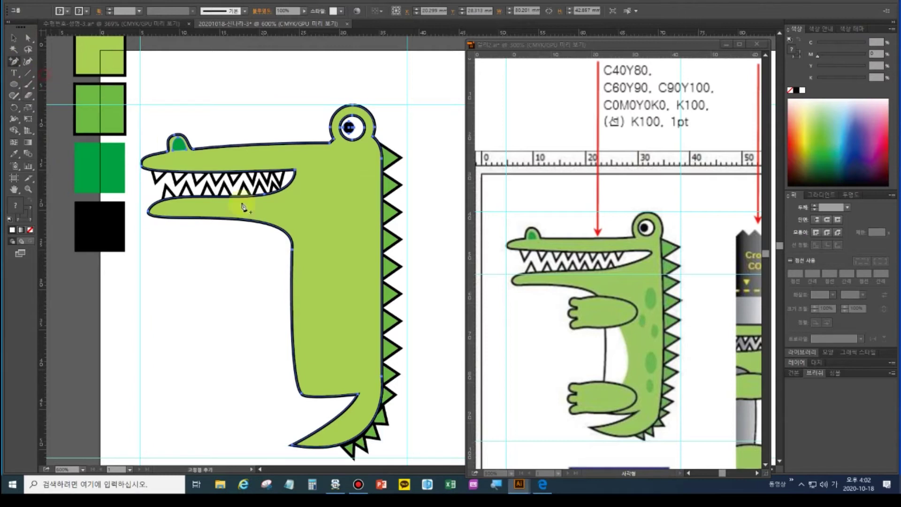
pyautogui.click(263, 228)
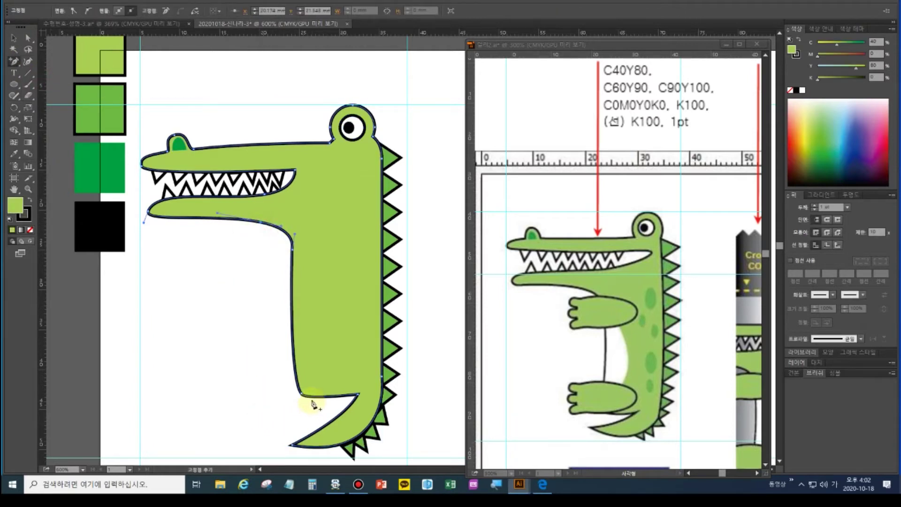
pyautogui.click(315, 401)
pyautogui.click(28, 37)
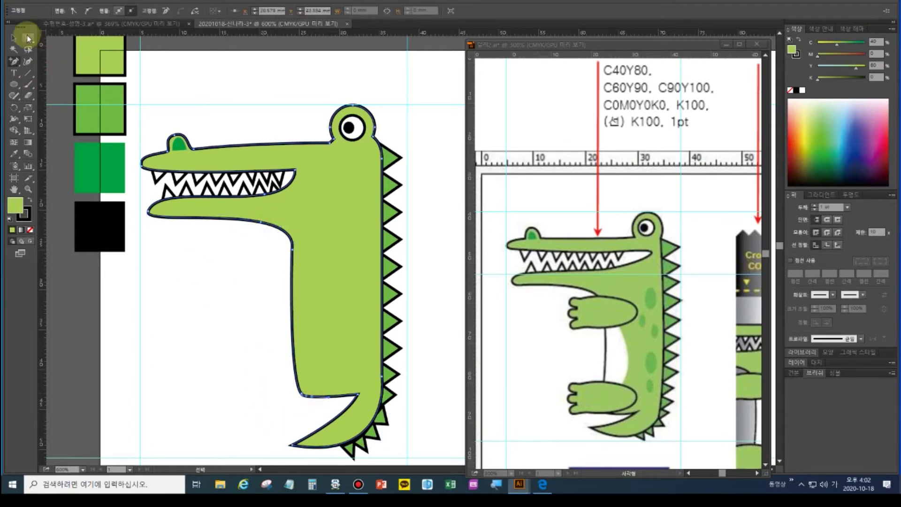
pyautogui.click(307, 411)
pyautogui.press('Left')
pyautogui.press('Left')
pyautogui.press('Left')
pyautogui.press('Left')
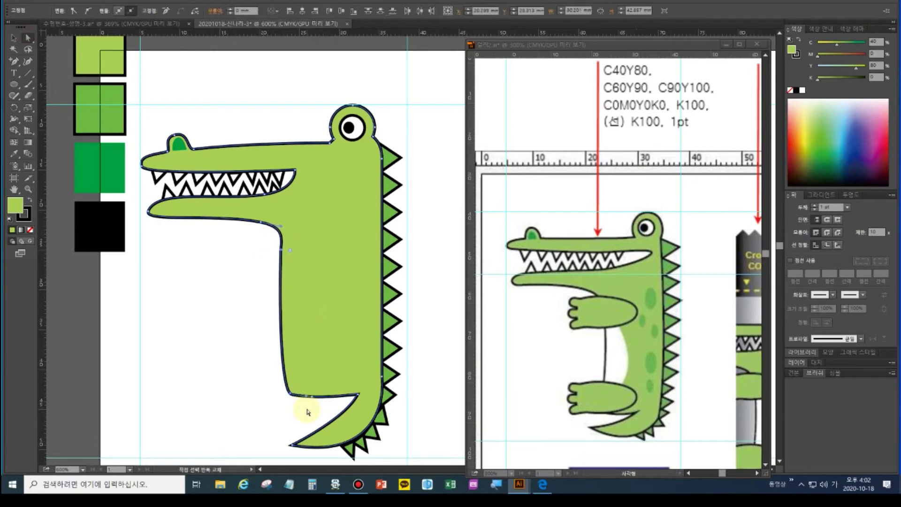
pyautogui.press('Left')
pyautogui.press('Left')
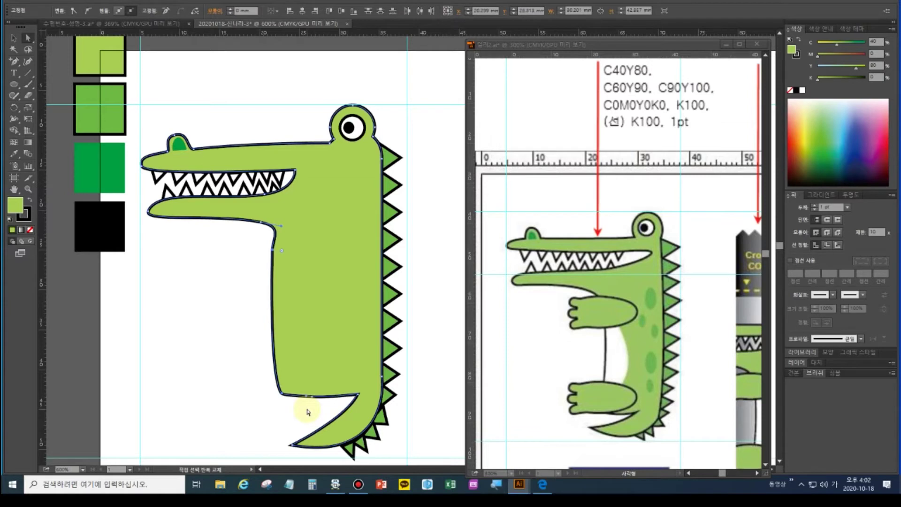
pyautogui.press('Up')
pyautogui.press('Up')
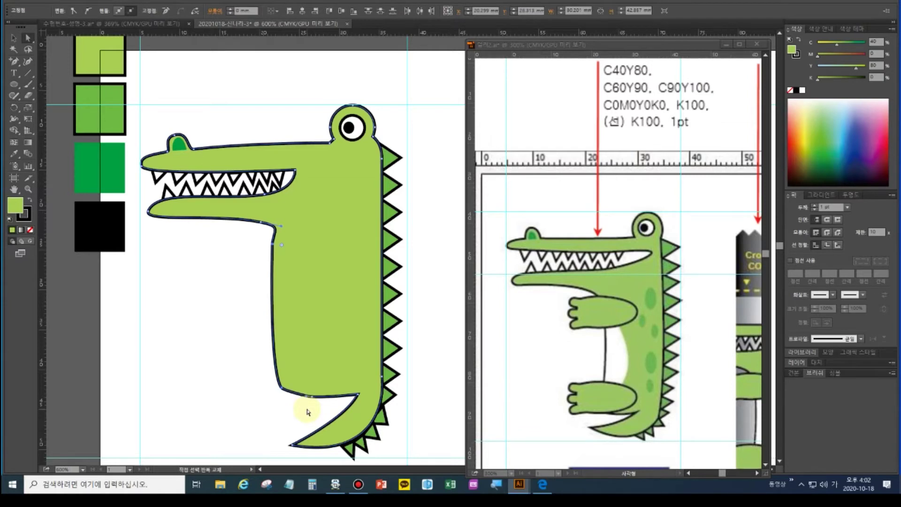
pyautogui.press('Left')
pyautogui.press('Left')
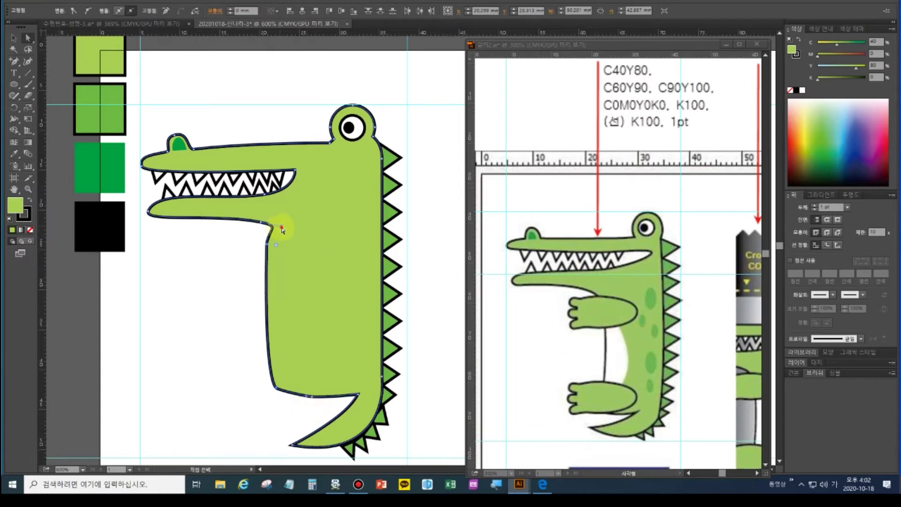
# Reshape the lower-jaw curve and smooth the corner where the jaw meets the body
pyautogui.click(282, 229)
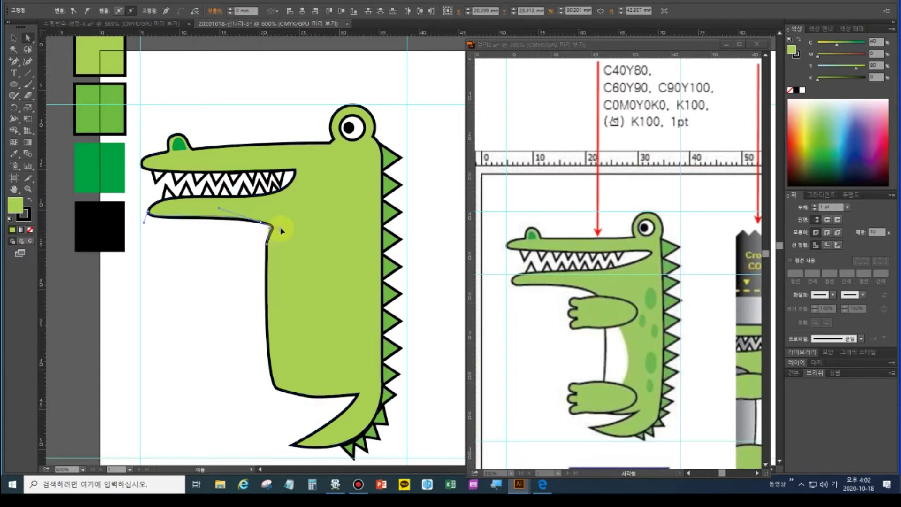
pyautogui.moveTo(281, 229); pyautogui.dragTo(266, 228)
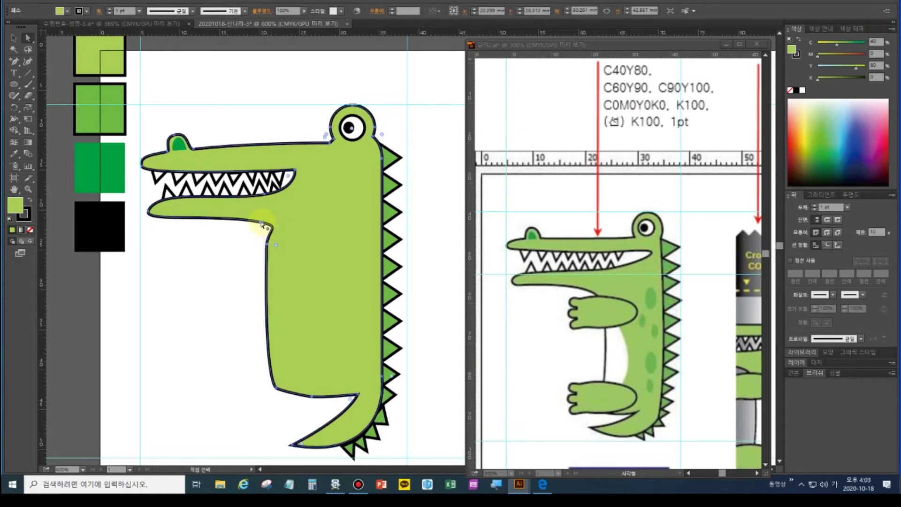
pyautogui.click(264, 226)
pyautogui.moveTo(281, 229); pyautogui.dragTo(281, 228)
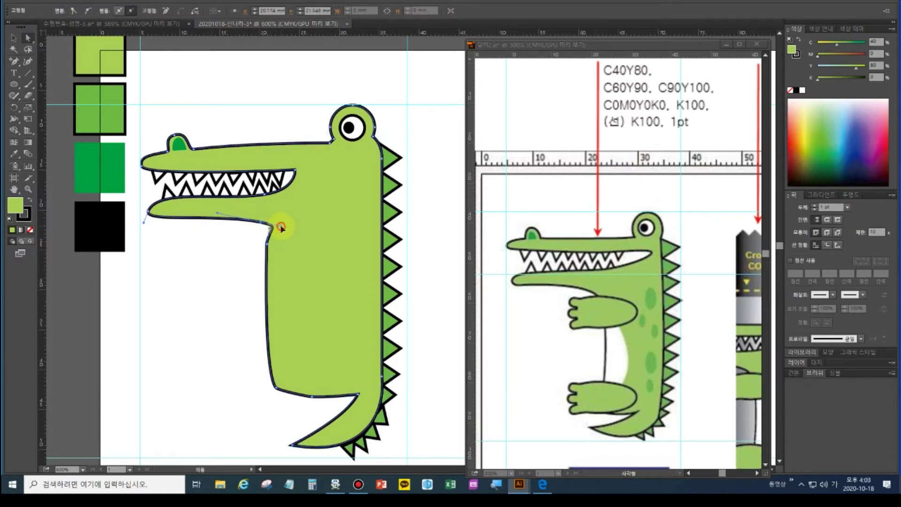
pyautogui.click(272, 229)
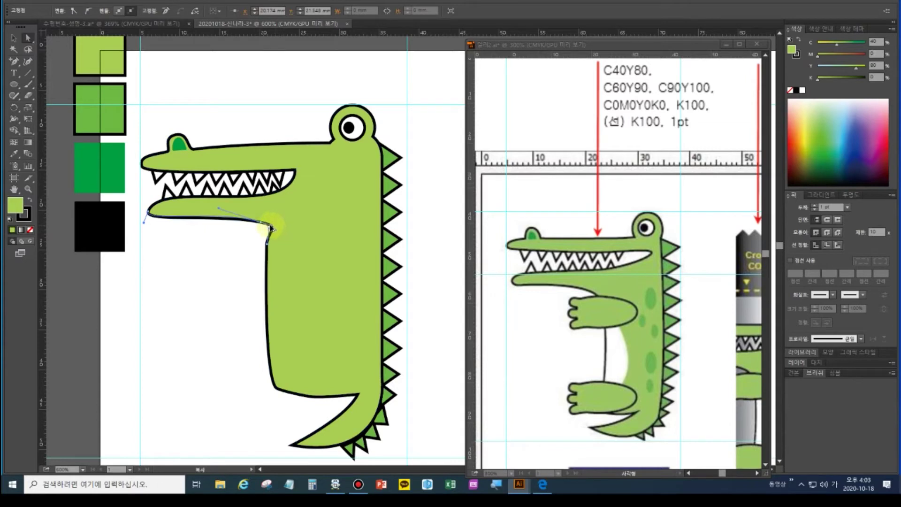
pyautogui.moveTo(269, 227); pyautogui.dragTo(269, 227)
pyautogui.click(224, 212)
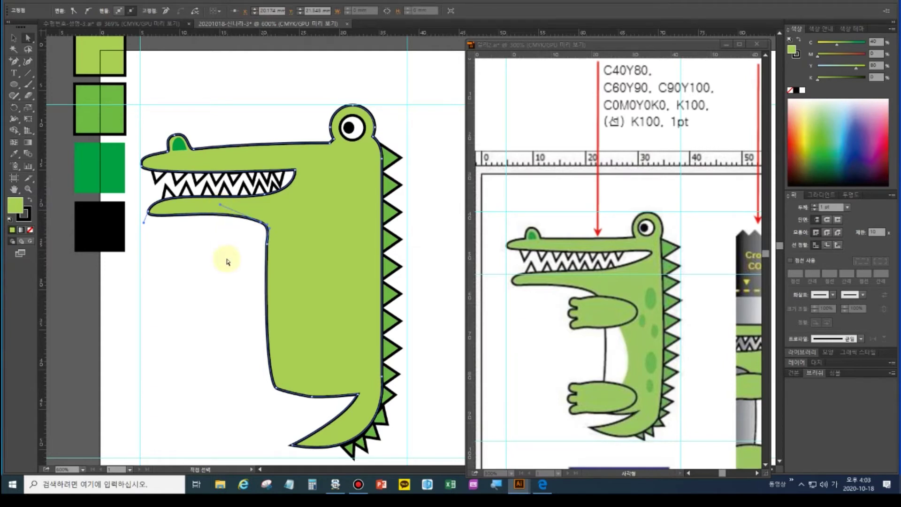
pyautogui.click(14, 84)
# Draw an oval palm below the jaw and a small finger oval to its left
pyautogui.moveTo(249, 227); pyautogui.dragTo(304, 260)
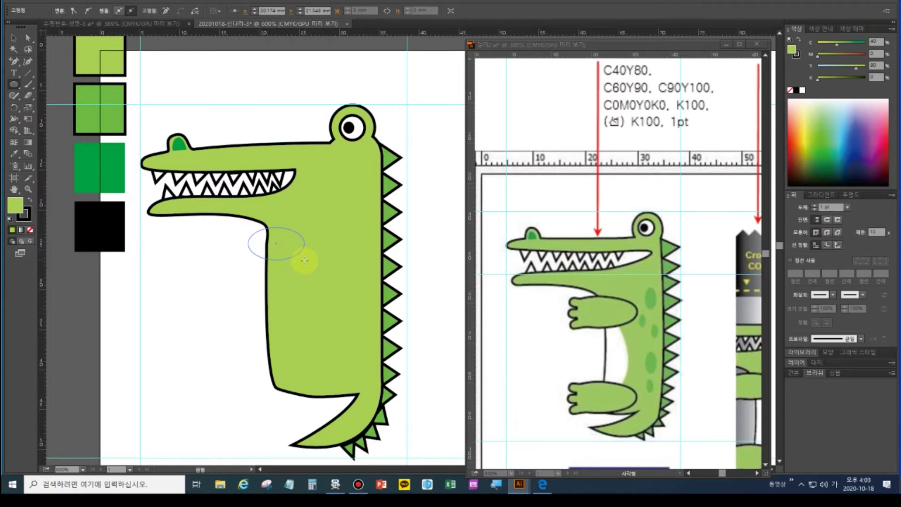
pyautogui.moveTo(305, 261); pyautogui.dragTo(305, 260)
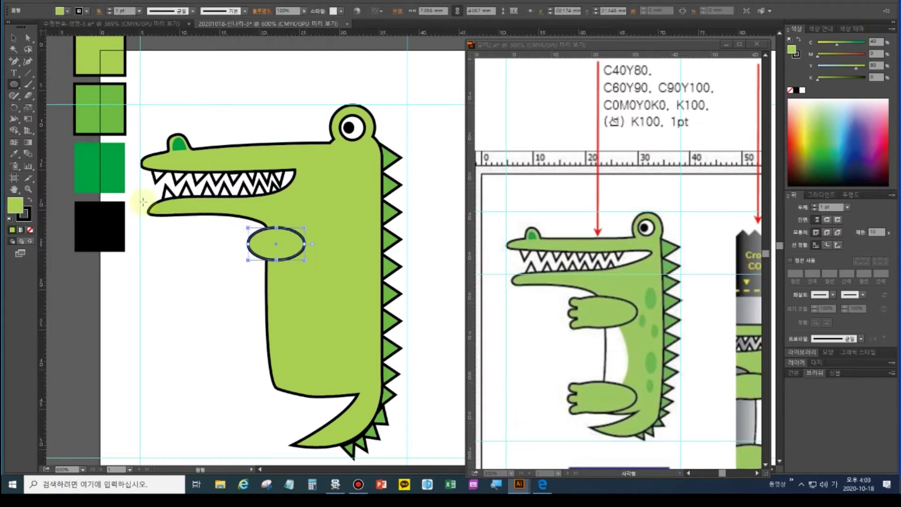
pyautogui.click(242, 229)
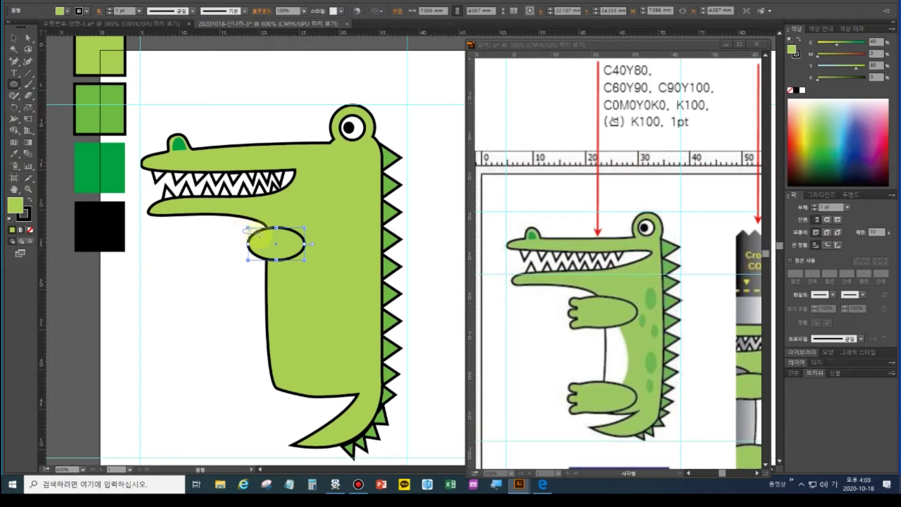
pyautogui.moveTo(260, 234); pyautogui.dragTo(272, 254)
# Nudge and tilt the bottom finger oval about 15°, then make it narrower and taller
pyautogui.press('v')
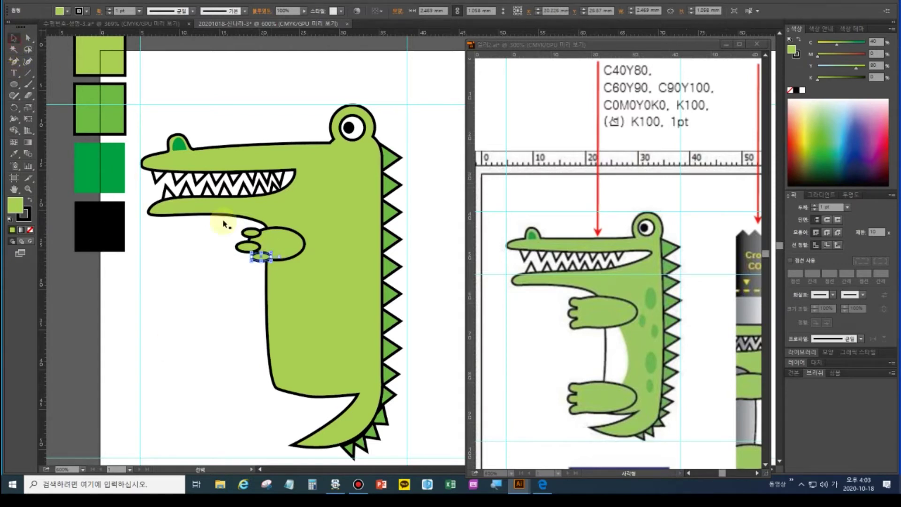
pyautogui.click(248, 232)
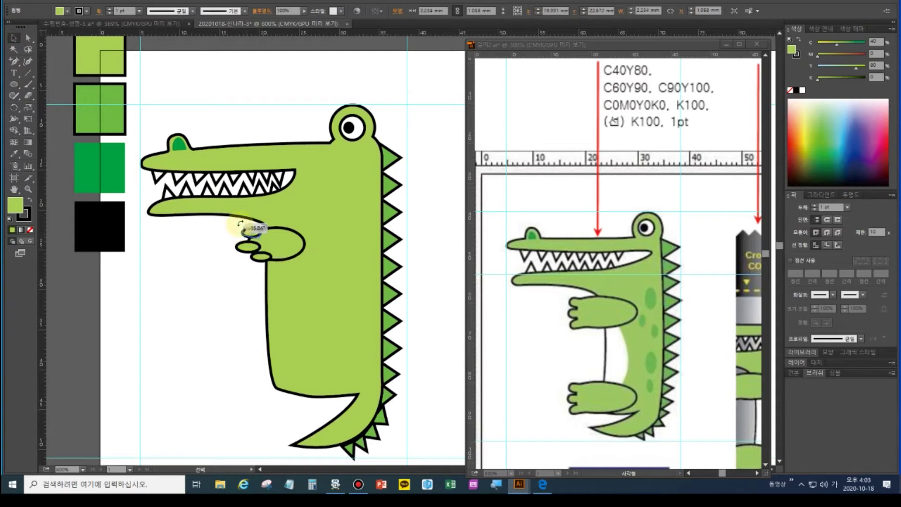
pyautogui.click(255, 259)
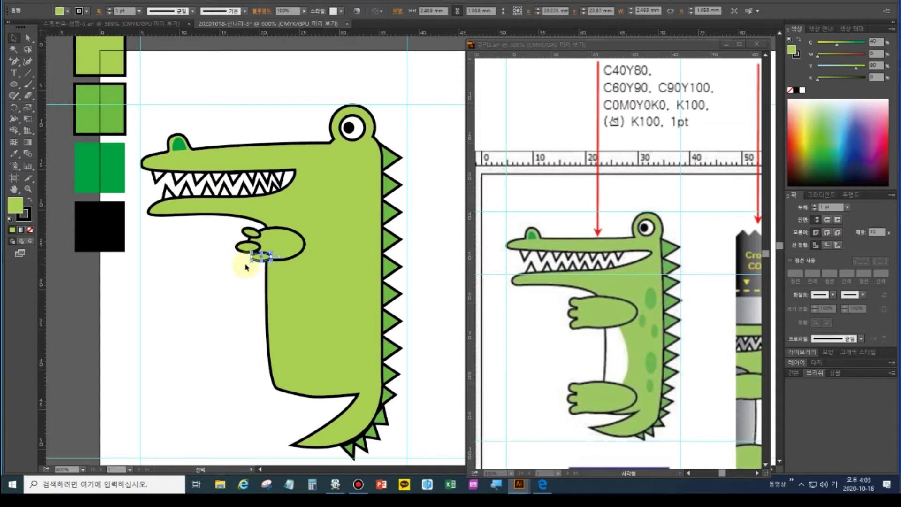
pyautogui.press('Left')
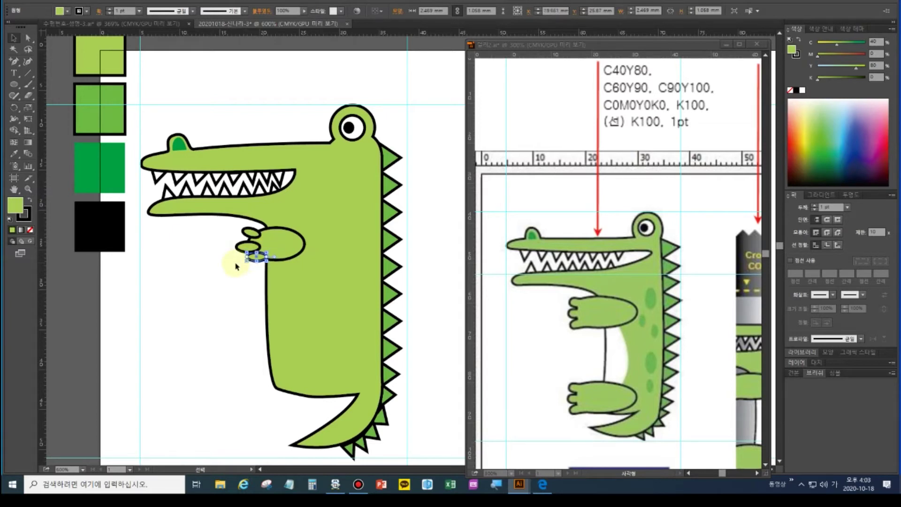
pyautogui.moveTo(243, 263); pyautogui.dragTo(237, 247)
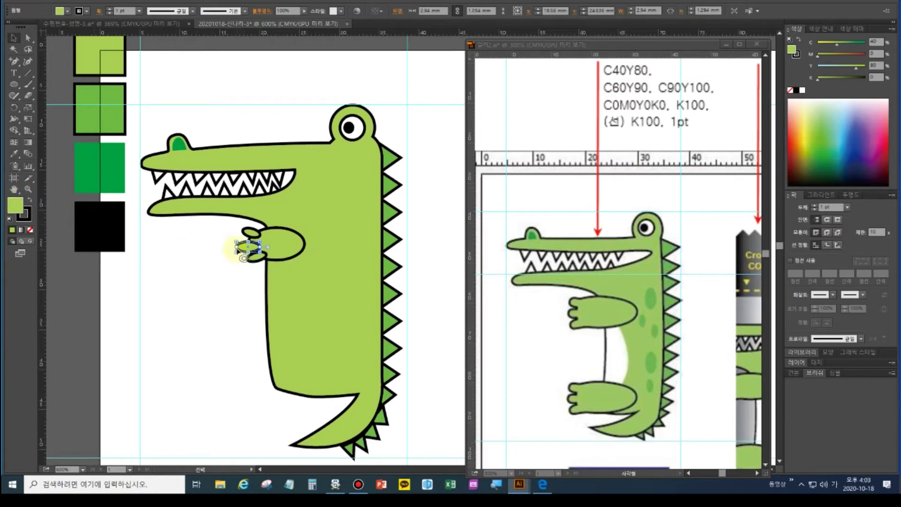
pyautogui.hotkey('ctrl', '+')
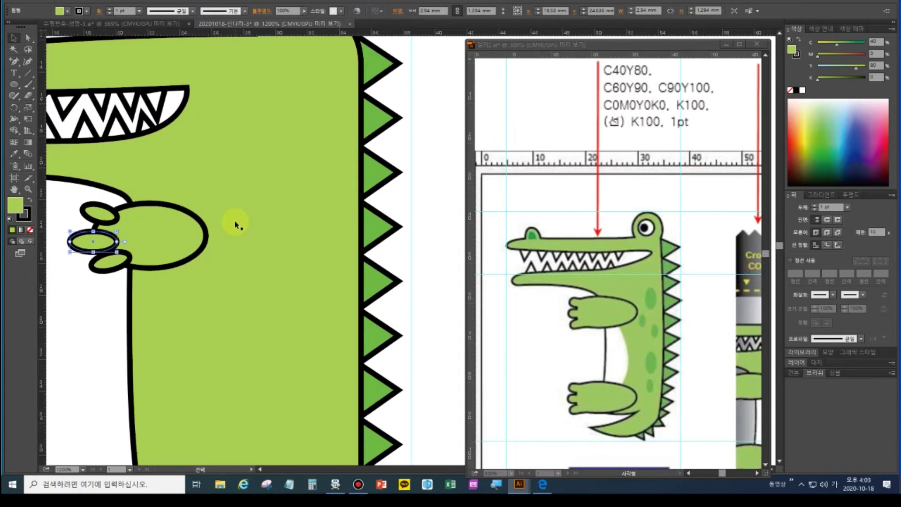
pyautogui.hscroll(-3, 234, 283)
pyautogui.moveTo(241, 252); pyautogui.dragTo(216, 241)
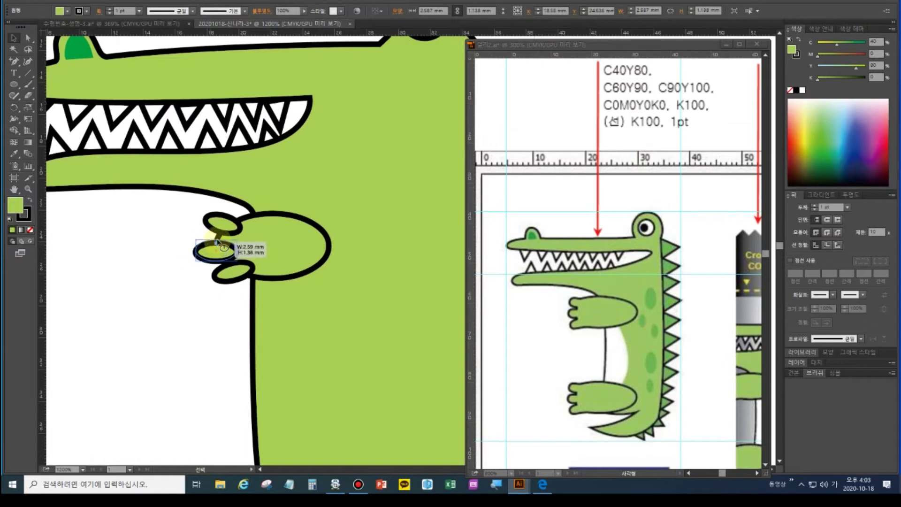
pyautogui.click(213, 299)
# Select the three finger ovals together with the palm oval
pyautogui.click(219, 247)
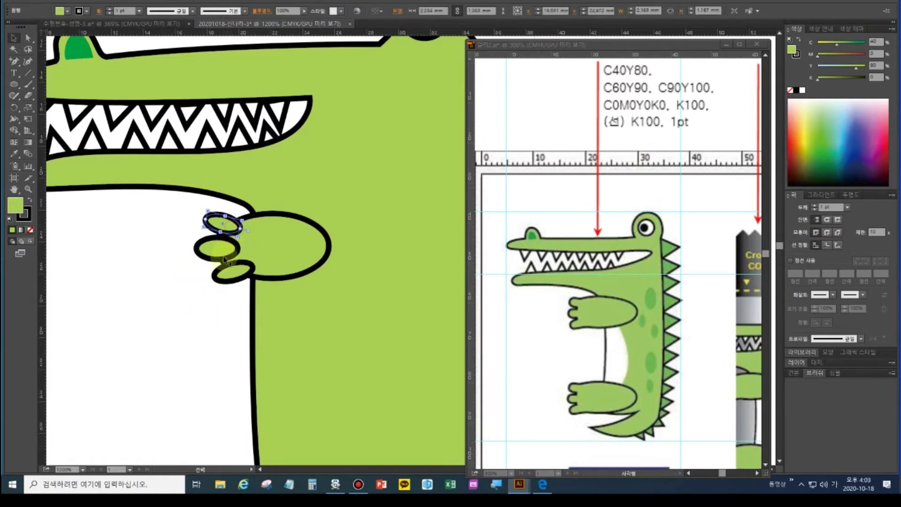
pyautogui.press('a')
pyautogui.keyDown('shift'); pyautogui.click(231, 274); pyautogui.keyUp('shift')
pyautogui.keyDown('shift'); pyautogui.click(223, 222); pyautogui.keyUp('shift')
pyautogui.keyDown('shift'); pyautogui.click(283, 240); pyautogui.keyUp('shift')
# Unite the three fingers and palm into one paw shape with Pathfinder
pyautogui.press('v')
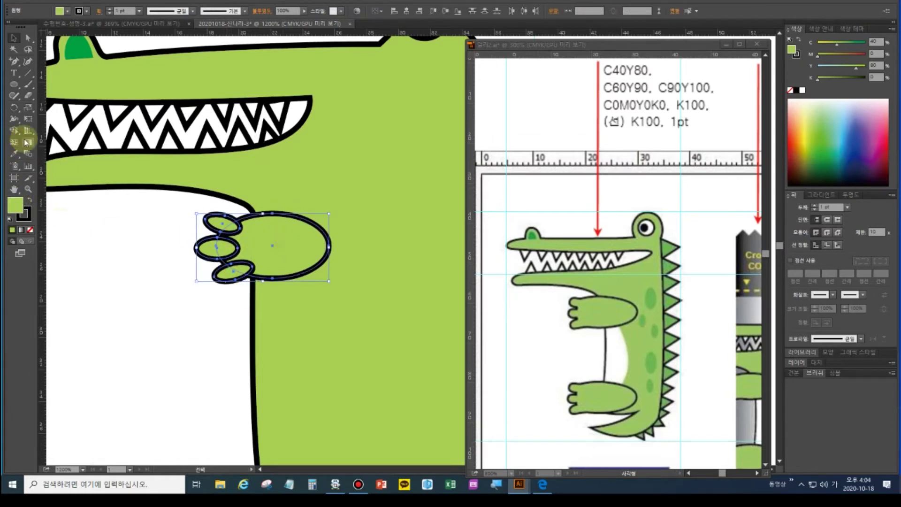
pyautogui.hotkey('ctrl', 'shift', 'F9')
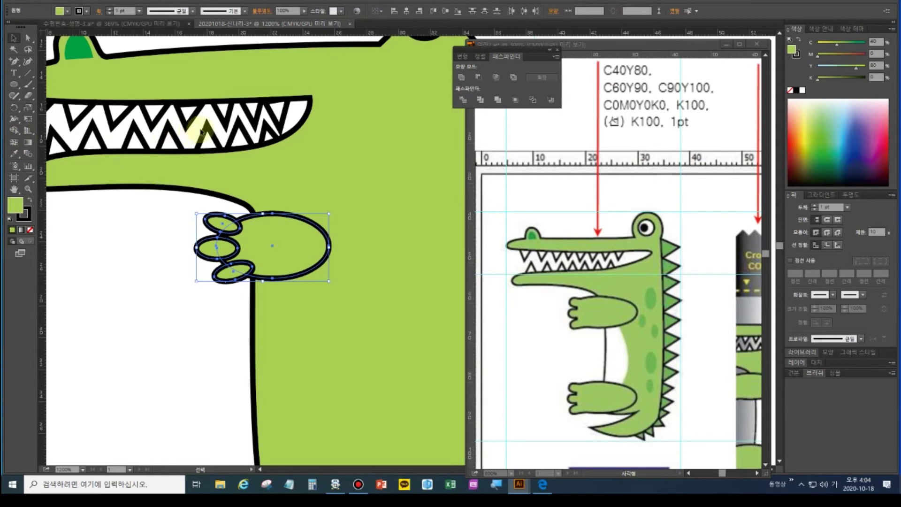
pyautogui.click(461, 77)
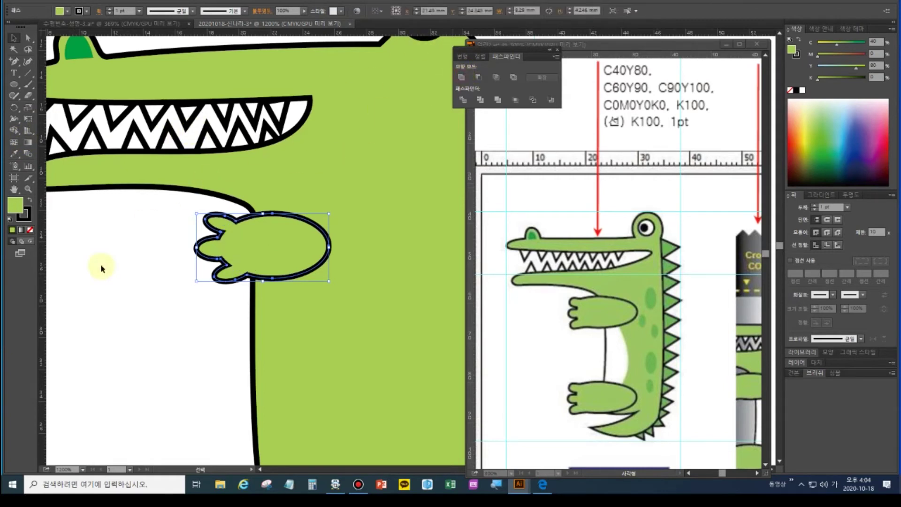
# Push the arm's rounded right end point two nudges right to lengthen the arm
pyautogui.click(27, 40)
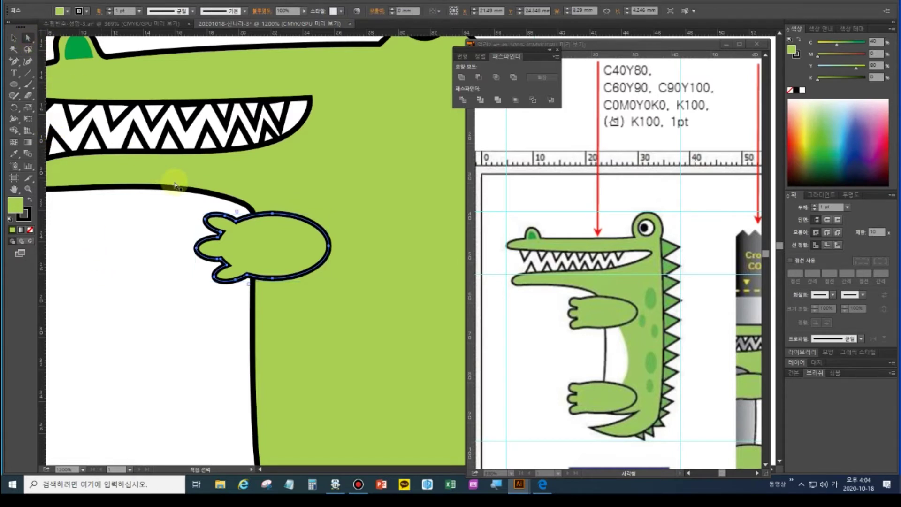
pyautogui.click(330, 247)
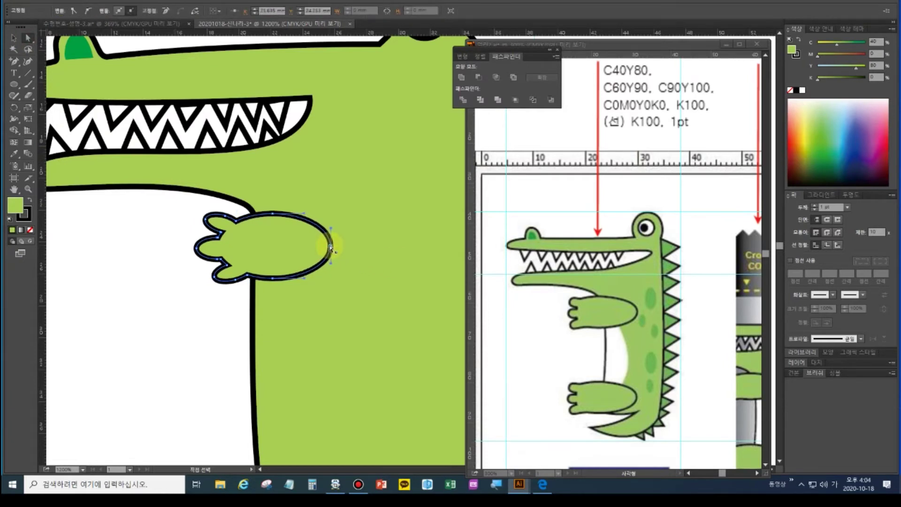
pyautogui.press('Right')
pyautogui.press('Right')
pyautogui.press('Right')
pyautogui.press('Right')
pyautogui.press('Right')
pyautogui.press('Right')
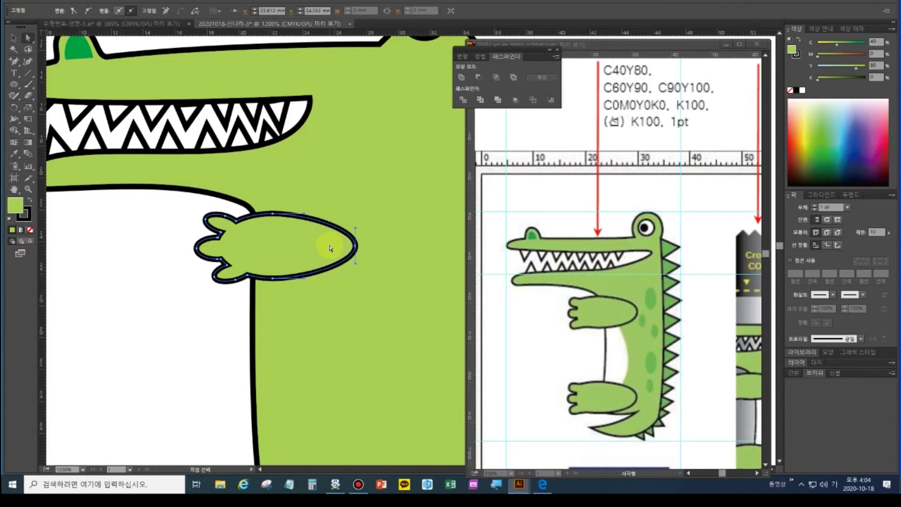
pyautogui.press('Right')
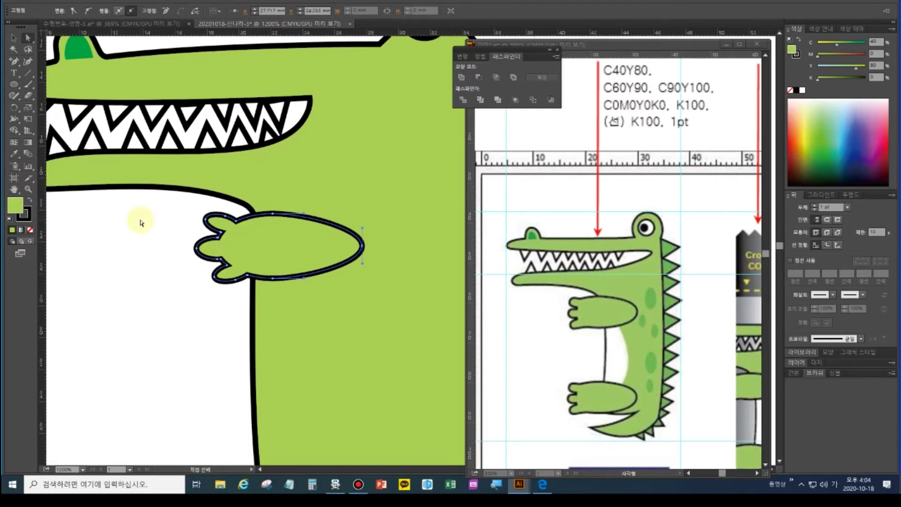
pyautogui.click(14, 62)
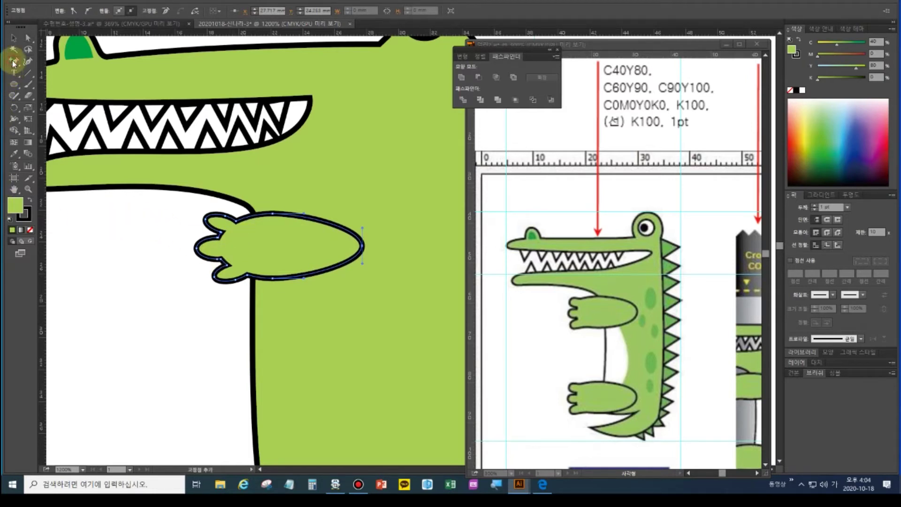
pyautogui.doubleClick(14, 191)
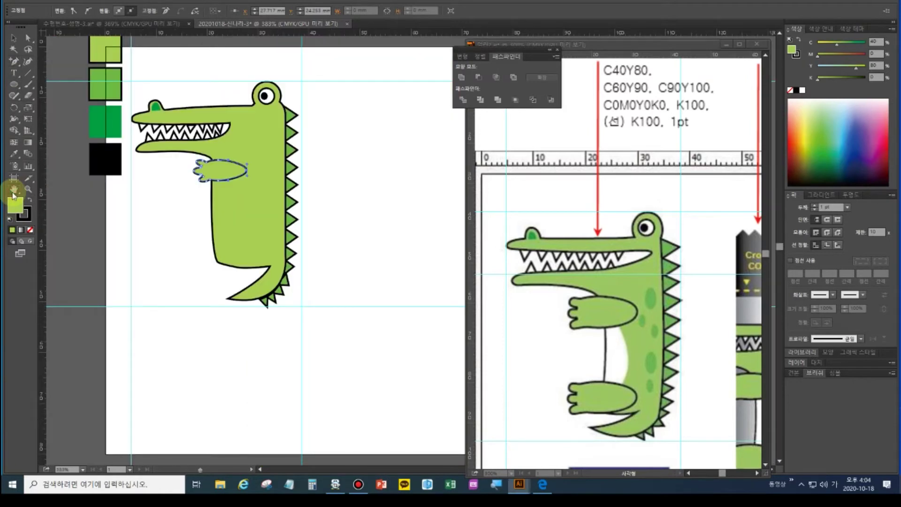
# Inspect the arm path with the Direct Selection tool
pyautogui.press('a')
pyautogui.click(247, 165)
pyautogui.click(245, 179)
pyautogui.click(167, 207)
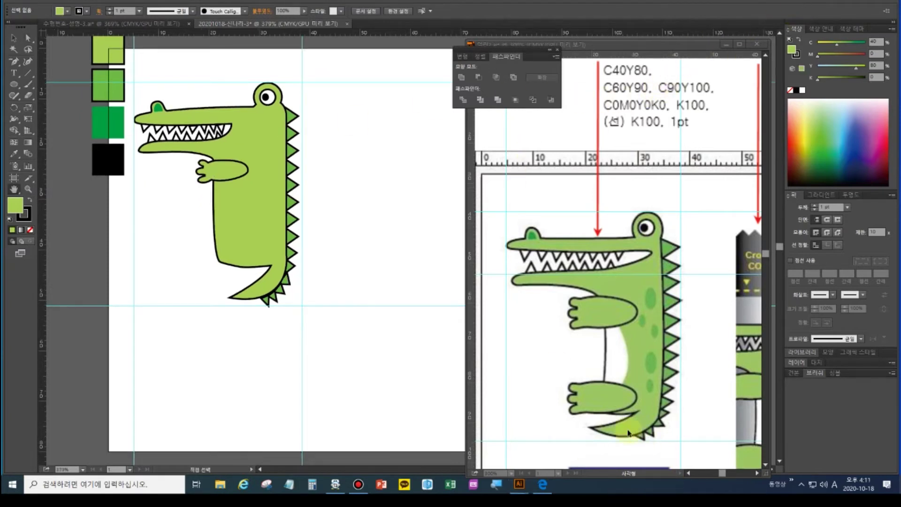
# Alt-drag the arm down as a stretched leg, then replace the old arm with a copy of the leg
pyautogui.click(13, 38)
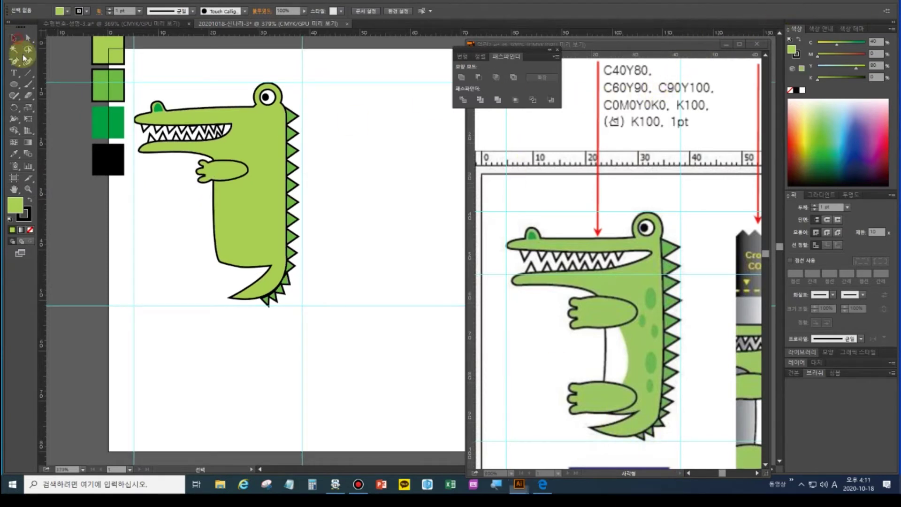
pyautogui.click(223, 172)
pyautogui.moveTo(231, 177); pyautogui.dragTo(228, 261)
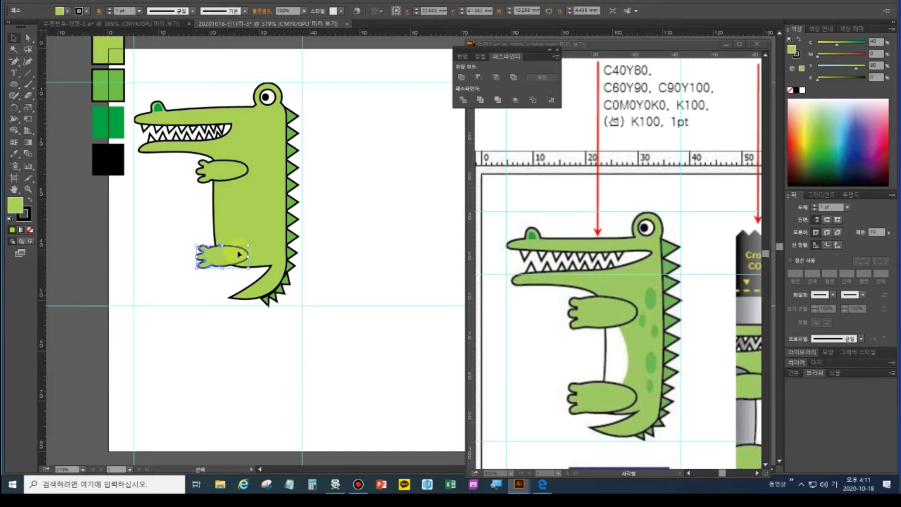
pyautogui.moveTo(222, 245); pyautogui.dragTo(260, 253)
pyautogui.click(237, 175)
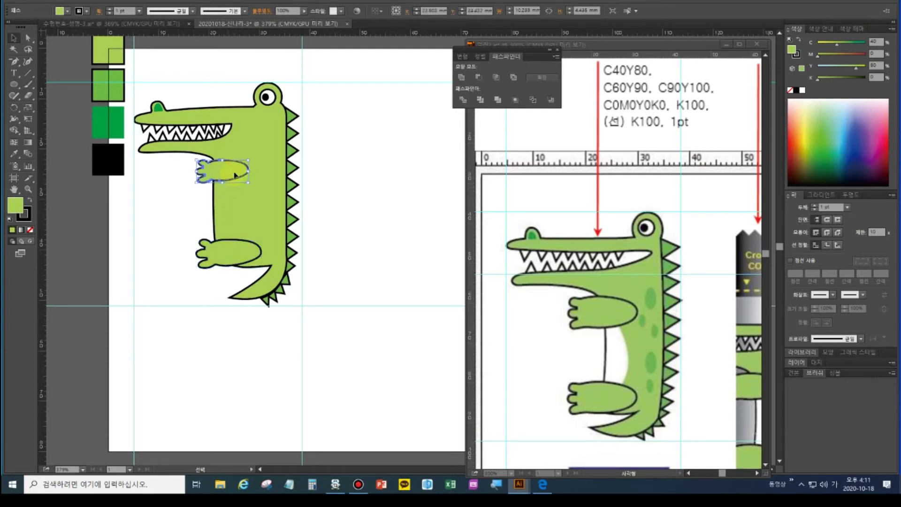
pyautogui.press('Delete')
pyautogui.click(234, 249)
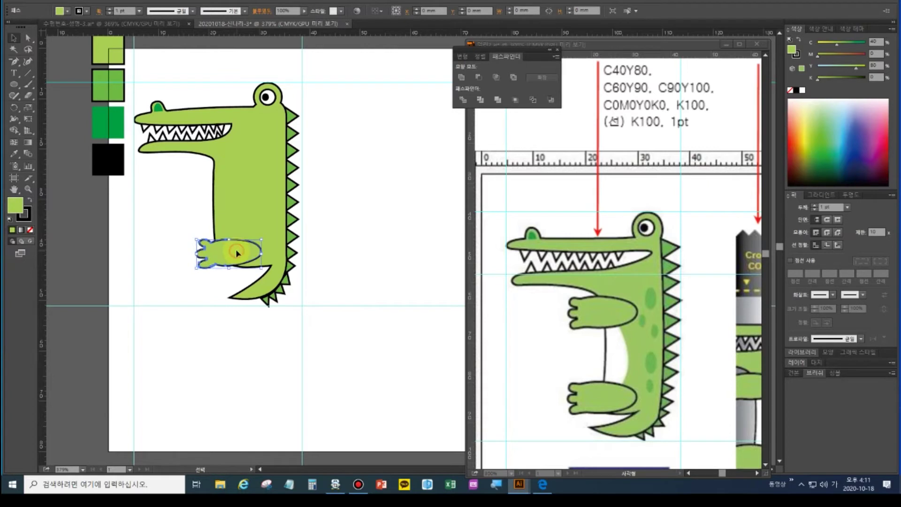
pyautogui.moveTo(238, 202); pyautogui.dragTo(241, 172)
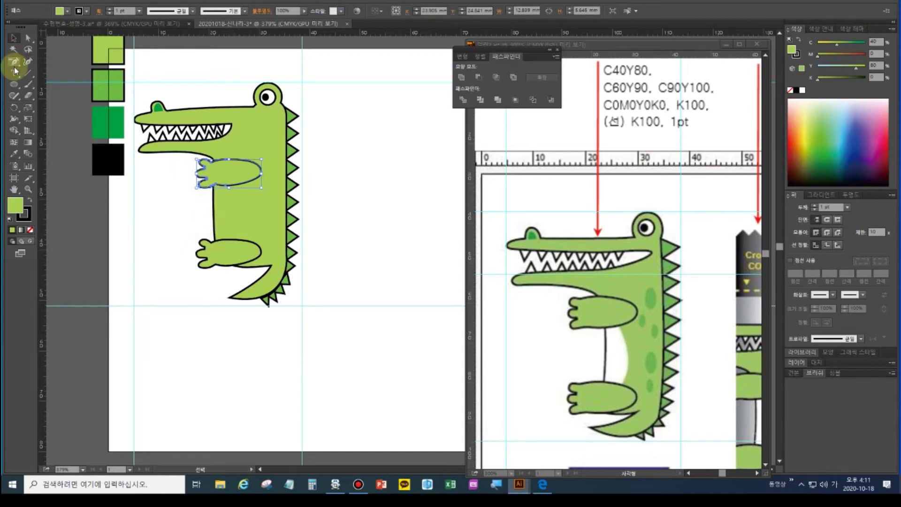
# Draw a closed, curved belly outline with the Pen tool, running from the arm joint to the leg joint
pyautogui.moveTo(14, 62); pyautogui.dragTo(36, 62)
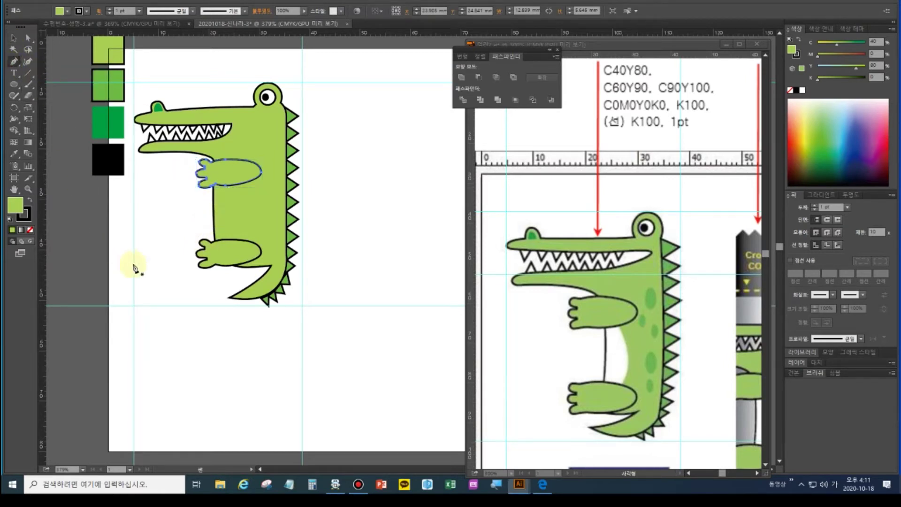
pyautogui.keyDown('ctrl'); pyautogui.click(150, 255); pyautogui.keyUp('ctrl')
pyautogui.click(214, 180)
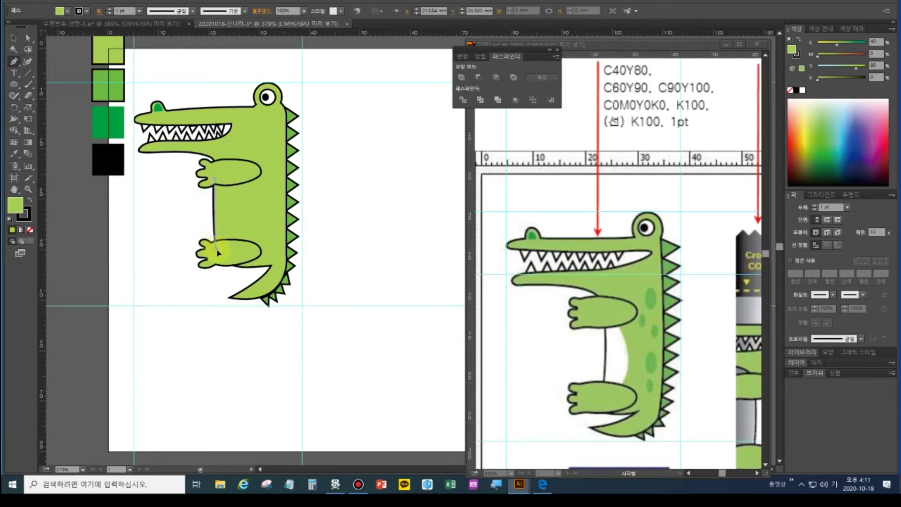
pyautogui.click(217, 253)
pyautogui.moveTo(236, 216); pyautogui.dragTo(237, 196)
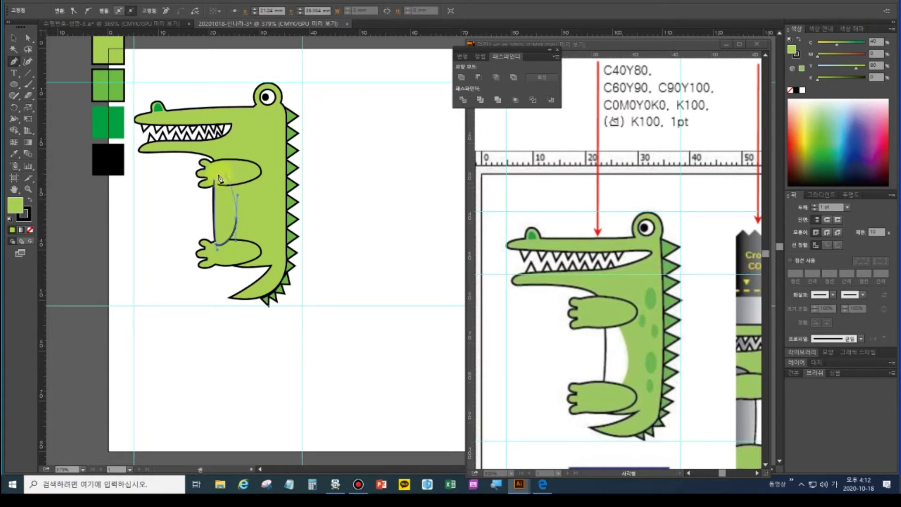
pyautogui.click(215, 180)
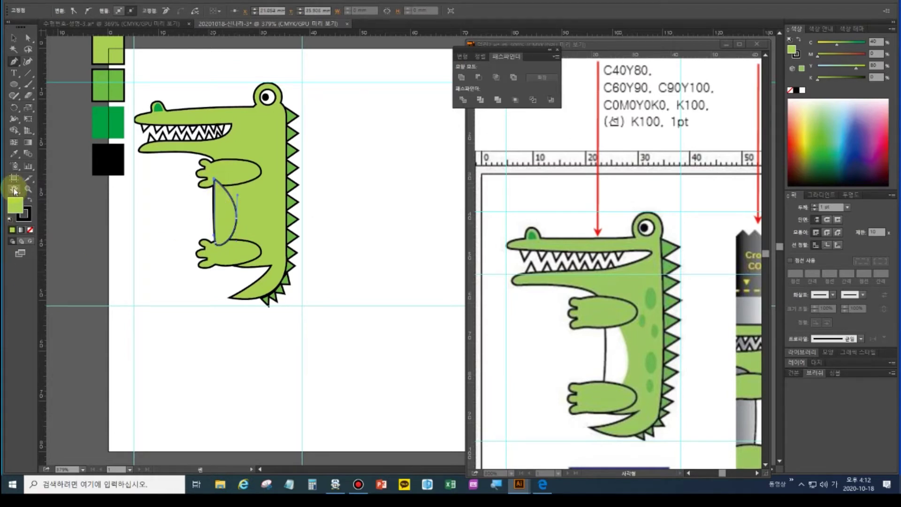
# Fill the belly shape with white and remove its outline
pyautogui.click(12, 43)
pyautogui.click(14, 154)
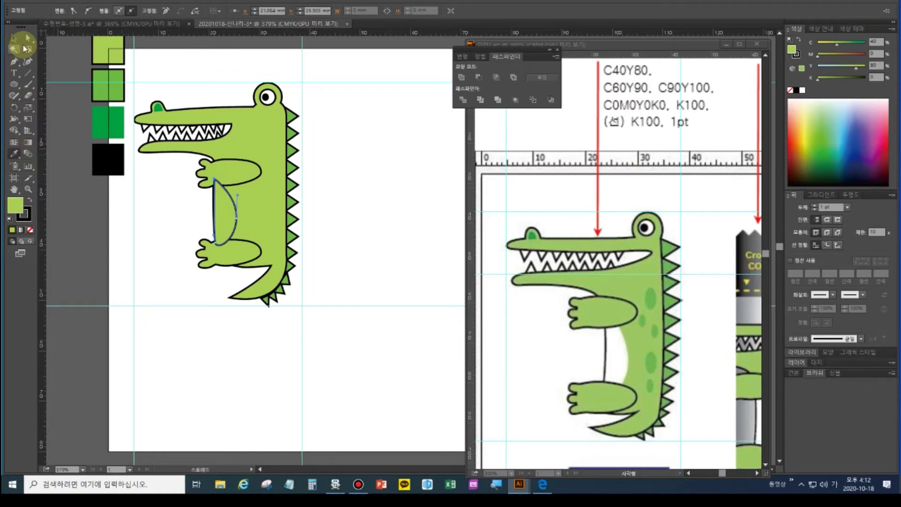
pyautogui.click(803, 89)
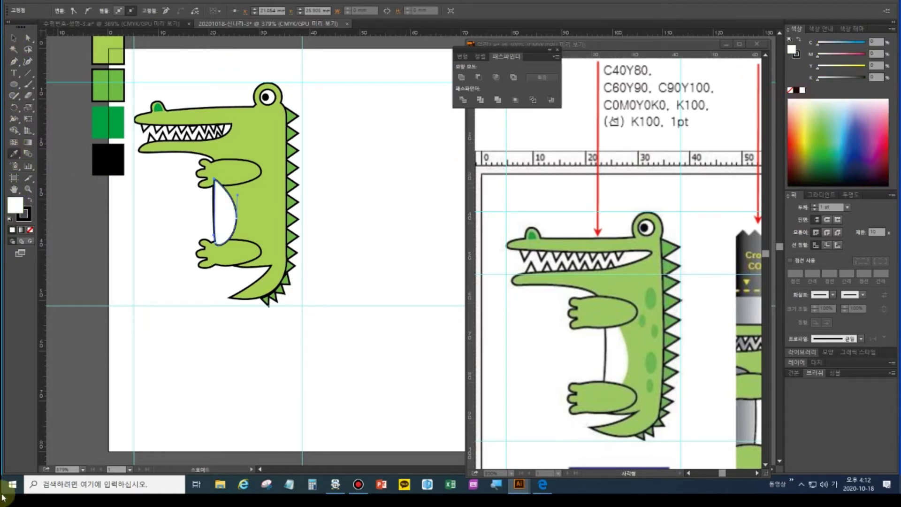
pyautogui.click(23, 214)
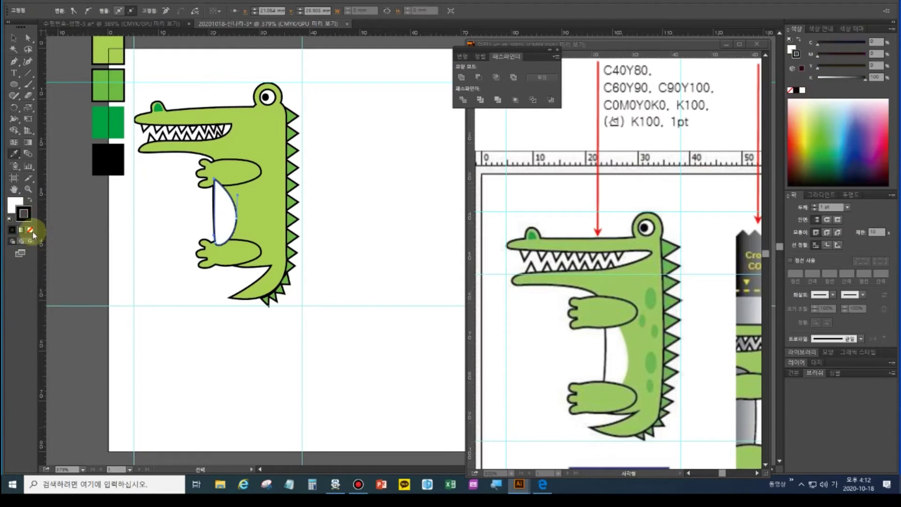
pyautogui.click(30, 230)
# Group the belly with the crocodile and send it behind the green body
pyautogui.click(14, 37)
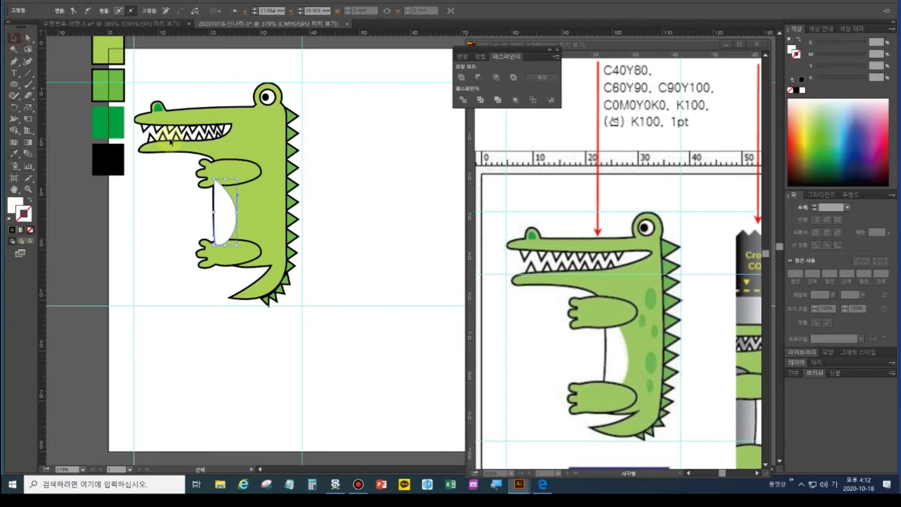
pyautogui.keyDown('shift'); pyautogui.click(257, 141); pyautogui.keyUp('shift')
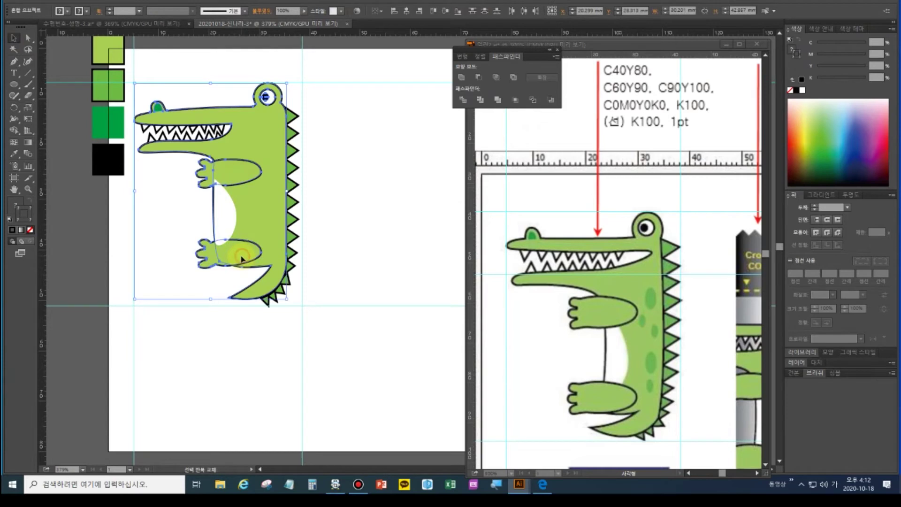
pyautogui.hotkey('ctrl', 'g')
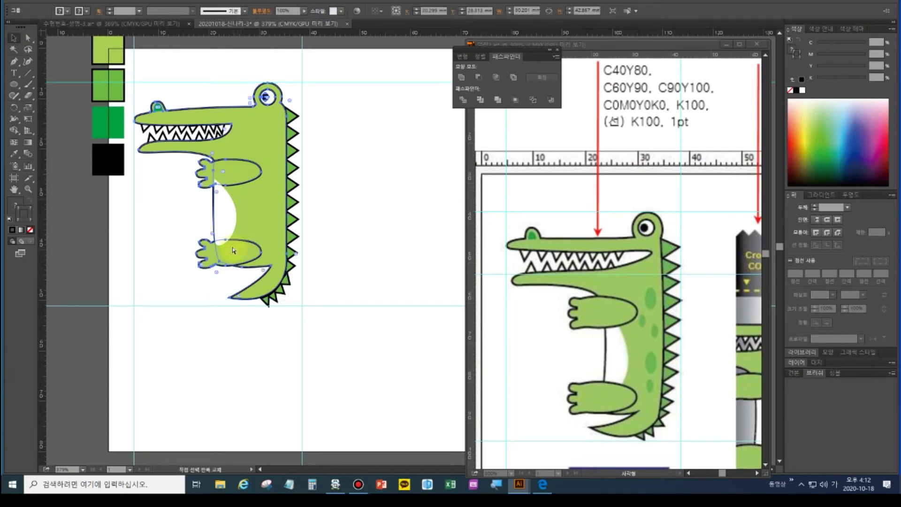
pyautogui.hotkey('ctrl', 'shift', '[')
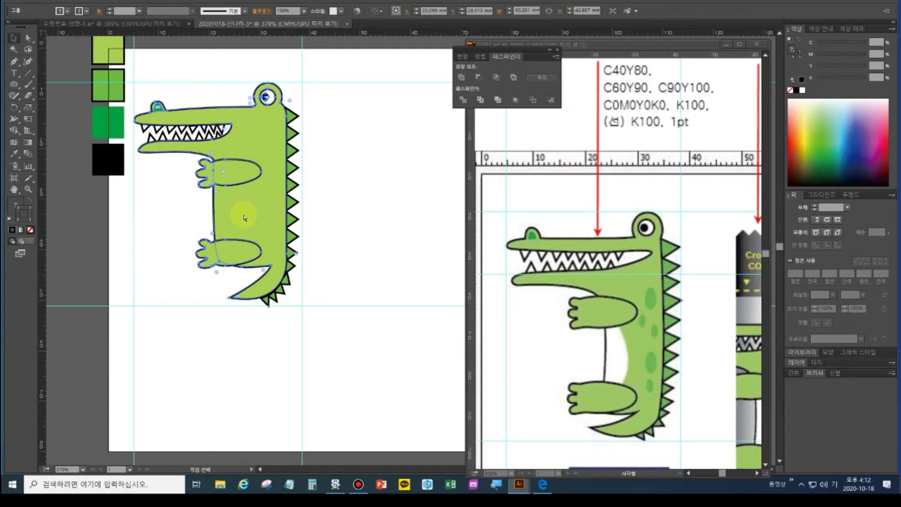
pyautogui.click(321, 191)
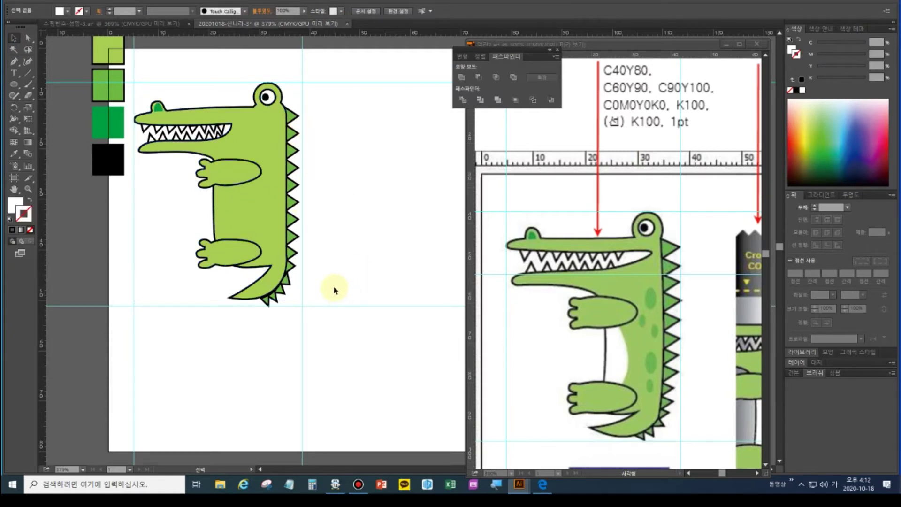
# Draw a small test oval on the crocodile's neck with the Ellipse tool, then discard it
pyautogui.press('l')
pyautogui.moveTo(266, 126); pyautogui.dragTo(280, 151)
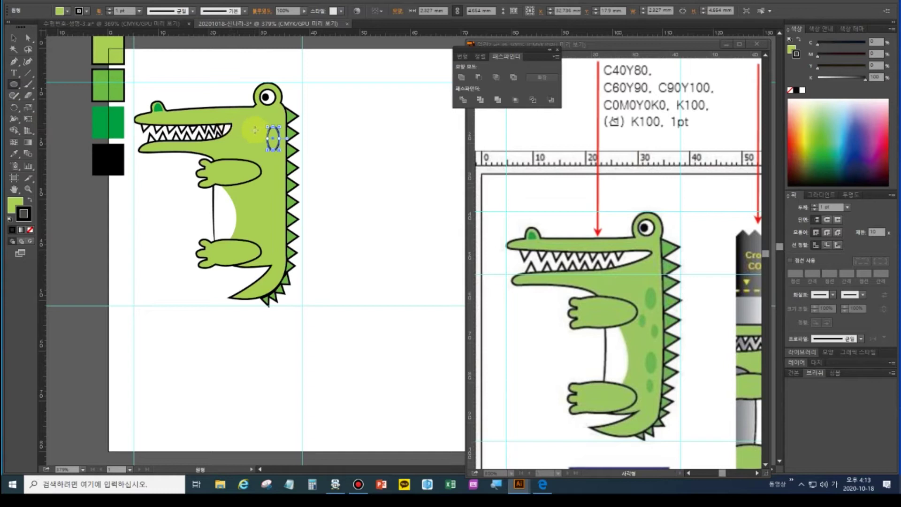
pyautogui.hotkey('ctrl', 'shift', 'a')
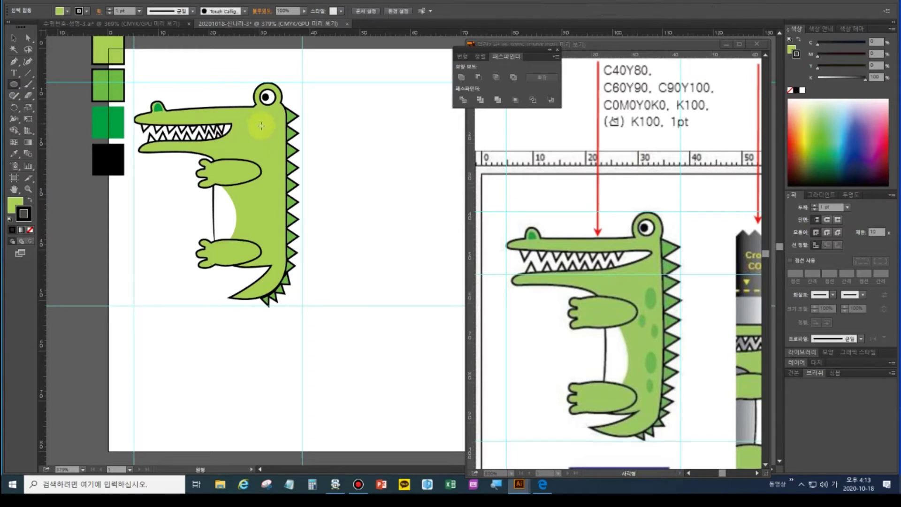
pyautogui.click(27, 38)
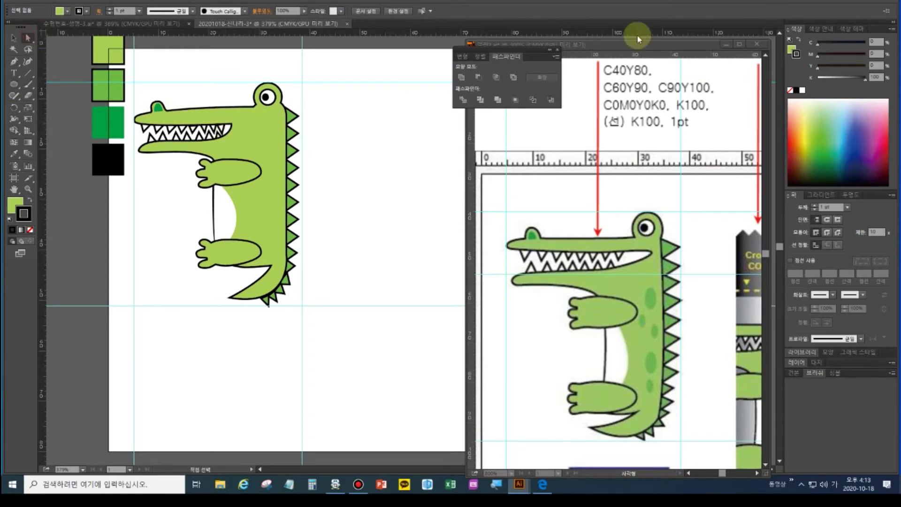
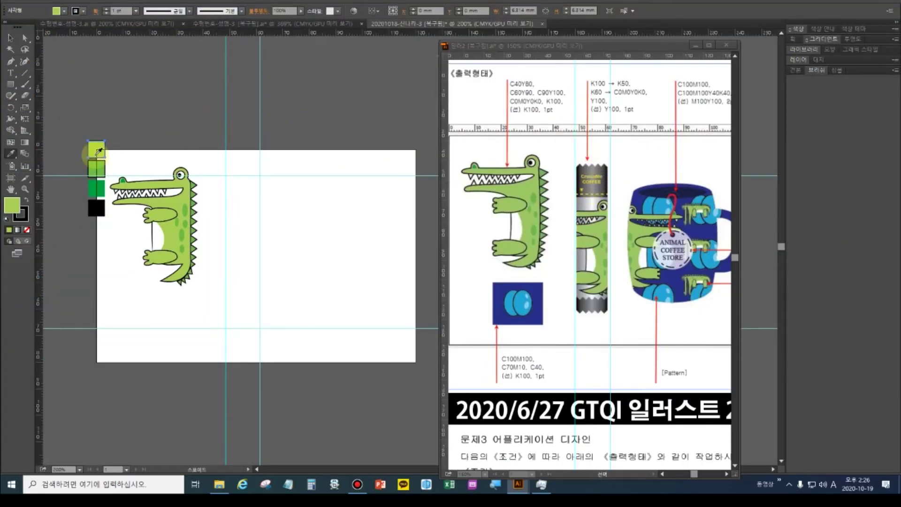
# Select the top colour chip, fill it with a gradient, and set the left stop to K 100 black
pyautogui.click(11, 41)
pyautogui.moveTo(95, 150); pyautogui.dragTo(96, 149)
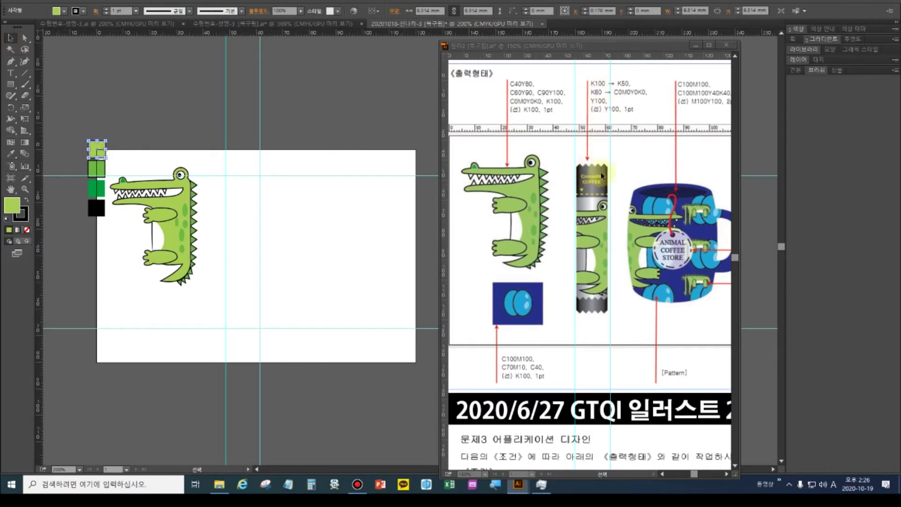
pyautogui.click(18, 231)
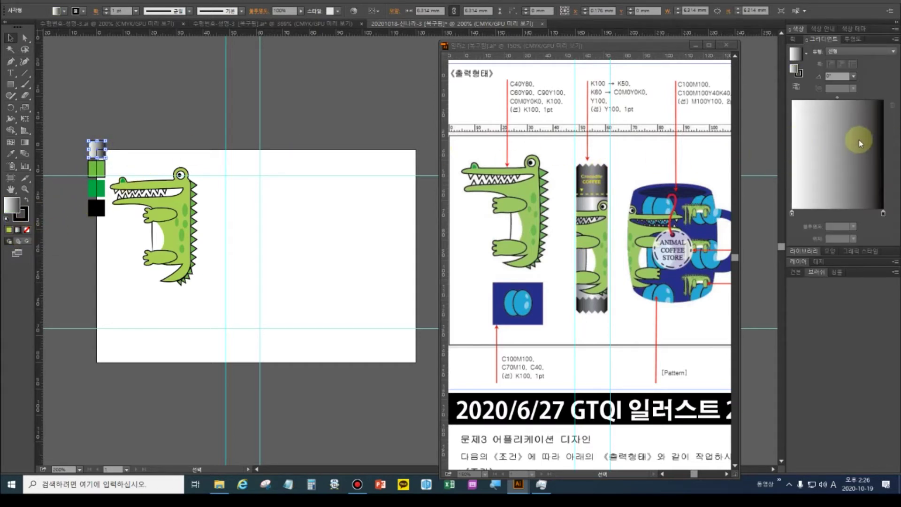
pyautogui.doubleClick(792, 214)
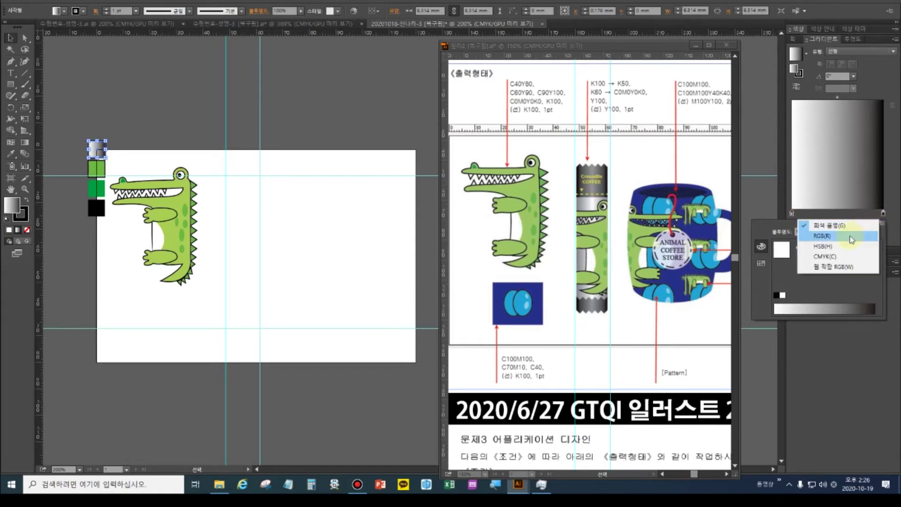
pyautogui.click(840, 256)
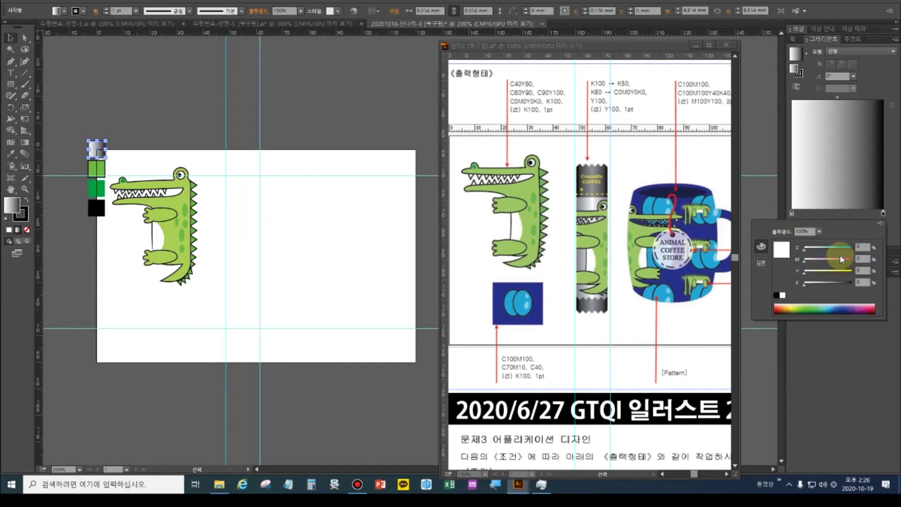
pyautogui.click(865, 282)
pyautogui.press('Return')
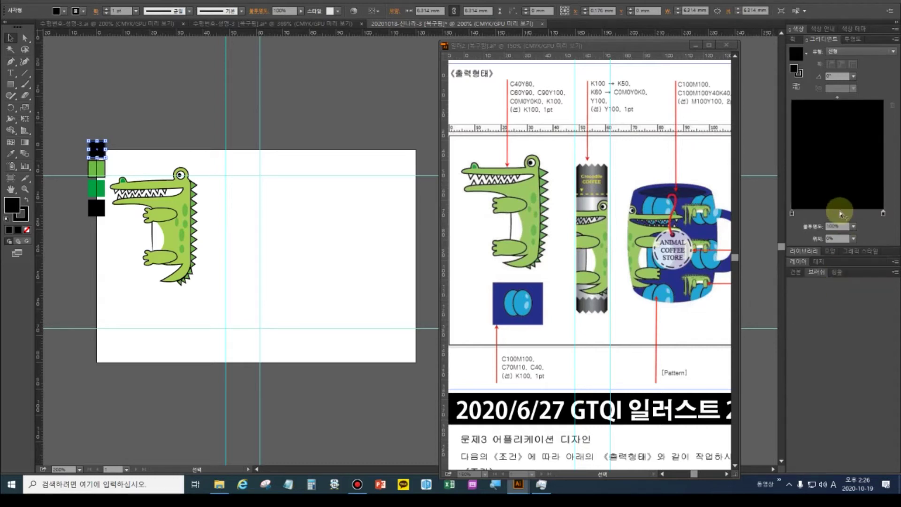
# Add a second gradient stop, adjust its location, and set its colour to K 85
pyautogui.click(839, 215)
pyautogui.click(837, 239)
pyautogui.moveTo(839, 239); pyautogui.dragTo(791, 236)
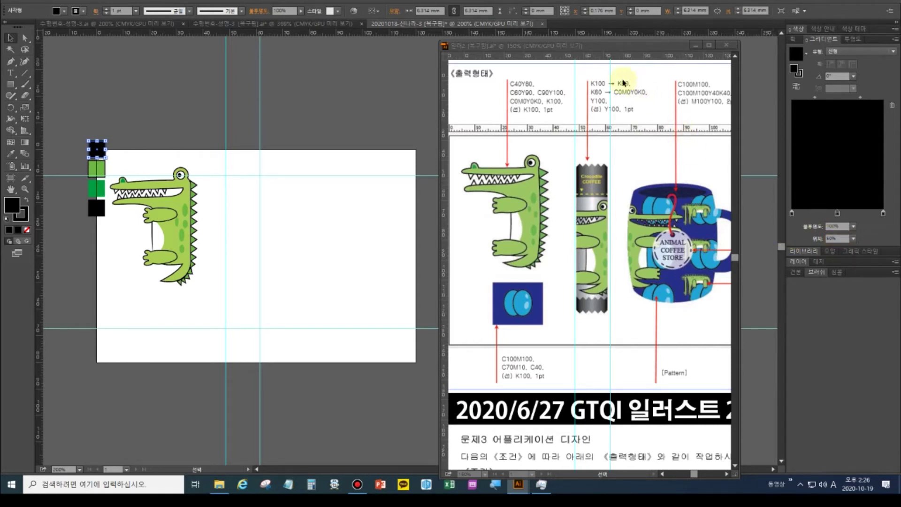
pyautogui.doubleClick(839, 217)
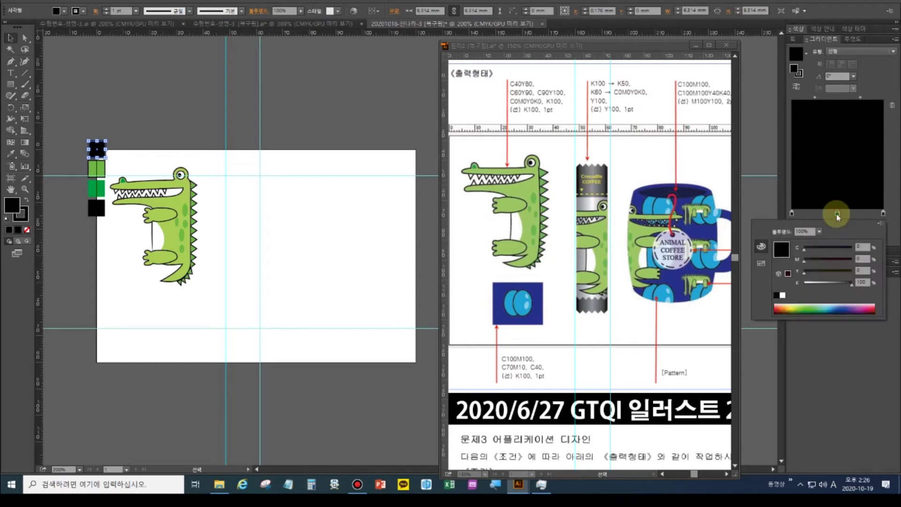
pyautogui.click(866, 281)
pyautogui.write('85')
pyautogui.press('Return')
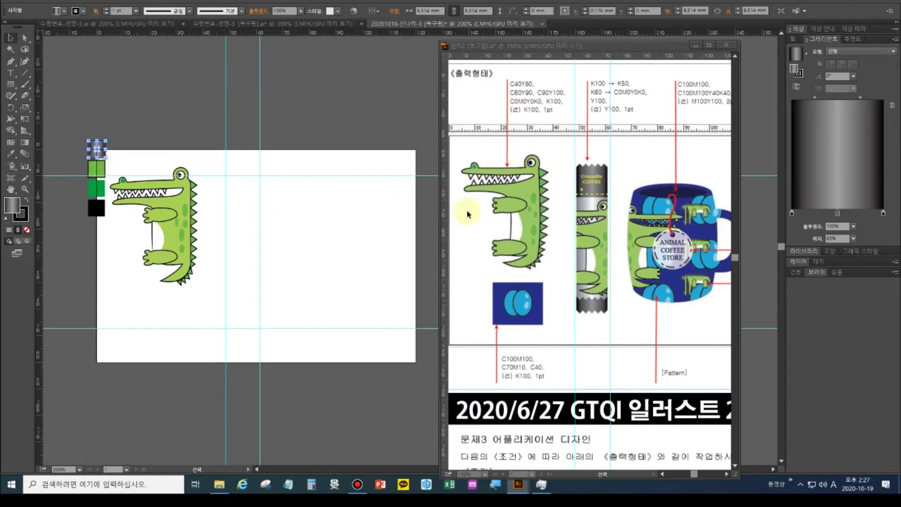
# Select the green second chip, remove its outline, and fill it with a gradient
pyautogui.click(18, 223)
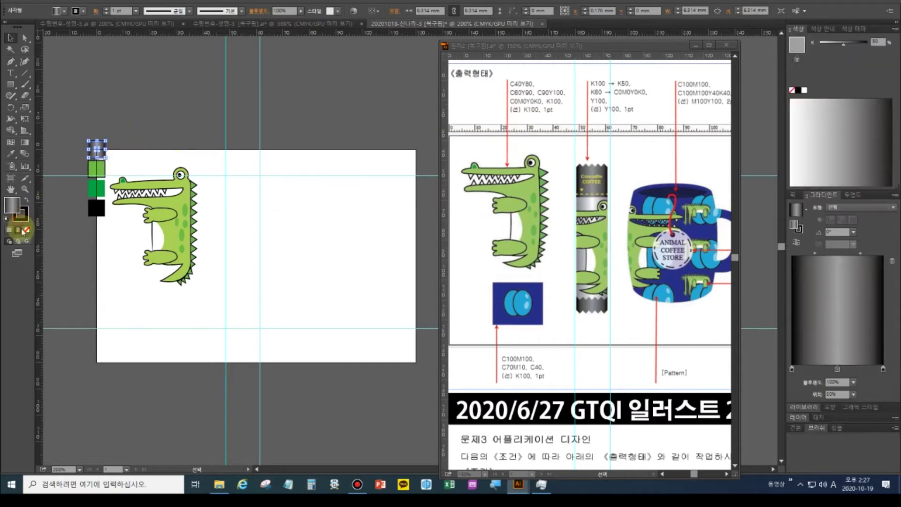
pyautogui.click(99, 168)
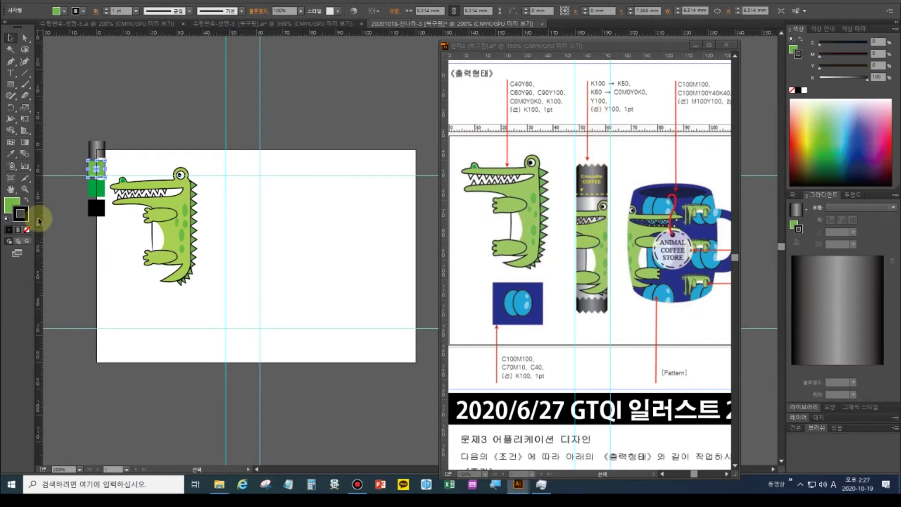
pyautogui.click(28, 231)
pyautogui.press('x')
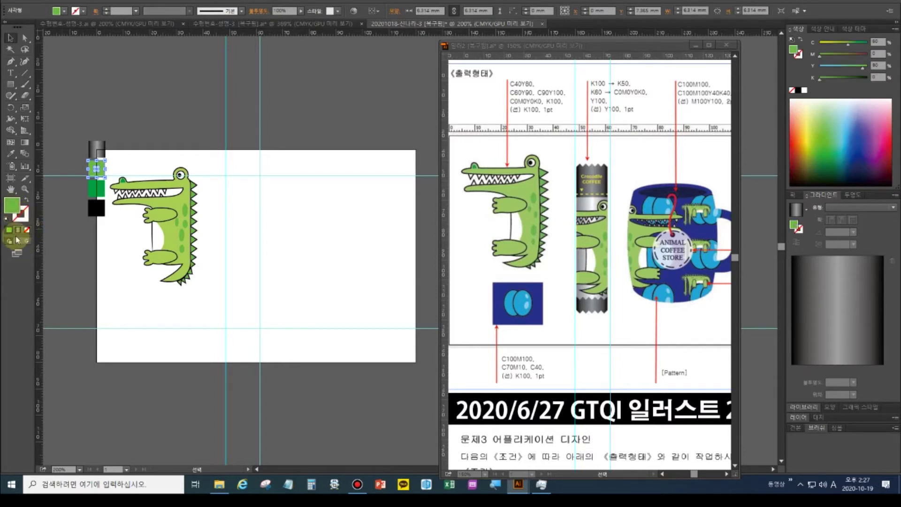
pyautogui.click(18, 231)
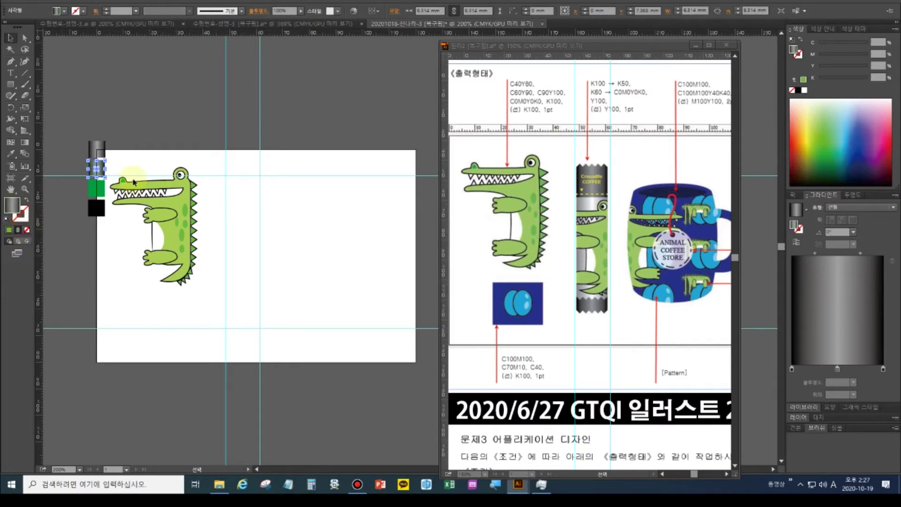
# Set the left gradient stop to K 60 grey and the middle stop to white (K 0)
pyautogui.click(791, 369)
pyautogui.doubleClick(790, 369)
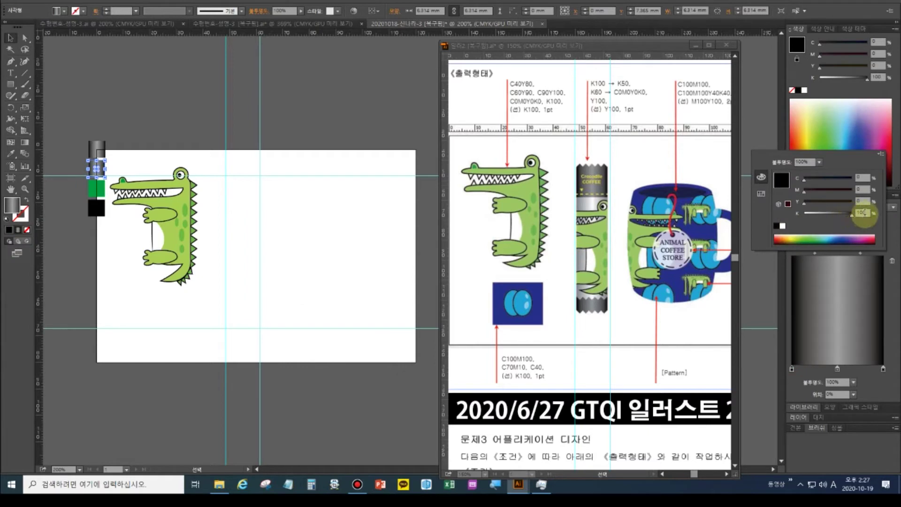
pyautogui.click(863, 213)
pyautogui.write('60')
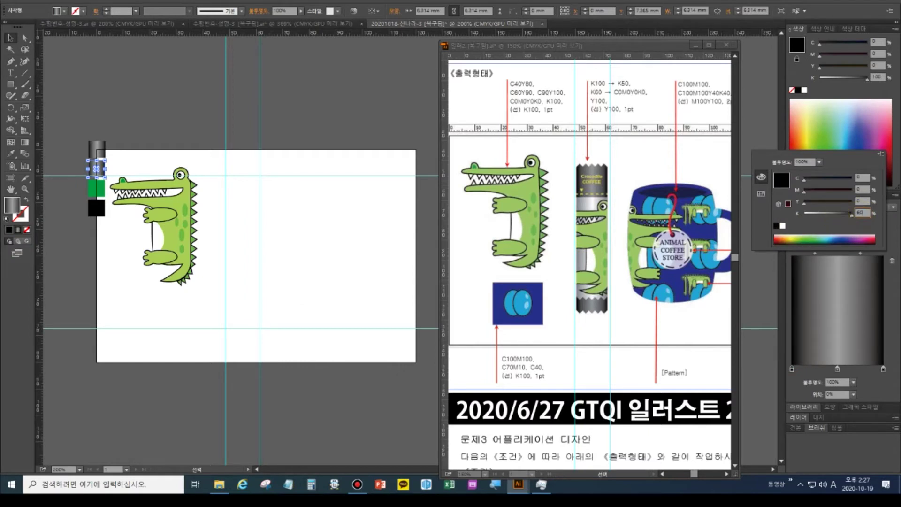
pyautogui.press('Return')
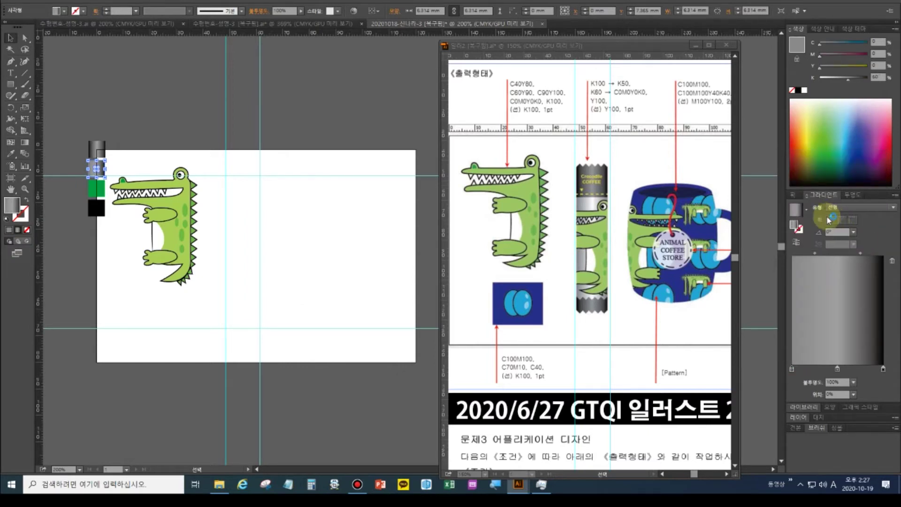
pyautogui.click(837, 369)
pyautogui.doubleClick(838, 370)
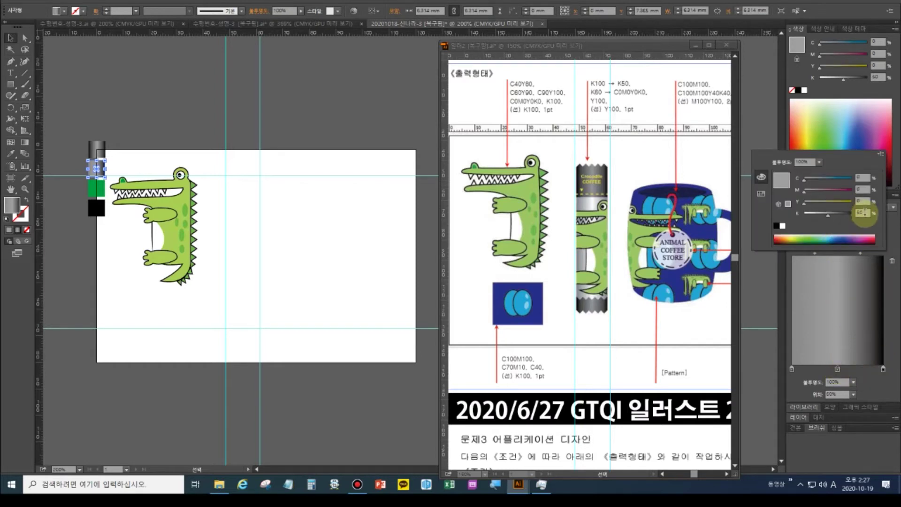
pyautogui.write('0')
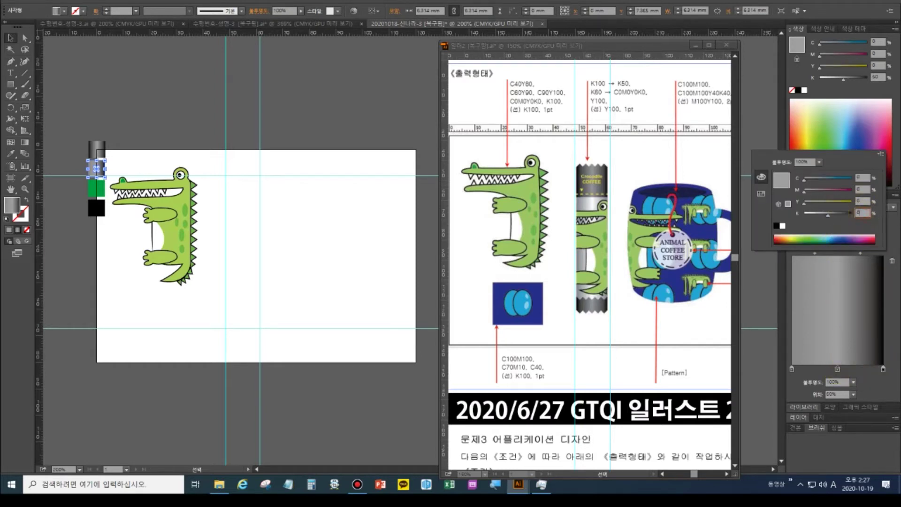
pyautogui.press('Return')
# Switch the right gradient stop to CMYK and set it to K 60 grey
pyautogui.click(883, 369)
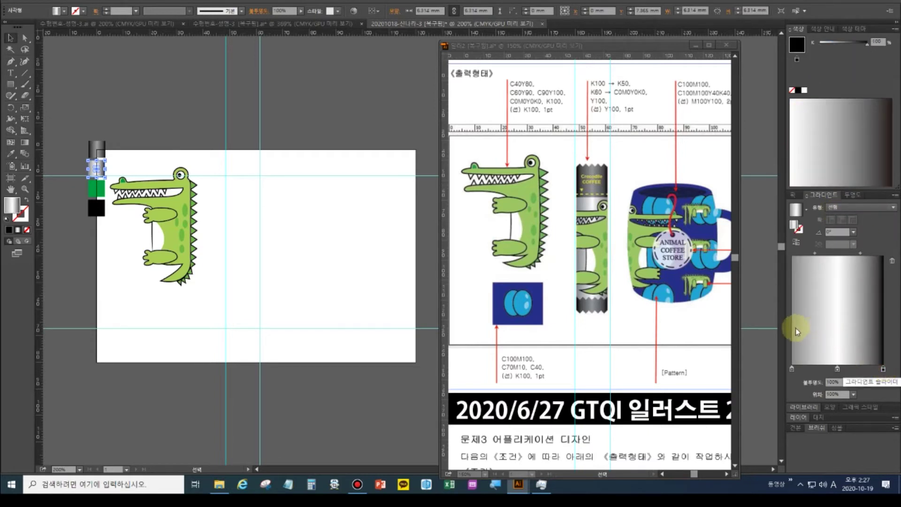
pyautogui.click(11, 153)
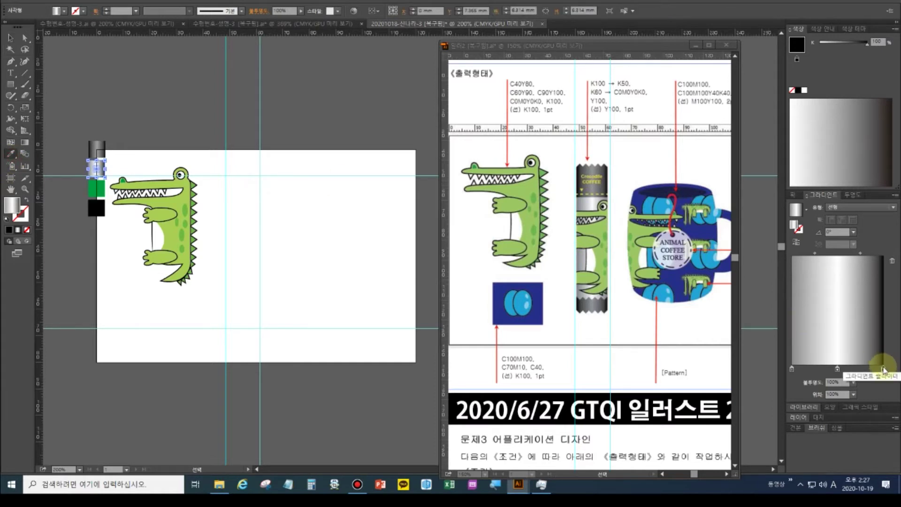
pyautogui.doubleClick(884, 370)
pyautogui.click(883, 370)
pyautogui.doubleClick(883, 371)
pyautogui.click(882, 153)
pyautogui.click(825, 186)
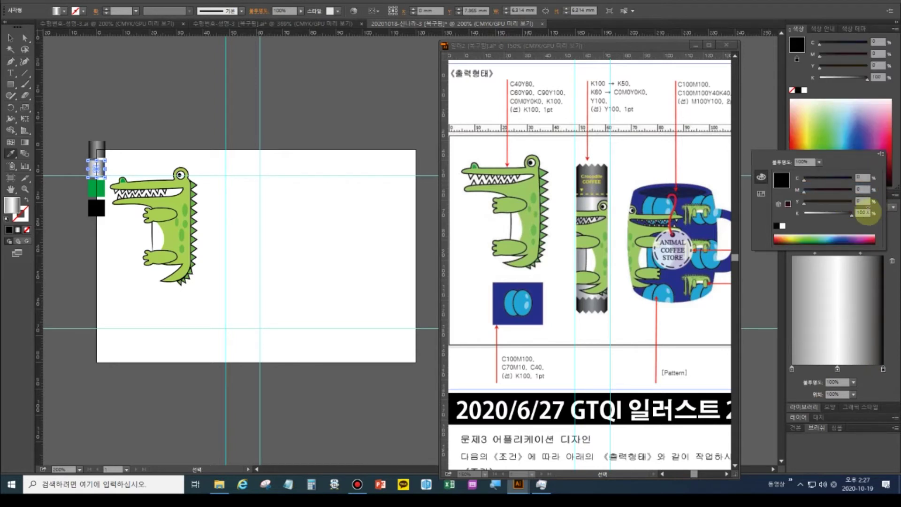
pyautogui.click(868, 211)
pyautogui.write('60')
pyautogui.press('Return')
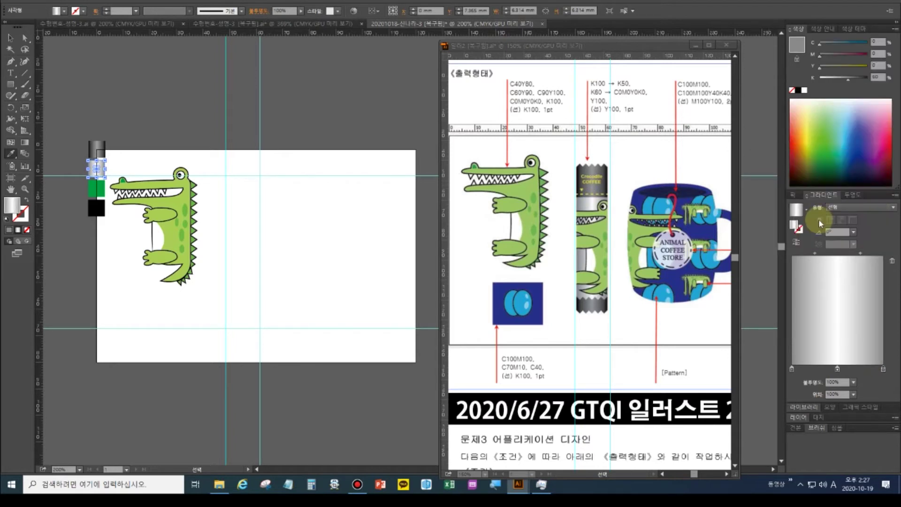
pyautogui.click(11, 39)
# Set the third green chip's cyan to 0, leaving it solid yellow (Y 100)
pyautogui.click(96, 190)
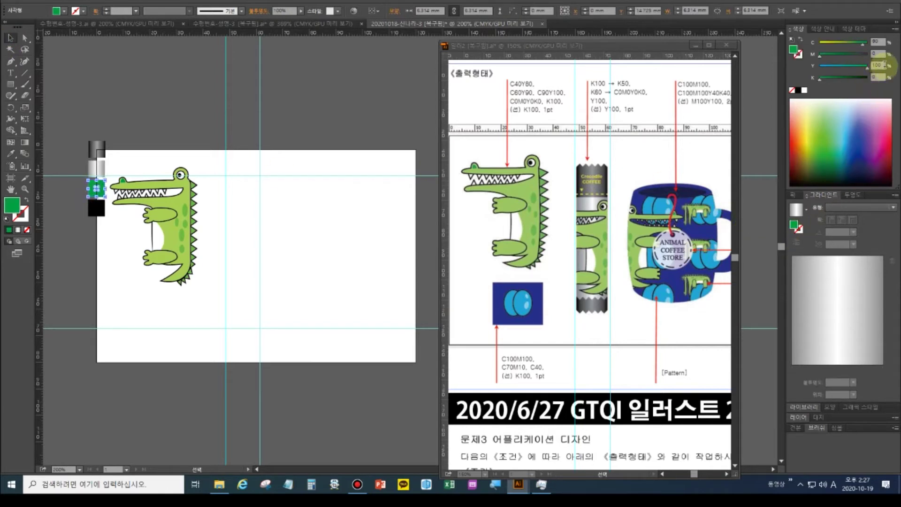
pyautogui.write('0')
pyautogui.press('Return')
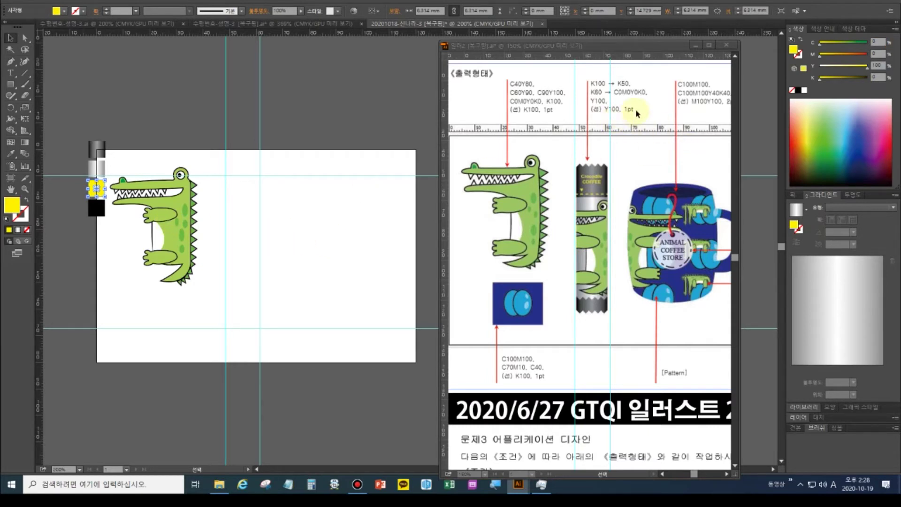
pyautogui.click(594, 197)
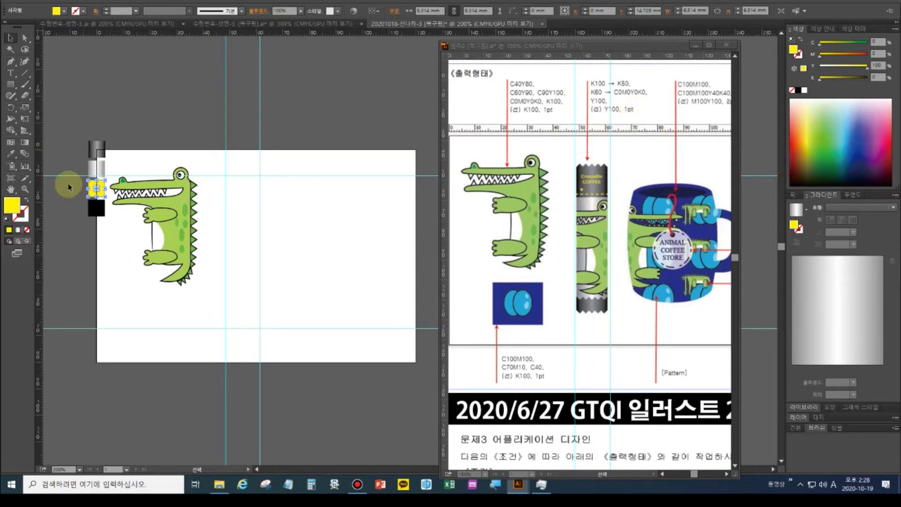
pyautogui.click(10, 85)
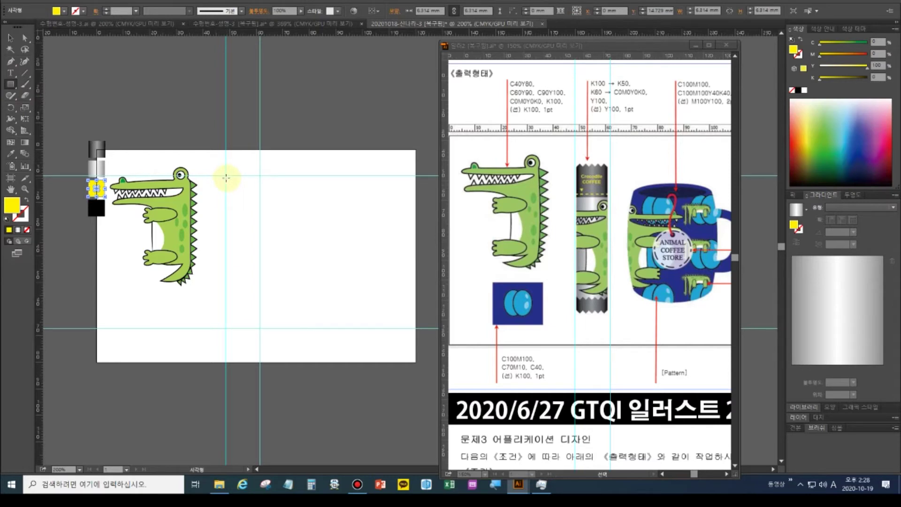
# Draw a tall rectangle for the coffee stick and shift the reference artwork to the right
pyautogui.moveTo(225, 176); pyautogui.dragTo(257, 303)
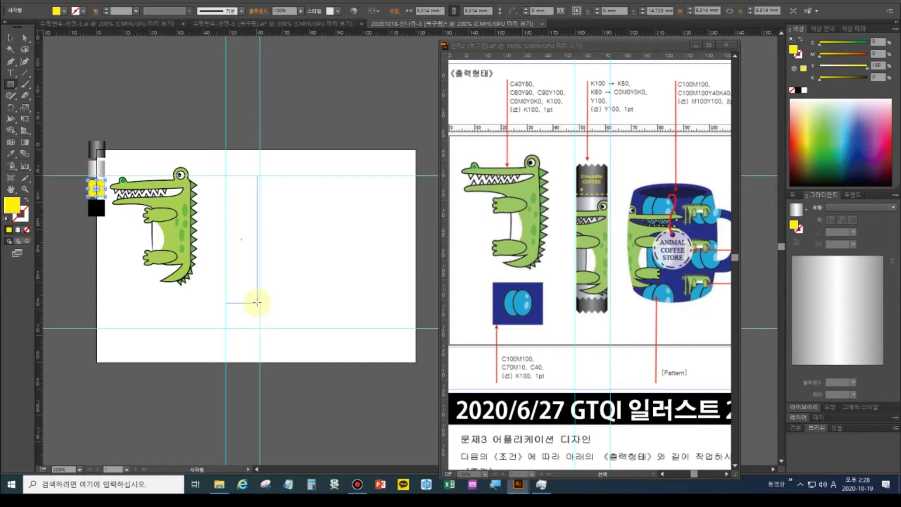
pyautogui.moveTo(257, 302); pyautogui.dragTo(257, 303)
pyautogui.press('v')
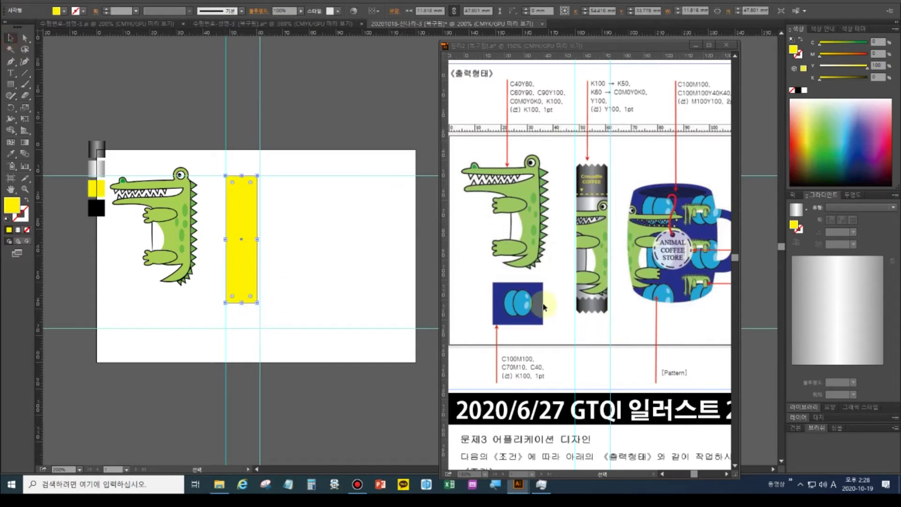
pyautogui.click(492, 286)
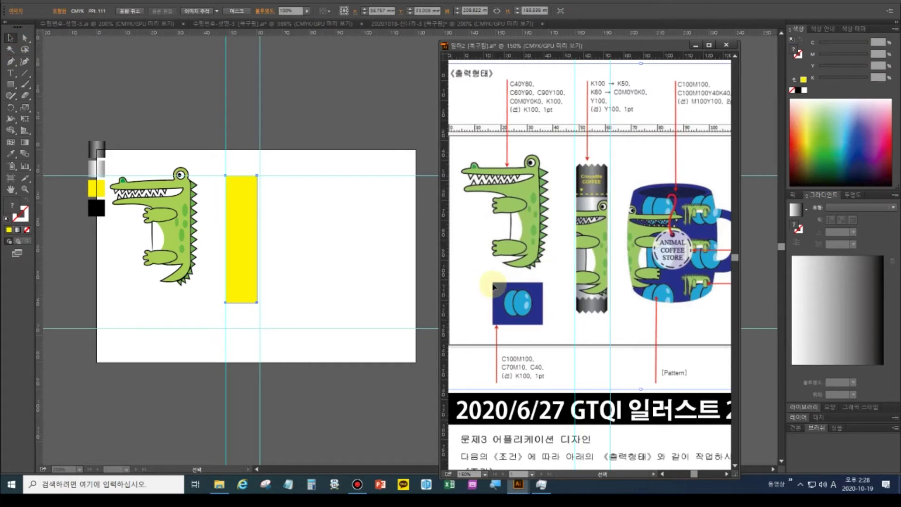
pyautogui.moveTo(555, 287)
pyautogui.mouseDown()
pyautogui.moveTo(582, 288)
pyautogui.moveTo(571, 291)
pyautogui.mouseUp()
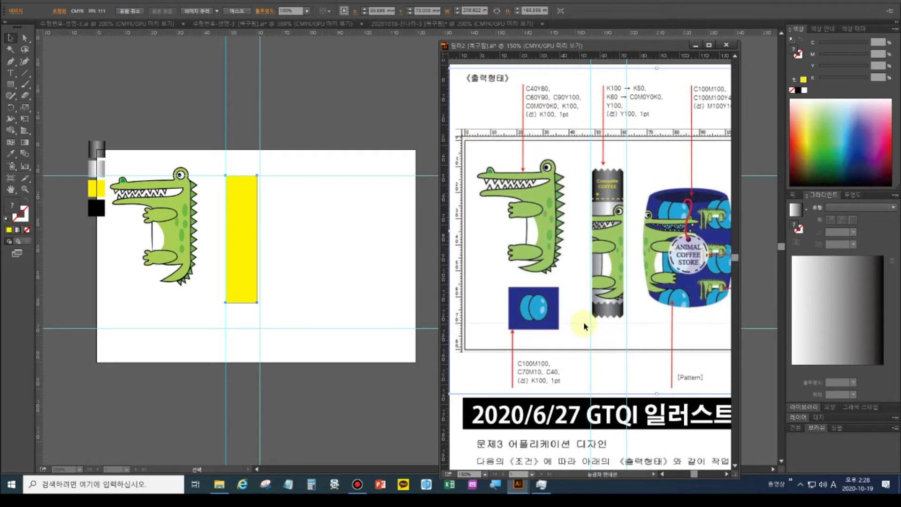
# Copy the grey gradient onto the rectangle, stretch it to about 52 mm tall, and zoom in
pyautogui.click(12, 155)
pyautogui.click(96, 148)
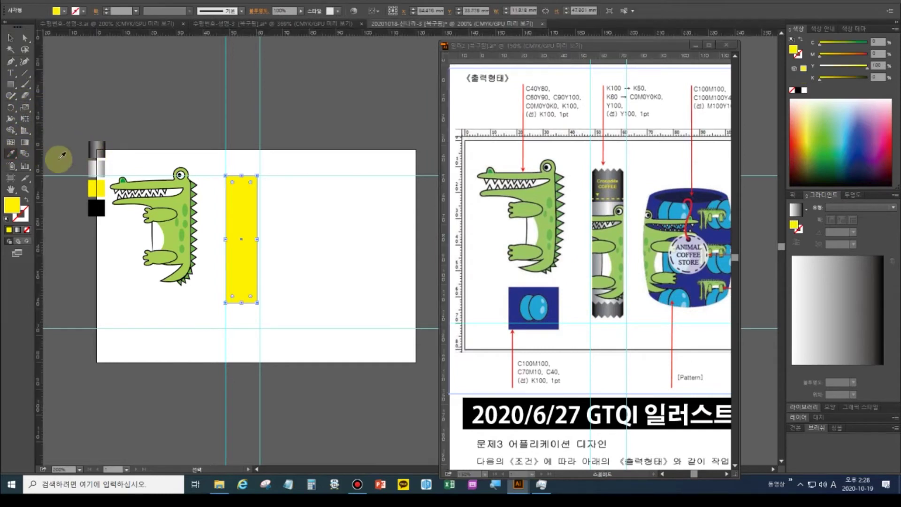
pyautogui.click(97, 149)
pyautogui.click(10, 37)
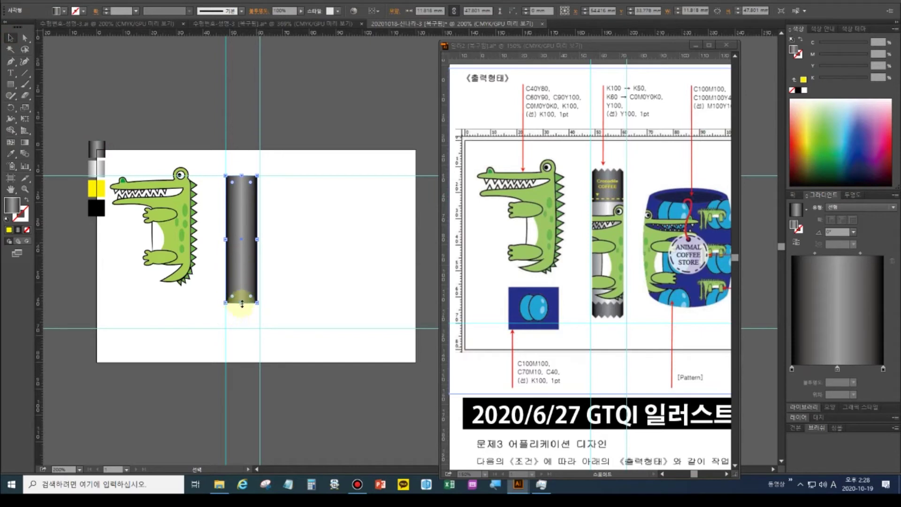
pyautogui.moveTo(242, 303); pyautogui.dragTo(239, 315)
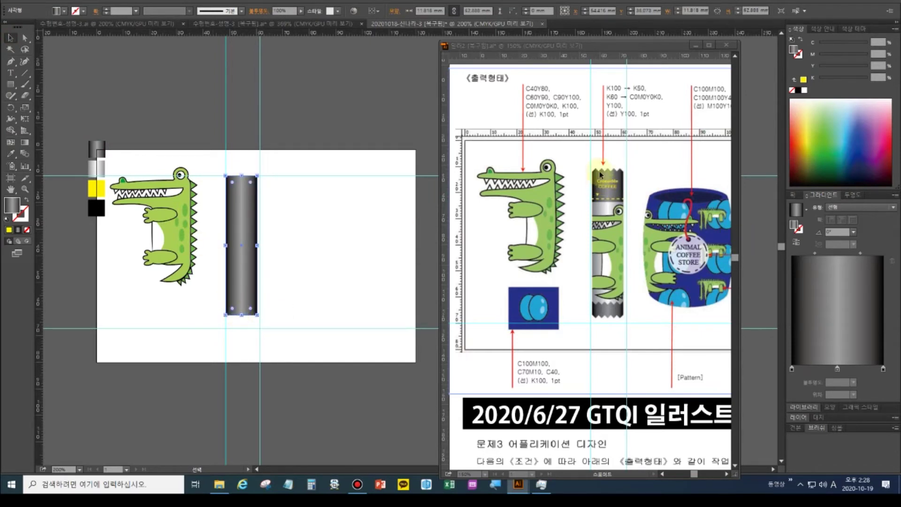
pyautogui.click(25, 190)
pyautogui.moveTo(240, 173); pyautogui.dragTo(402, 305)
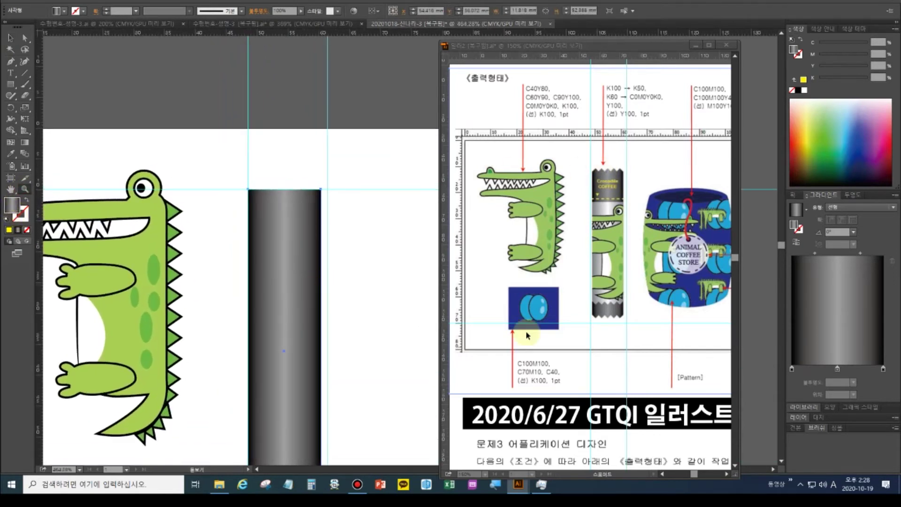
# Draw a small green triangle above the bar with the Polygon tool and align the bar to the guide
pyautogui.keyDown('ctrl'); pyautogui.click(208, 149); pyautogui.keyUp('ctrl')
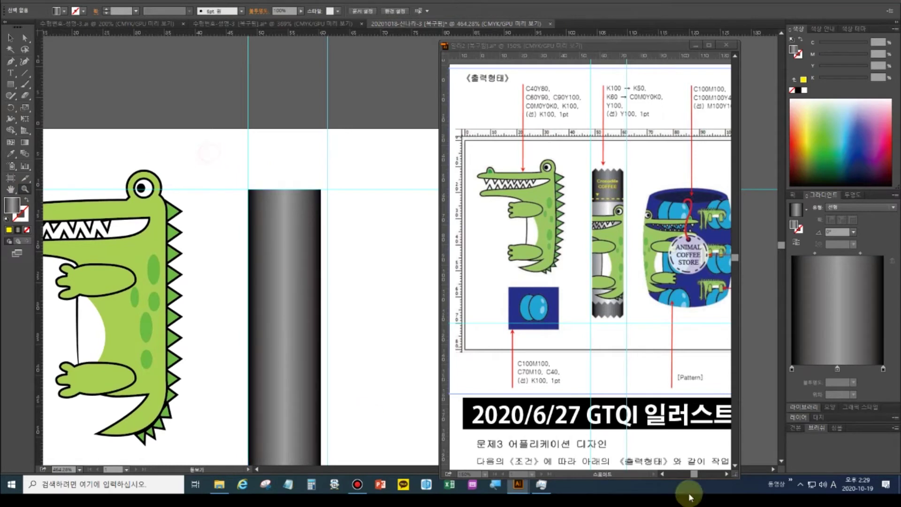
pyautogui.click(11, 84)
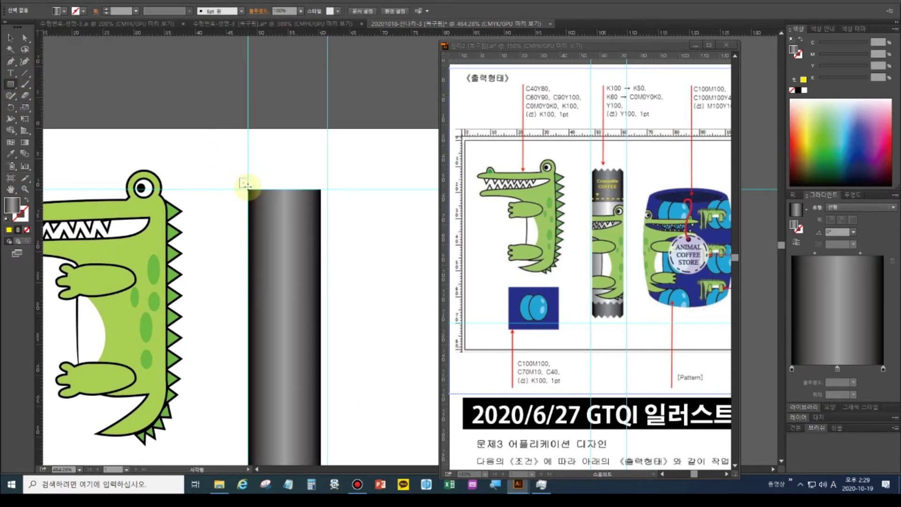
pyautogui.moveTo(238, 178); pyautogui.dragTo(250, 188)
pyautogui.press('Delete')
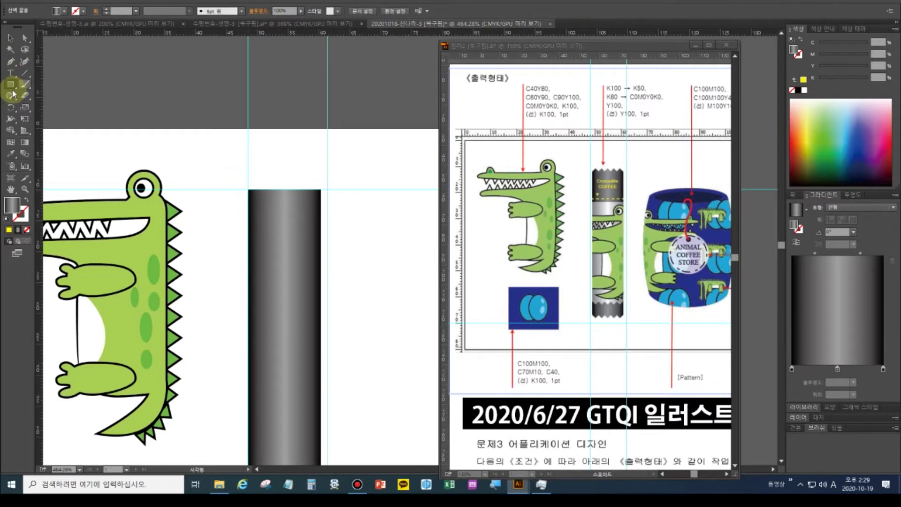
pyautogui.click(11, 85)
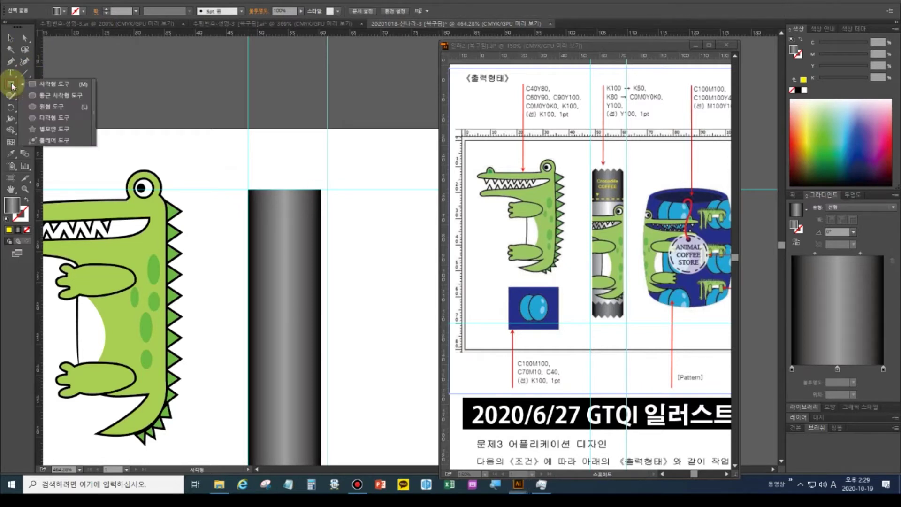
pyautogui.click(54, 122)
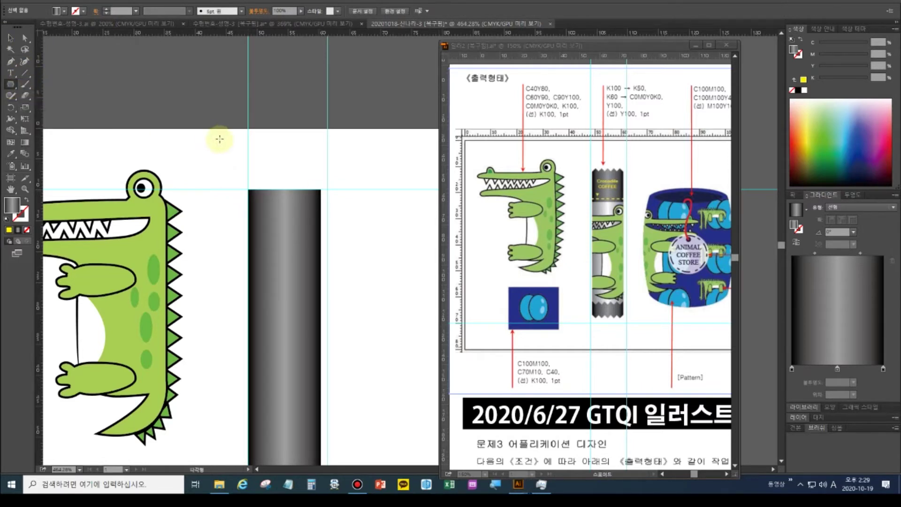
pyautogui.moveTo(241, 147); pyautogui.dragTo(255, 159)
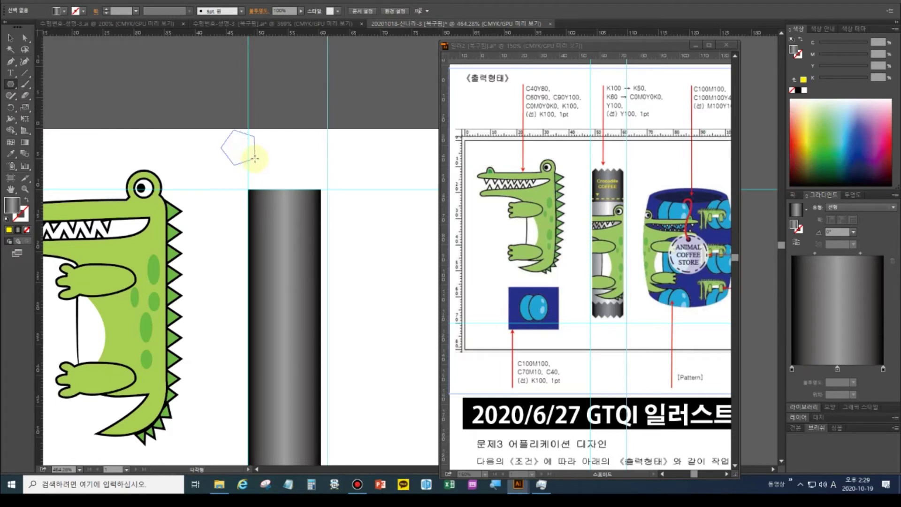
pyautogui.press('Down')
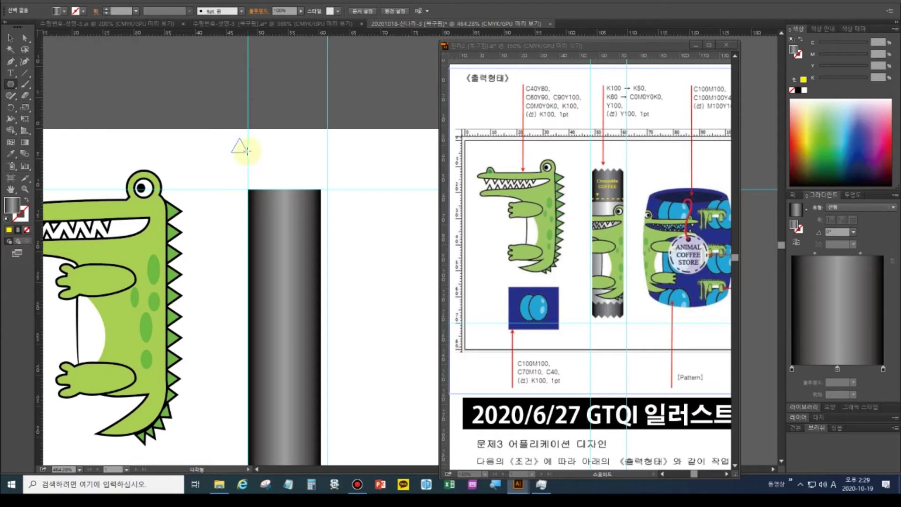
pyautogui.moveTo(247, 151); pyautogui.dragTo(249, 153)
pyautogui.click(11, 37)
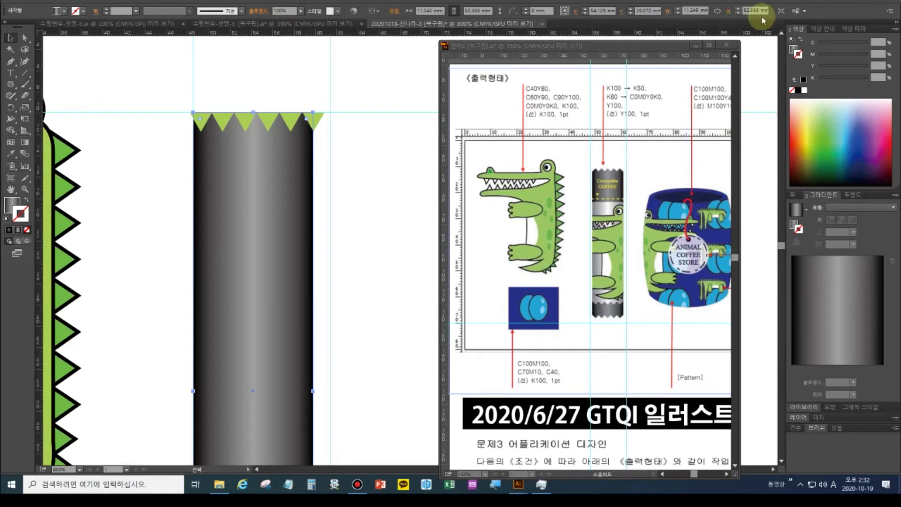
pyautogui.moveTo(193, 391); pyautogui.dragTo(202, 392)
# Subtract the triangle row from the bar with Minus Front, then widen the notched bar on both sides
pyautogui.click(364, 145)
pyautogui.moveTo(175, 96); pyautogui.dragTo(386, 307)
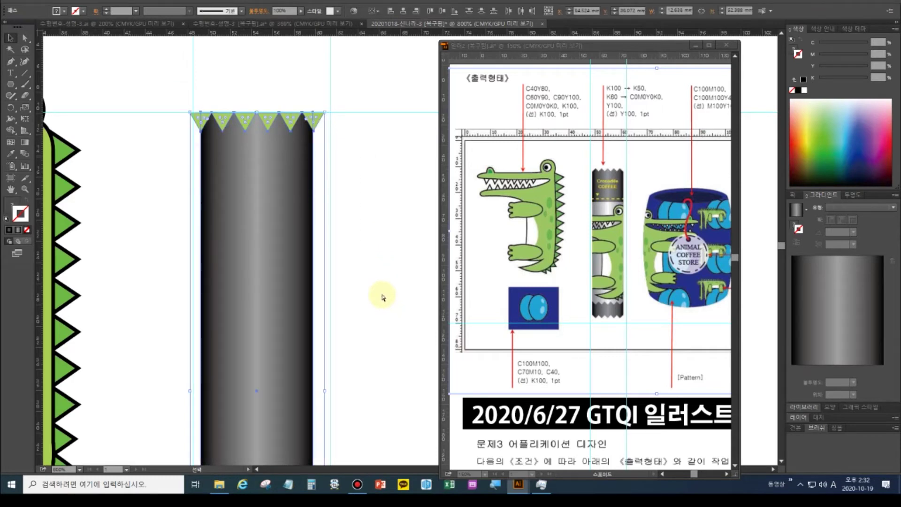
pyautogui.hotkey('ctrl', 'shift', 'F9')
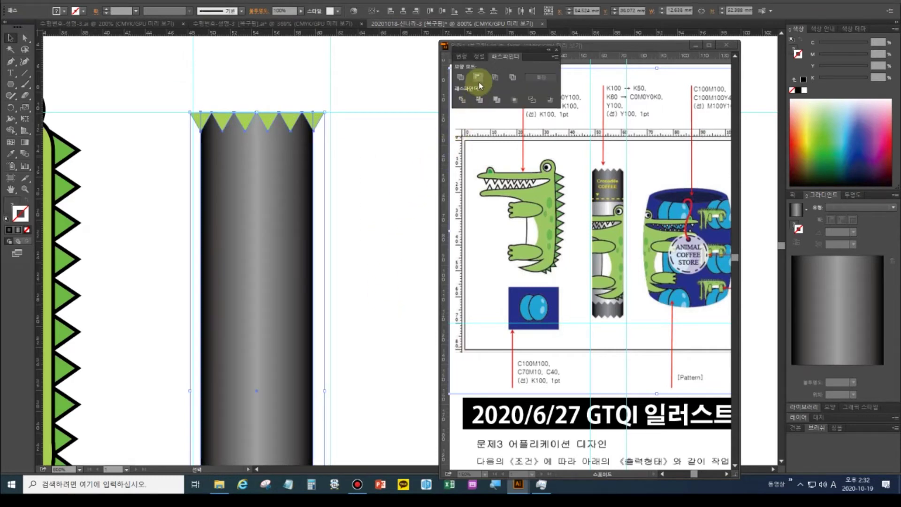
pyautogui.click(478, 77)
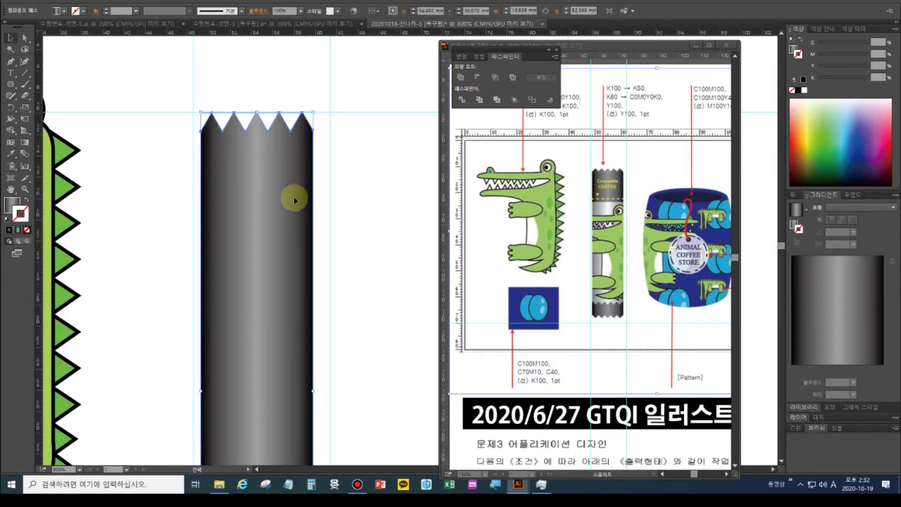
pyautogui.moveTo(201, 390); pyautogui.dragTo(194, 390)
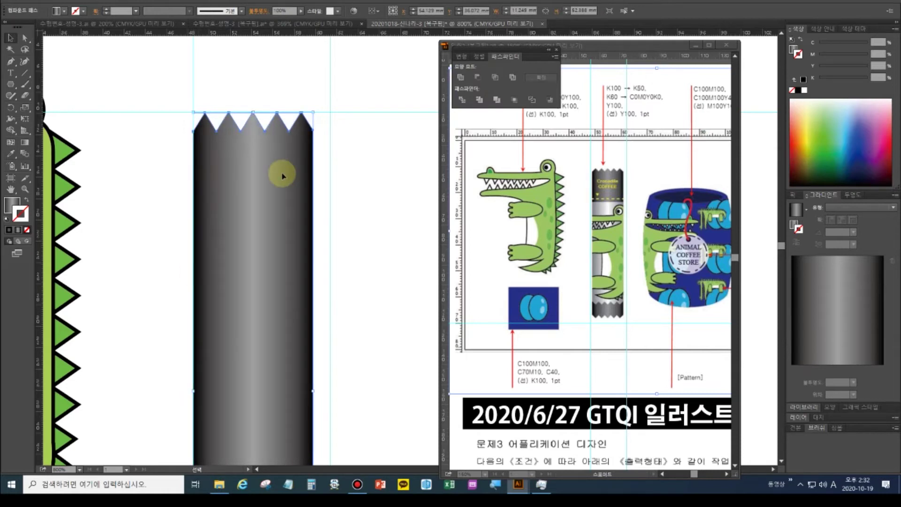
pyautogui.moveTo(312, 393); pyautogui.dragTo(317, 395)
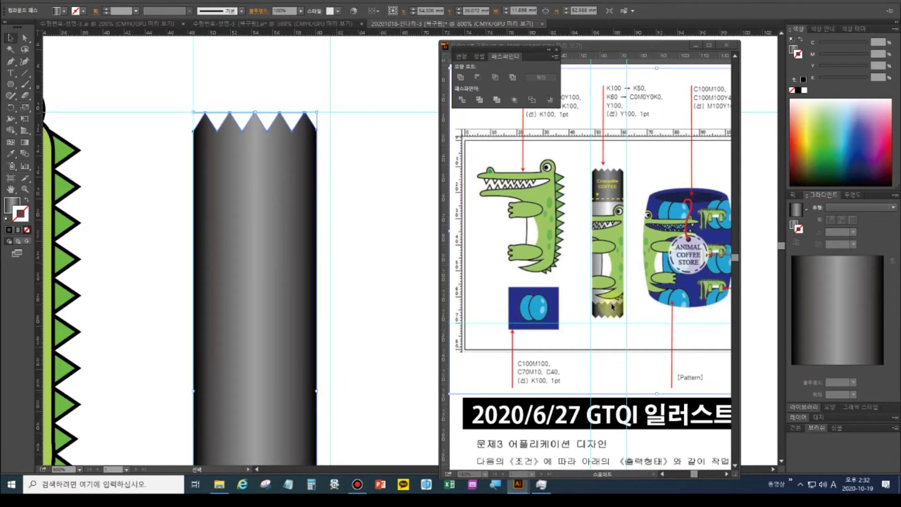
pyautogui.doubleClick(10, 190)
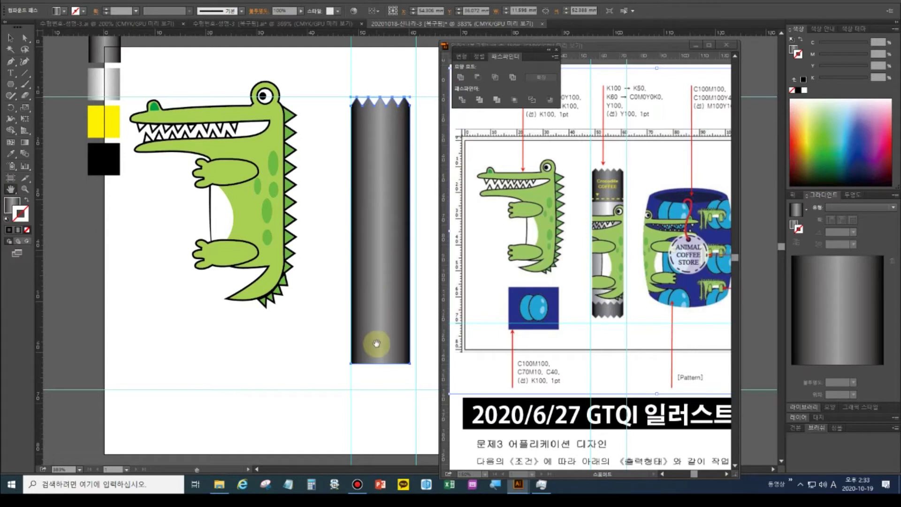
# Make a horizontally reflected copy of the notched bar and nudge it down to form the bottom zigzag
pyautogui.rightClick(391, 135)
pyautogui.click(337, 163)
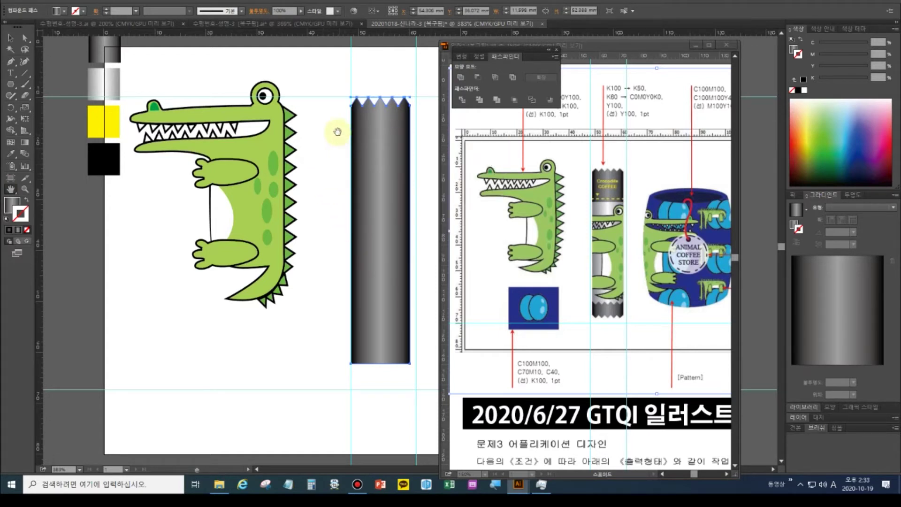
pyautogui.click(318, 112)
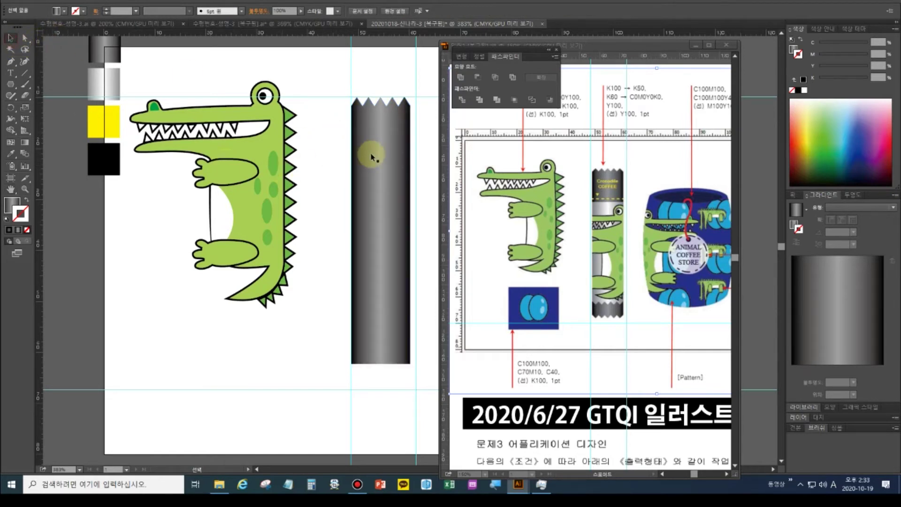
pyautogui.click(376, 170)
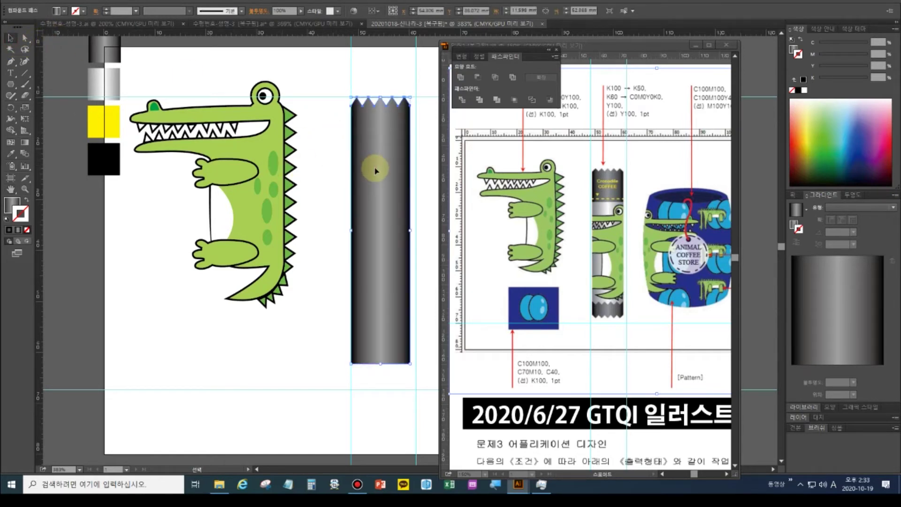
pyautogui.click(16, 162)
pyautogui.moveTo(11, 109); pyautogui.dragTo(61, 114)
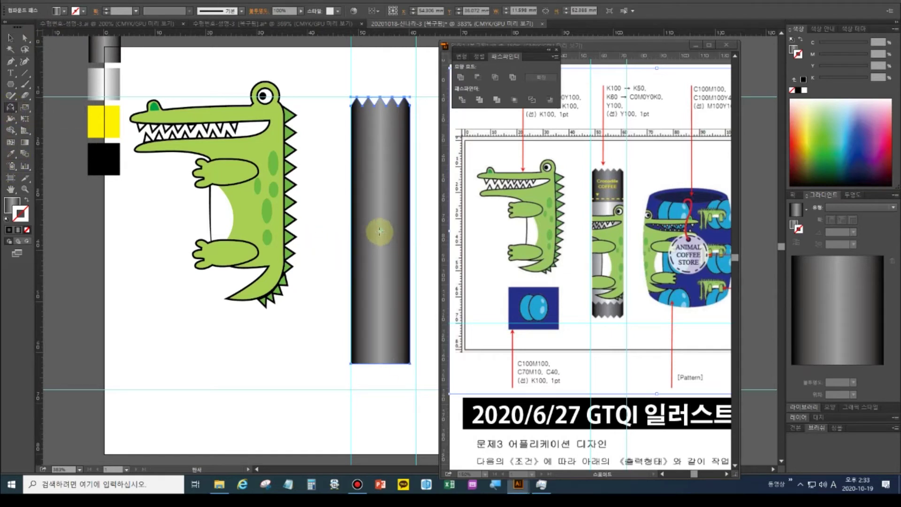
pyautogui.keyDown('alt'); pyautogui.click(380, 233); pyautogui.keyUp('alt')
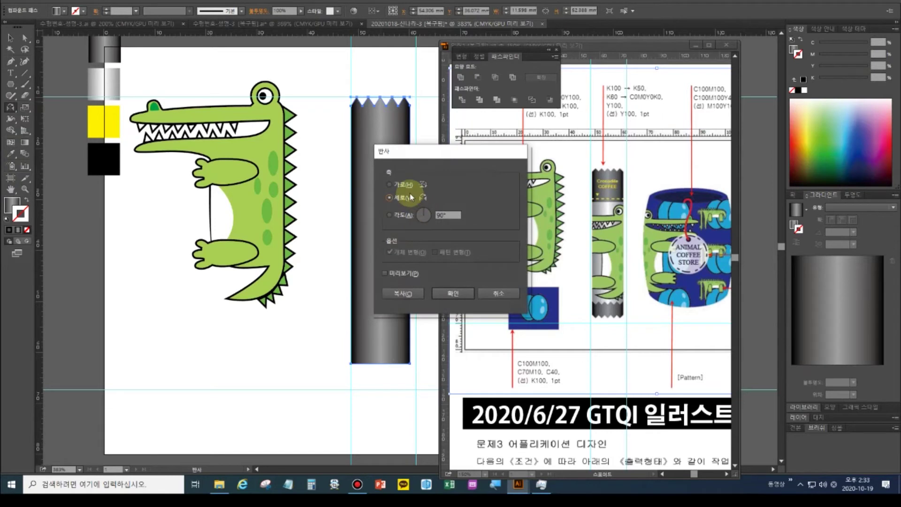
pyautogui.click(394, 291)
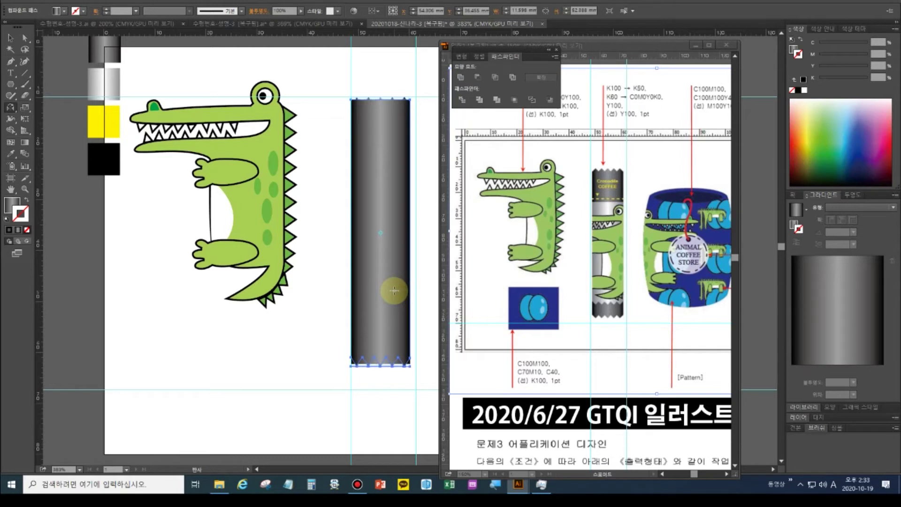
pyautogui.press('Down')
pyautogui.press('Down')
pyautogui.press('Down')
pyautogui.press('Down')
pyautogui.press('Down')
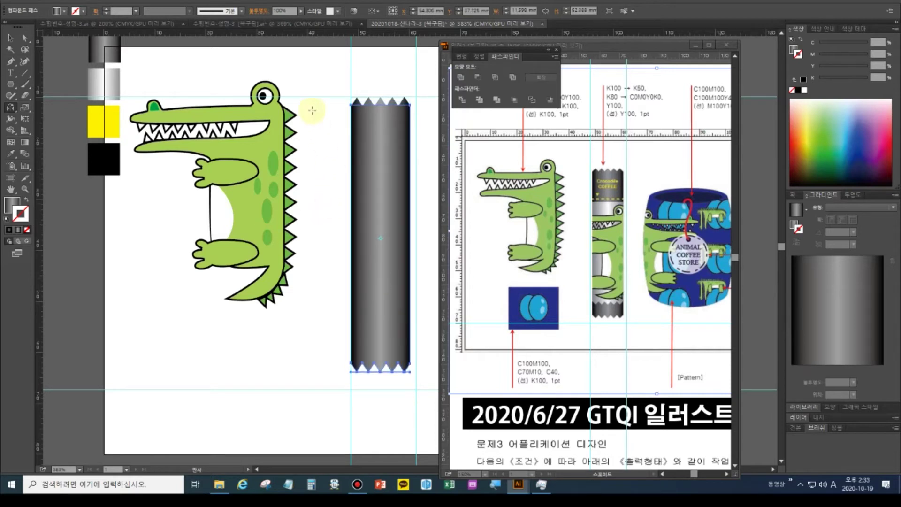
pyautogui.press('v')
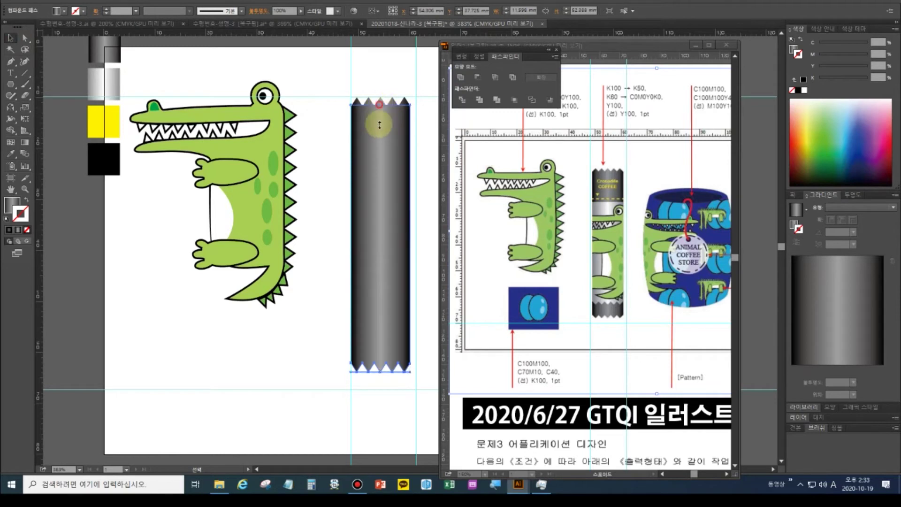
pyautogui.click(307, 305)
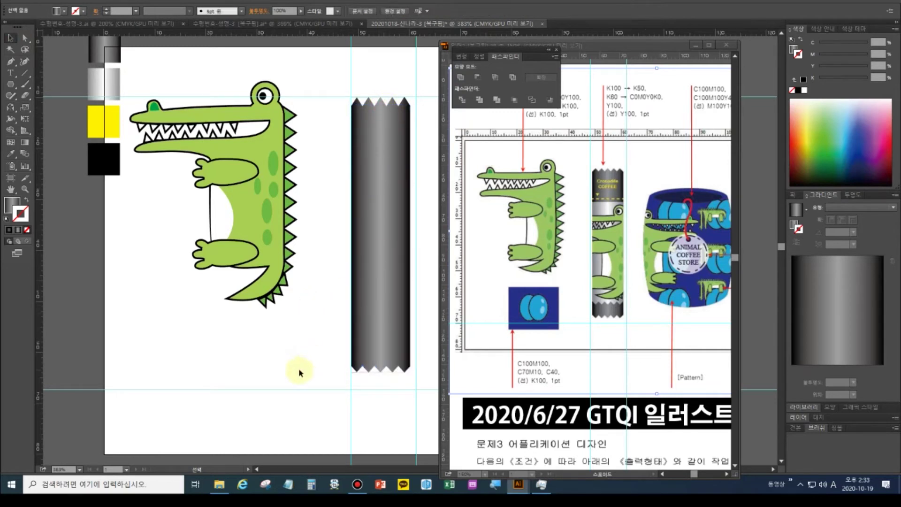
# Duplicate the cylinder's middle section and give it the lighter grey gradient
pyautogui.click(612, 307)
pyautogui.click(615, 304)
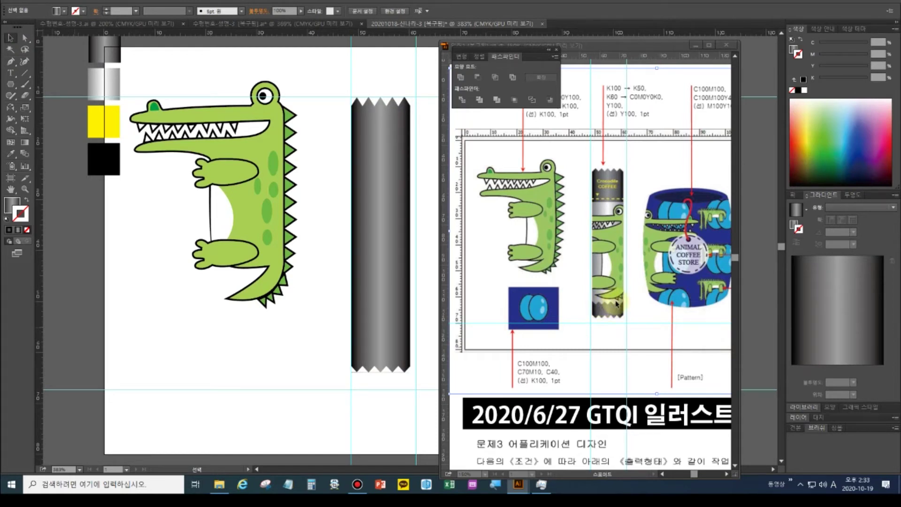
pyautogui.click(393, 246)
pyautogui.moveTo(393, 246); pyautogui.dragTo(375, 237)
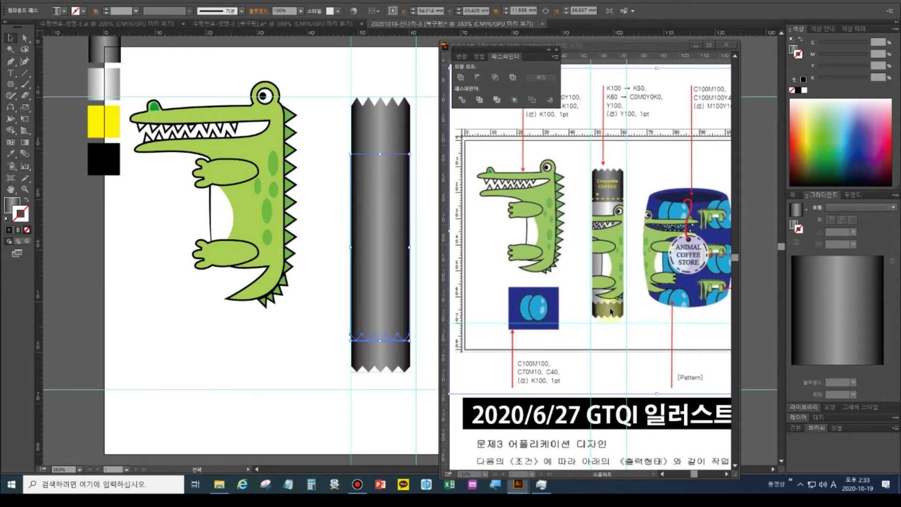
pyautogui.click(10, 154)
pyautogui.click(112, 92)
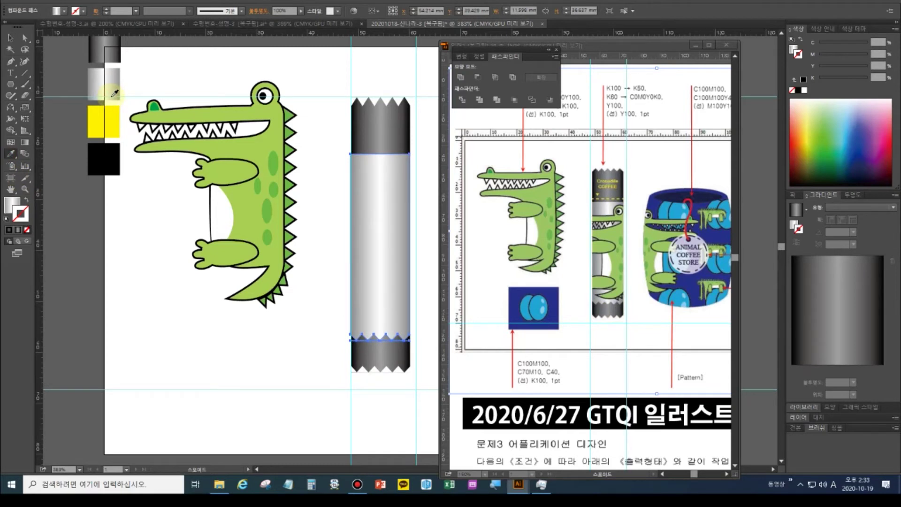
pyautogui.click(10, 37)
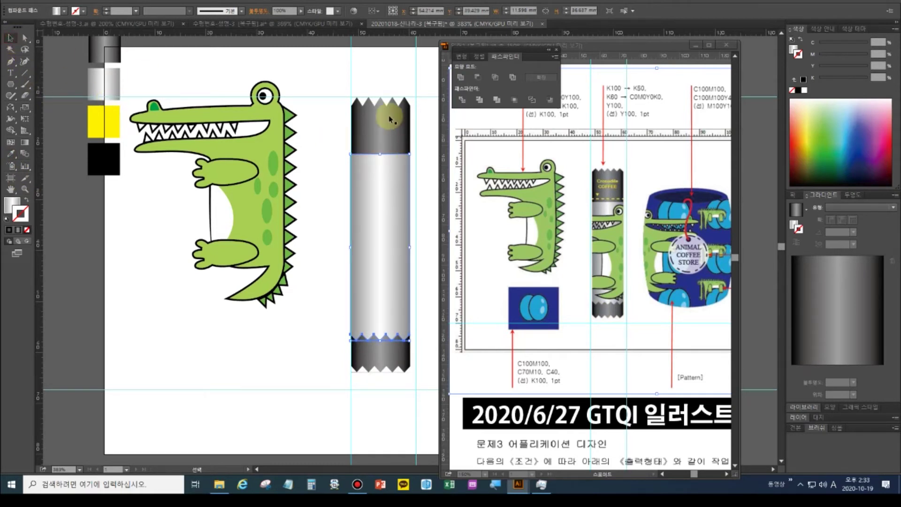
# Unite the top and bottom zigzag caps into one shape and clear the selection
pyautogui.click(388, 147)
pyautogui.click(378, 370)
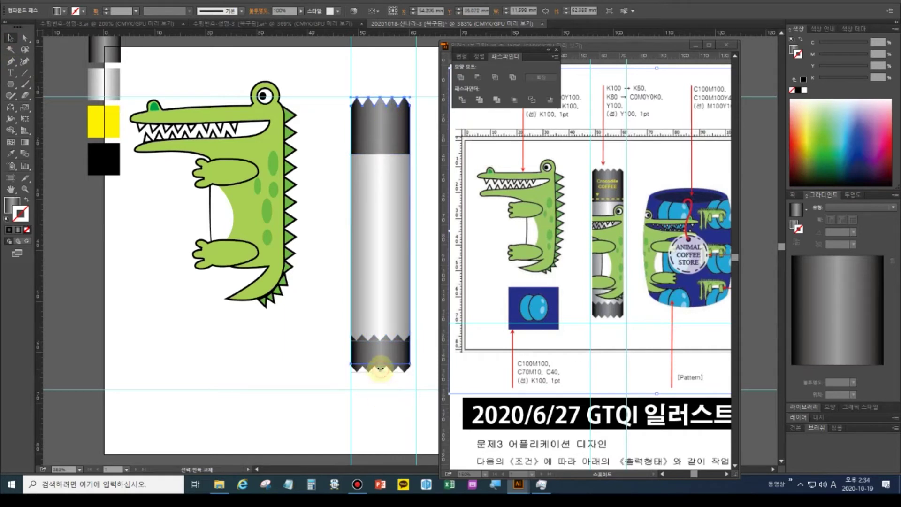
pyautogui.click(308, 101)
pyautogui.click(394, 143)
pyautogui.keyDown('shift'); pyautogui.click(382, 373); pyautogui.keyUp('shift')
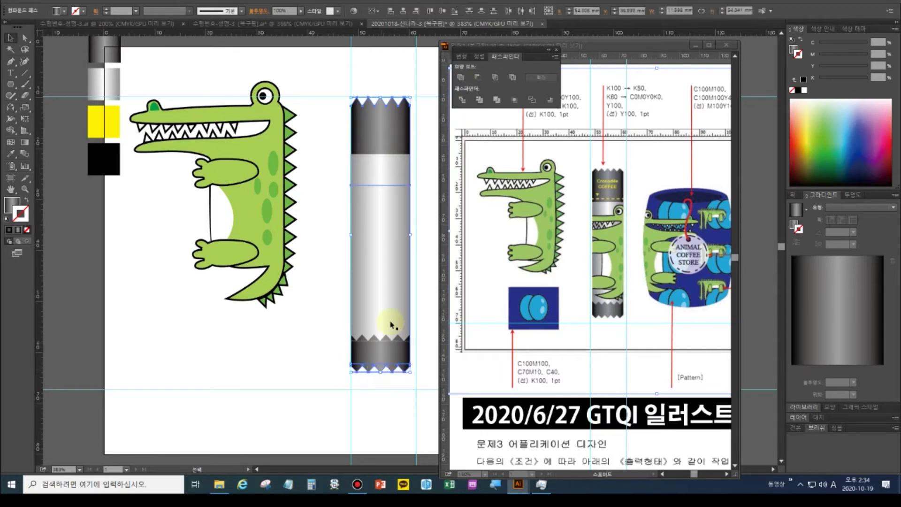
pyautogui.click(461, 77)
pyautogui.rightClick(395, 105)
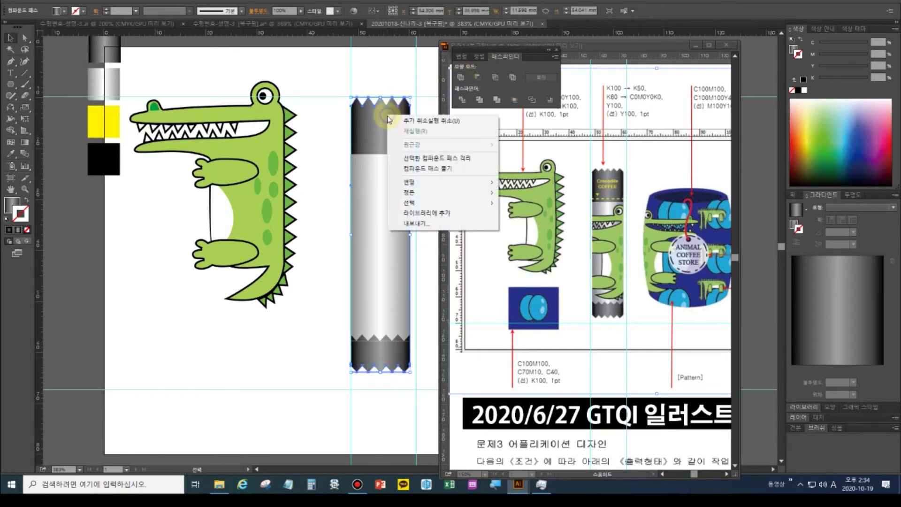
pyautogui.click(311, 364)
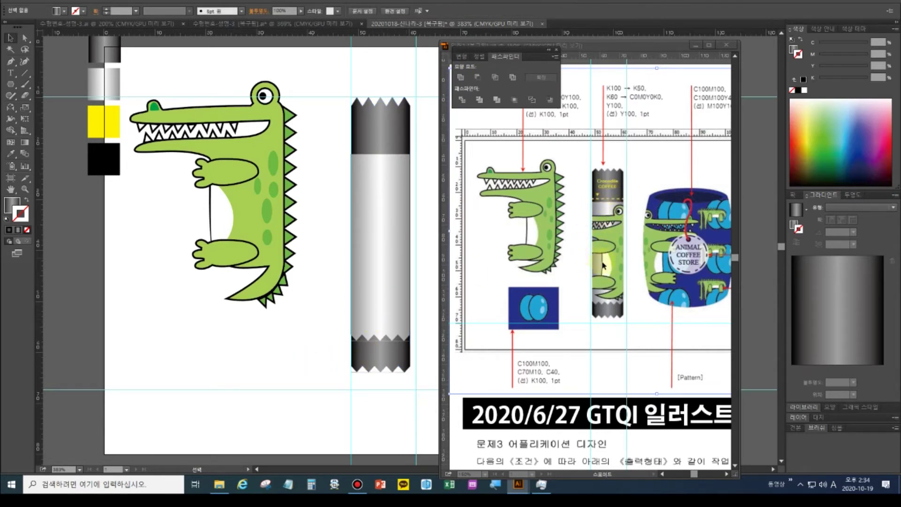
# Group all the crocodile's parts, discarding a misplaced first copy
pyautogui.click(266, 180)
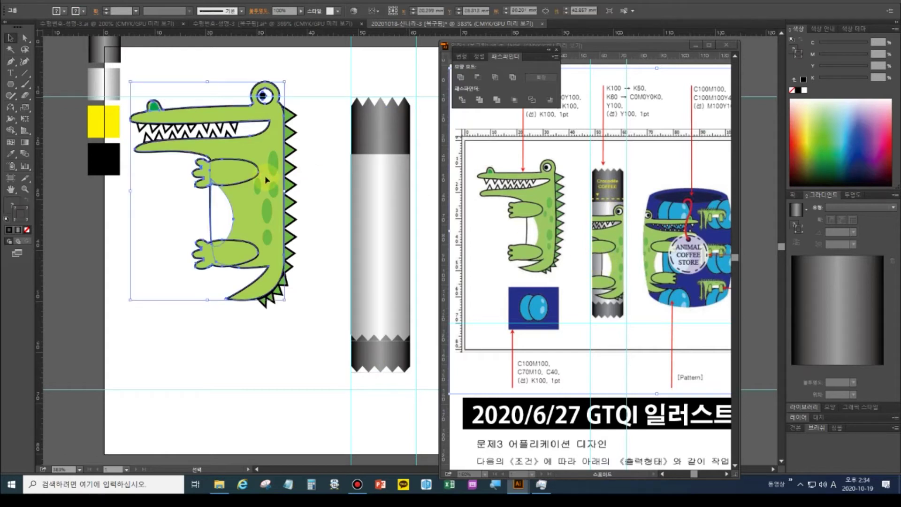
pyautogui.moveTo(266, 180); pyautogui.dragTo(371, 259)
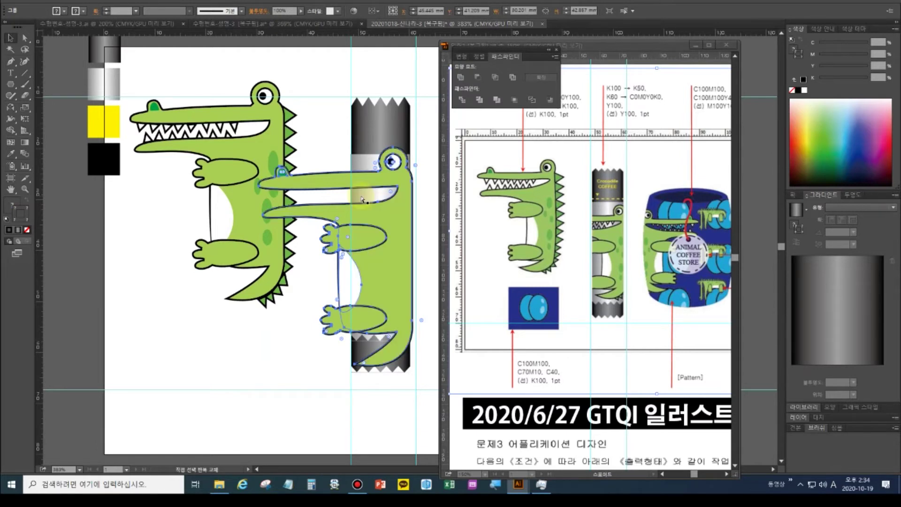
pyautogui.press('v')
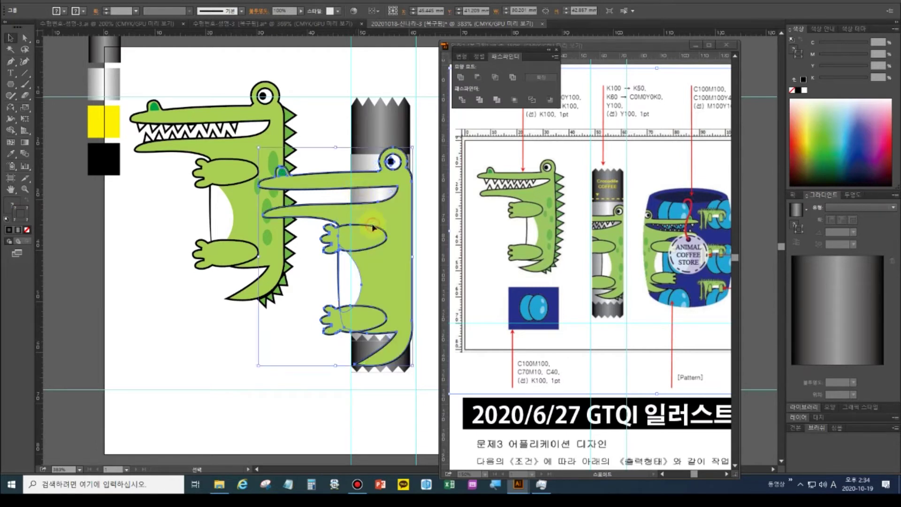
pyautogui.press('Delete')
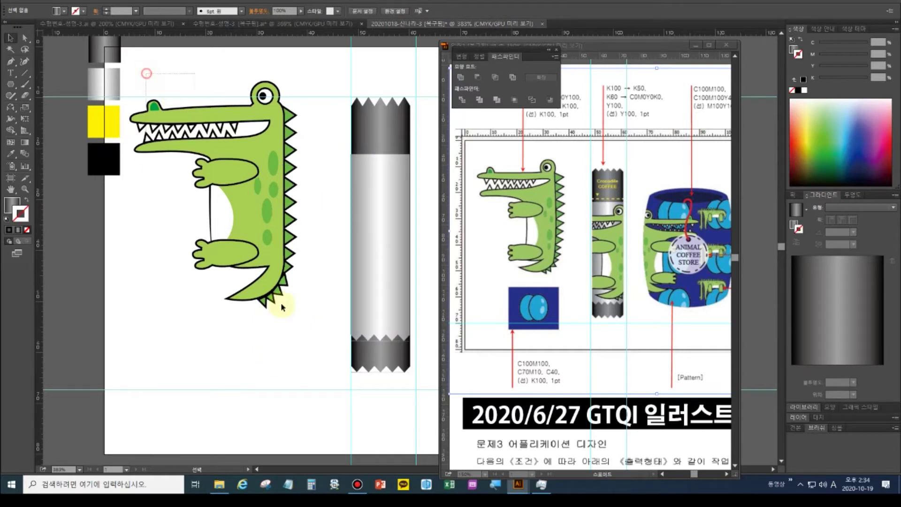
pyautogui.click(277, 305)
pyautogui.hotkey('ctrl', 'g')
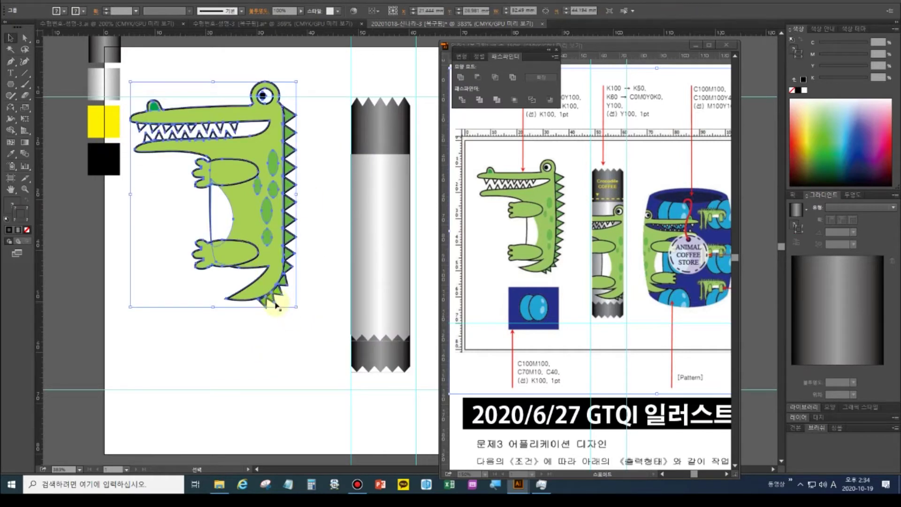
# Place a crocodile copy in front of the cylinder, shrink it, and move it to the middle
pyautogui.moveTo(339, 78); pyautogui.dragTo(434, 415)
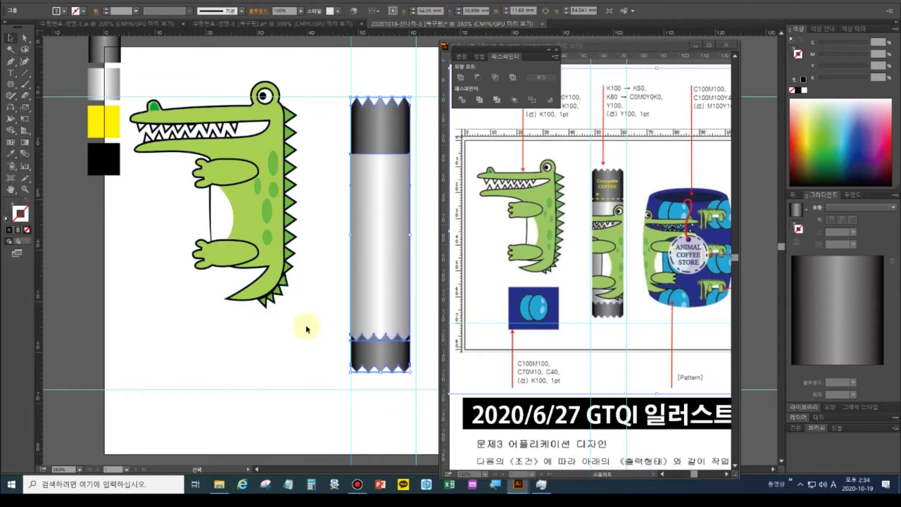
pyautogui.moveTo(266, 203); pyautogui.dragTo(400, 246)
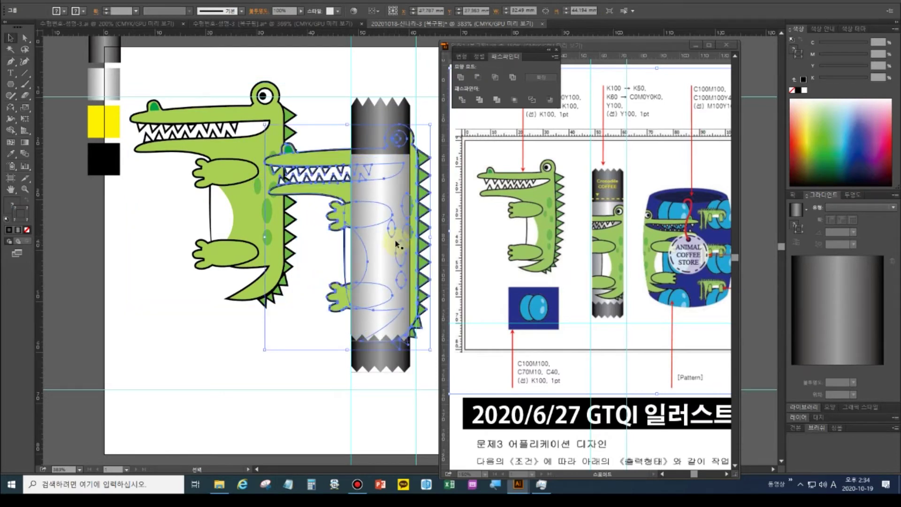
pyautogui.hotkey('ctrl', 'shift', ']')
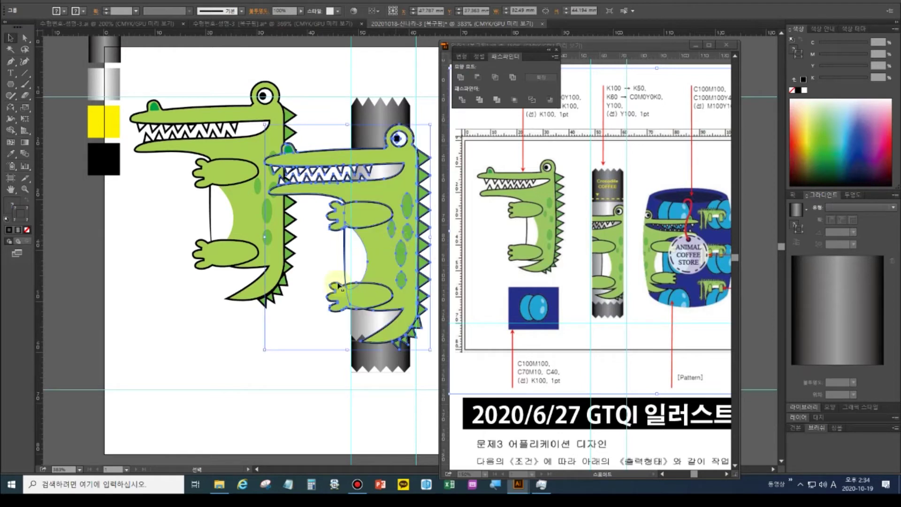
pyautogui.moveTo(265, 346); pyautogui.dragTo(317, 331)
pyautogui.moveTo(396, 241); pyautogui.dragTo(399, 271)
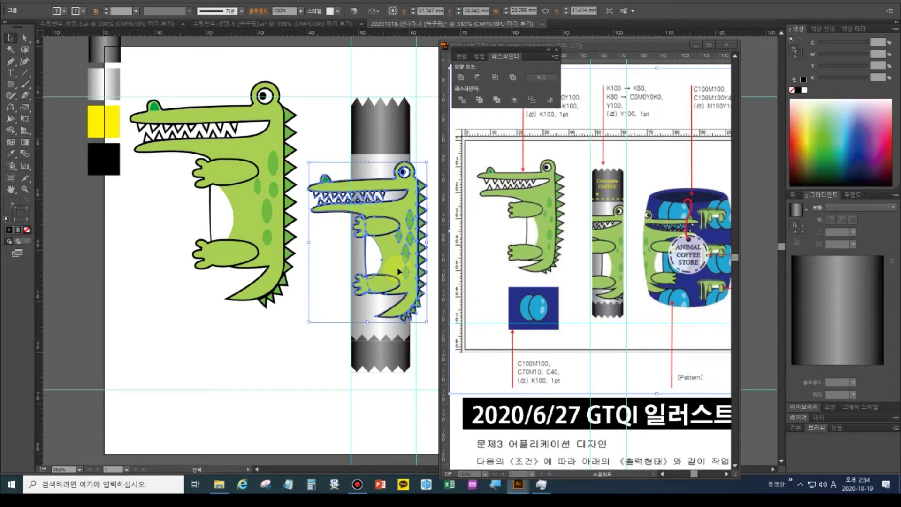
# Stretch the crocodile copy slightly taller and narrow it to 19.063 mm, then select the cylinder group
pyautogui.moveTo(366, 322); pyautogui.dragTo(365, 332)
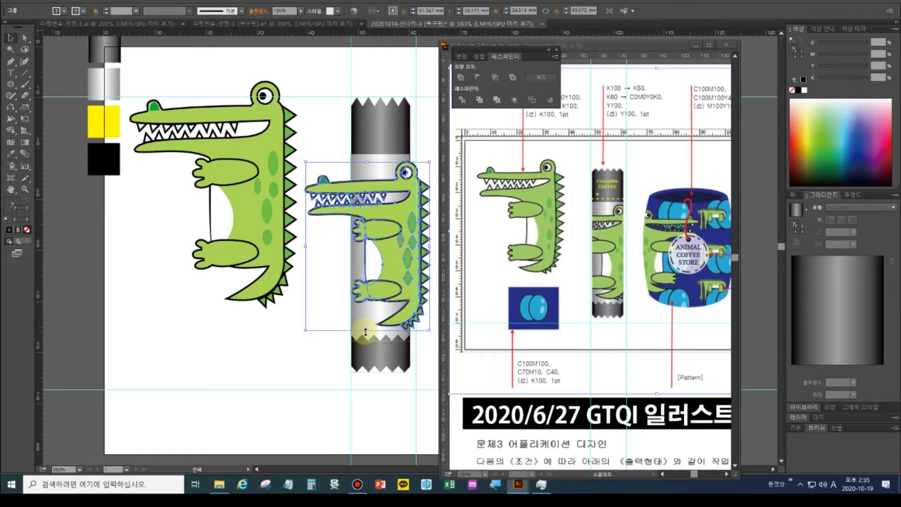
pyautogui.moveTo(430, 248); pyautogui.dragTo(421, 250)
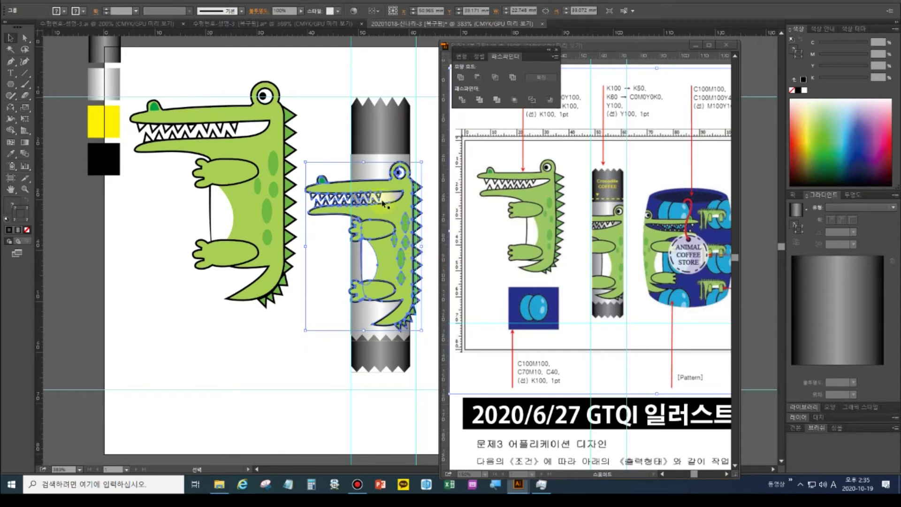
pyautogui.moveTo(305, 247); pyautogui.dragTo(314, 247)
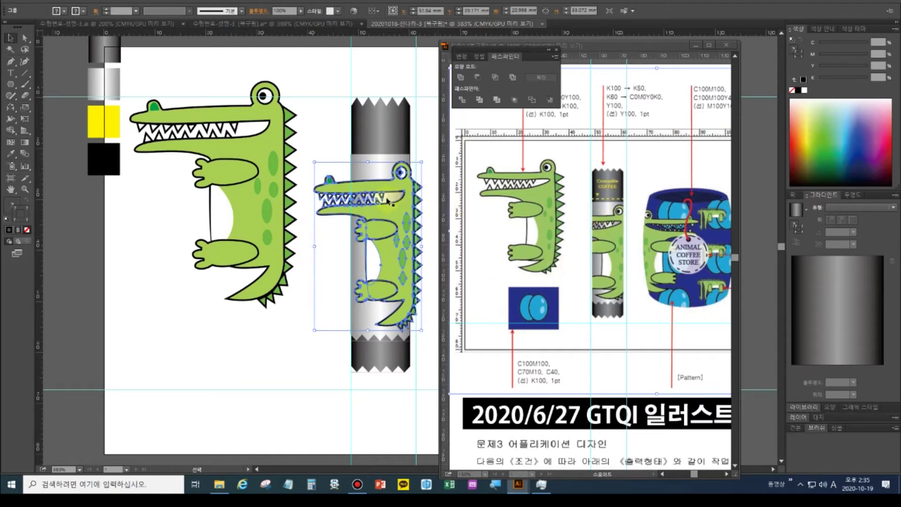
pyautogui.moveTo(315, 246); pyautogui.dragTo(324, 246)
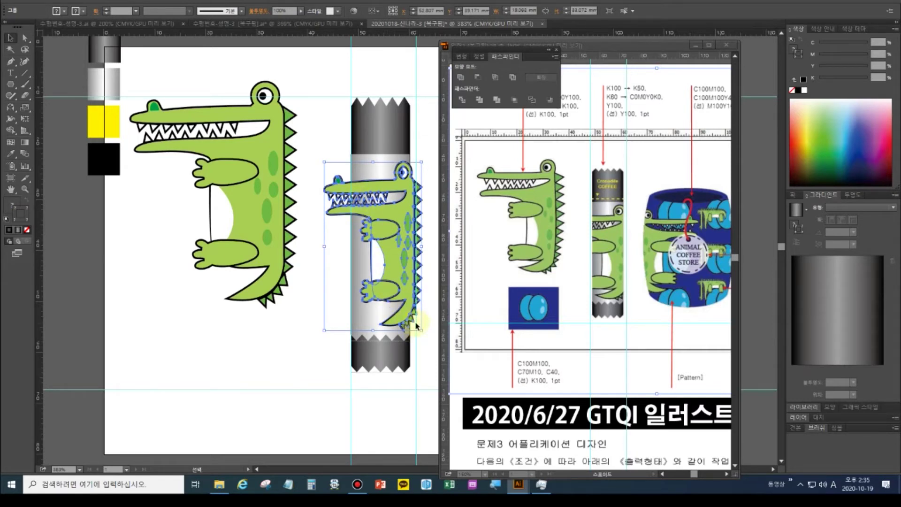
pyautogui.click(344, 427)
pyautogui.click(367, 140)
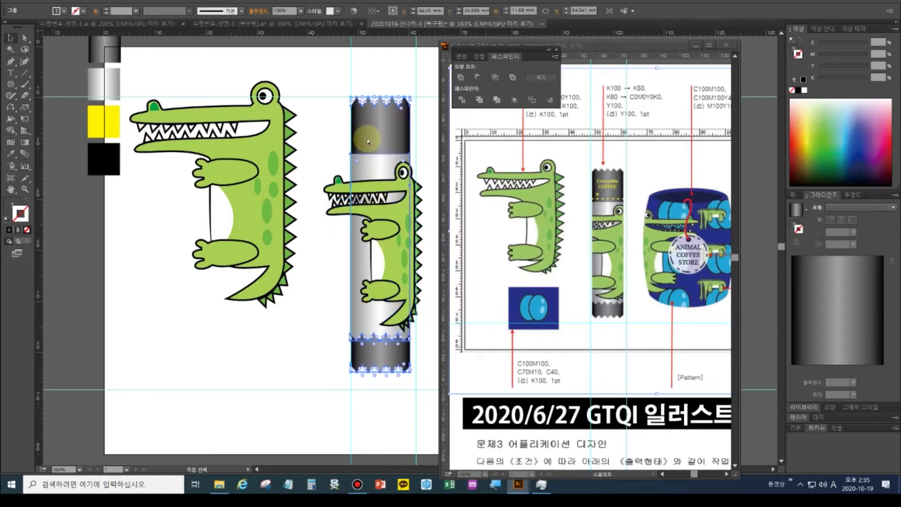
# Bring the middle gradient rectangle to the front, try clipping the crocodile, then undo it
pyautogui.press('a')
pyautogui.press('v')
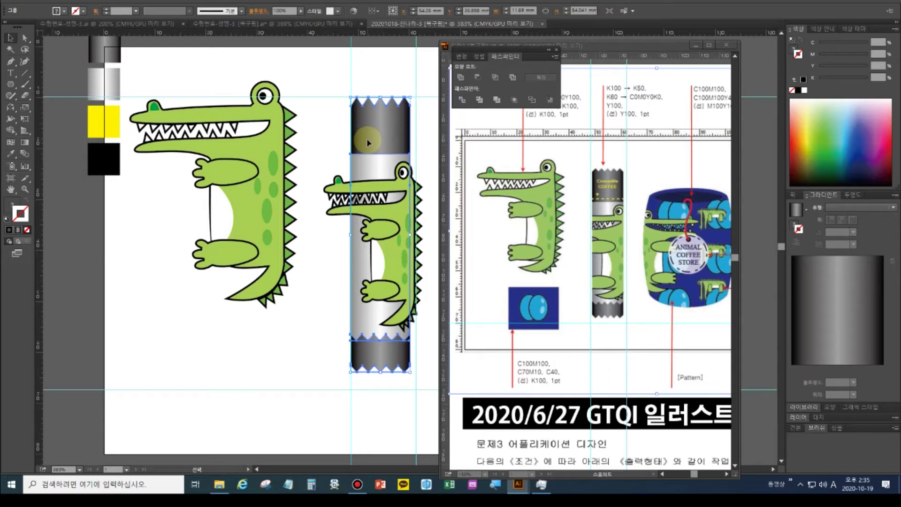
pyautogui.rightClick(368, 142)
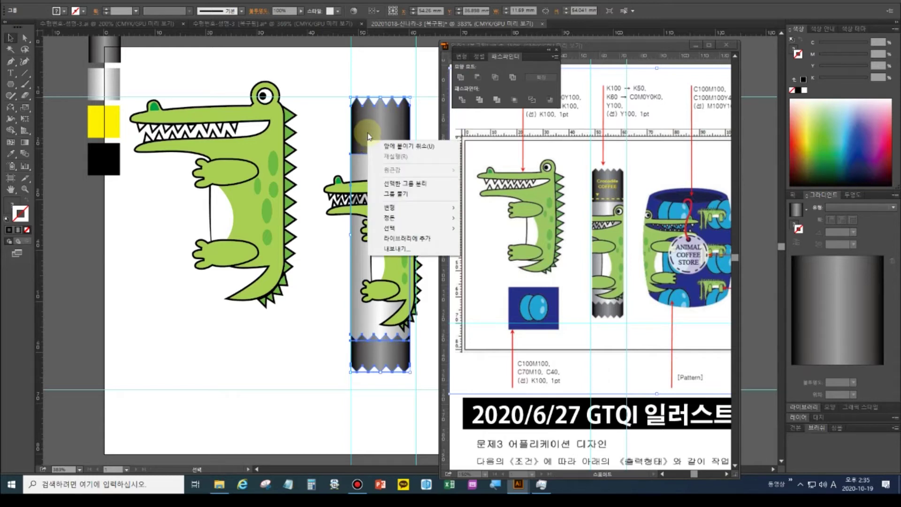
pyautogui.click(367, 134)
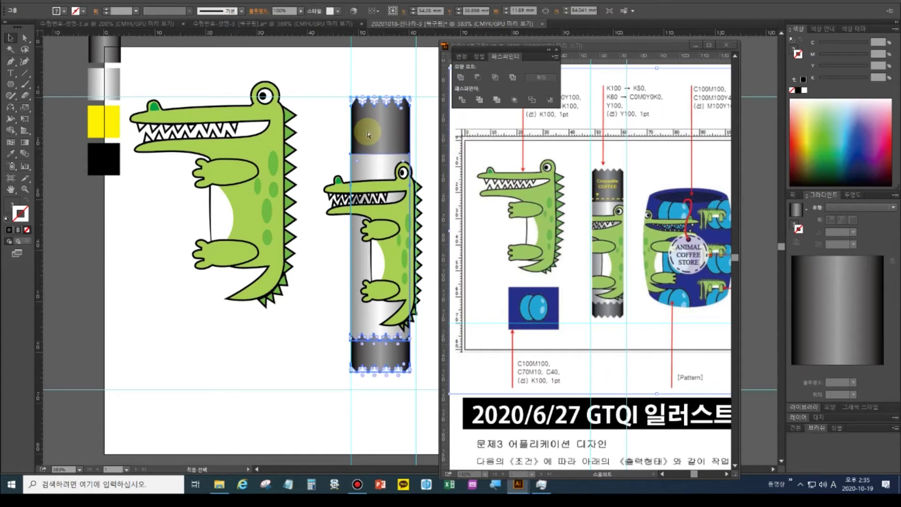
pyautogui.keyDown('ctrl'); pyautogui.click(368, 134); pyautogui.keyUp('ctrl')
pyautogui.hotkey('ctrl', 'shift', ']')
pyautogui.click(333, 95)
pyautogui.moveTo(331, 79); pyautogui.dragTo(423, 381)
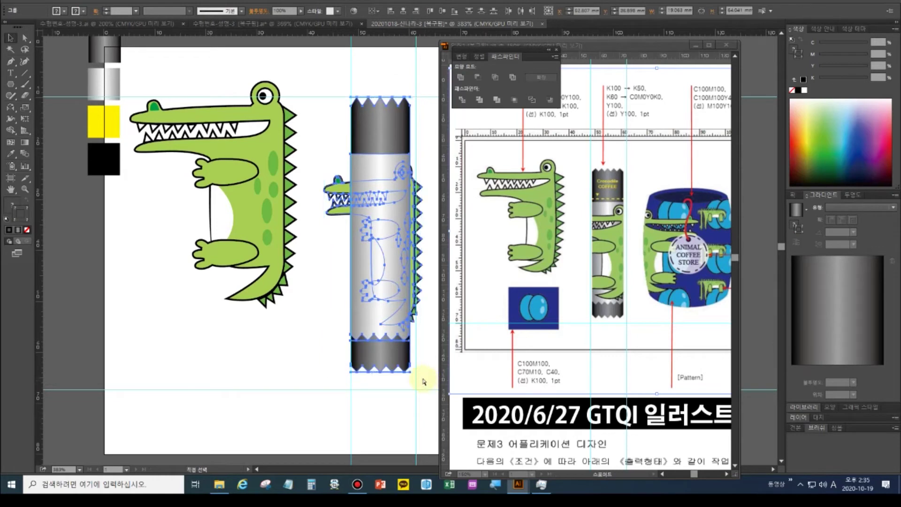
pyautogui.hotkey('ctrl', '7')
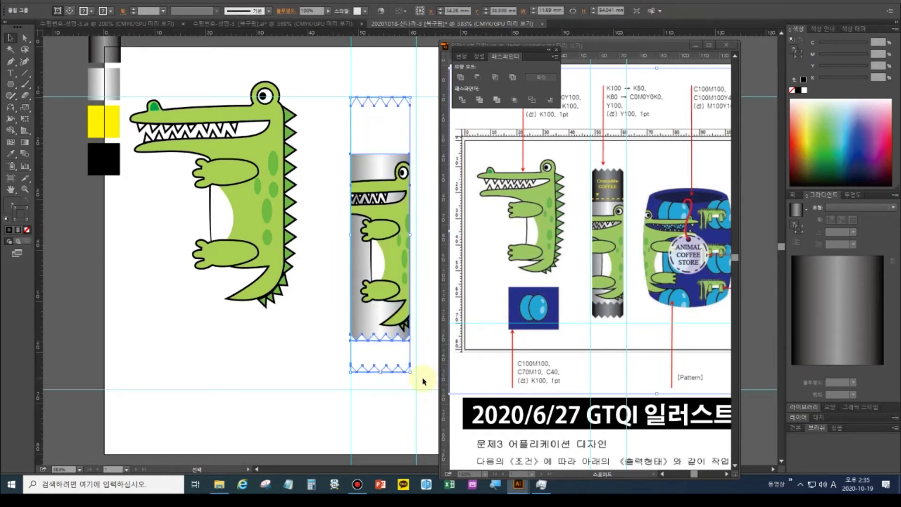
pyautogui.hotkey('ctrl', 'z')
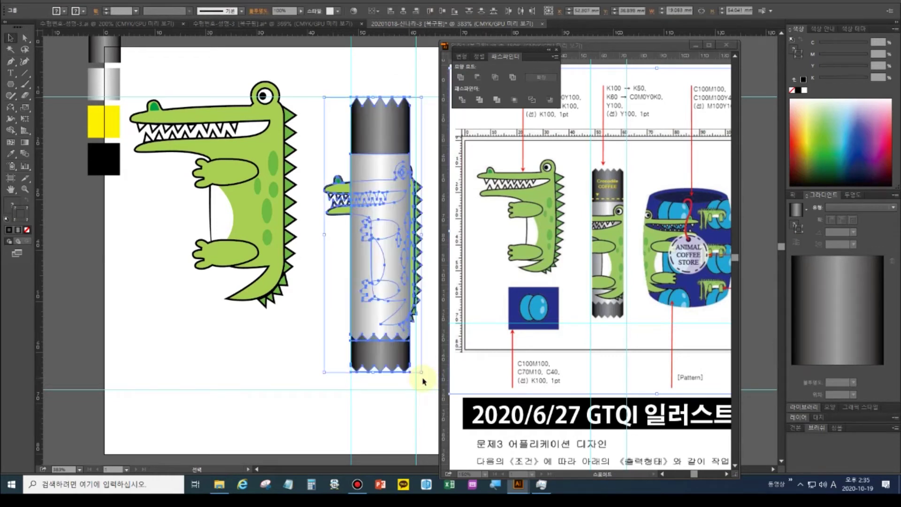
# Clip the crocodile to the gradient rectangle, then release that clipping mask again
pyautogui.click(304, 362)
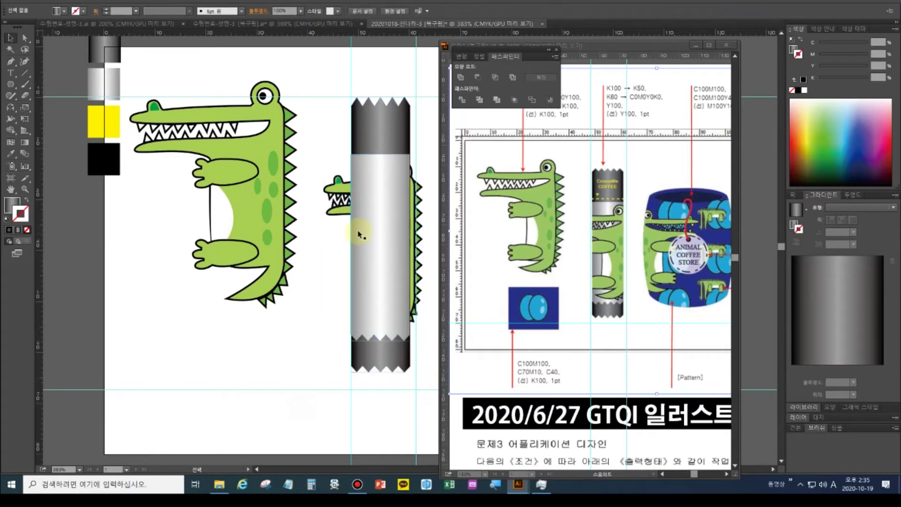
pyautogui.click(369, 128)
pyautogui.keyDown('shift'); pyautogui.click(352, 197); pyautogui.keyUp('shift')
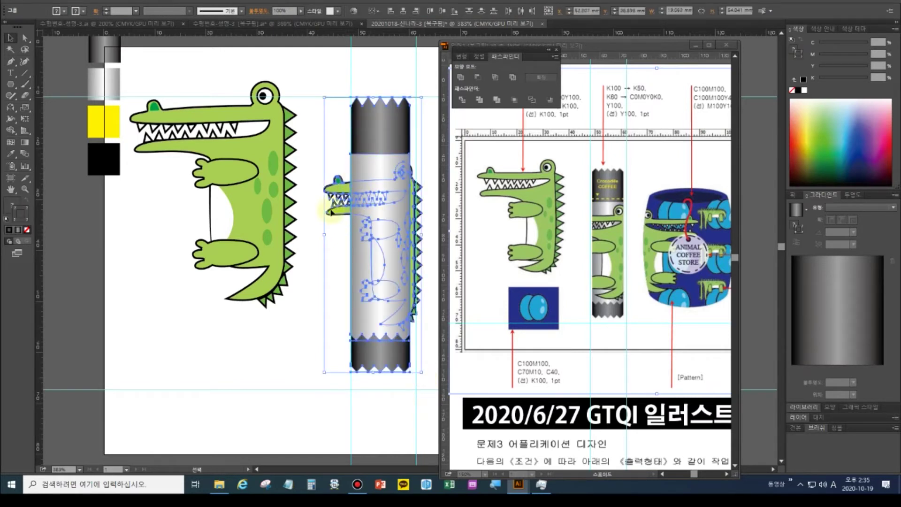
pyautogui.hotkey('ctrl', '7')
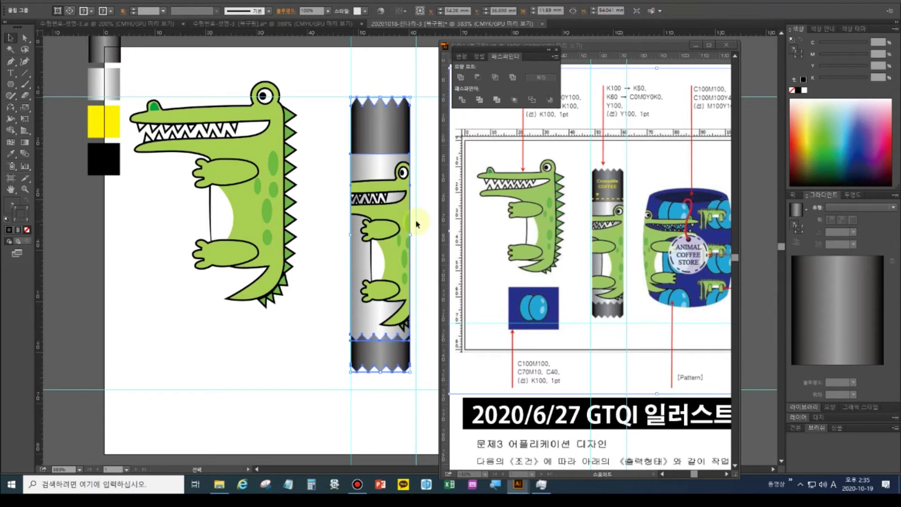
pyautogui.click(298, 324)
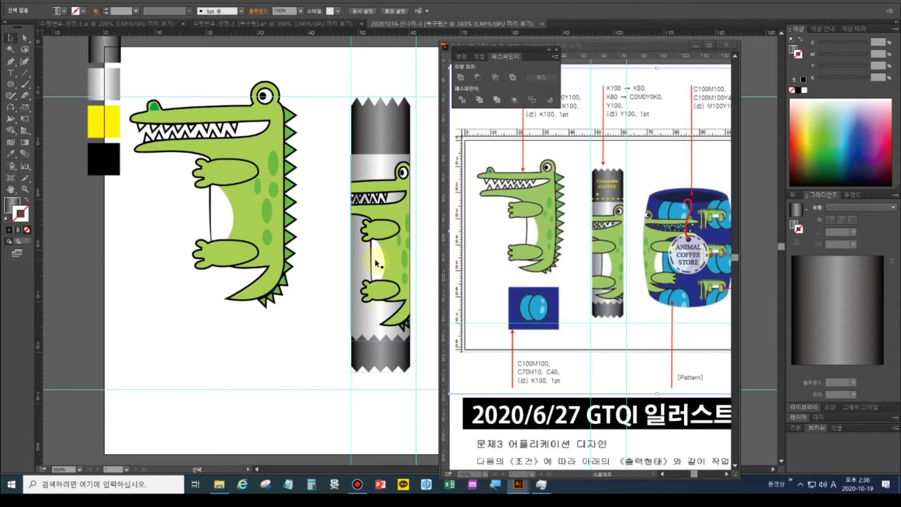
pyautogui.click(394, 219)
pyautogui.hotkey('ctrl', 'alt', '7')
pyautogui.click(299, 354)
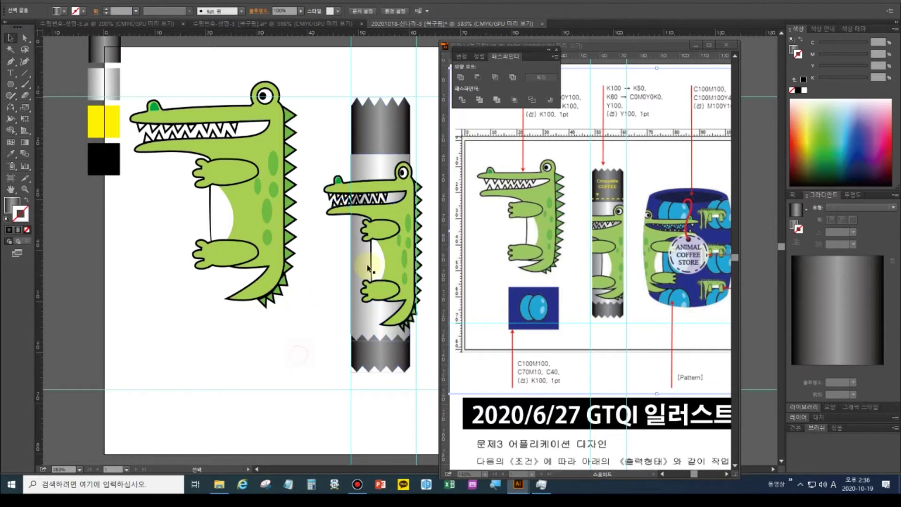
# Bring the cylinder in front of the crocodile and clip the crocodile inside its middle rectangle
pyautogui.click(381, 140)
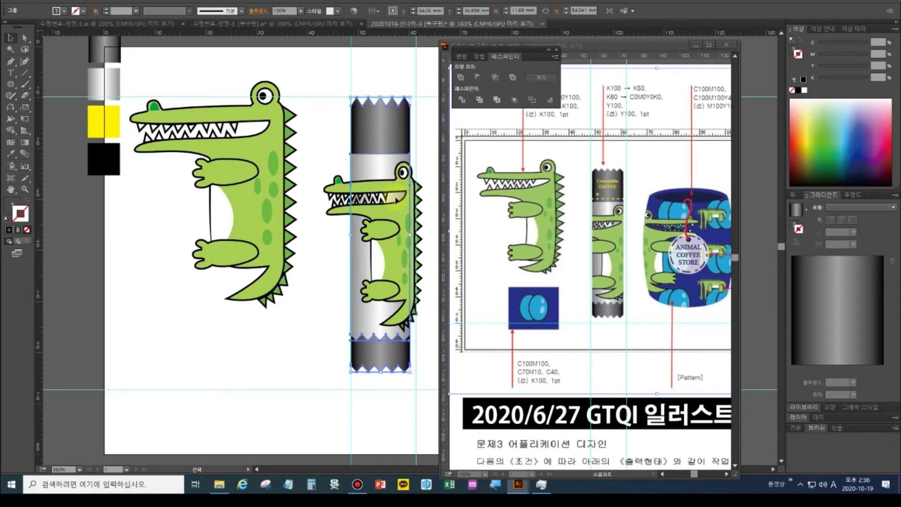
pyautogui.press('a')
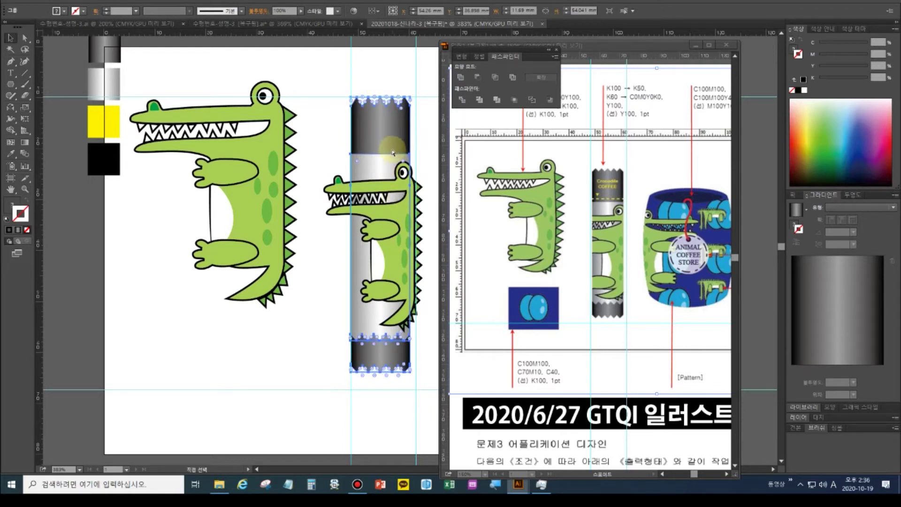
pyautogui.press('v')
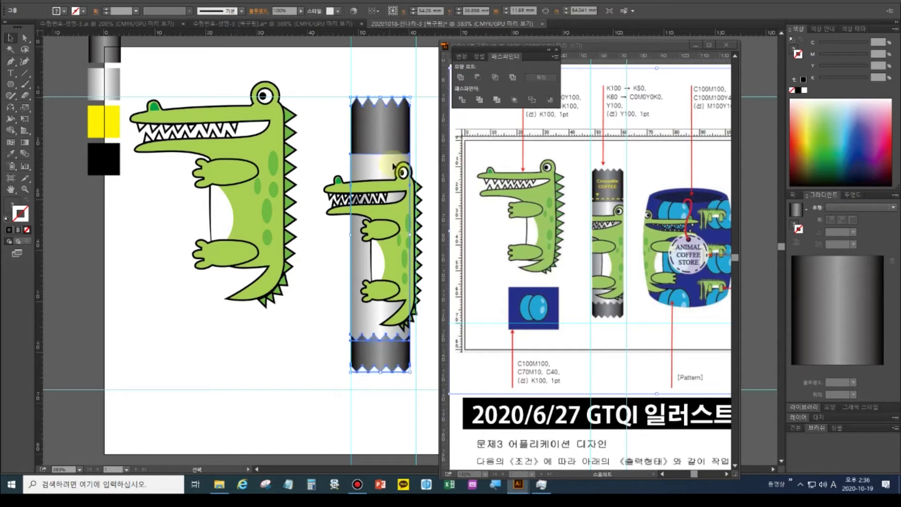
pyautogui.press('a')
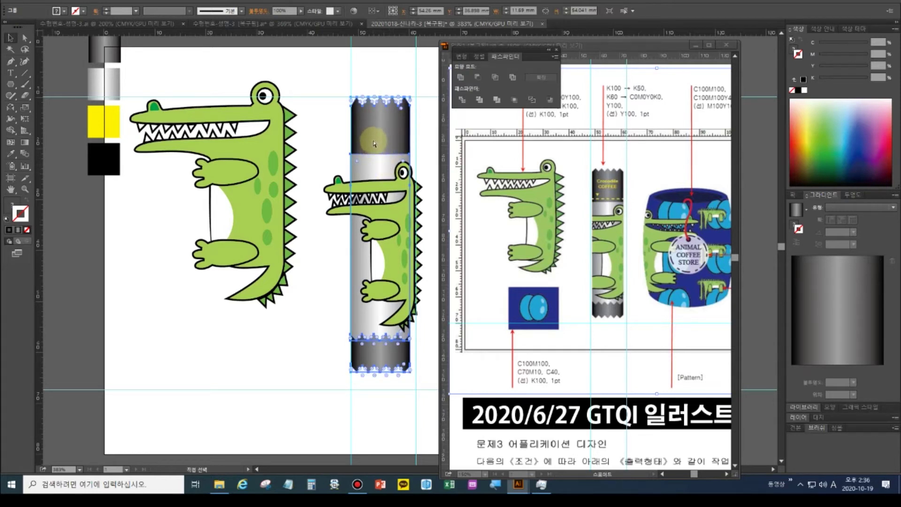
pyautogui.press('v')
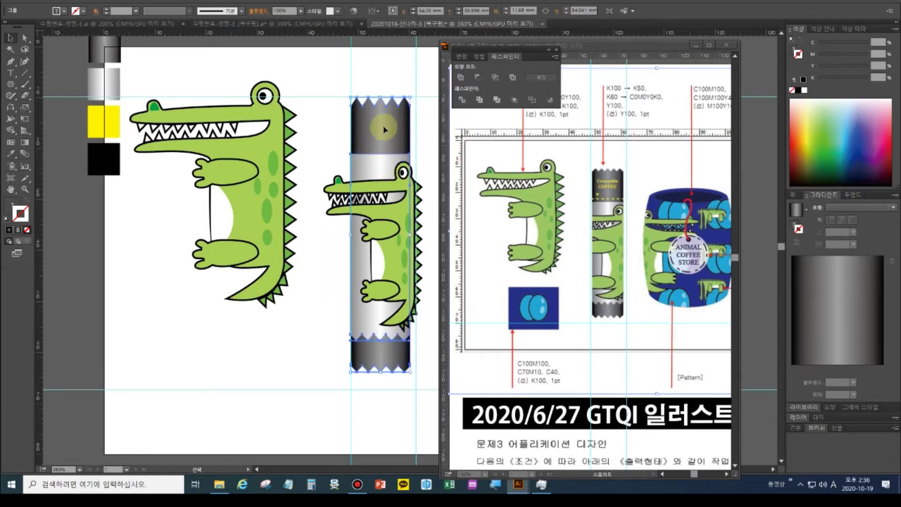
pyautogui.press('a')
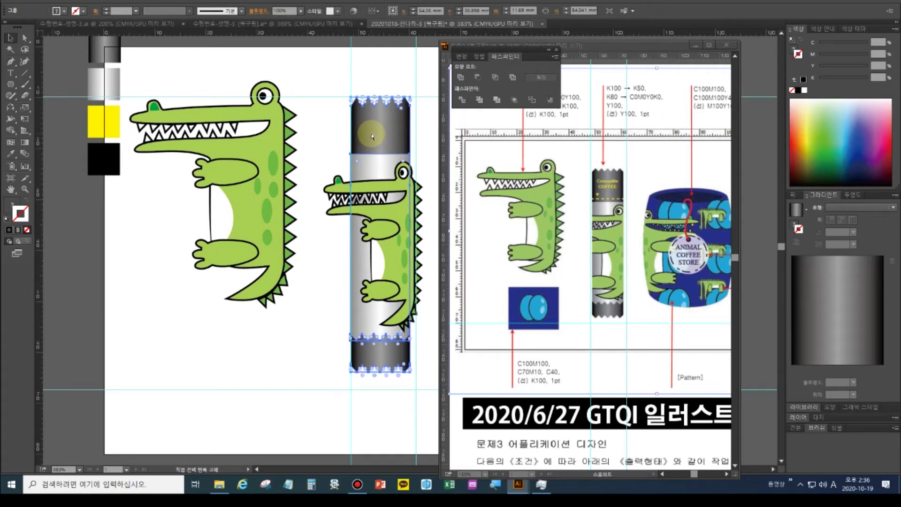
pyautogui.hotkey('ctrl', 'shift', ']')
pyautogui.press('v')
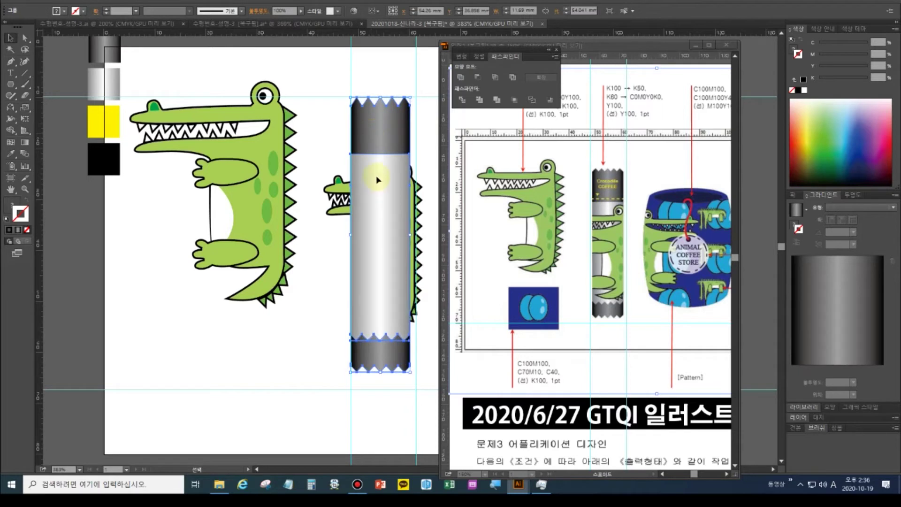
pyautogui.click(307, 153)
pyautogui.click(369, 132)
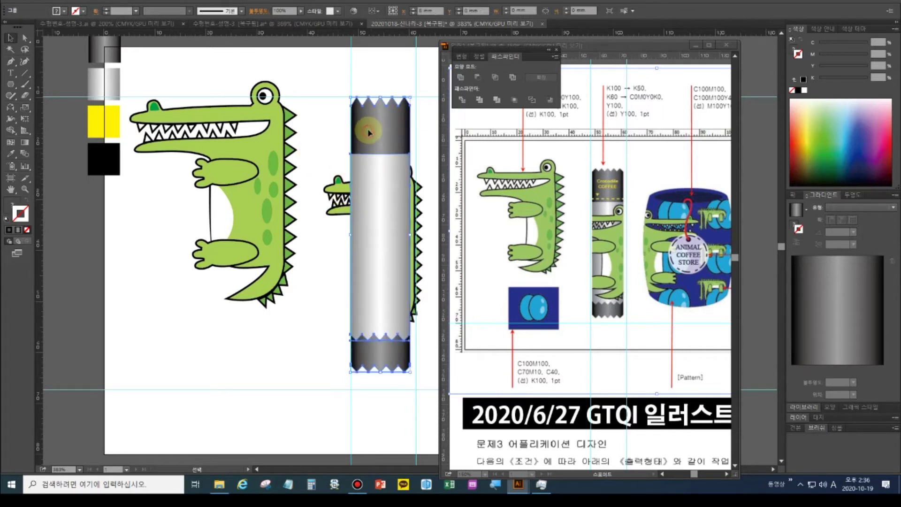
pyautogui.press('a')
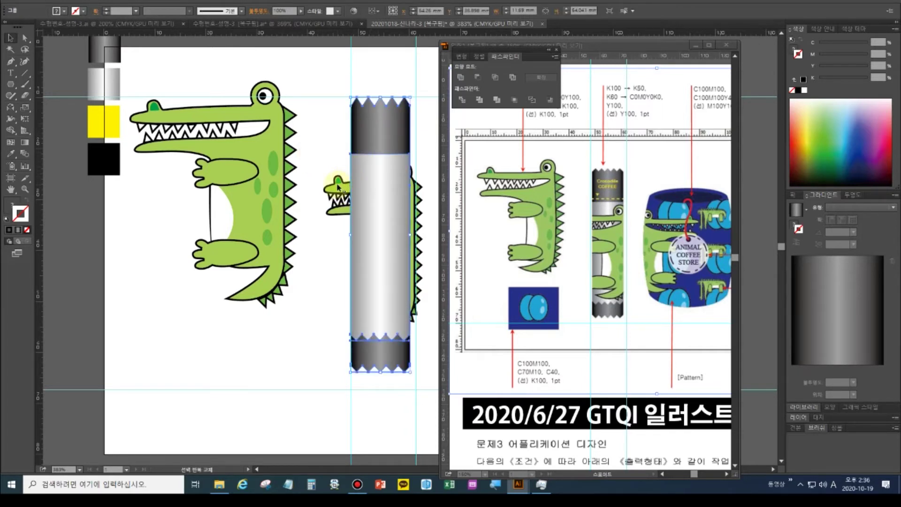
pyautogui.click(339, 188)
pyautogui.hotkey('ctrl', '7')
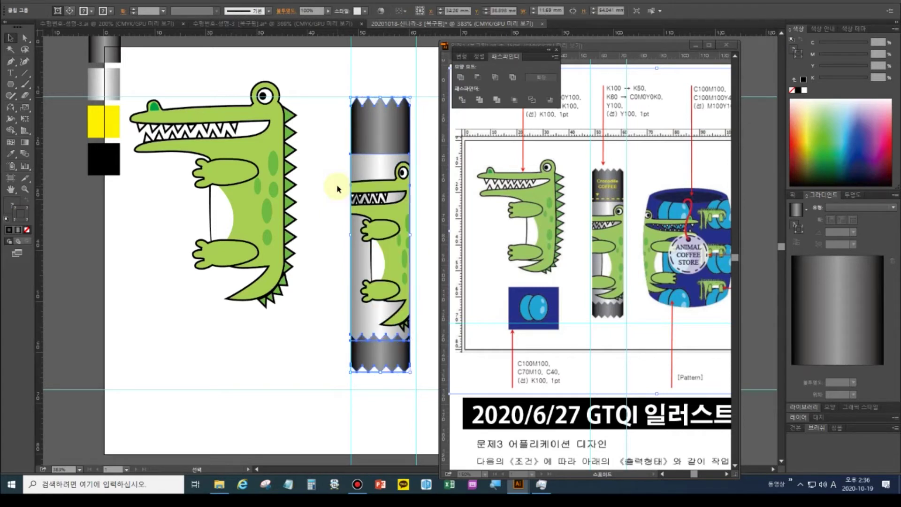
pyautogui.click(602, 221)
# Zoom the reference image in on the stick's labelled cap
pyautogui.moveTo(602, 220); pyautogui.dragTo(636, 218)
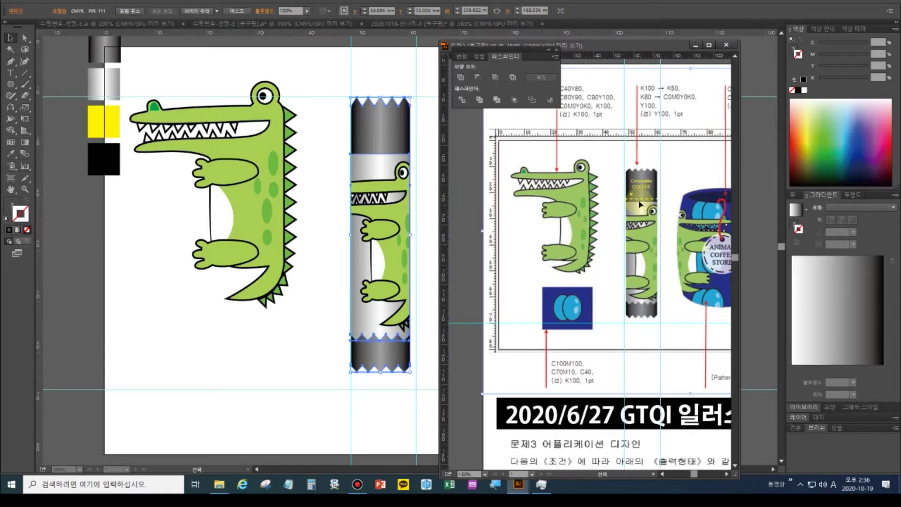
pyautogui.hotkey('ctrl', '=')
pyautogui.hotkey('ctrl', '=')
pyautogui.hotkey('ctrl', '=')
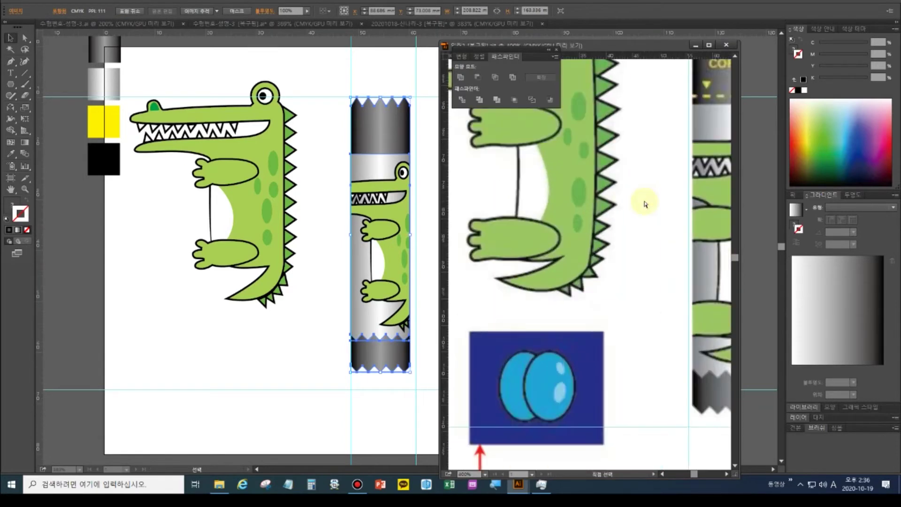
pyautogui.moveTo(602, 264); pyautogui.dragTo(489, 318)
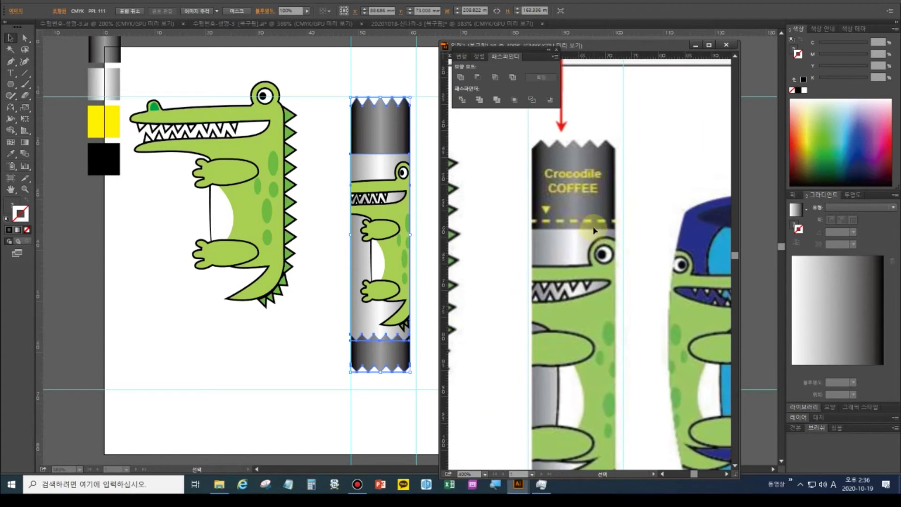
pyautogui.hotkey('ctrl', '=')
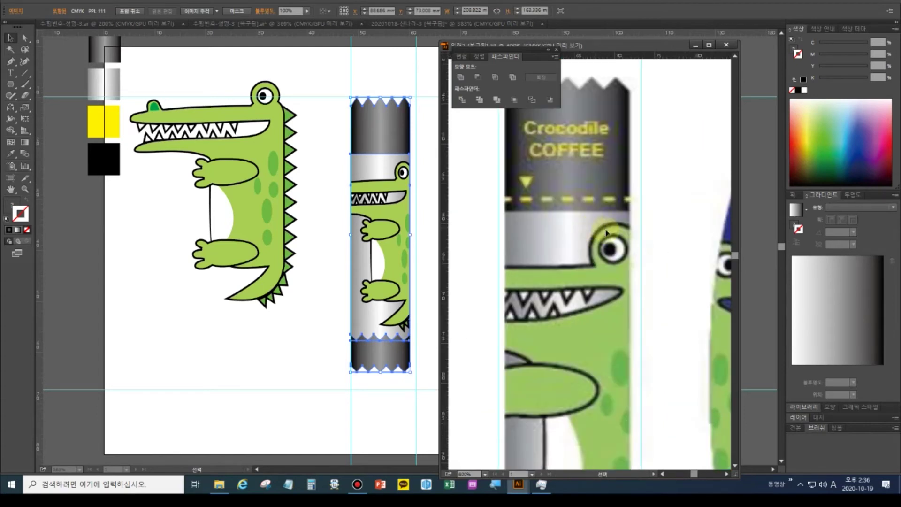
pyautogui.moveTo(564, 172); pyautogui.dragTo(573, 225)
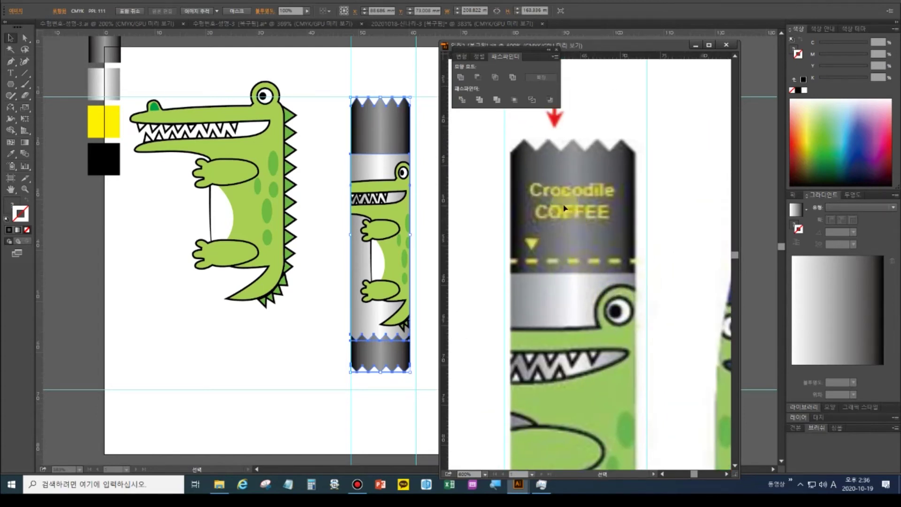
# Type the two-line label 'Crocodile' / 'COFFEE' on the stick's dark cap
pyautogui.click(11, 73)
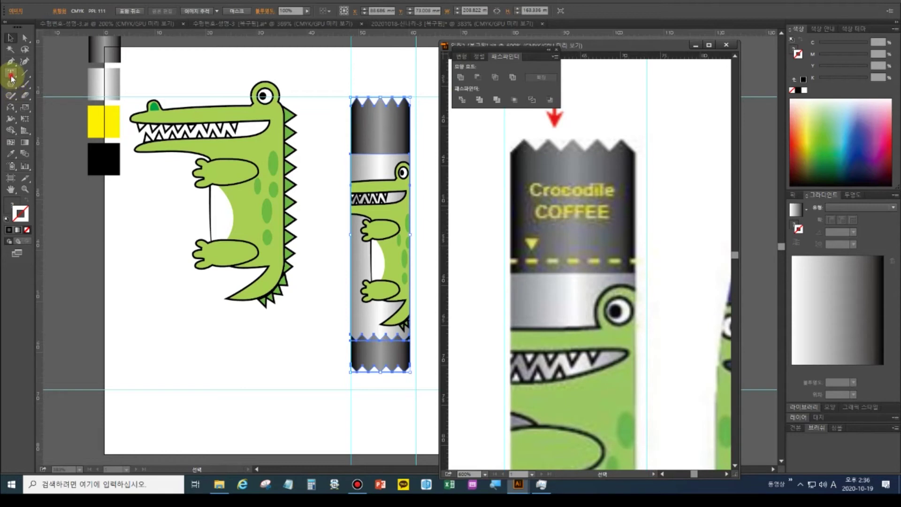
pyautogui.click(360, 129)
pyautogui.click(371, 146)
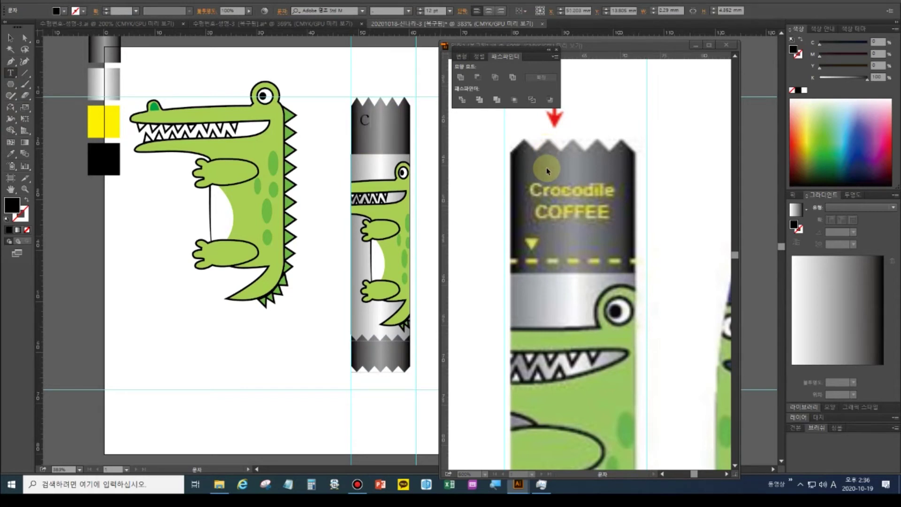
pyautogui.write('Crocodi')
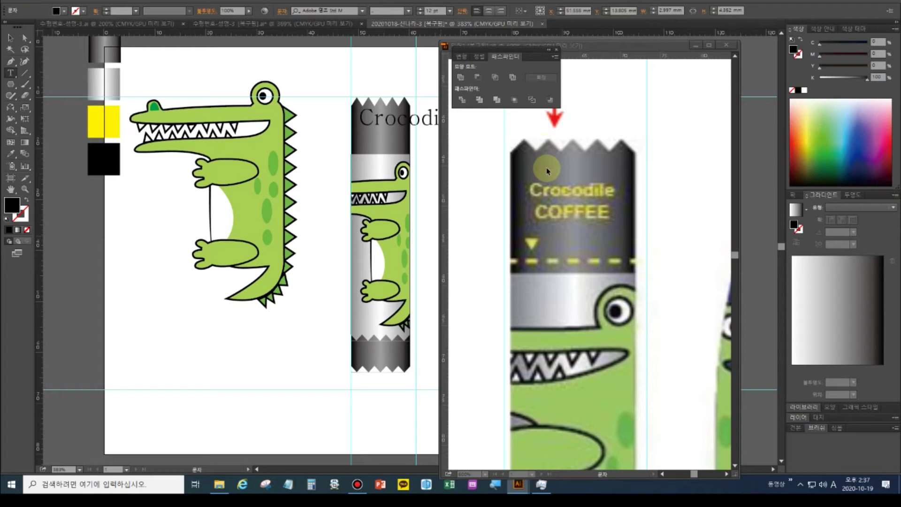
pyautogui.press('Return')
pyautogui.write('coffee')
pyautogui.press('BackSpace')
pyautogui.press('BackSpace')
pyautogui.press('BackSpace')
pyautogui.press('BackSpace')
pyautogui.write('FFEE')
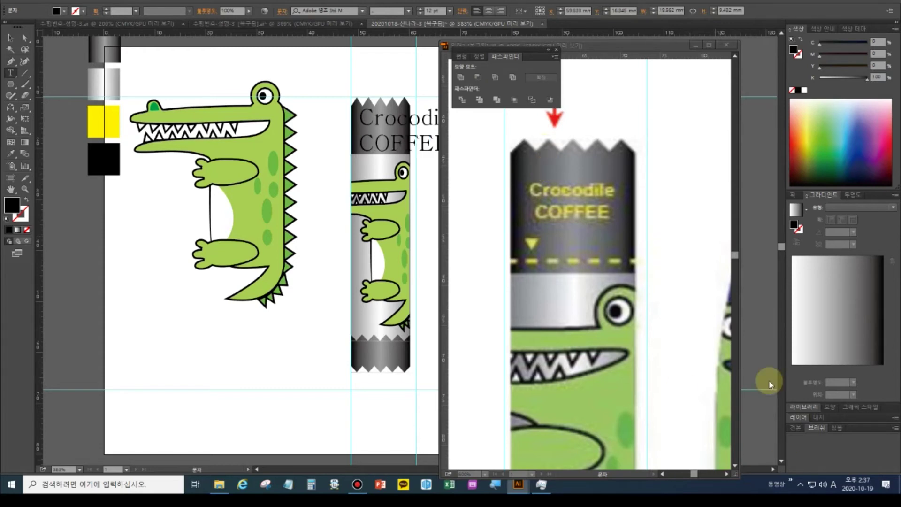
# Check the reference's text requirements and highlight the Crocodile COFFEE text
pyautogui.click(659, 218)
pyautogui.hotkey('ctrl', '-')
pyautogui.hotkey('ctrl', '-')
pyautogui.hotkey('ctrl', '-')
pyautogui.hotkey('ctrl', '-')
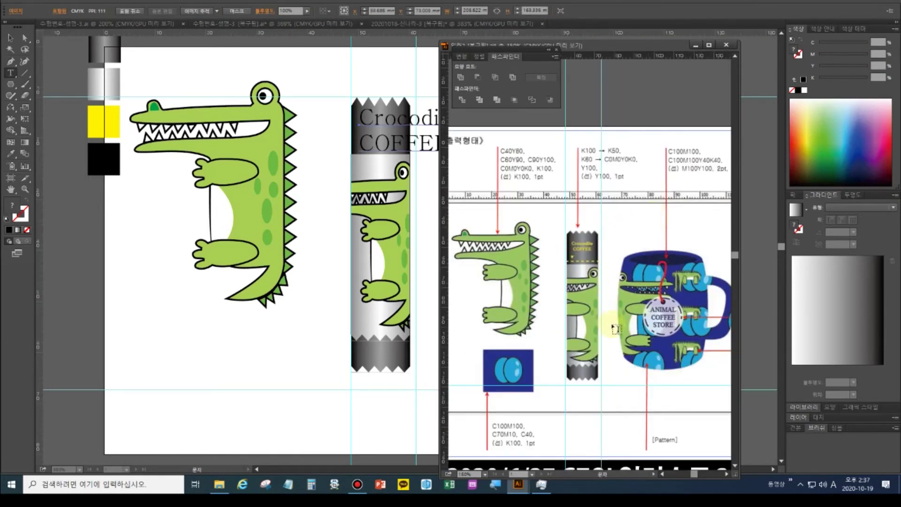
pyautogui.scroll(-5, 609, 332)
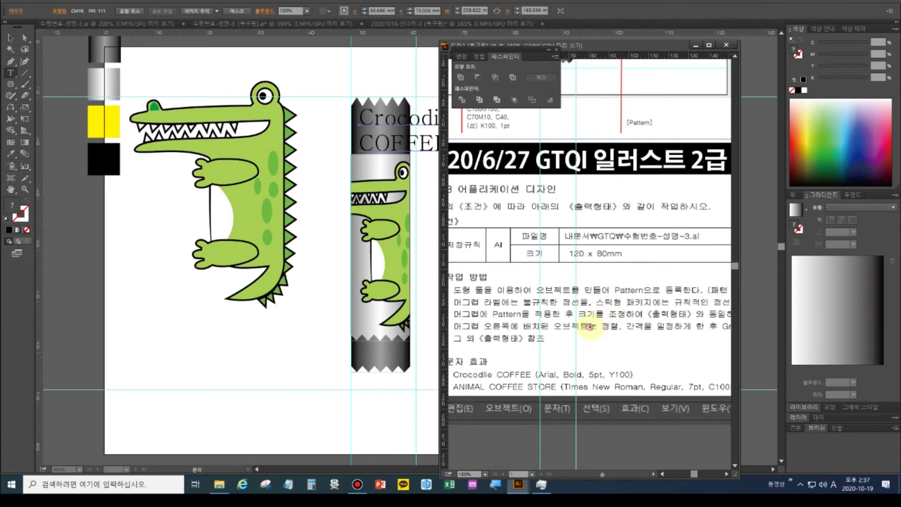
pyautogui.moveTo(587, 329); pyautogui.dragTo(604, 308)
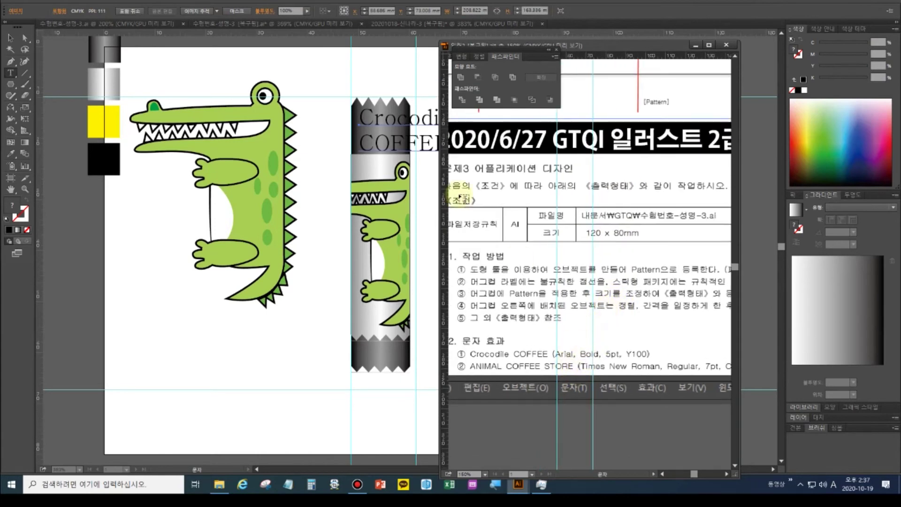
pyautogui.click(356, 126)
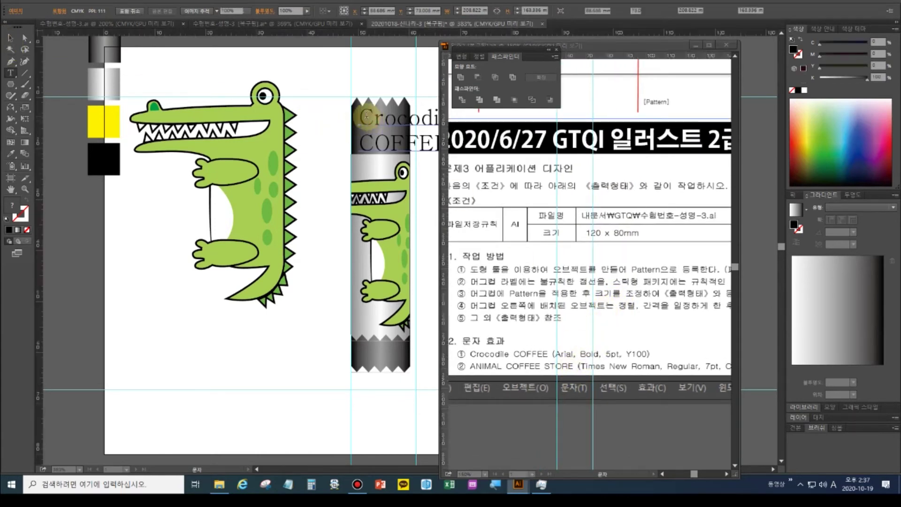
pyautogui.moveTo(356, 127); pyautogui.dragTo(483, 163)
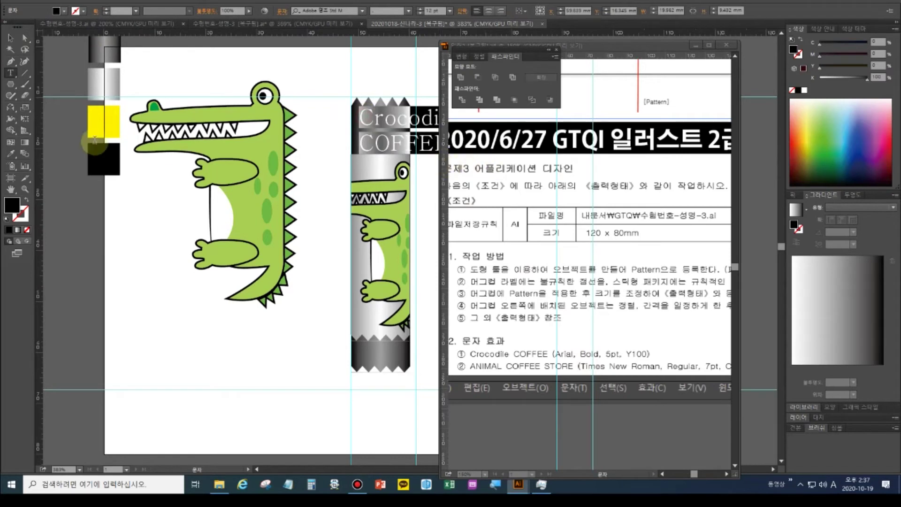
# Open the Character panel and make the label text yellow
pyautogui.hotkey('ctrl', 't')
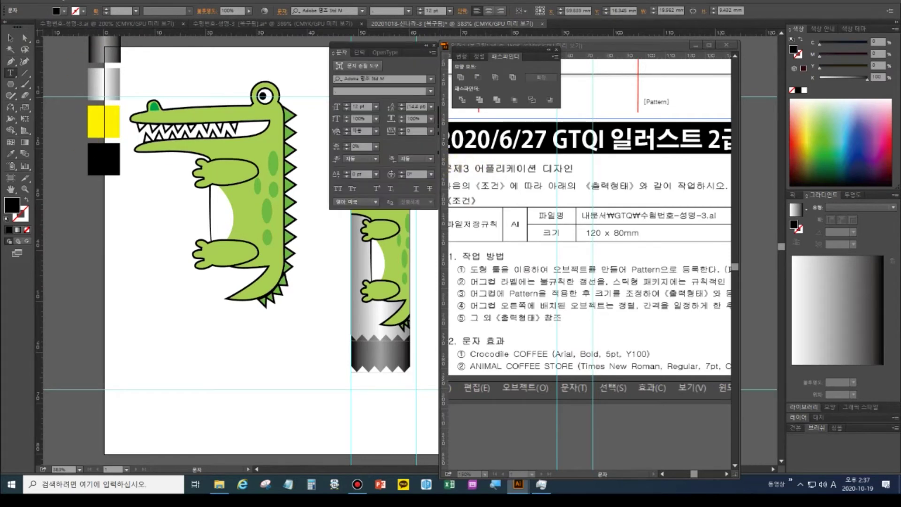
pyautogui.moveTo(413, 44); pyautogui.dragTo(214, 83)
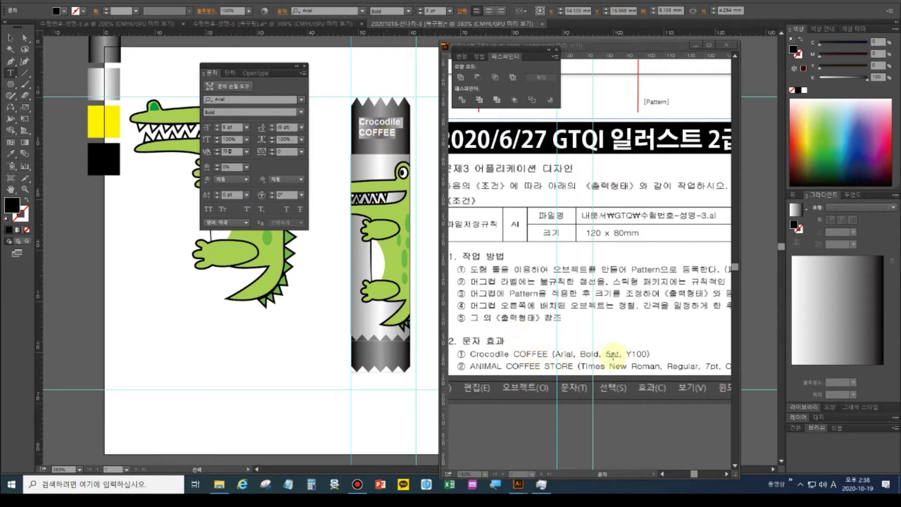
pyautogui.click(65, 11)
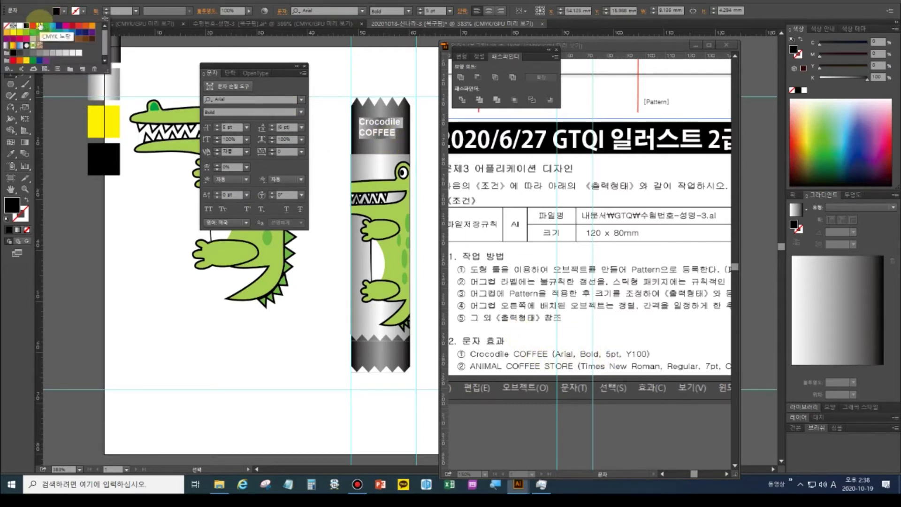
pyautogui.click(41, 27)
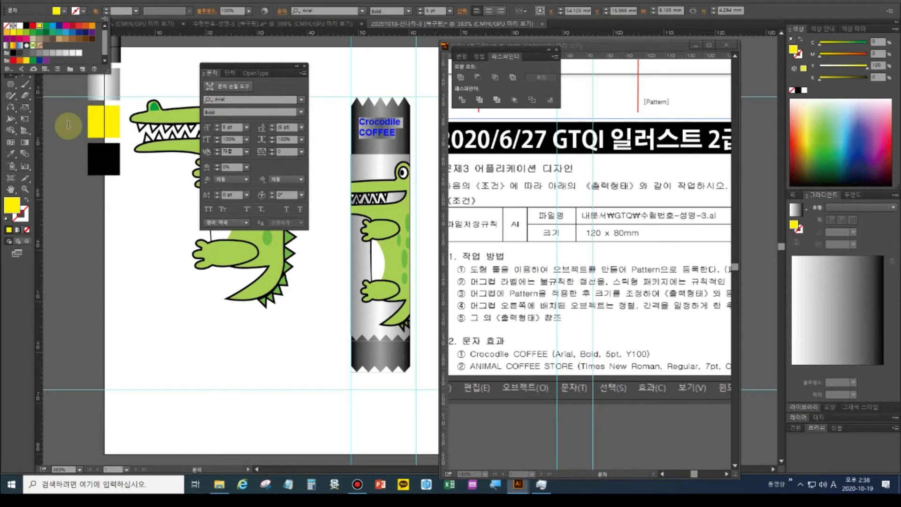
pyautogui.press('Escape')
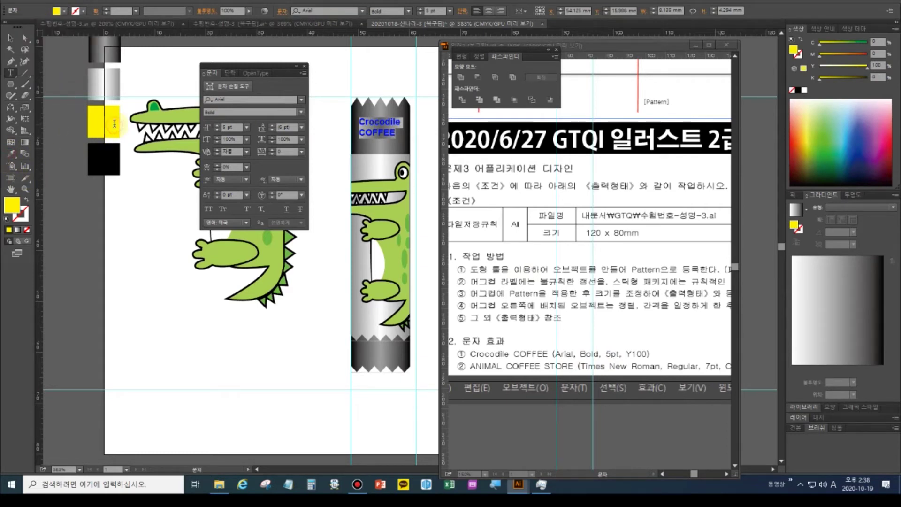
# Center-align the label lines and position the label on the stick's dark cap
pyautogui.click(235, 74)
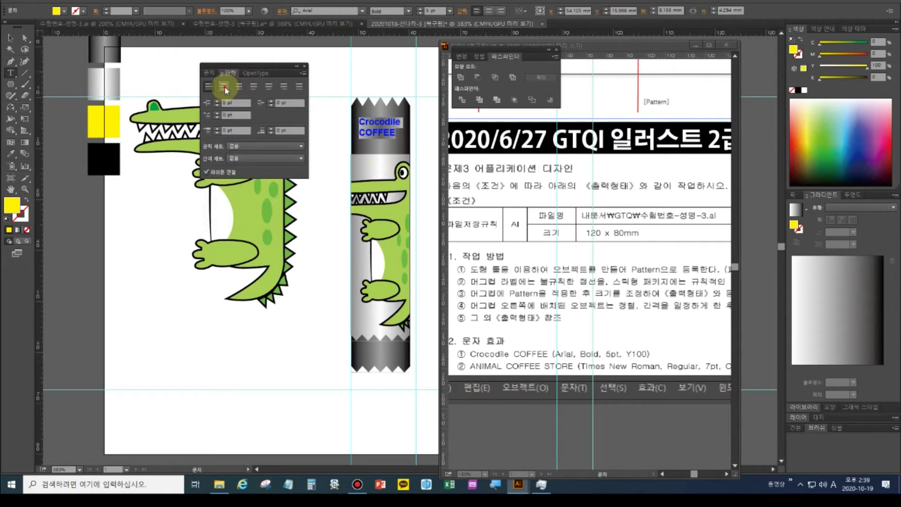
pyautogui.click(224, 87)
pyautogui.click(10, 38)
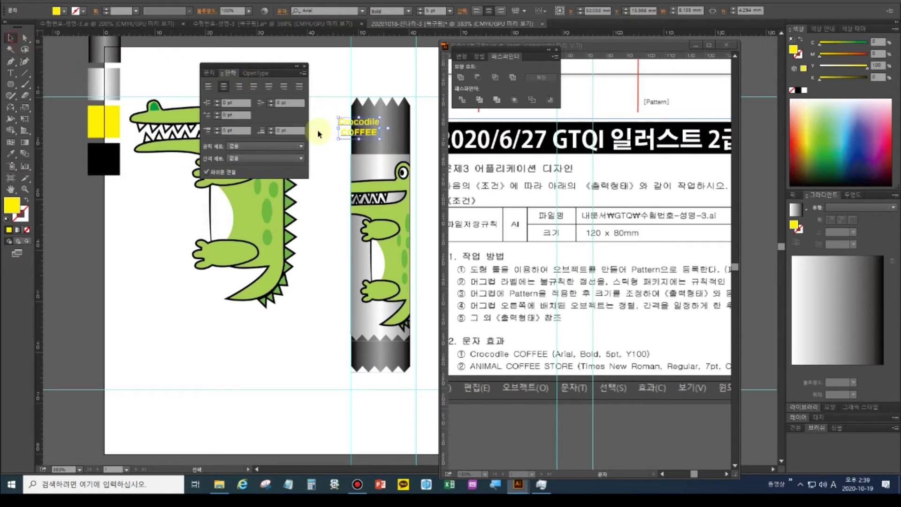
pyautogui.moveTo(370, 133); pyautogui.dragTo(391, 136)
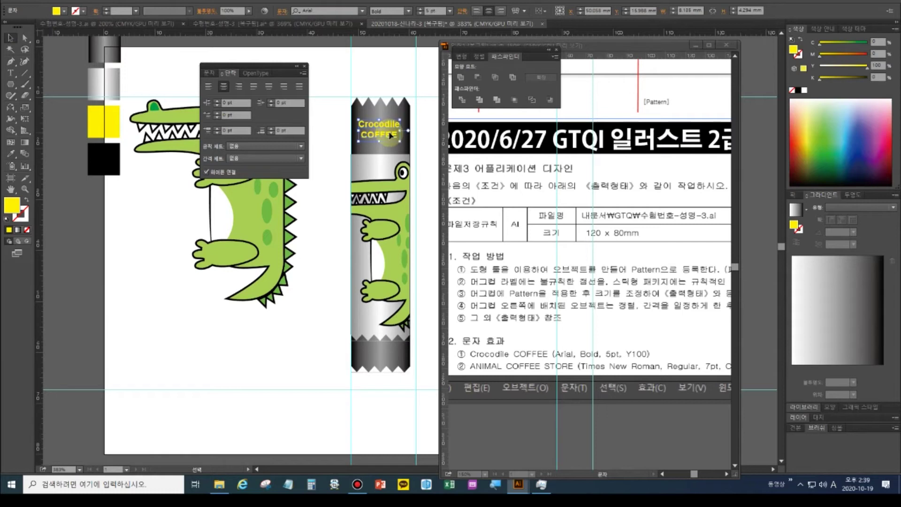
pyautogui.press('Up')
pyautogui.press('Up')
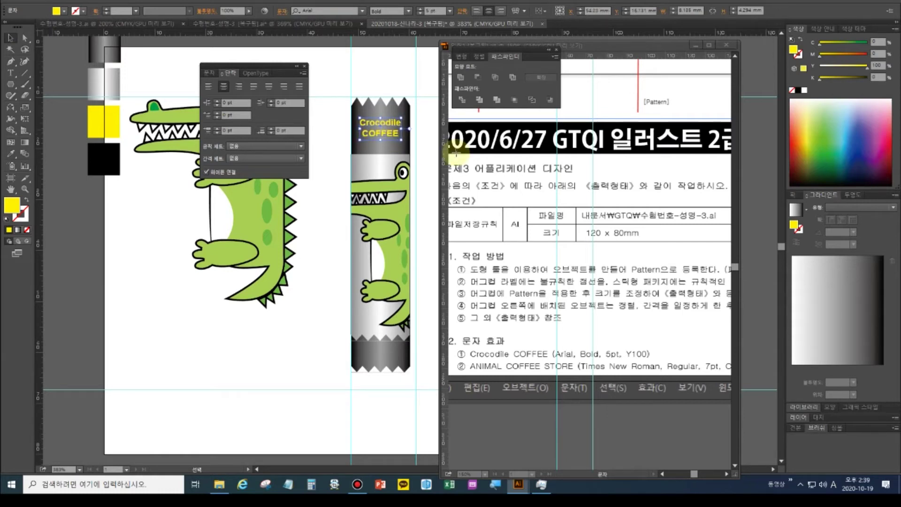
pyautogui.press('Up')
pyautogui.press('Up')
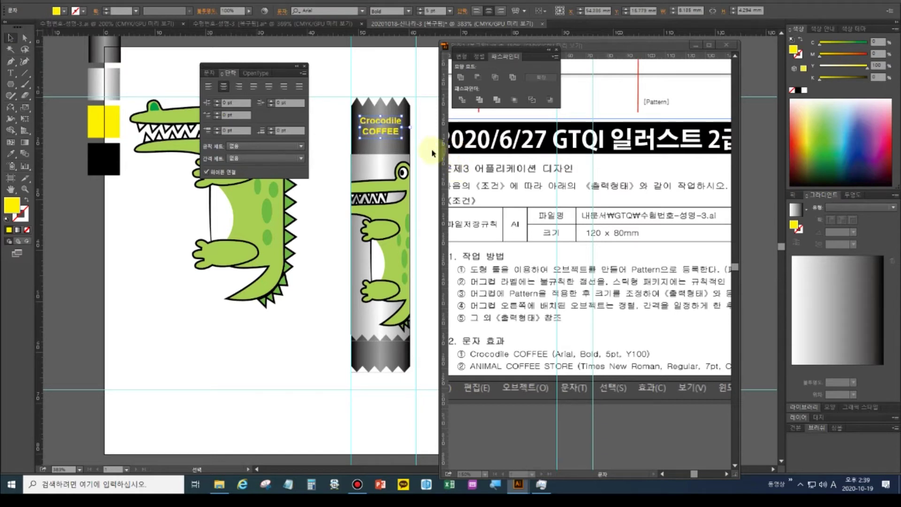
# Set the Crocodile COFFEE label's leading to 5 pt
pyautogui.click(209, 75)
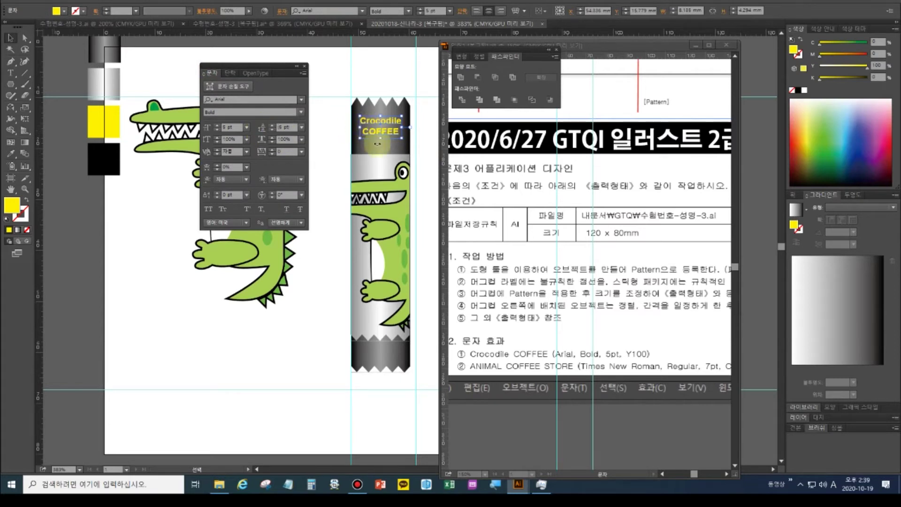
pyautogui.click(10, 73)
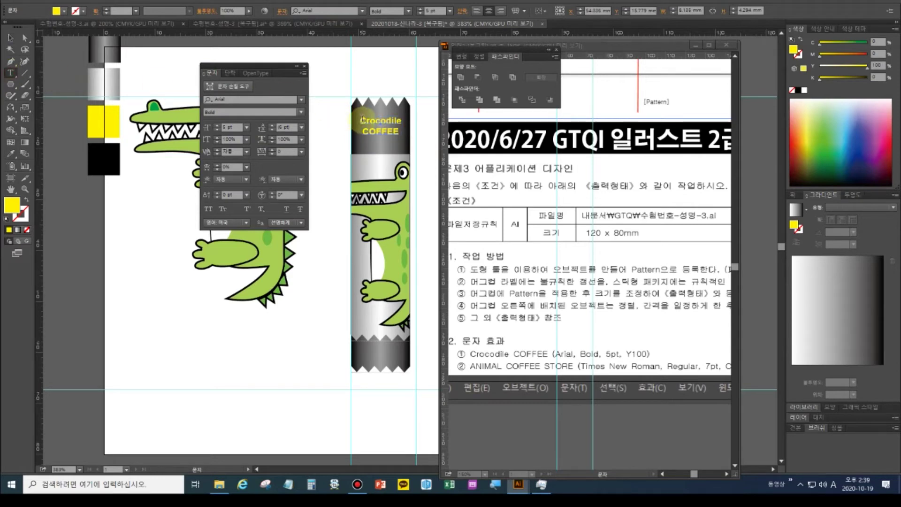
pyautogui.moveTo(362, 119); pyautogui.dragTo(399, 134)
pyautogui.click(272, 129)
pyautogui.click(272, 131)
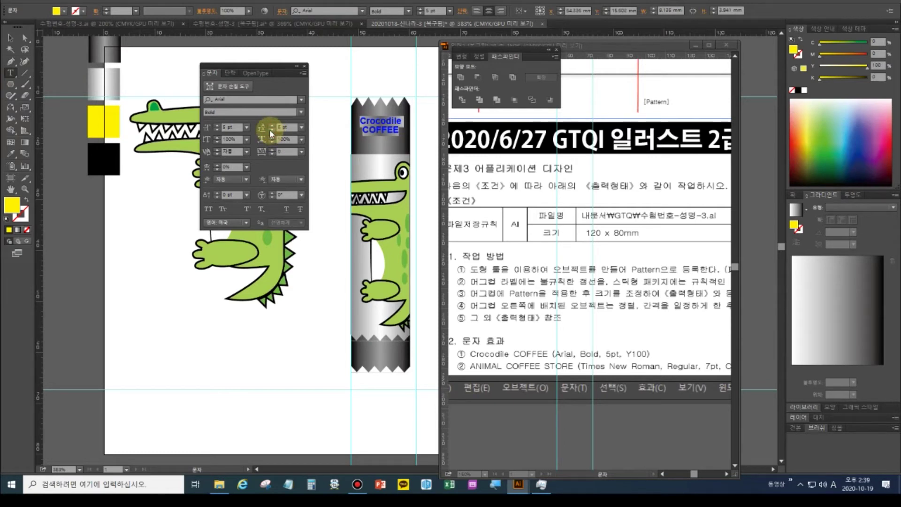
pyautogui.click(271, 131)
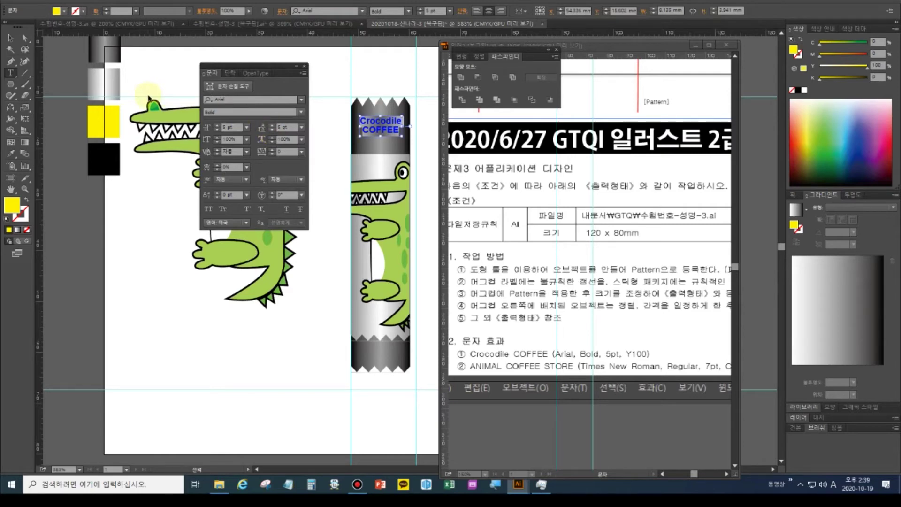
pyautogui.hotkey('ctrl', '+')
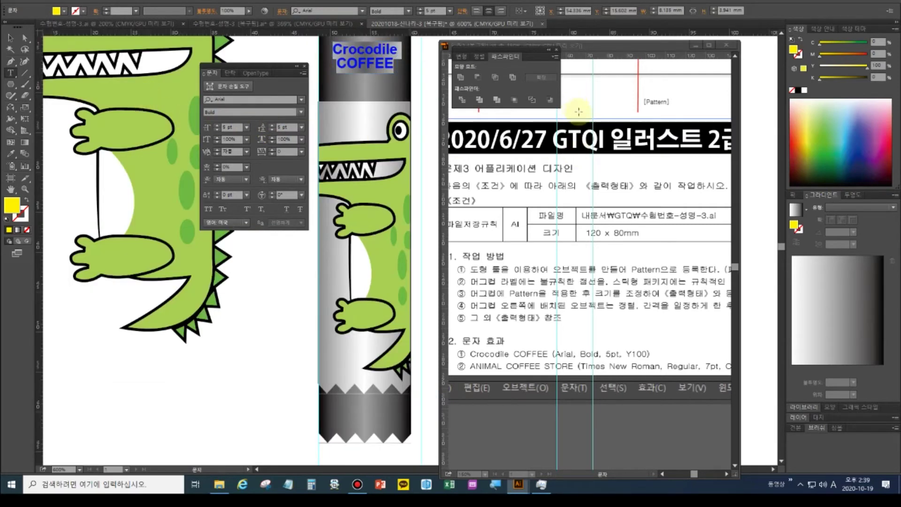
# Zoom the artwork to 1200% and the reference in on the label's top
pyautogui.scroll(3, 592, 164)
pyautogui.scroll(3, 592, 165)
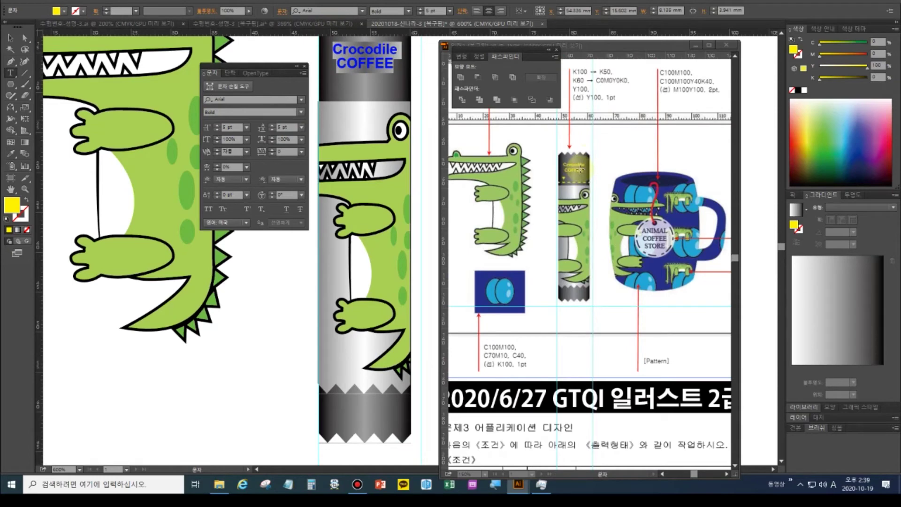
pyautogui.hotkey('ctrl', '+')
pyautogui.hotkey('ctrl', '+')
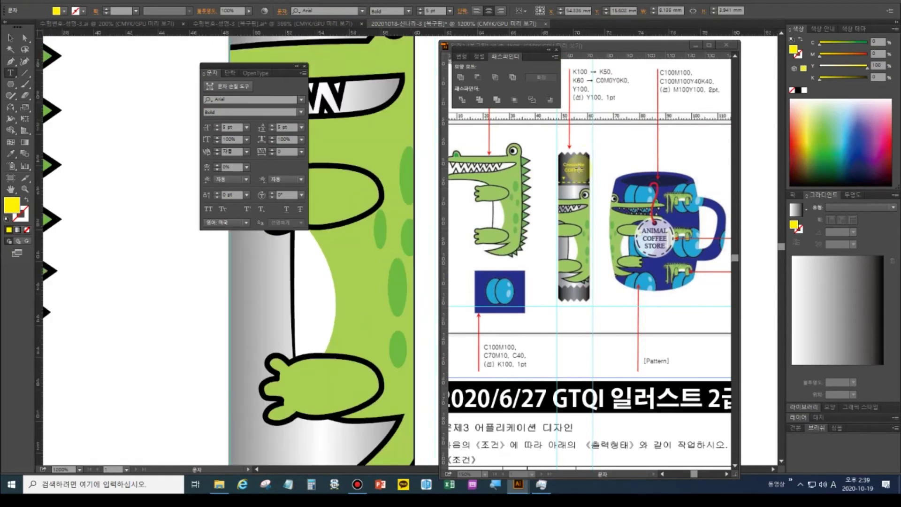
pyautogui.click(581, 168)
pyautogui.hotkey('ctrl', '+')
pyautogui.hotkey('ctrl', '+')
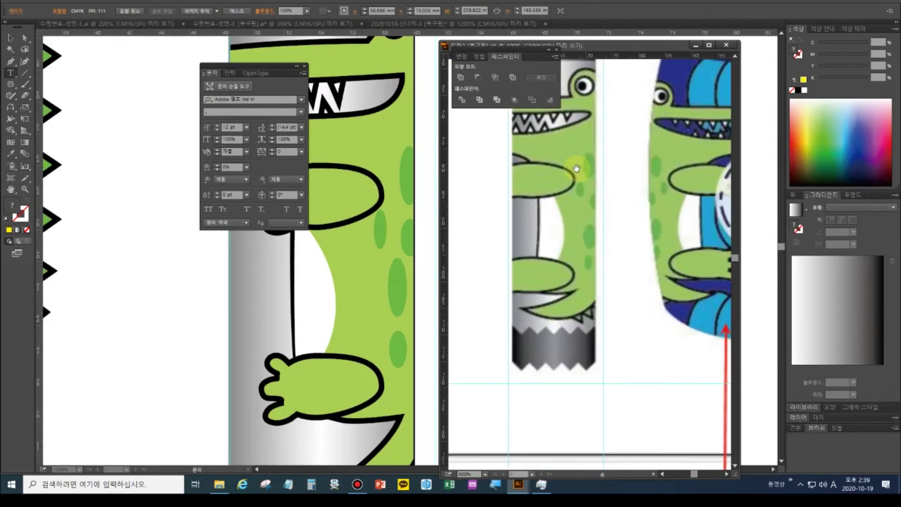
pyautogui.hotkey('ctrl', '+')
pyautogui.scroll(5, 582, 235)
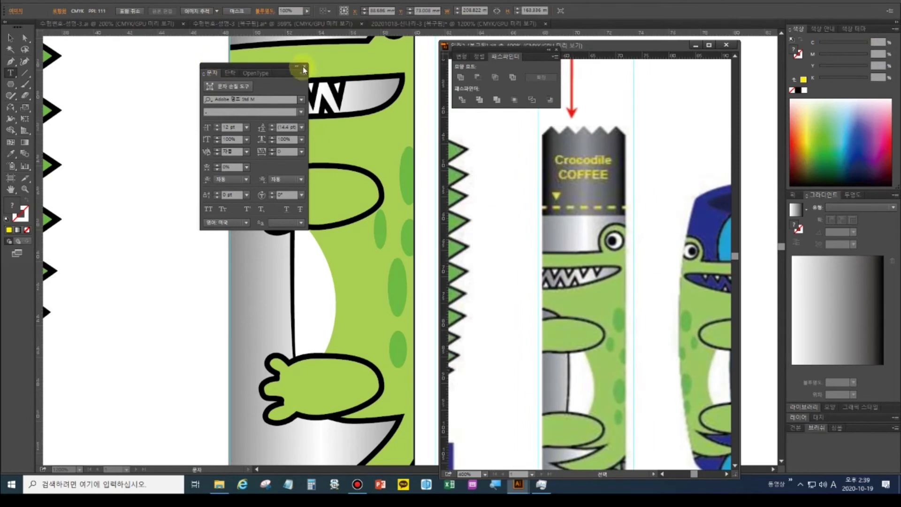
pyautogui.click(304, 67)
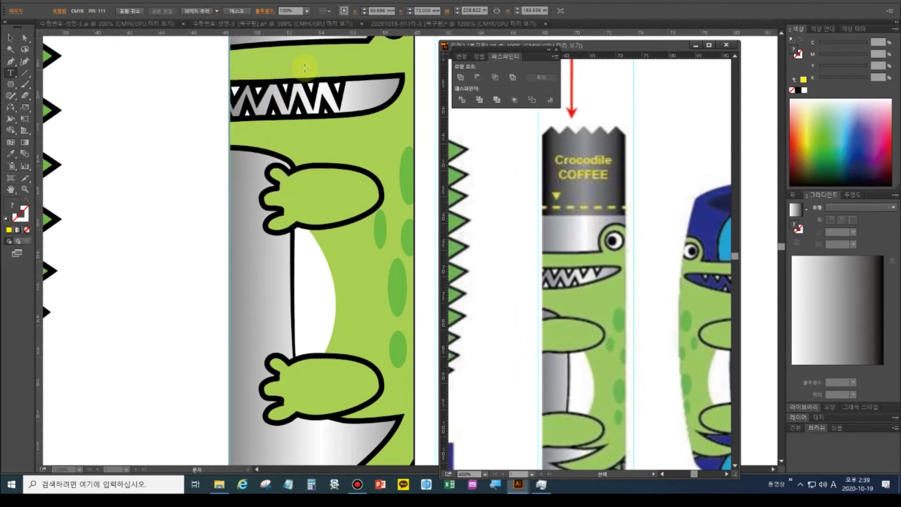
pyautogui.click(223, 27)
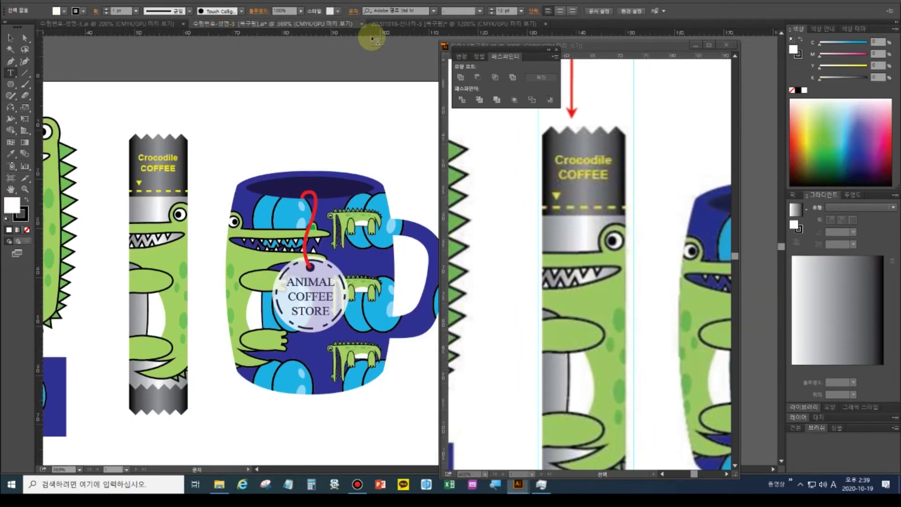
pyautogui.click(410, 24)
pyautogui.scroll(12, 328, 177)
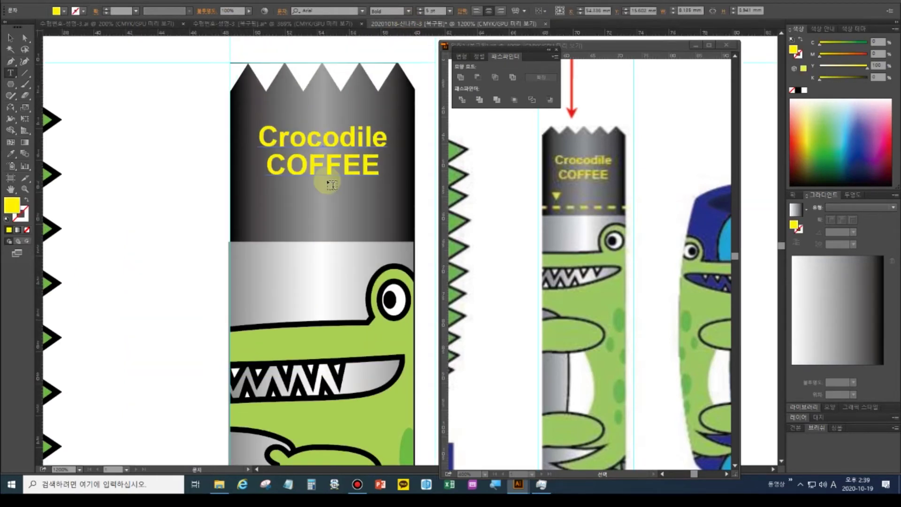
pyautogui.scroll(1, 332, 184)
# Draw a small downward-pointing yellow triangle under the label and a horizontal line below it
pyautogui.click(11, 84)
pyautogui.moveTo(257, 216)
pyautogui.mouseDown()
pyautogui.moveTo(271, 227)
pyautogui.moveTo(255, 231)
pyautogui.mouseUp()
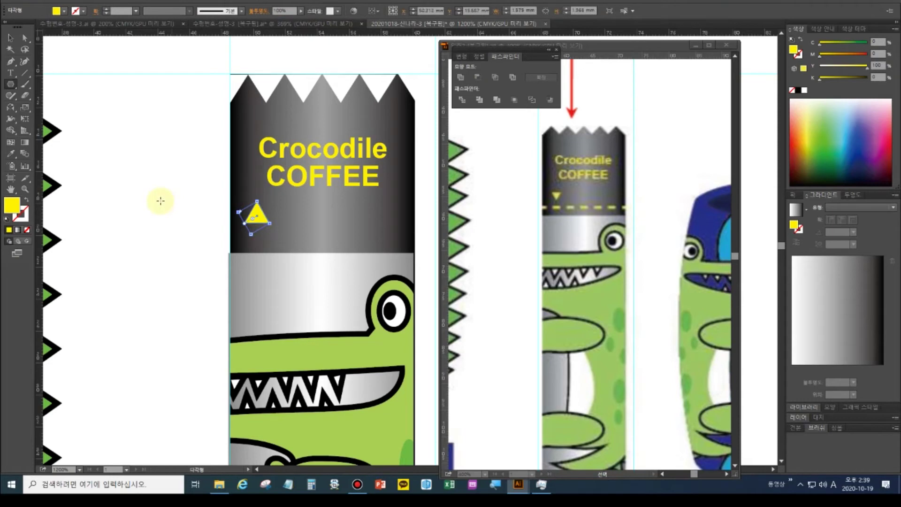
pyautogui.moveTo(258, 198); pyautogui.dragTo(268, 244)
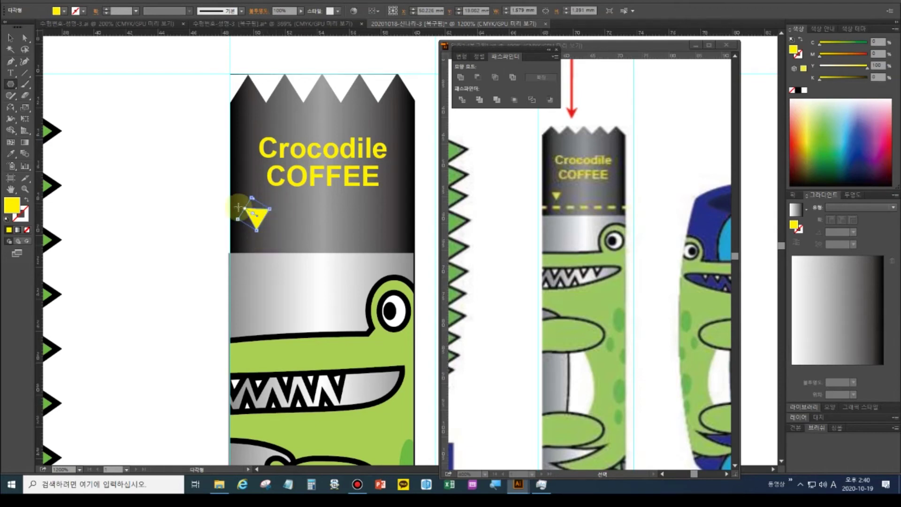
pyautogui.click(24, 72)
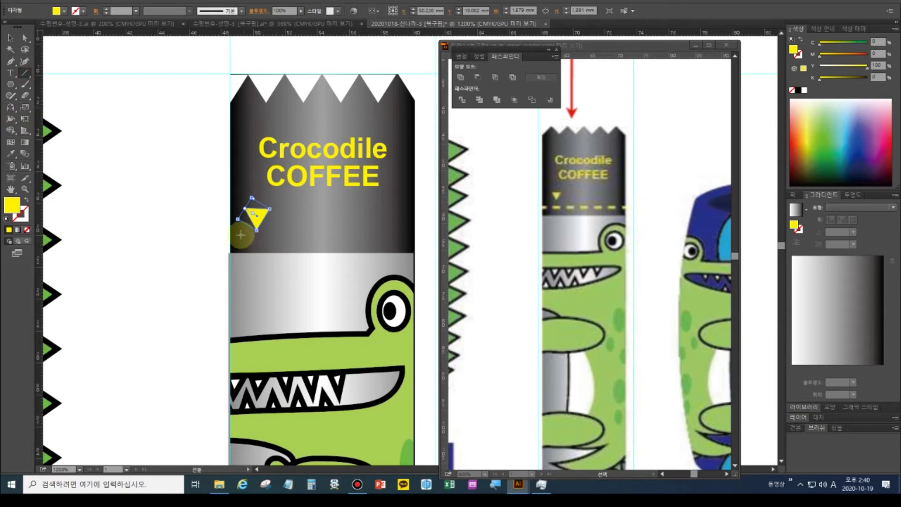
pyautogui.moveTo(230, 237); pyautogui.dragTo(414, 238)
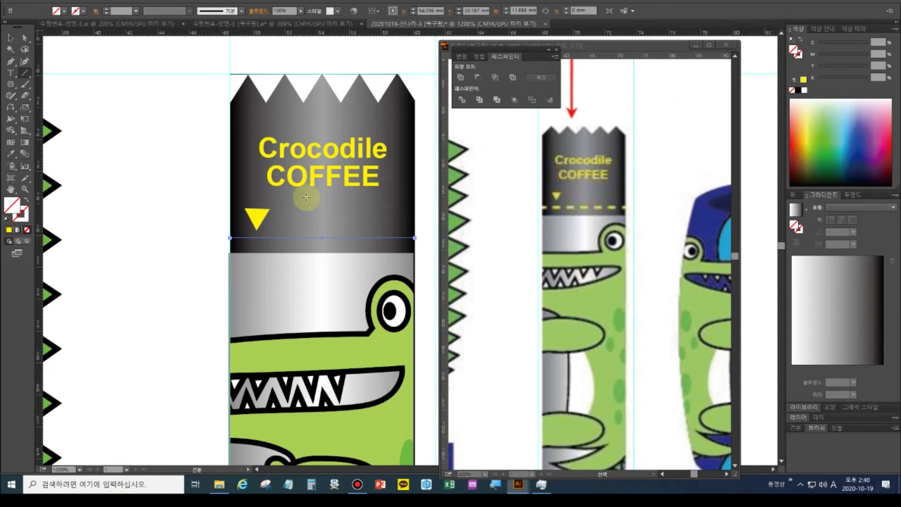
# Give the line a yellow 1 pt stroke
pyautogui.click(76, 10)
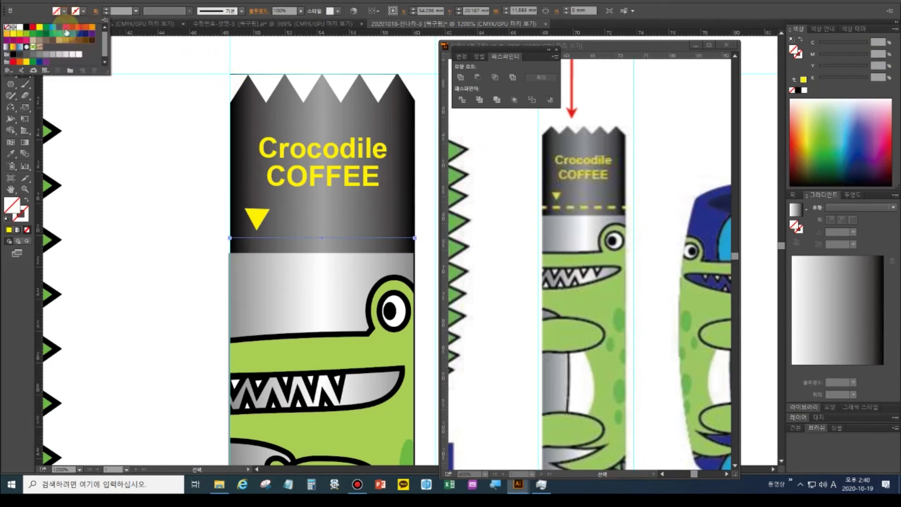
pyautogui.click(40, 28)
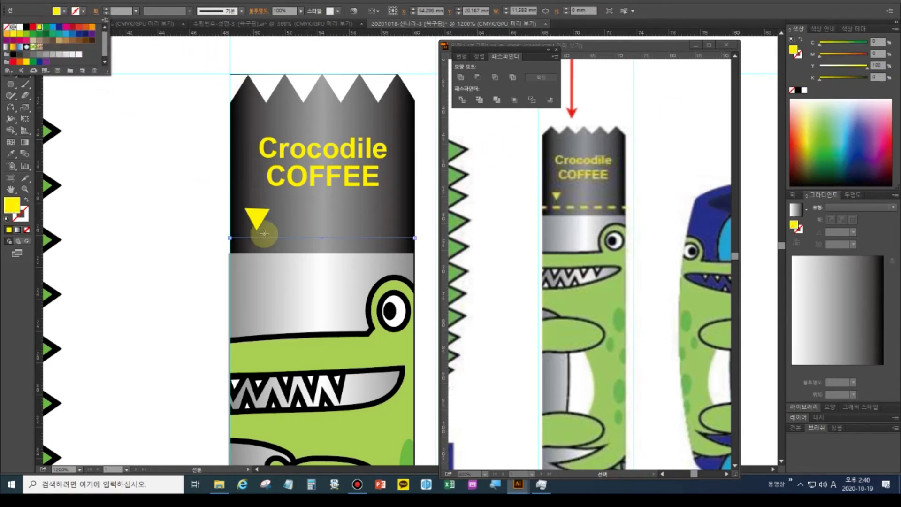
pyautogui.click(55, 14)
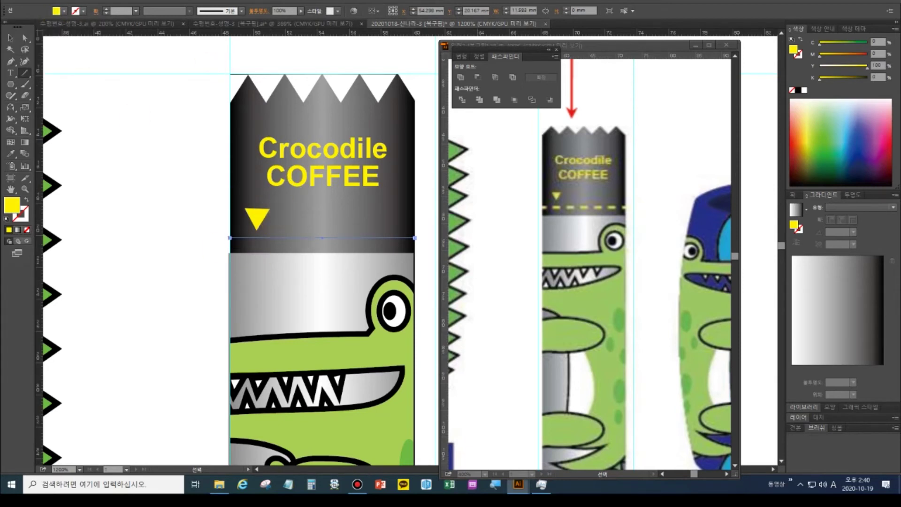
pyautogui.hotkey('ctrl', 'F10')
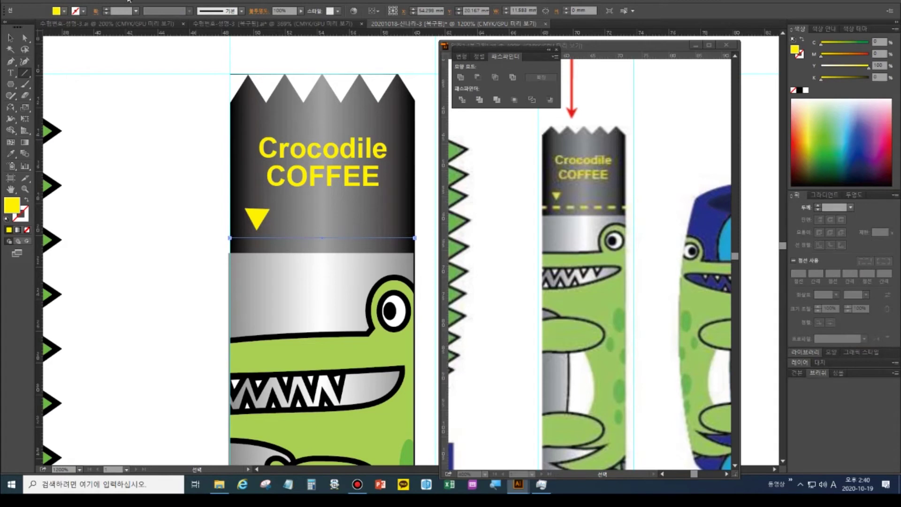
pyautogui.click(823, 210)
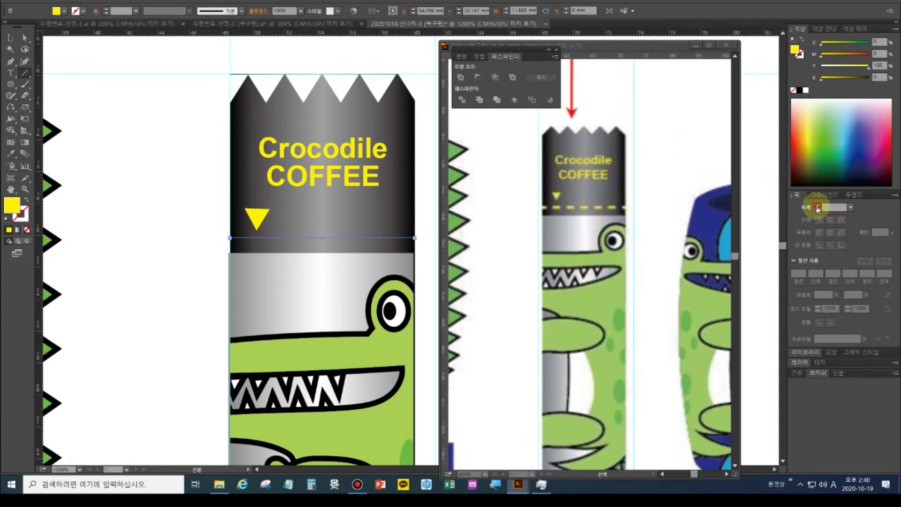
pyautogui.click(817, 206)
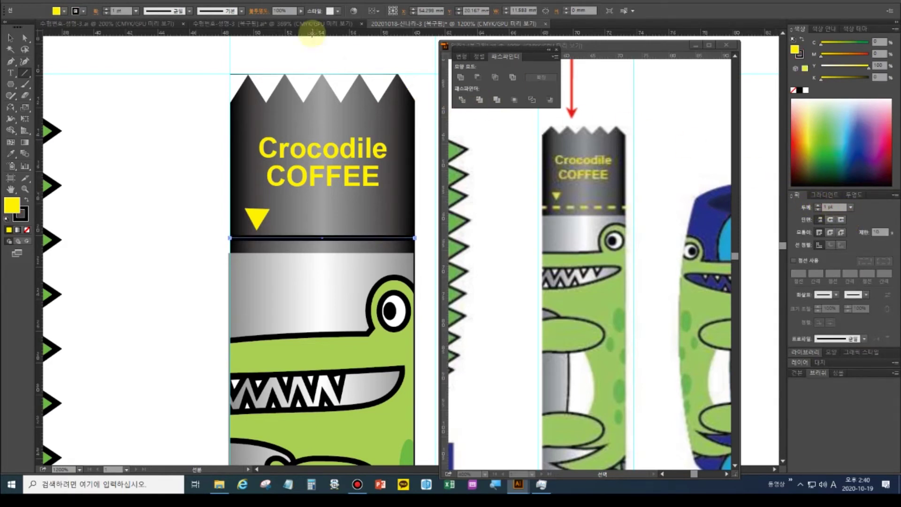
pyautogui.click(84, 12)
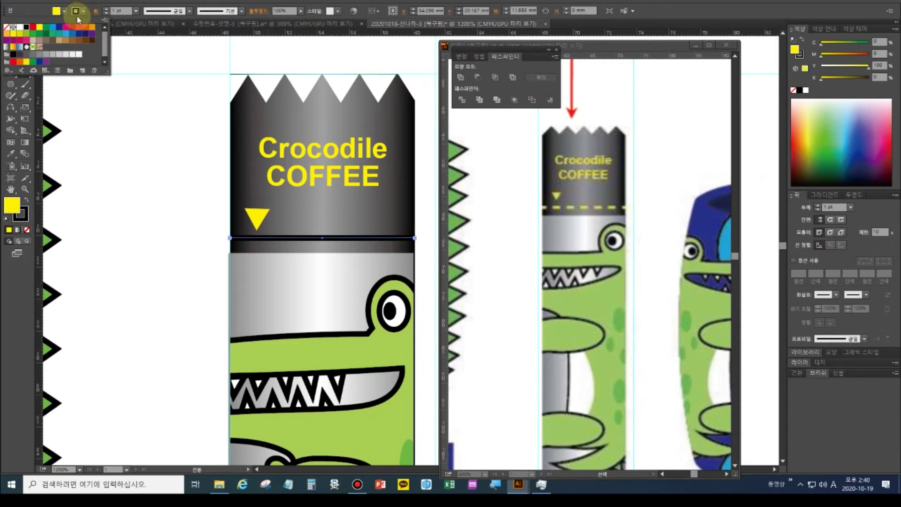
pyautogui.click(40, 27)
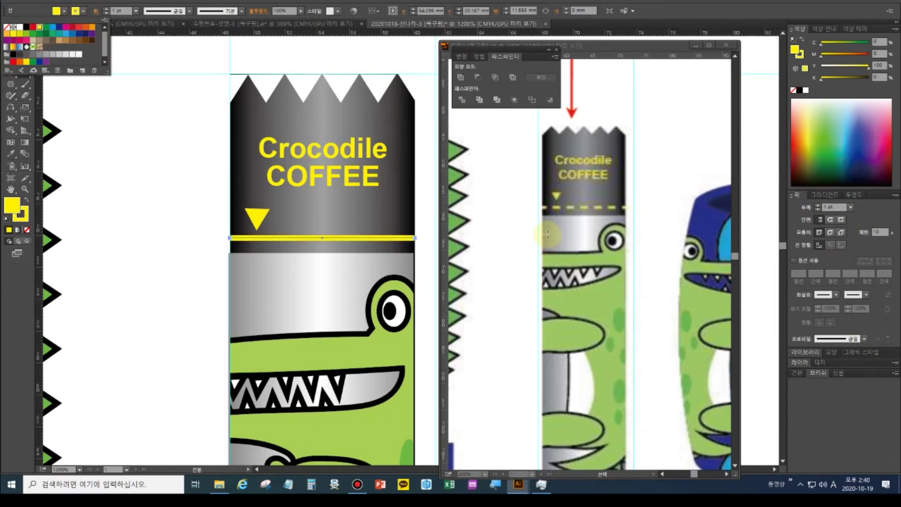
# Turn on Dashed Line and, after trying 5, 3, 2, 2.5 and 3 pt, set the dash to 2.7 pt
pyautogui.click(794, 261)
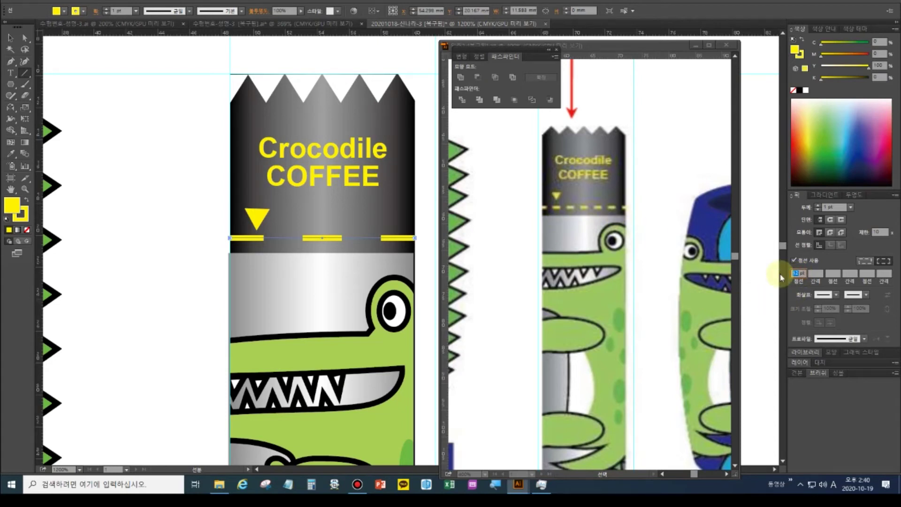
pyautogui.write('5')
pyautogui.press('Tab')
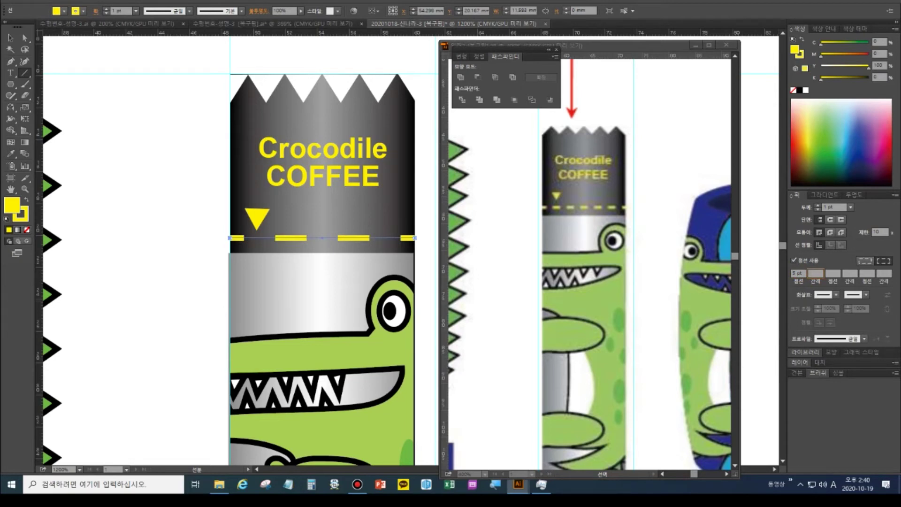
pyautogui.moveTo(794, 271); pyautogui.dragTo(788, 270)
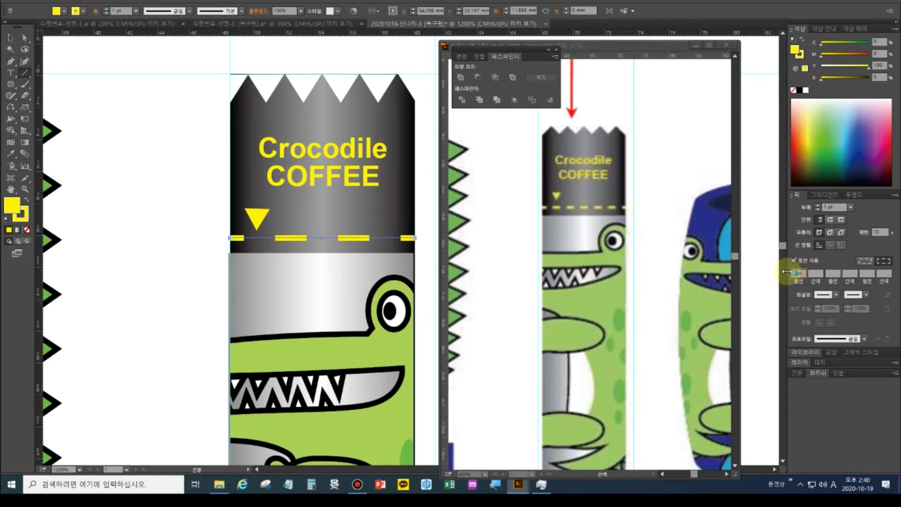
pyautogui.write('3')
pyautogui.press('Tab')
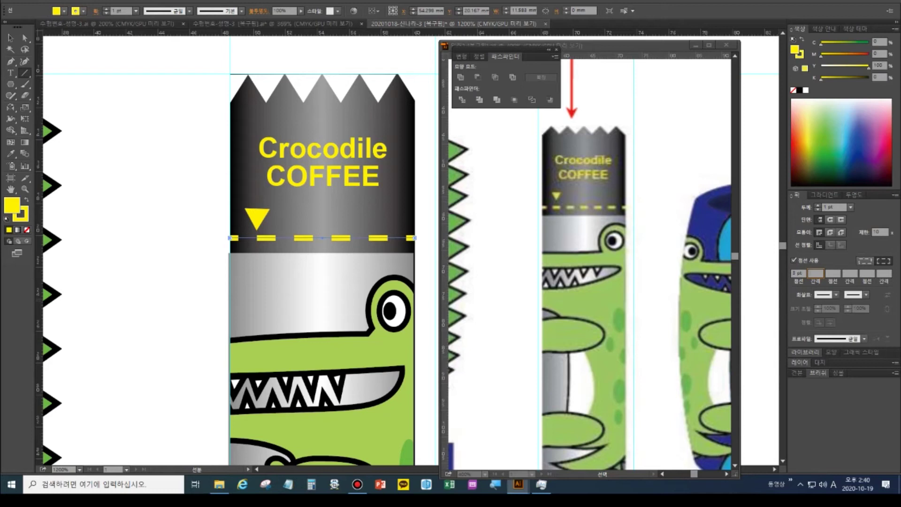
pyautogui.doubleClick(794, 273)
pyautogui.write('2')
pyautogui.press('Tab')
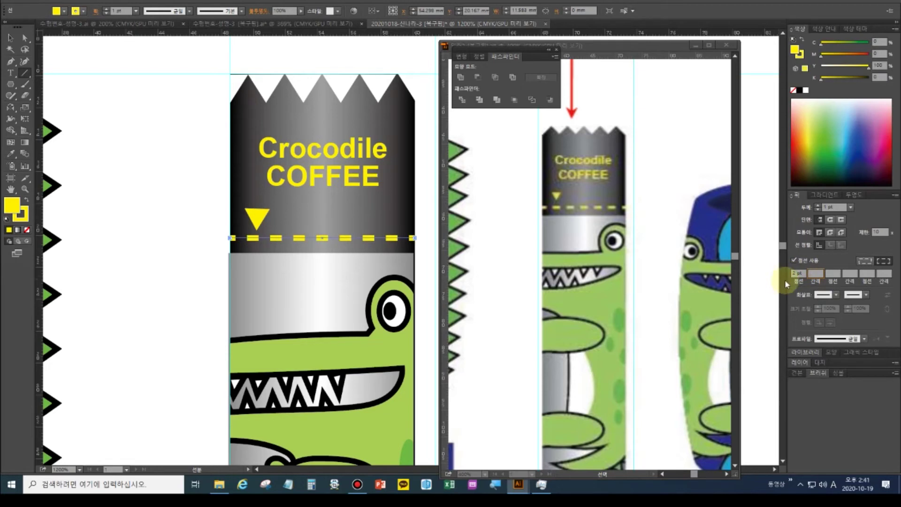
pyautogui.write('.5')
pyautogui.press('Tab')
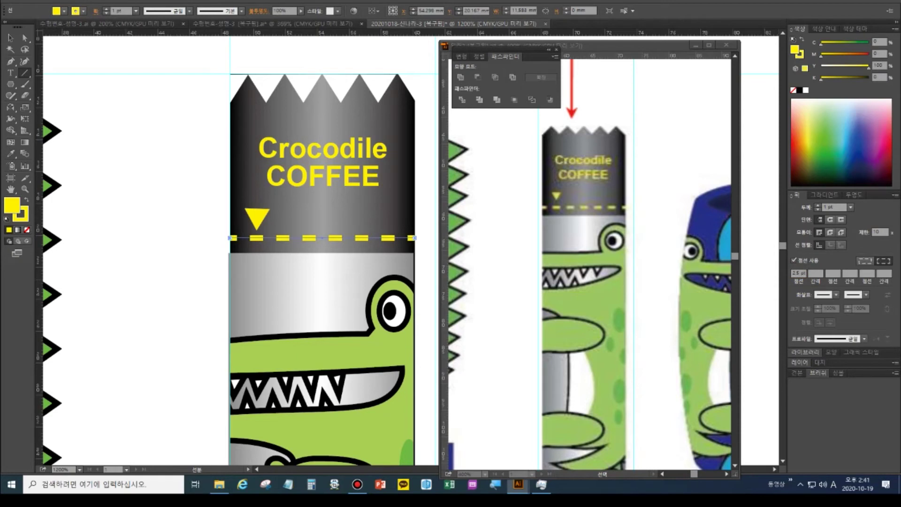
pyautogui.click(796, 273)
pyautogui.write('3')
pyautogui.press('Tab')
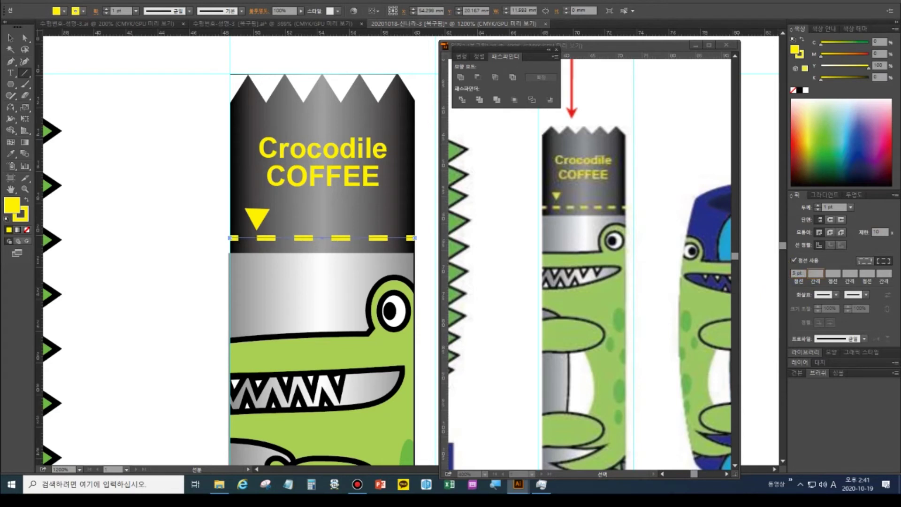
pyautogui.click(796, 277)
pyautogui.write('2.7')
pyautogui.press('Tab')
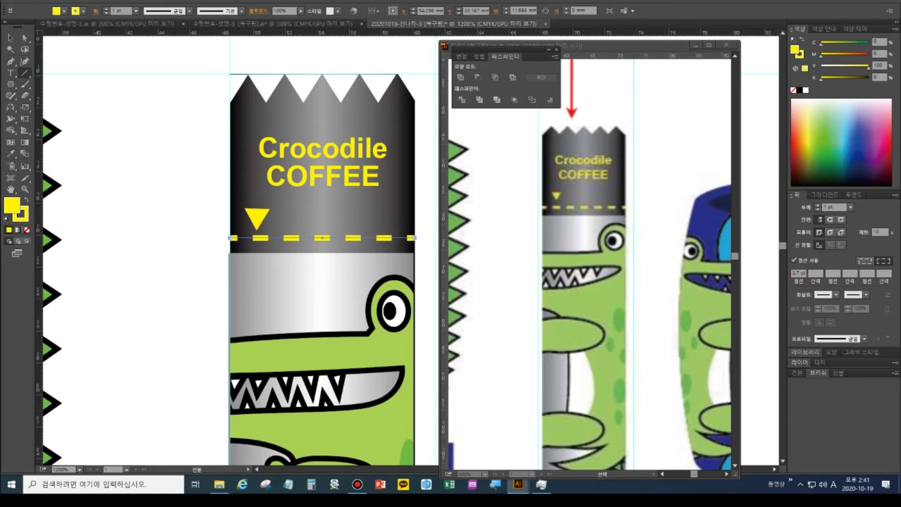
# Select the coffee can artwork and fit the whole artboard in view
pyautogui.scroll(-5, 587, 282)
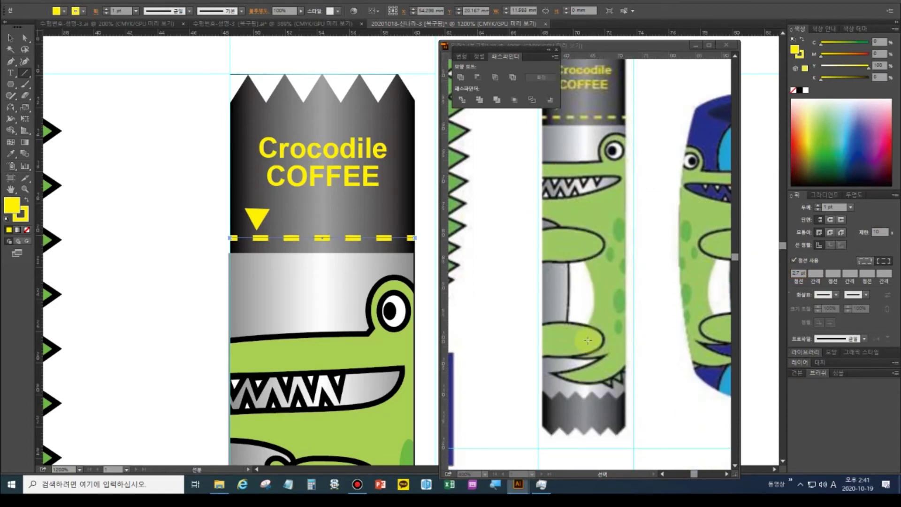
pyautogui.scroll(1, 587, 305)
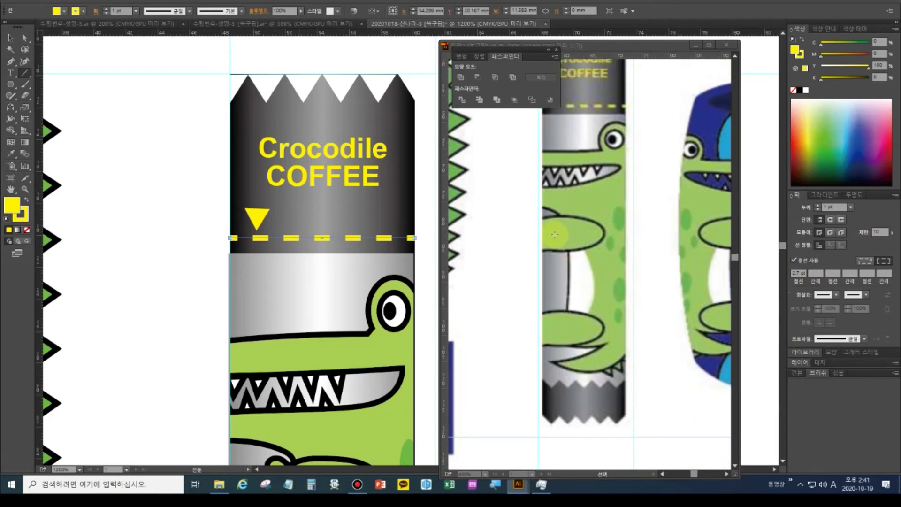
pyautogui.click(10, 38)
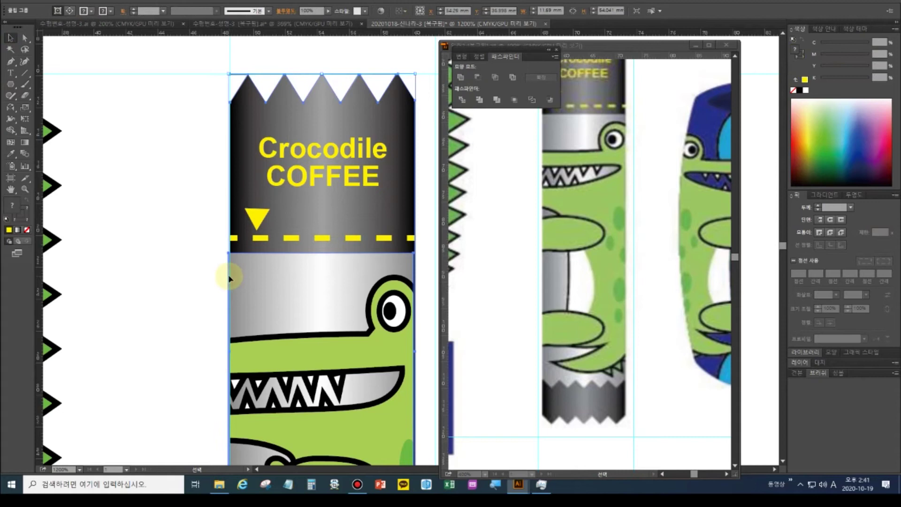
pyautogui.click(213, 289)
pyautogui.click(314, 306)
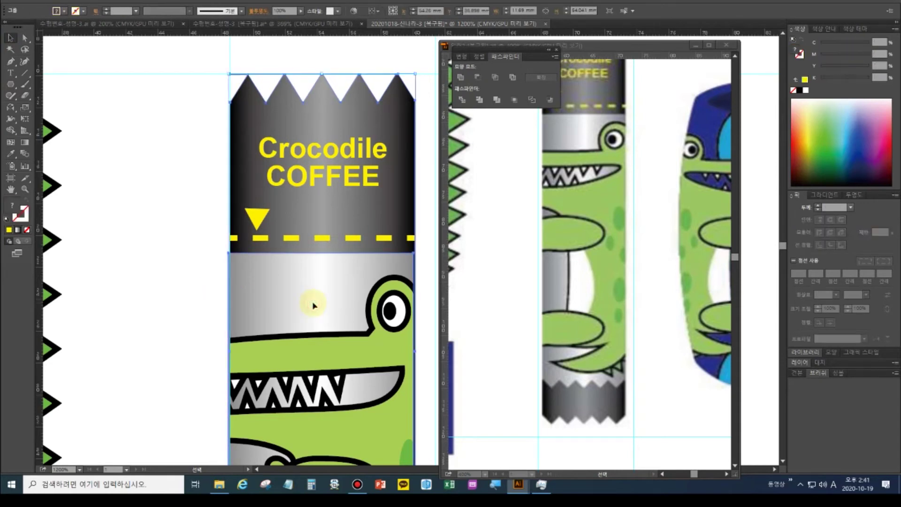
pyautogui.doubleClick(10, 189)
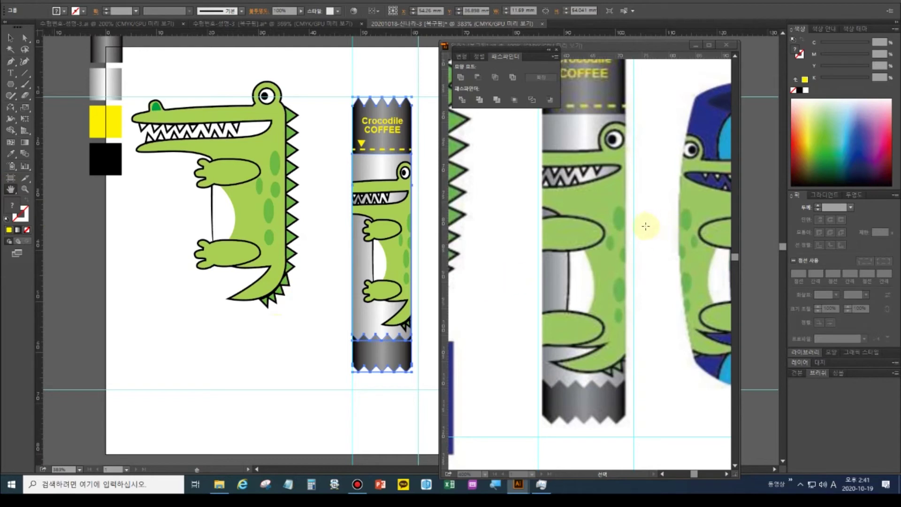
# Pan and zoom the reference to bring its blue circle pattern tile into view
pyautogui.click(644, 48)
pyautogui.moveTo(619, 217); pyautogui.dragTo(445, 252)
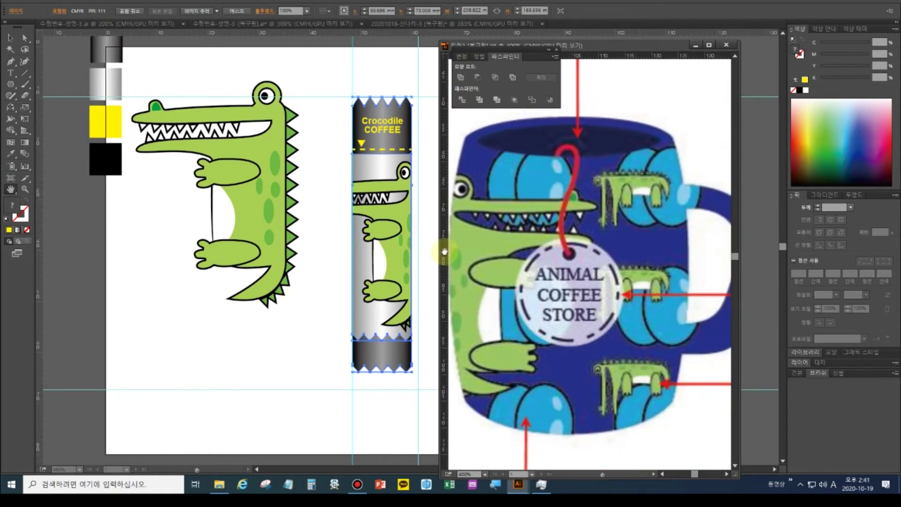
pyautogui.hotkey('ctrl', '-')
pyautogui.hotkey('ctrl', '-')
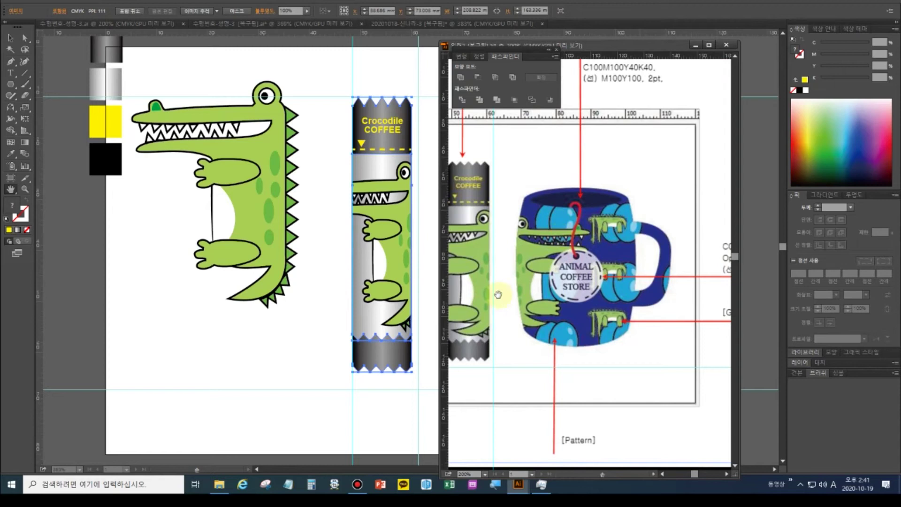
pyautogui.moveTo(498, 294); pyautogui.dragTo(654, 282)
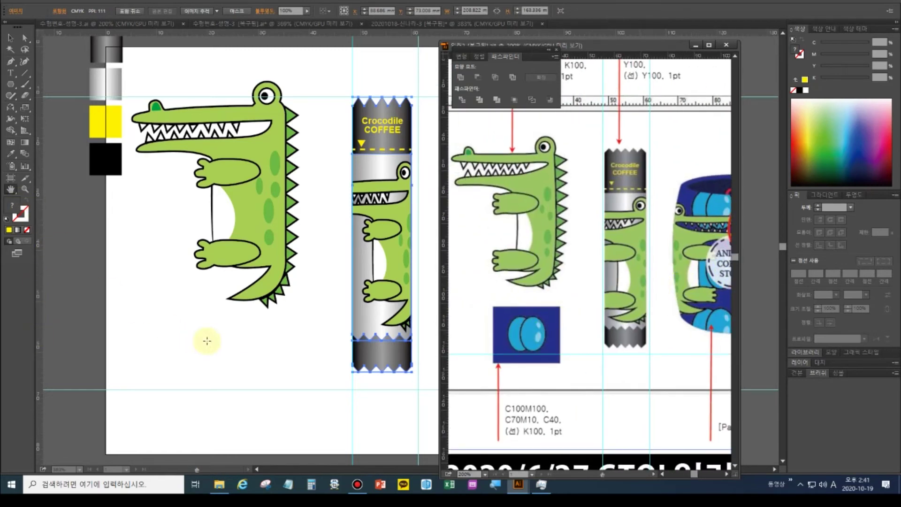
pyautogui.click(19, 88)
pyautogui.click(39, 86)
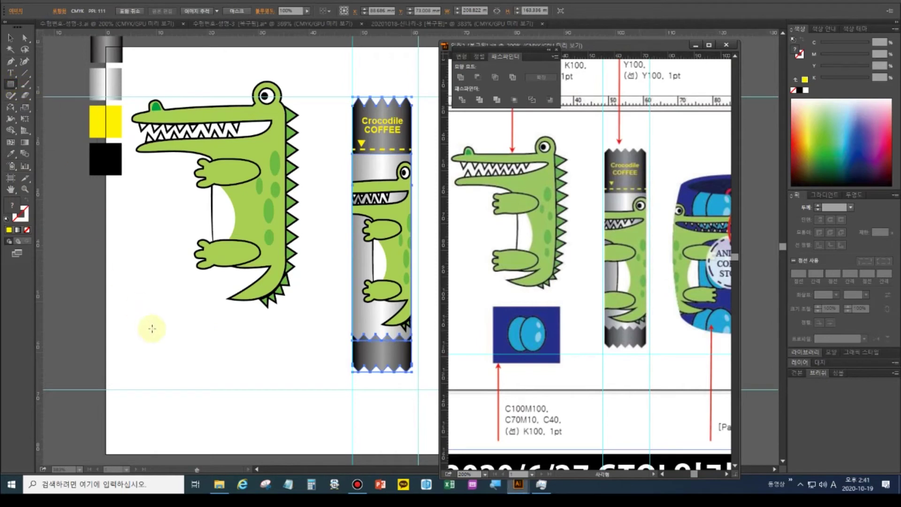
pyautogui.click(193, 316)
# Draw a rectangle below the crocodile with the Rectangle tool
pyautogui.click(196, 326)
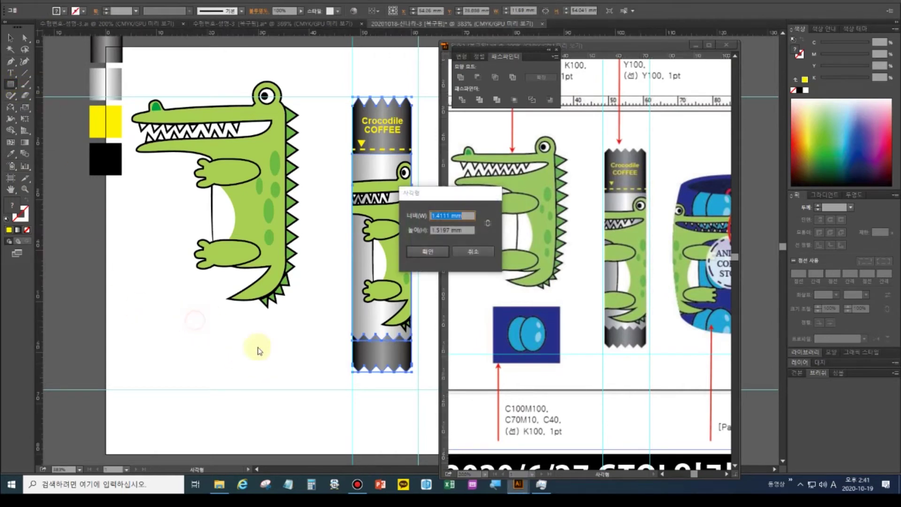
pyautogui.click(461, 250)
pyautogui.moveTo(189, 317); pyautogui.dragTo(272, 375)
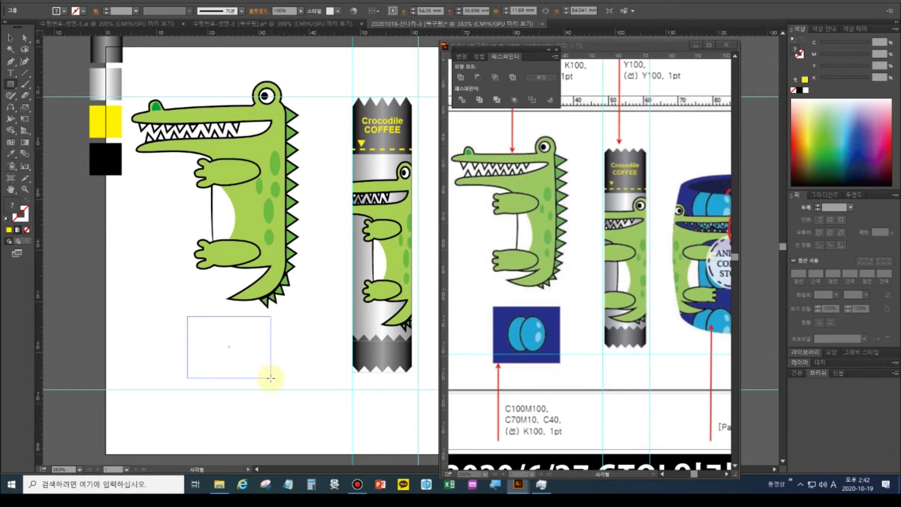
pyautogui.moveTo(270, 378); pyautogui.dragTo(271, 378)
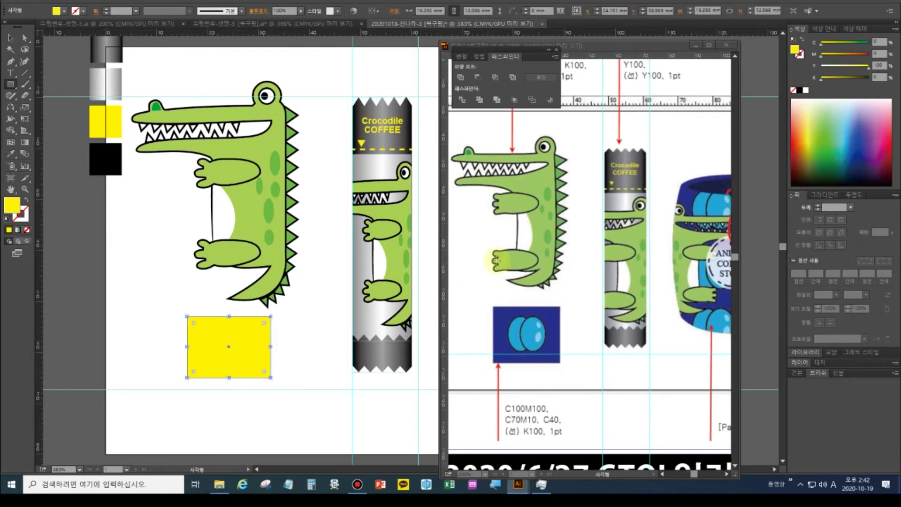
# Set the top-left colour swatch to navy, C100 M100, in the Color panel
pyautogui.click(10, 155)
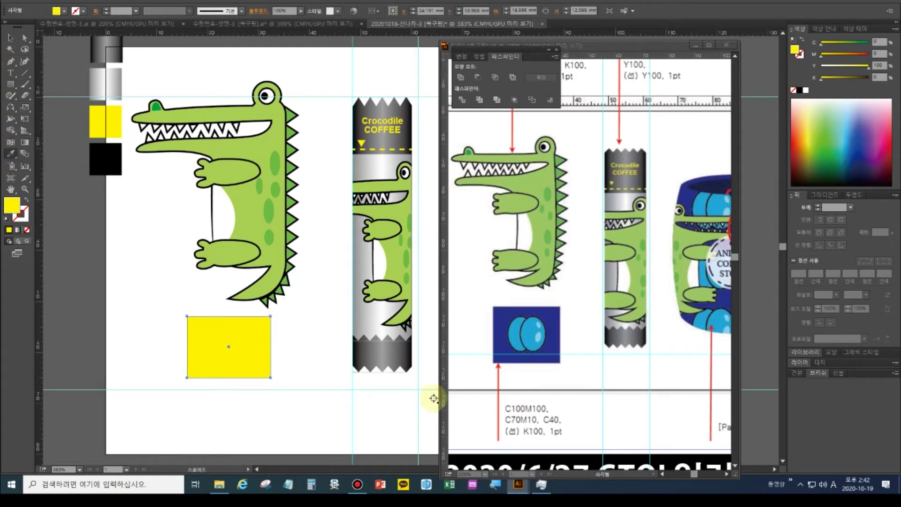
pyautogui.click(10, 38)
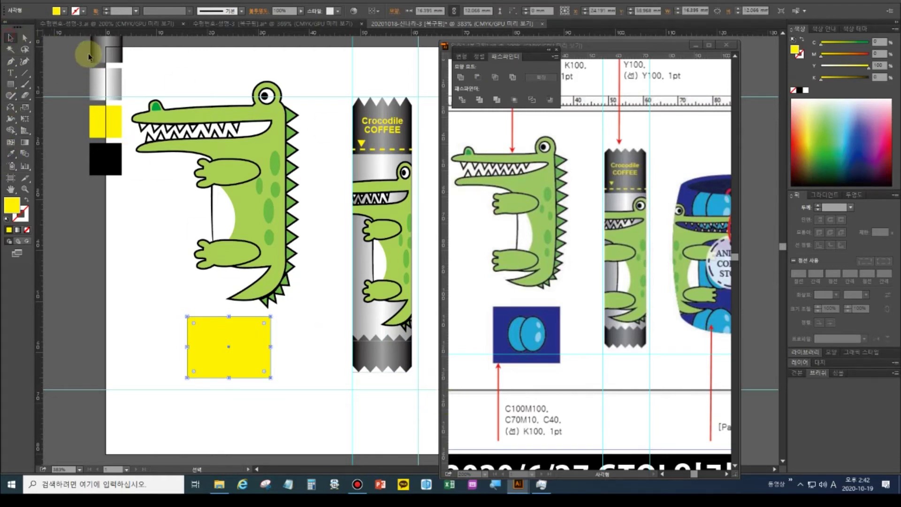
pyautogui.click(101, 53)
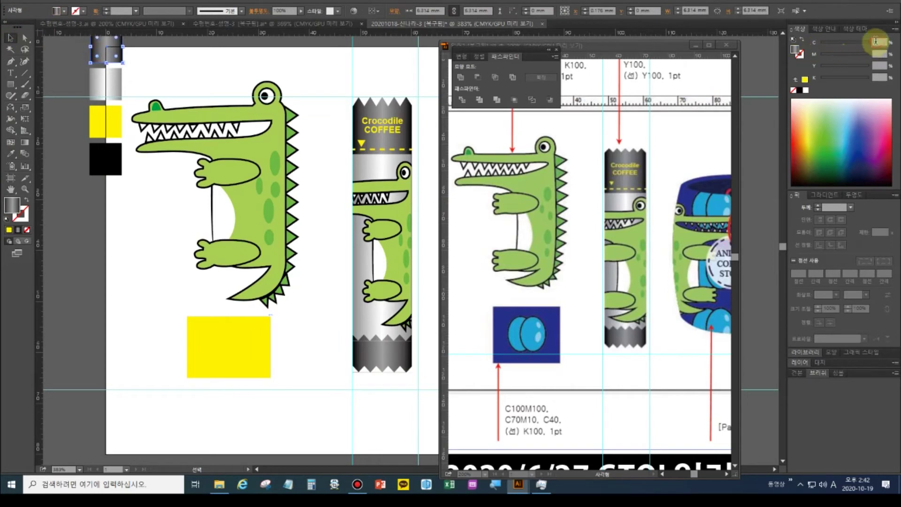
pyautogui.click(875, 40)
pyautogui.write('100')
pyautogui.press('Tab')
pyautogui.write('100')
pyautogui.press('Tab')
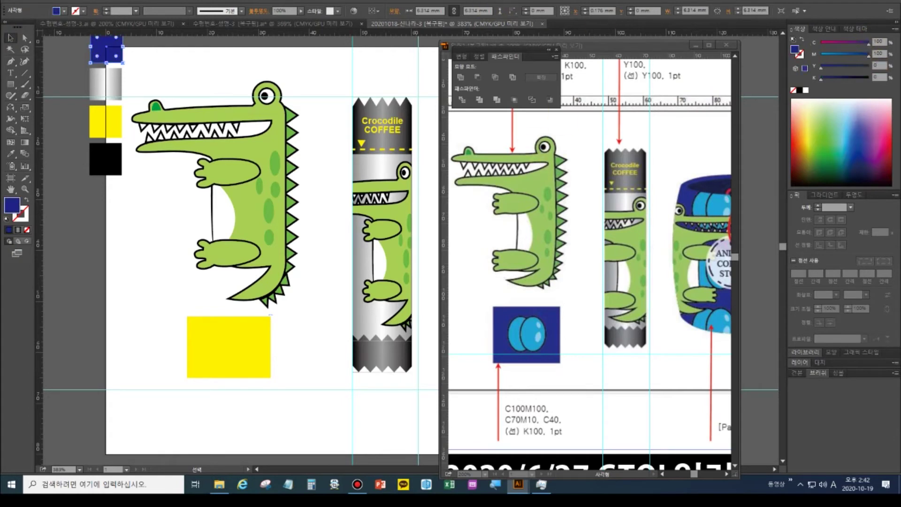
# Eyedropper the navy colour onto the yellow rectangle, then deselect it
pyautogui.click(10, 154)
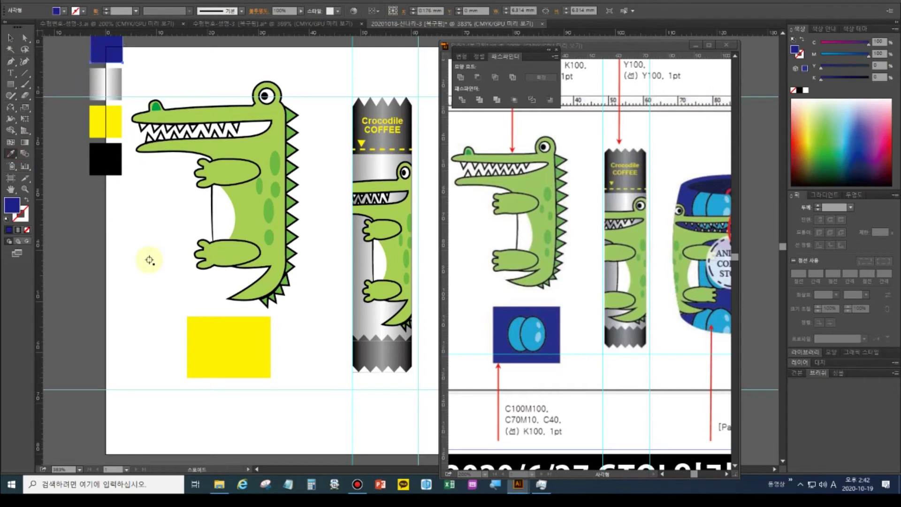
pyautogui.click(10, 37)
pyautogui.click(212, 337)
pyautogui.click(11, 153)
pyautogui.click(111, 43)
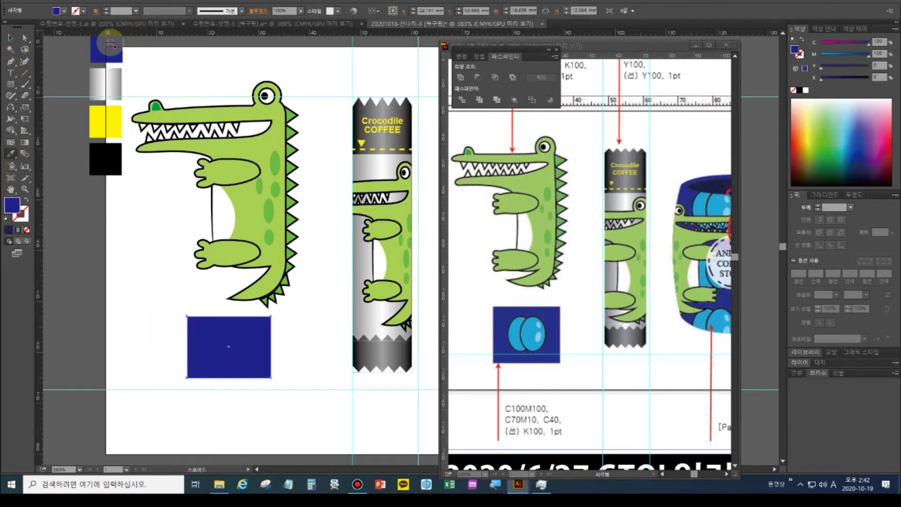
pyautogui.click(267, 407)
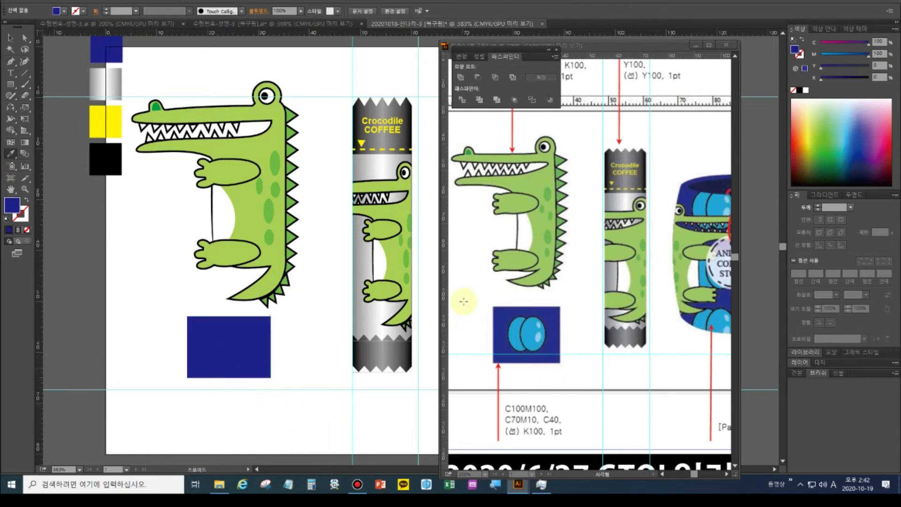
# Draw a circle on the navy rectangle with the Ellipse tool
pyautogui.moveTo(12, 87); pyautogui.dragTo(28, 103)
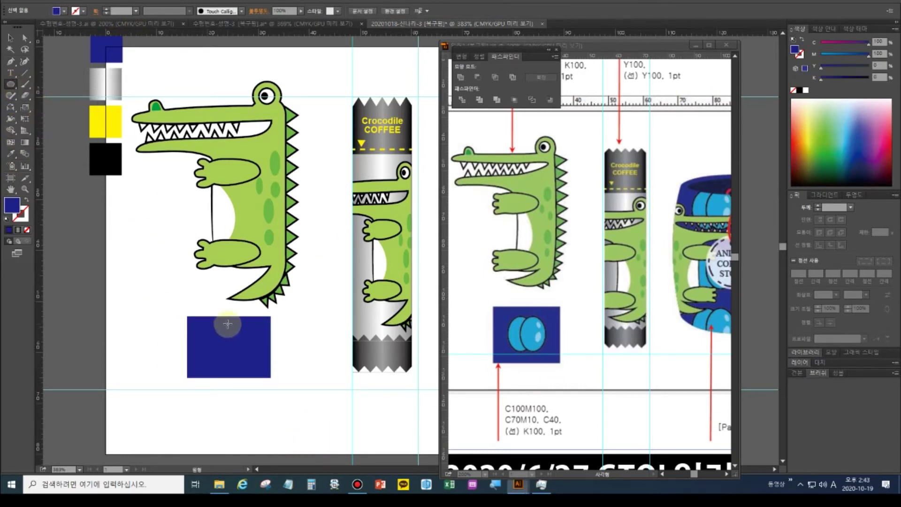
pyautogui.moveTo(206, 331); pyautogui.dragTo(234, 364)
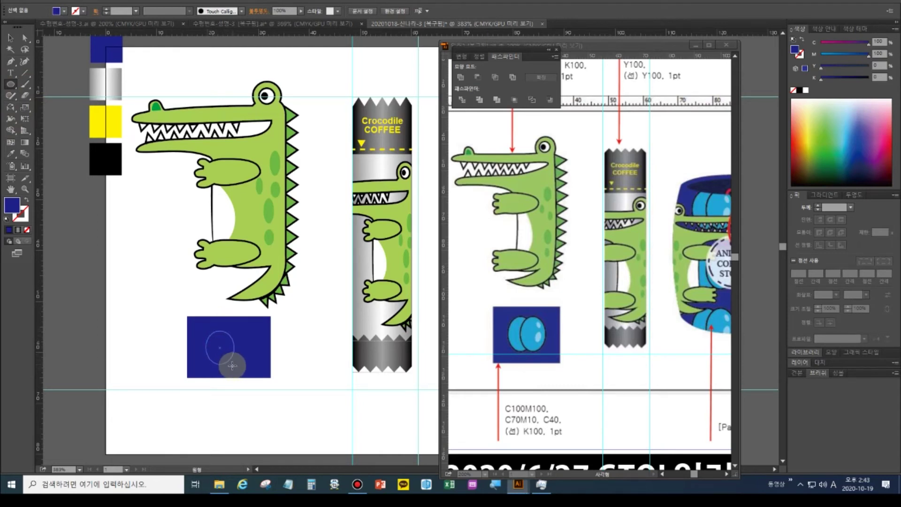
pyautogui.moveTo(232, 365); pyautogui.dragTo(231, 364)
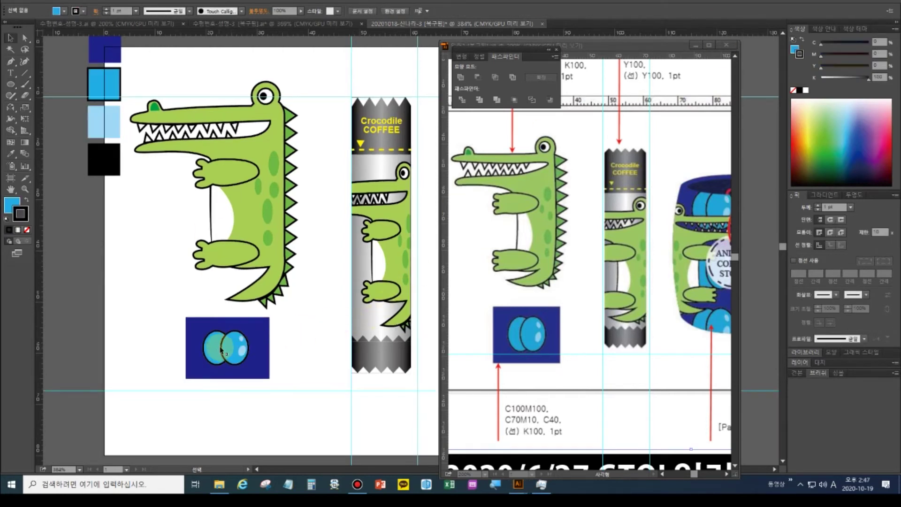
# Merge the overlapping circle regions together with the Shape Builder tool
pyautogui.click(239, 349)
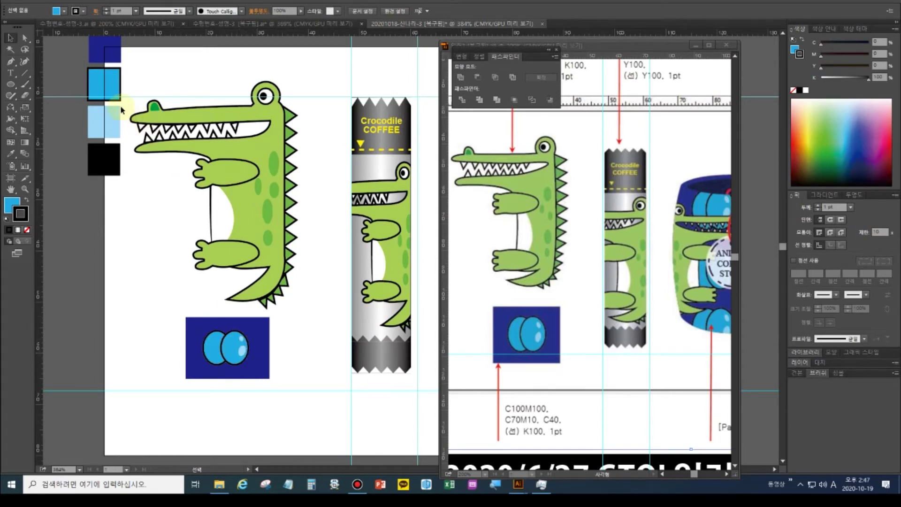
pyautogui.click(224, 361)
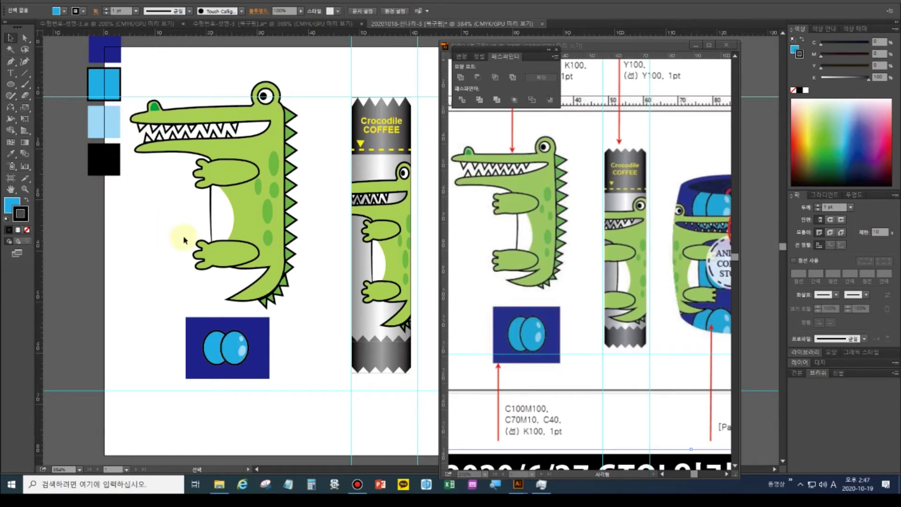
pyautogui.click(215, 353)
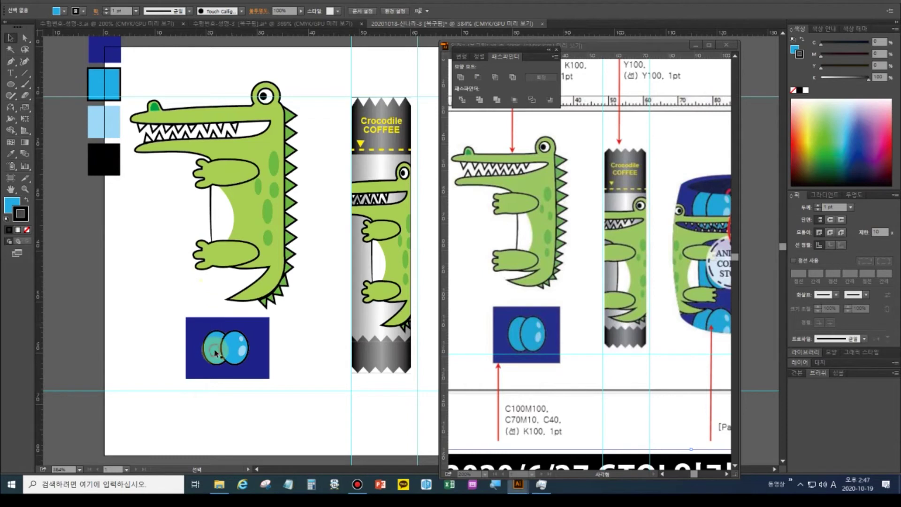
pyautogui.click(240, 347)
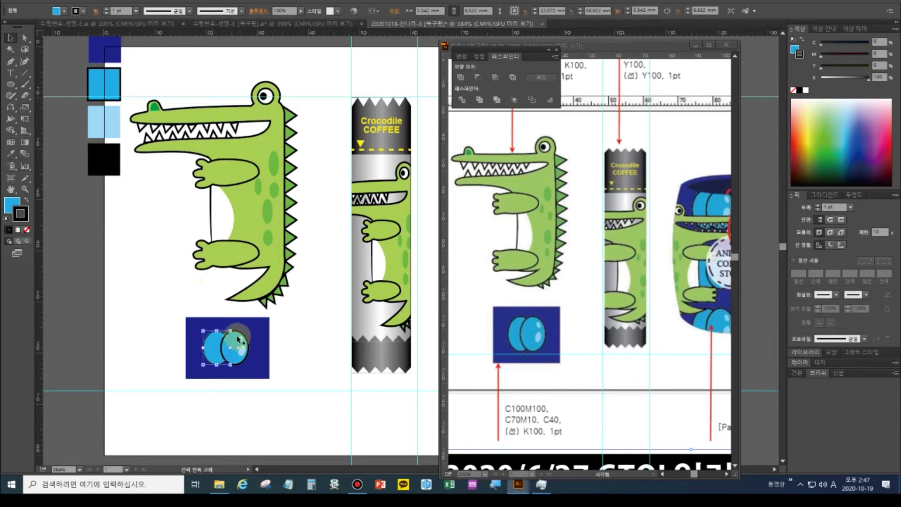
pyautogui.moveTo(240, 338)
pyautogui.mouseDown()
pyautogui.moveTo(241, 358)
pyautogui.moveTo(208, 349)
pyautogui.mouseUp()
# Marquee-select the navy rectangle and both circles together
pyautogui.click(240, 340)
pyautogui.press('v')
pyautogui.click(210, 355)
pyautogui.moveTo(292, 393); pyautogui.dragTo(182, 324)
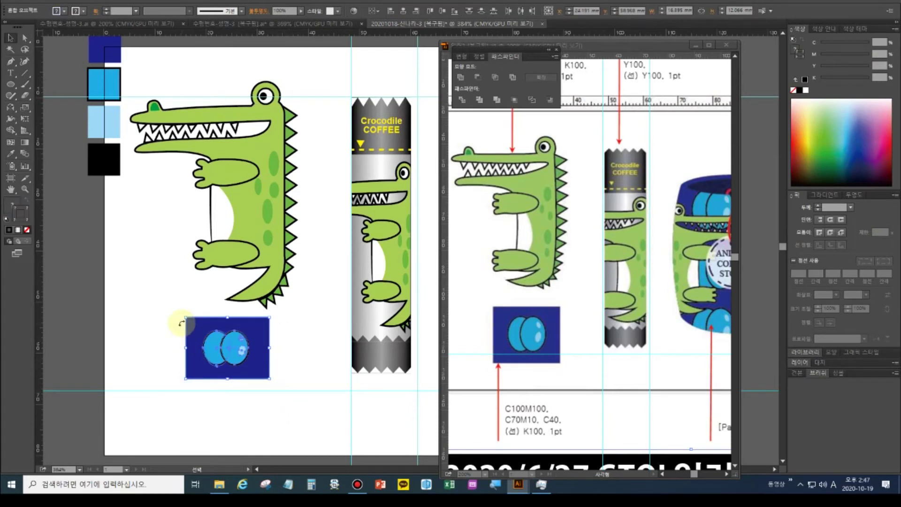
# Centre the circles horizontally and vertically on the navy rectangle using Align
pyautogui.hotkey('shift', 'F7')
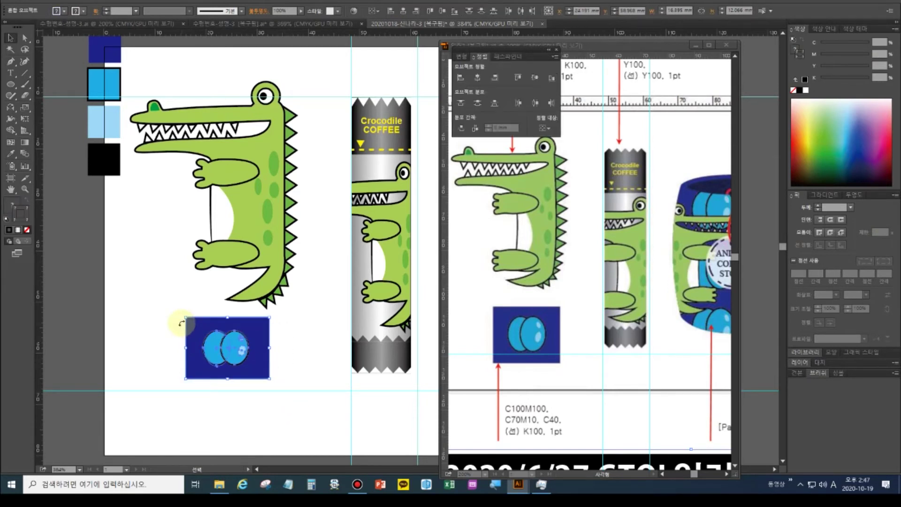
pyautogui.click(479, 77)
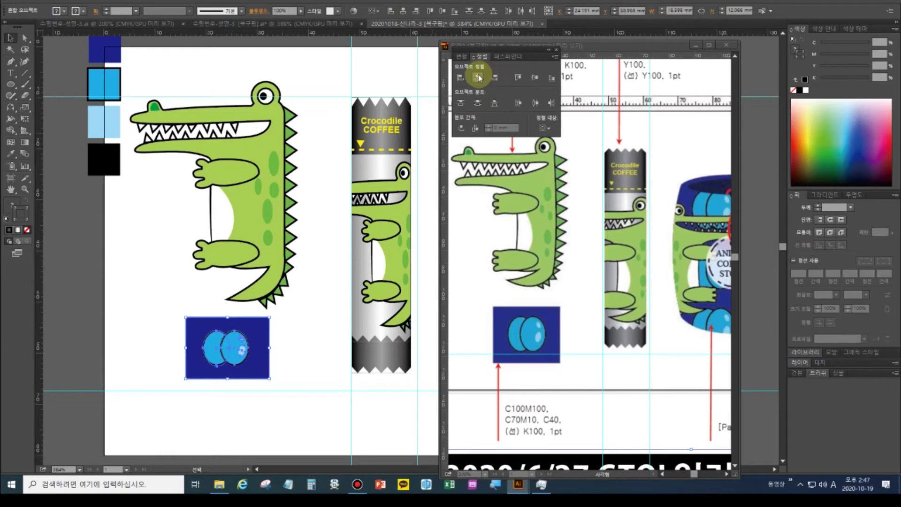
pyautogui.click(545, 129)
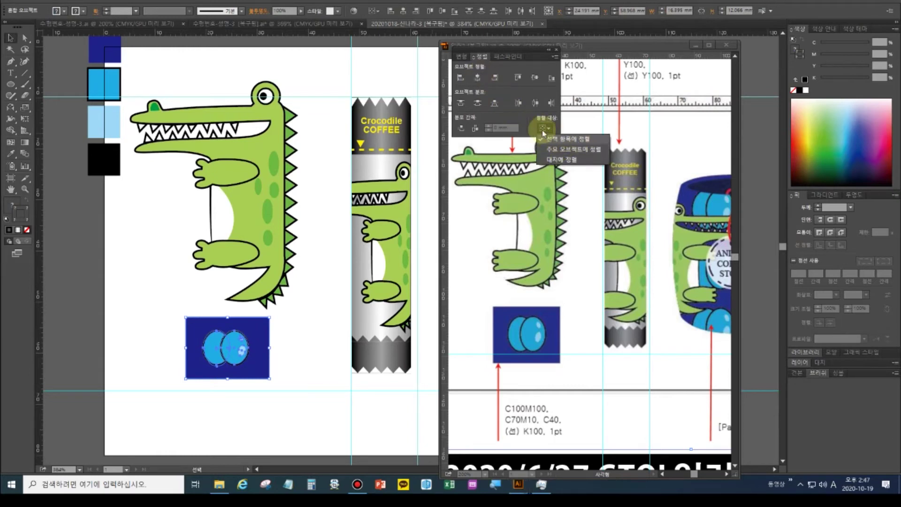
pyautogui.click(563, 139)
pyautogui.click(477, 77)
pyautogui.click(526, 80)
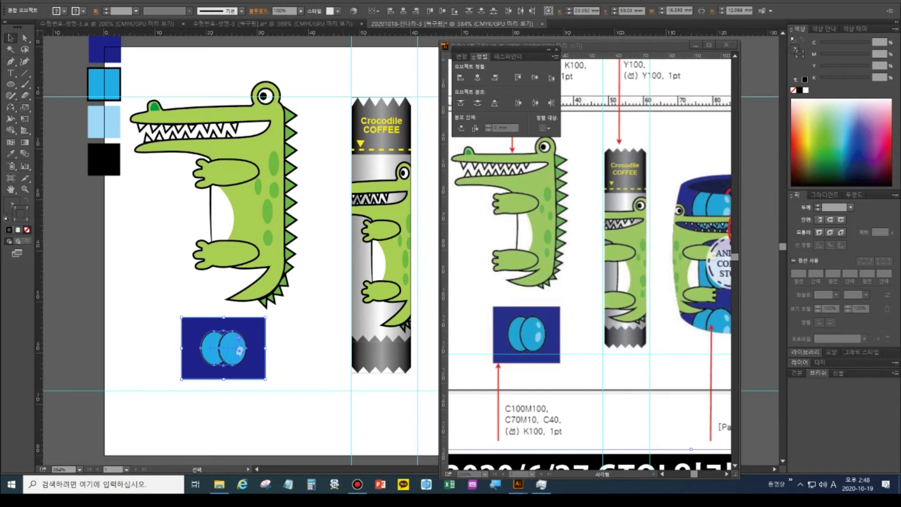
# Show the Swatches panel and drag the blue circle pair in as a new pattern swatch
pyautogui.press('w')
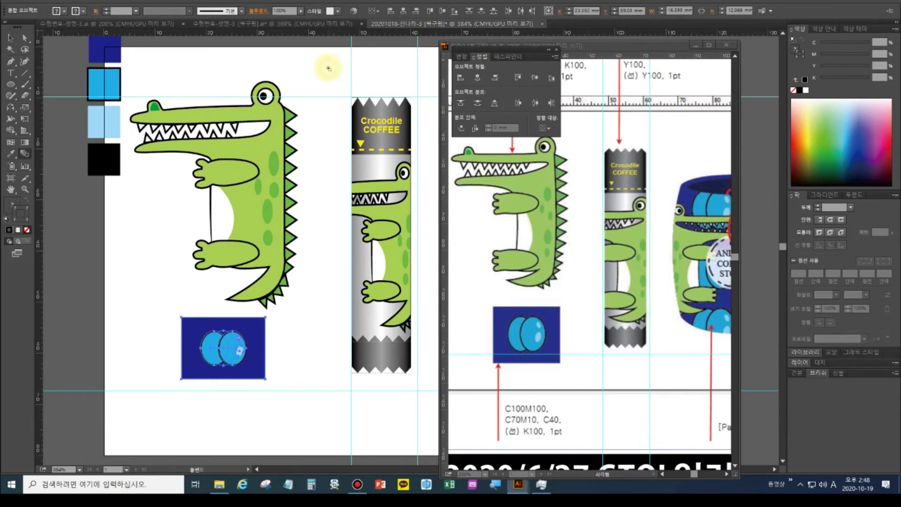
pyautogui.hotkey('alt', 'w')
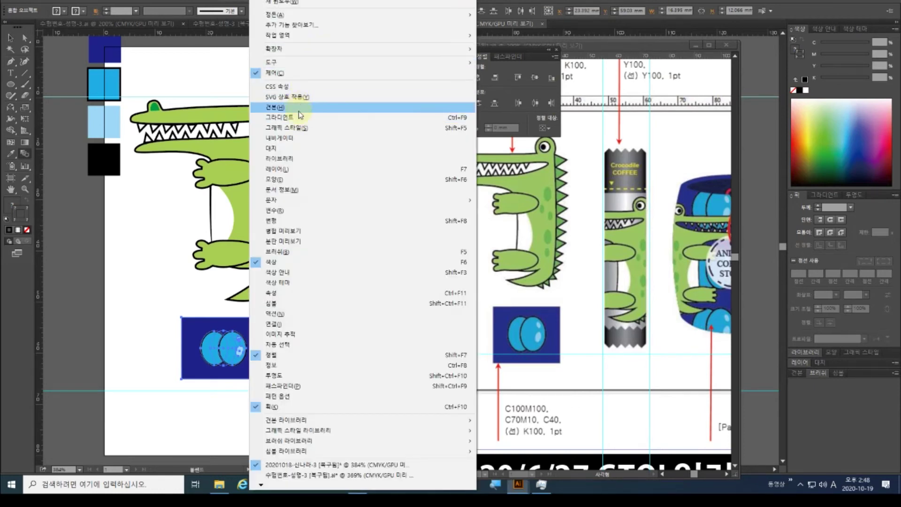
pyautogui.click(299, 110)
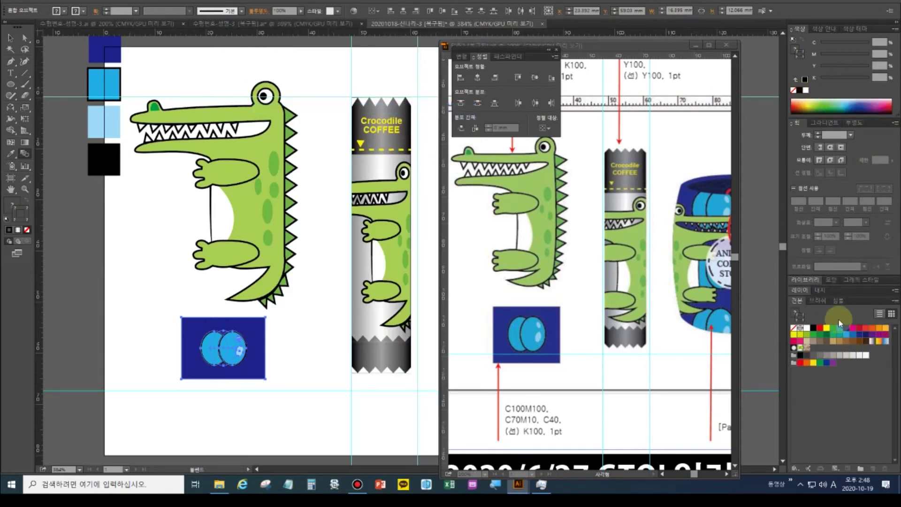
pyautogui.click(11, 38)
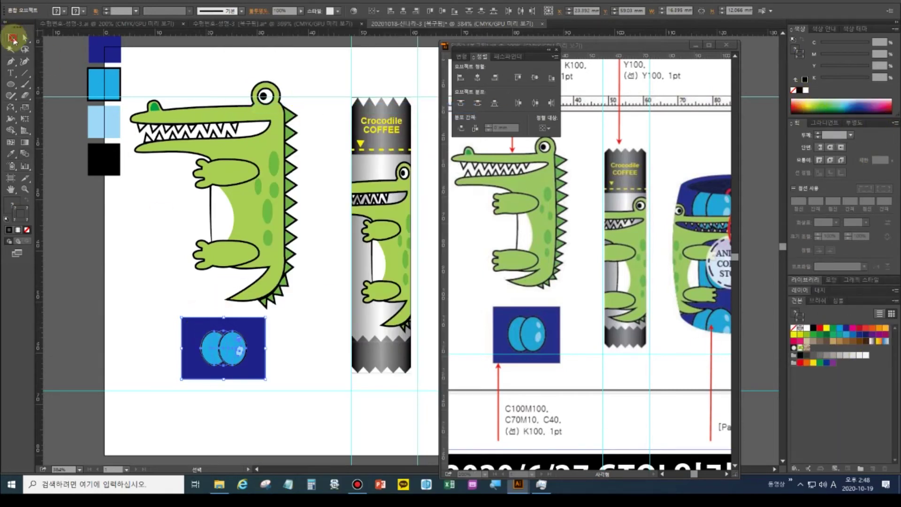
pyautogui.moveTo(232, 368); pyautogui.dragTo(838, 380)
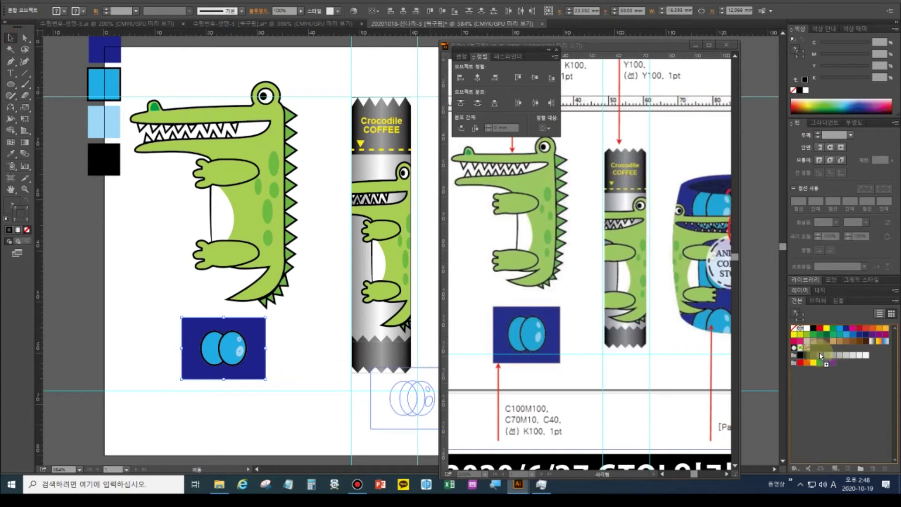
pyautogui.moveTo(816, 352); pyautogui.dragTo(815, 349)
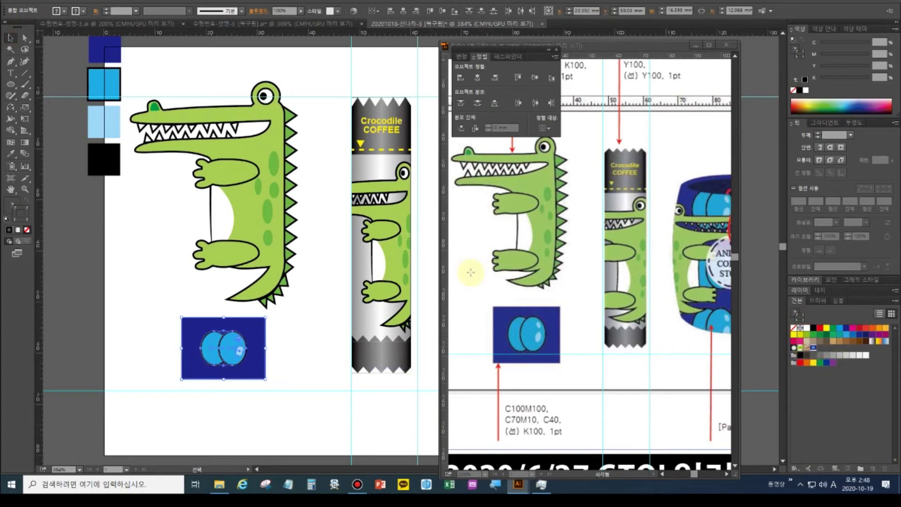
pyautogui.doubleClick(11, 189)
# Pan to the mug body and delete the light-blue and black sample squares
pyautogui.click(354, 242)
pyautogui.moveTo(341, 242); pyautogui.dragTo(104, 263)
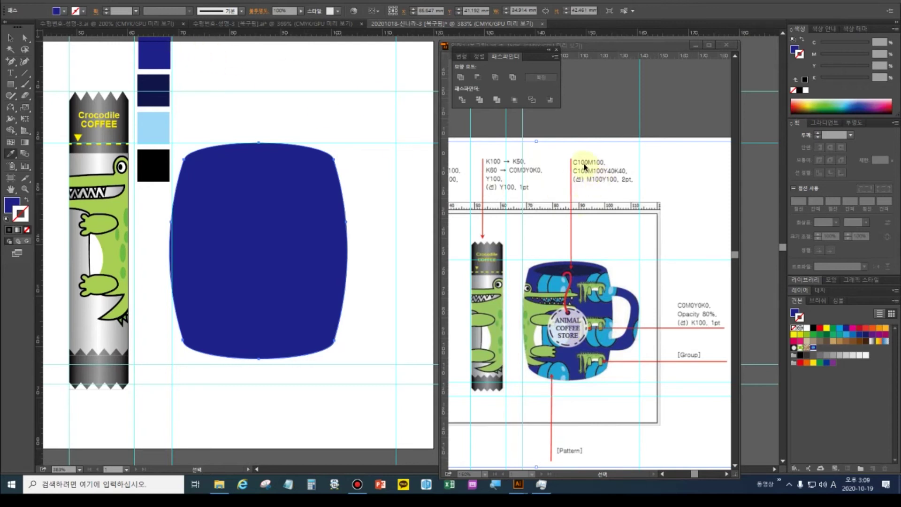
pyautogui.click(9, 40)
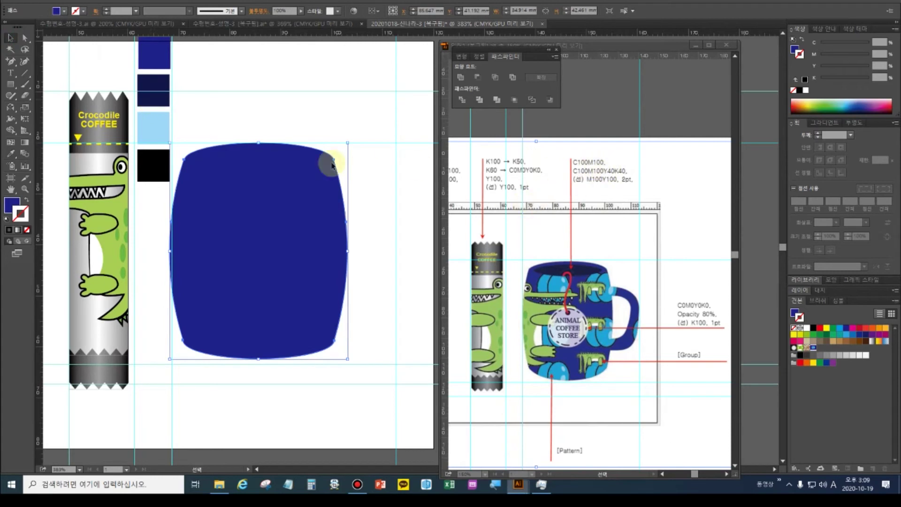
pyautogui.click(152, 130)
pyautogui.press('Delete')
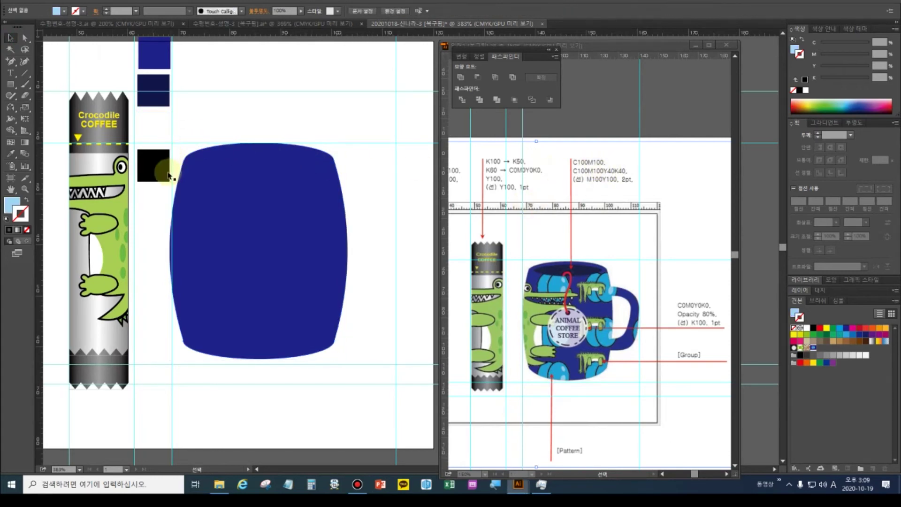
pyautogui.click(155, 165)
pyautogui.press('Delete')
# Select the navy mug body and zoom in on its lower-left corner
pyautogui.click(245, 197)
pyautogui.click(187, 162)
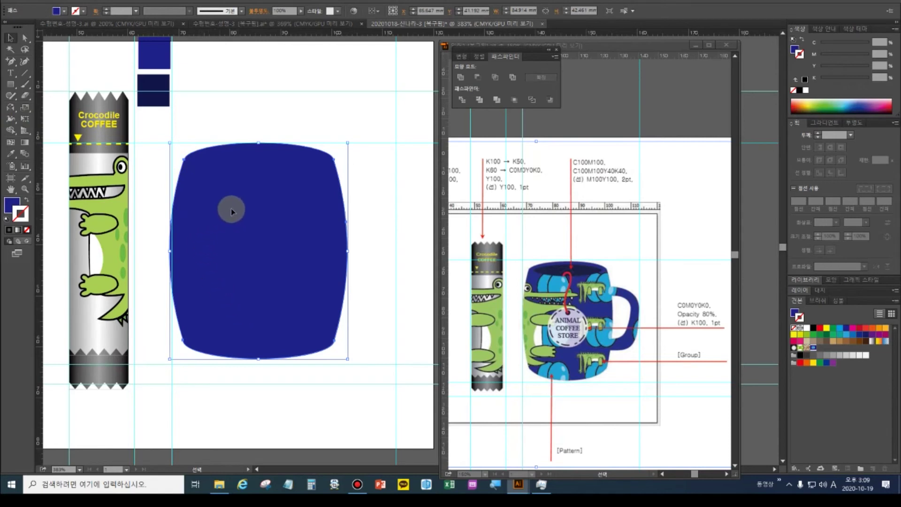
pyautogui.click(384, 241)
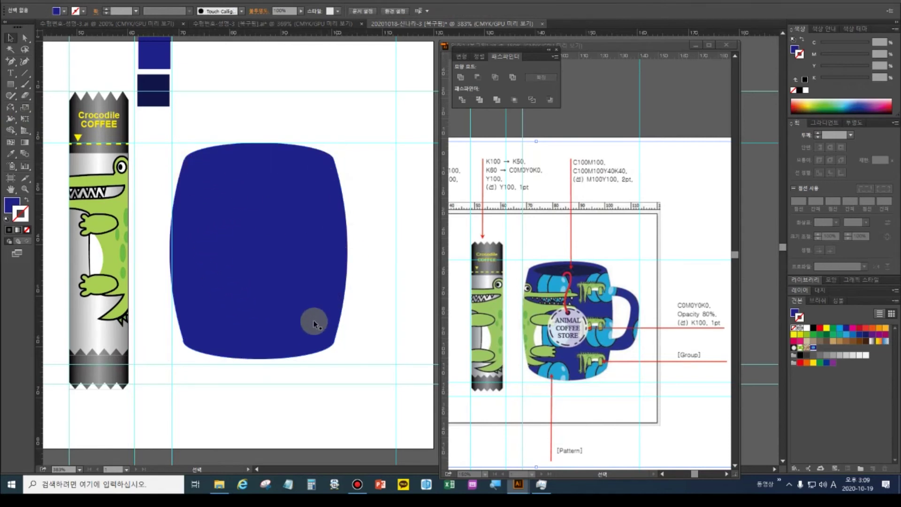
pyautogui.click(194, 350)
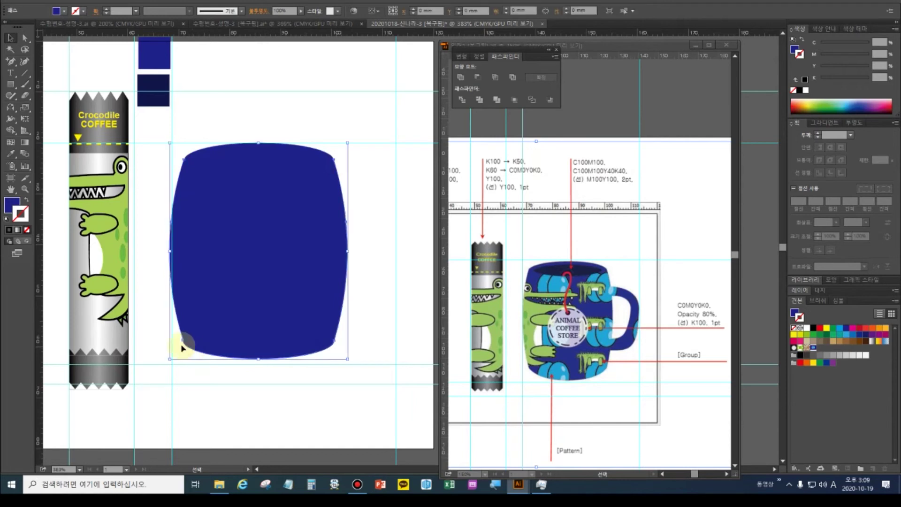
pyautogui.click(25, 189)
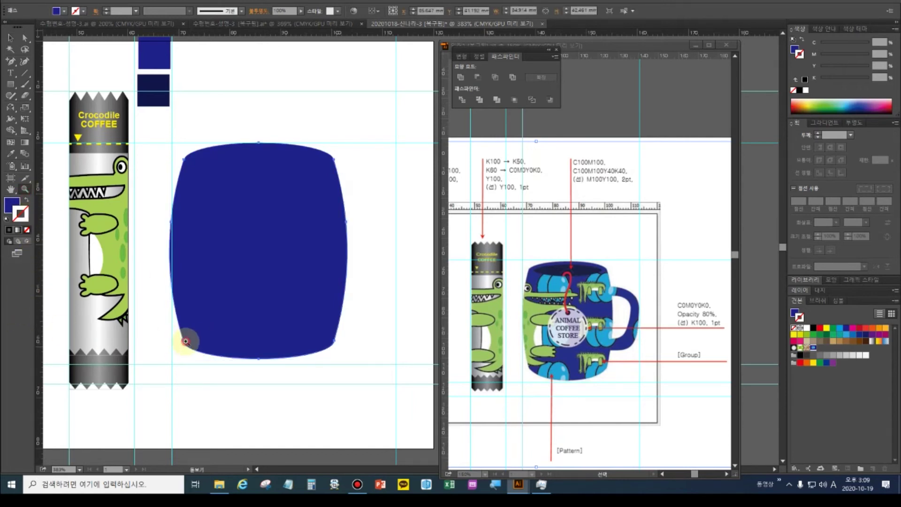
pyautogui.click(185, 342)
# Reshape the mug body's lower-left anchor and its curve handle into a rounder corner
pyautogui.moveTo(416, 236); pyautogui.dragTo(380, 469)
pyautogui.click(25, 38)
pyautogui.click(279, 328)
pyautogui.click(308, 346)
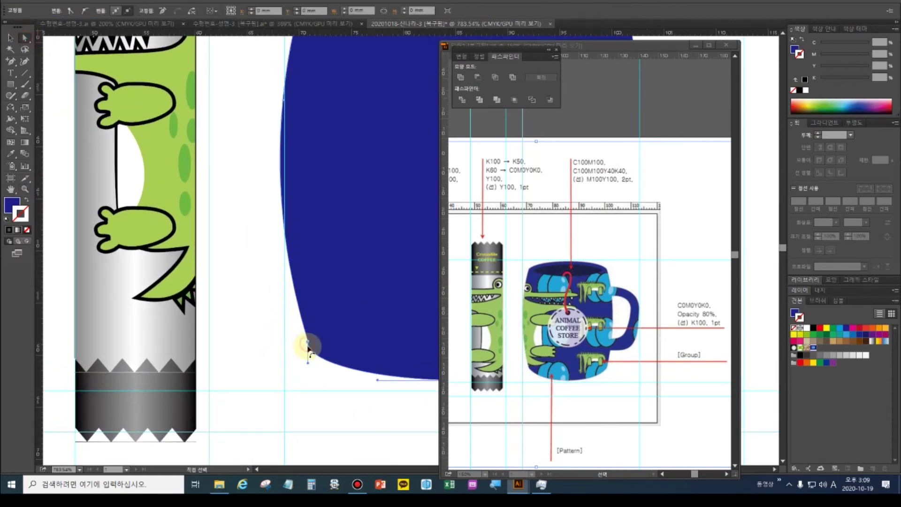
pyautogui.moveTo(309, 346); pyautogui.dragTo(311, 351)
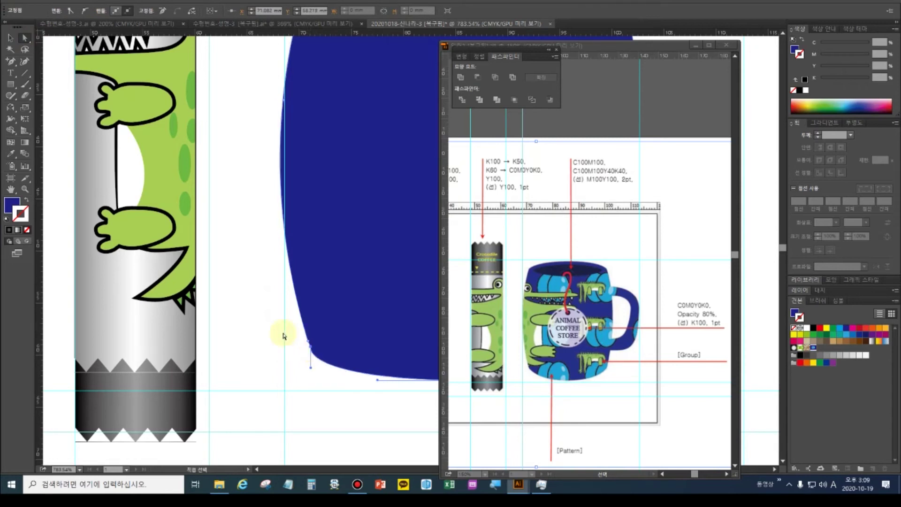
pyautogui.moveTo(10, 61); pyautogui.dragTo(37, 79)
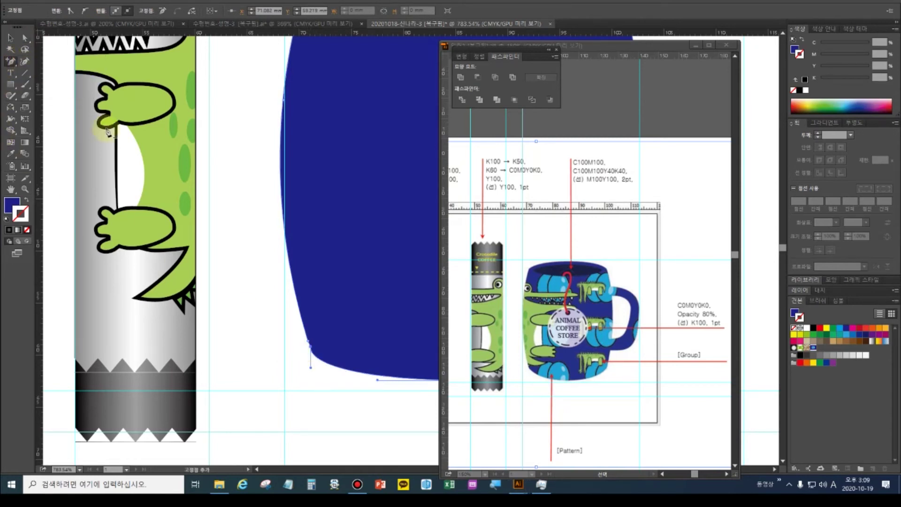
pyautogui.click(308, 346)
pyautogui.press('Return')
pyautogui.click(310, 344)
pyautogui.moveTo(310, 345); pyautogui.dragTo(296, 367)
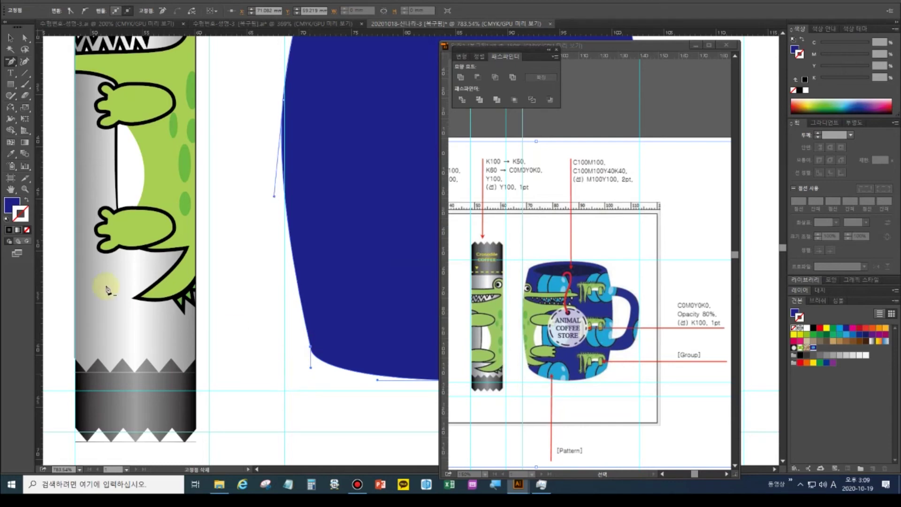
# Zoom back out to the whole artboard and reselect the navy mug body
pyautogui.doubleClick(10, 189)
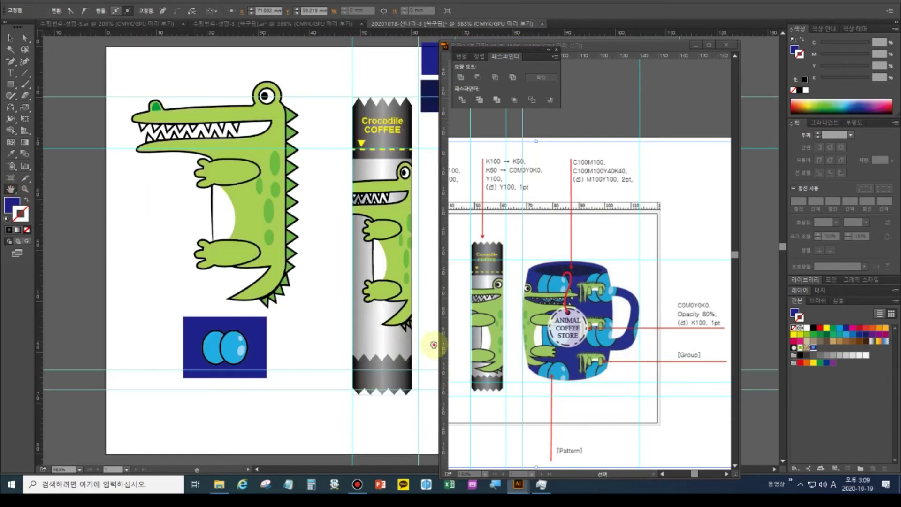
pyautogui.moveTo(433, 343); pyautogui.dragTo(201, 328)
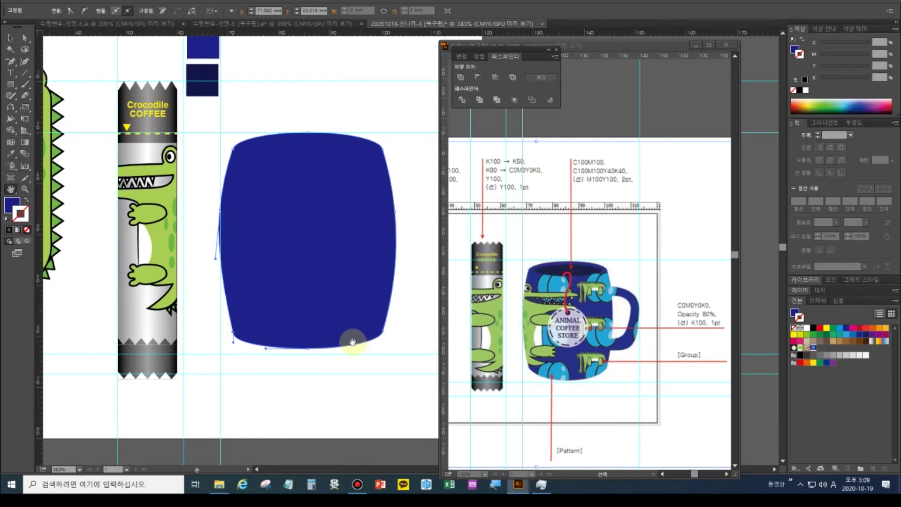
pyautogui.click(10, 38)
pyautogui.click(256, 243)
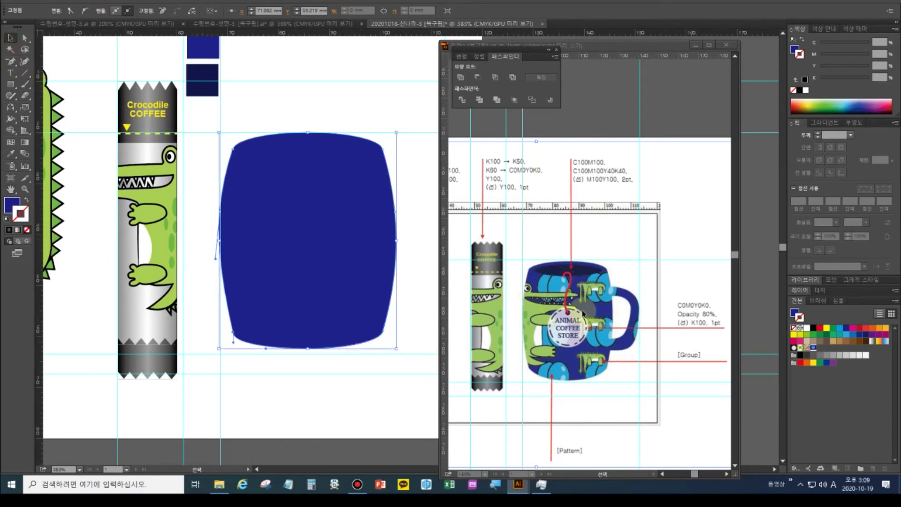
pyautogui.moveTo(367, 266); pyautogui.dragTo(291, 289)
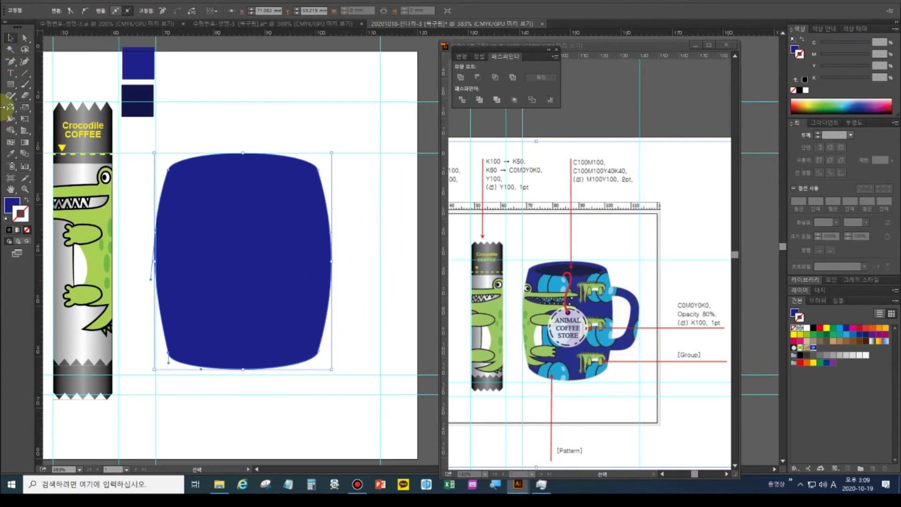
pyautogui.moveTo(11, 61); pyautogui.dragTo(34, 66)
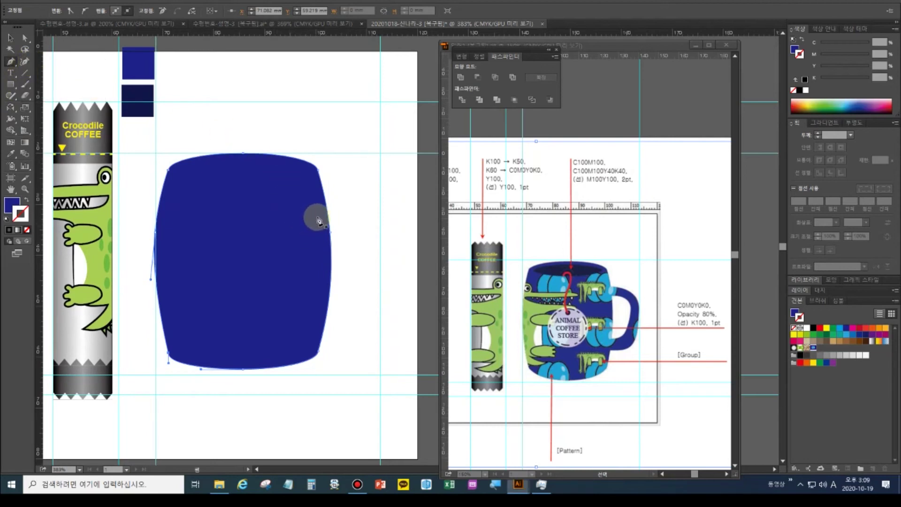
pyautogui.keyDown('ctrl'); pyautogui.click(359, 217); pyautogui.keyUp('ctrl')
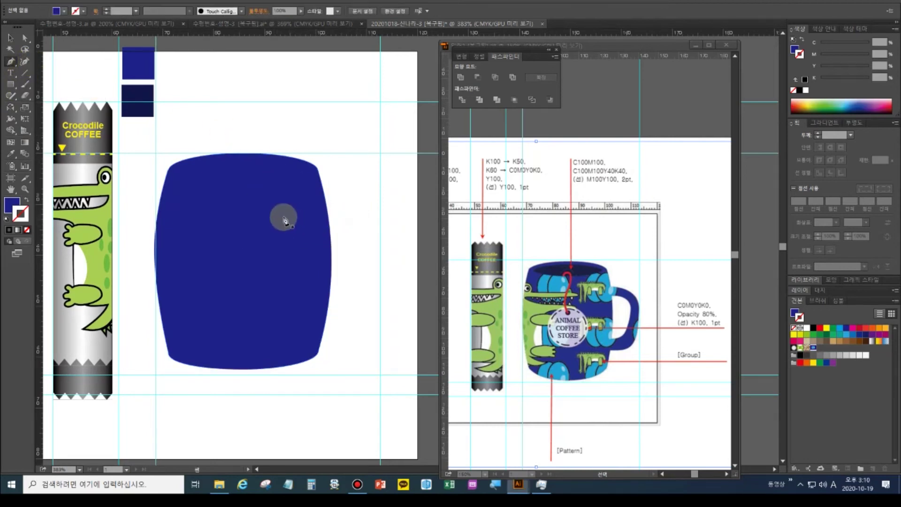
pyautogui.click(10, 38)
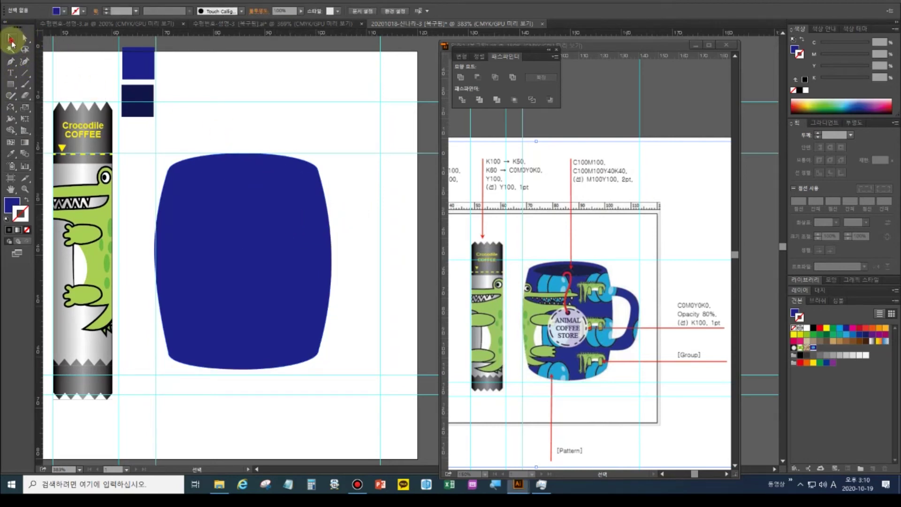
pyautogui.click(222, 233)
pyautogui.click(10, 153)
# Eyedrop the crocodile's green fill onto the mug body, then deselect everything
pyautogui.click(84, 220)
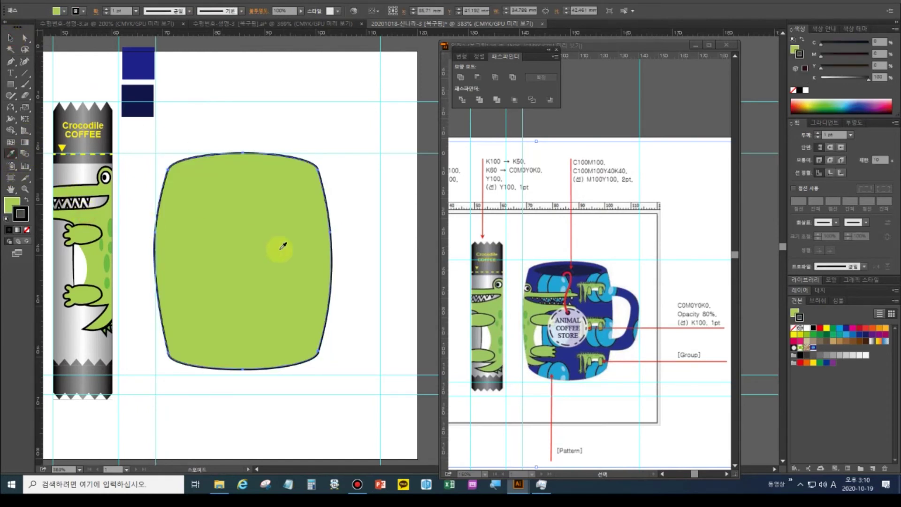
pyautogui.click(11, 37)
pyautogui.hotkey('ctrl', 'shift', 'a')
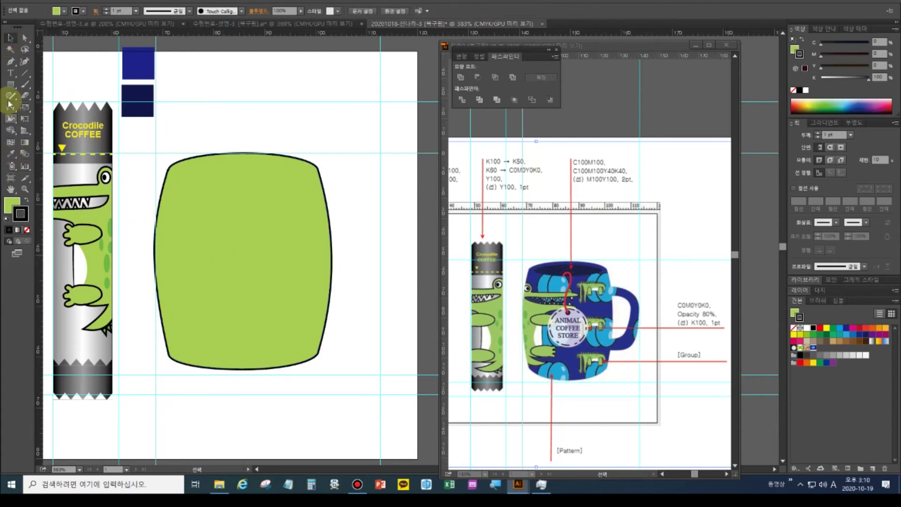
# Trace a closed C-shaped handle path on the mug's right side with the Pen tool
pyautogui.click(10, 61)
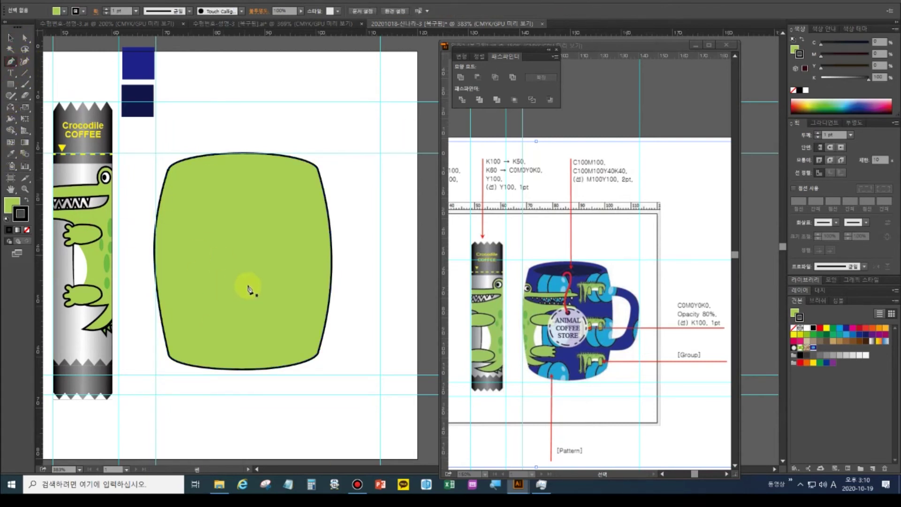
pyautogui.click(315, 200)
pyautogui.moveTo(368, 207); pyautogui.dragTo(377, 215)
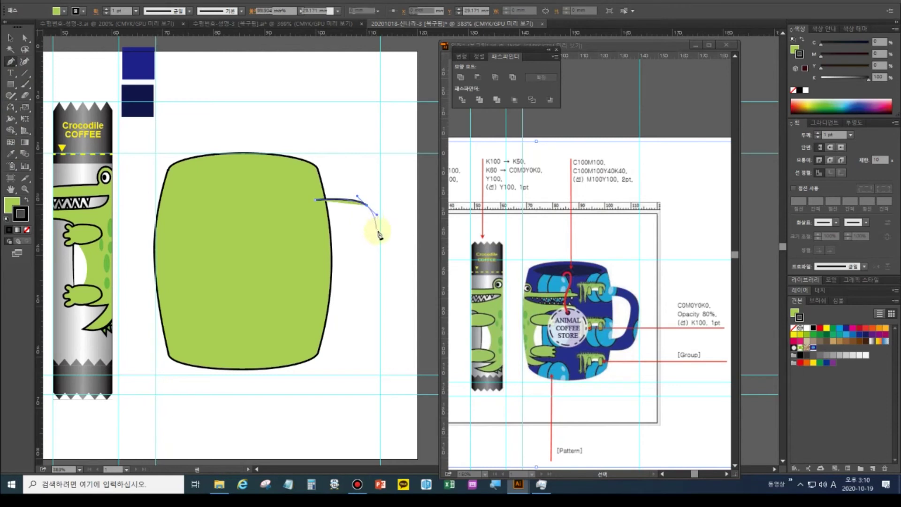
pyautogui.press('Down')
pyautogui.press('Down')
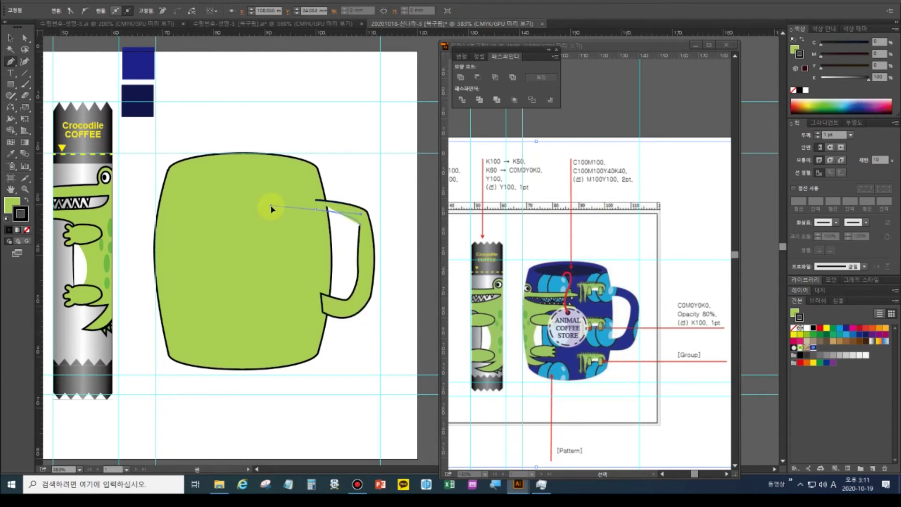
pyautogui.moveTo(267, 201); pyautogui.dragTo(271, 206)
pyautogui.click(317, 207)
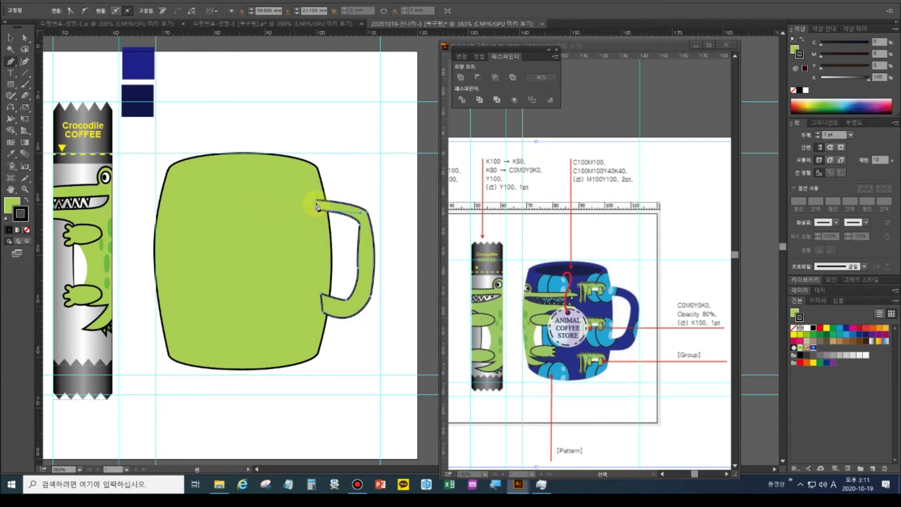
pyautogui.click(316, 204)
# Pull the handle's top-right corner down and out, then choose the Warp Tool
pyautogui.click(24, 38)
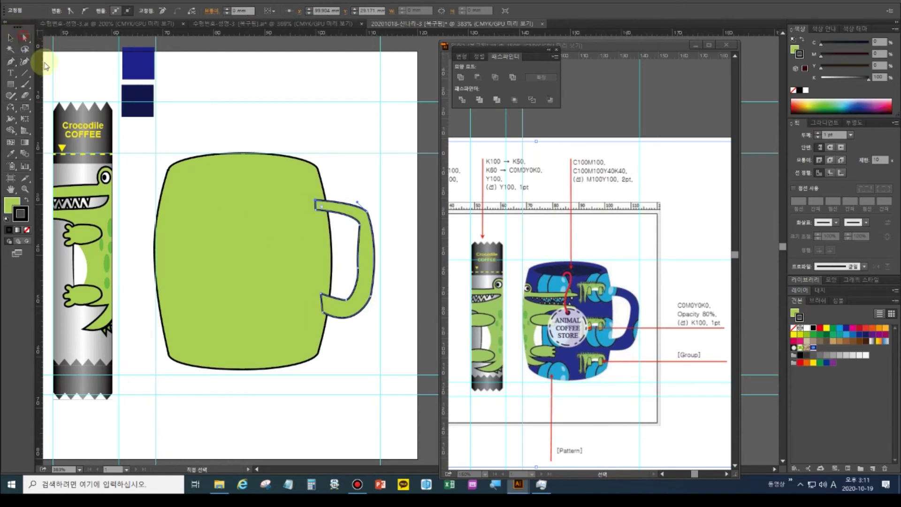
pyautogui.moveTo(363, 205); pyautogui.dragTo(374, 219)
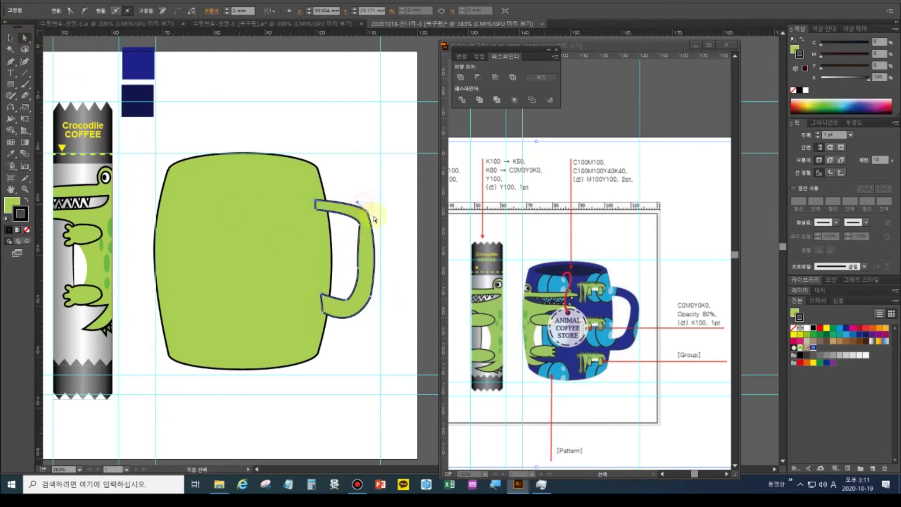
pyautogui.click(11, 119)
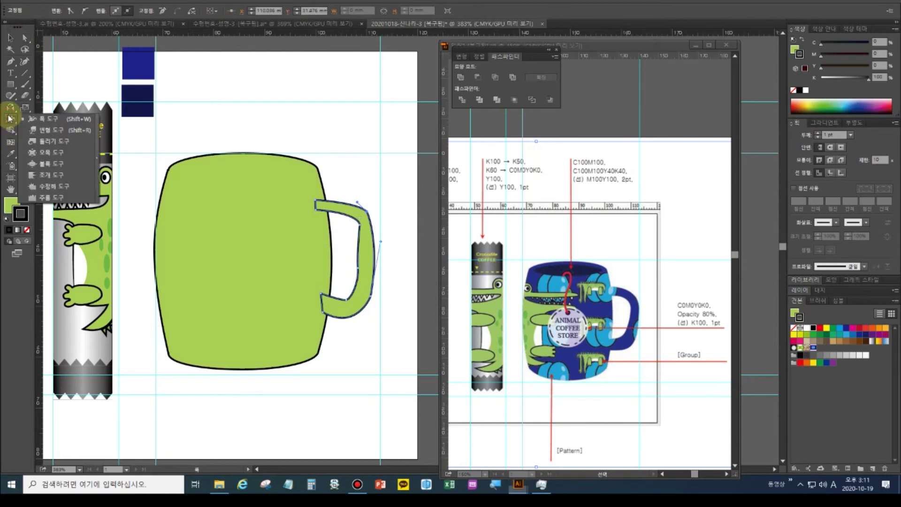
pyautogui.click(36, 131)
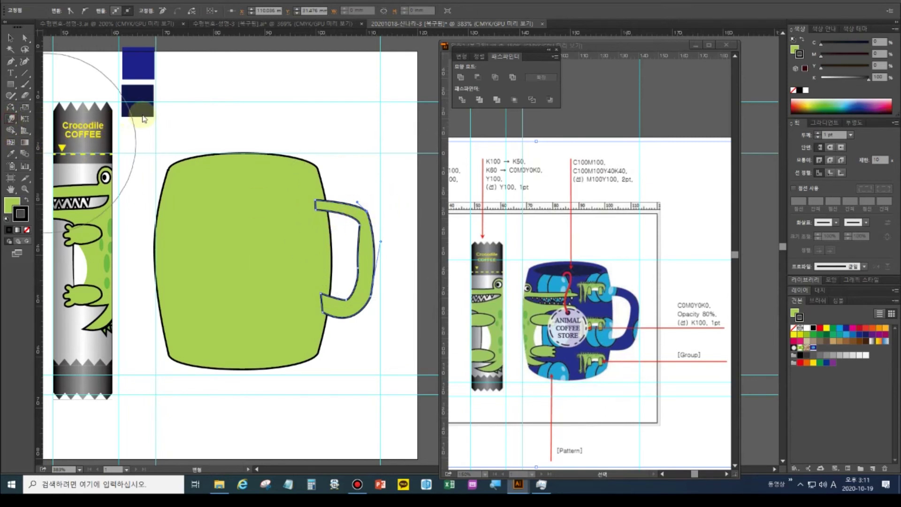
# Set the Warp tool brush size to 5 mm width and 5 mm height
pyautogui.press('Return')
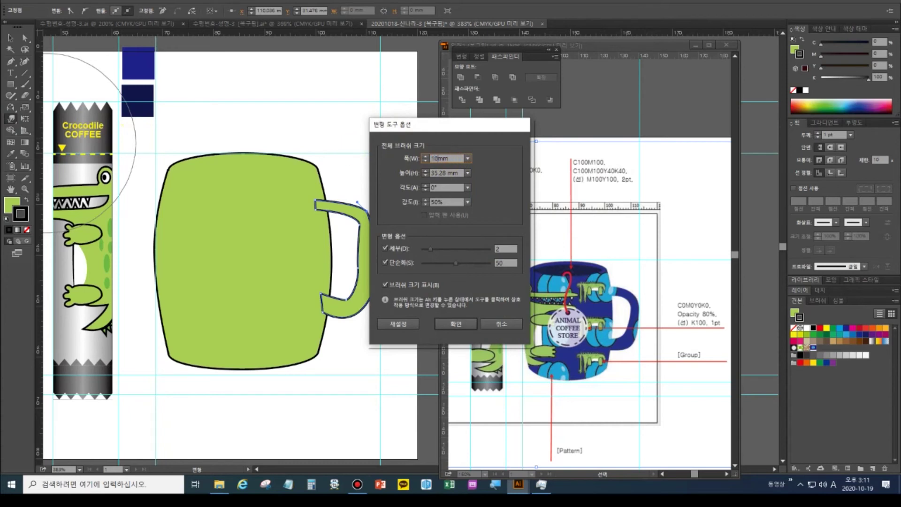
pyautogui.write('10mm')
pyautogui.press('Return')
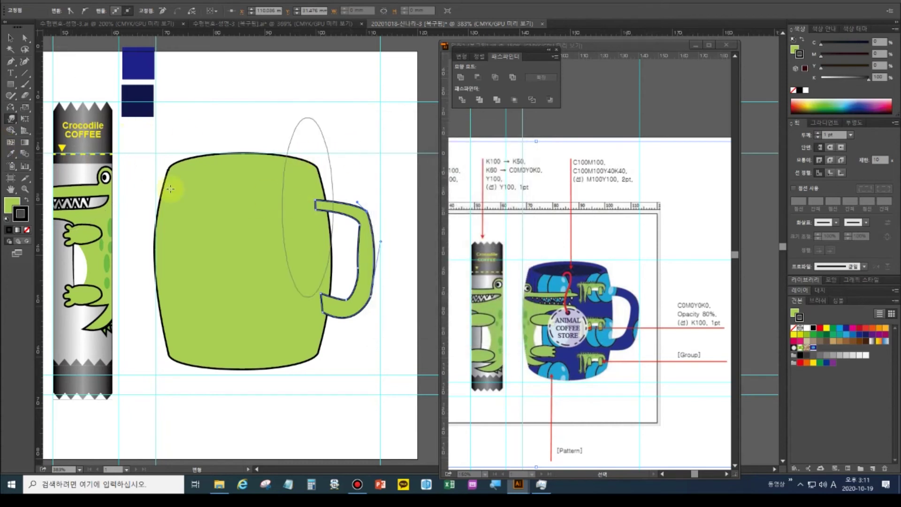
pyautogui.doubleClick(10, 119)
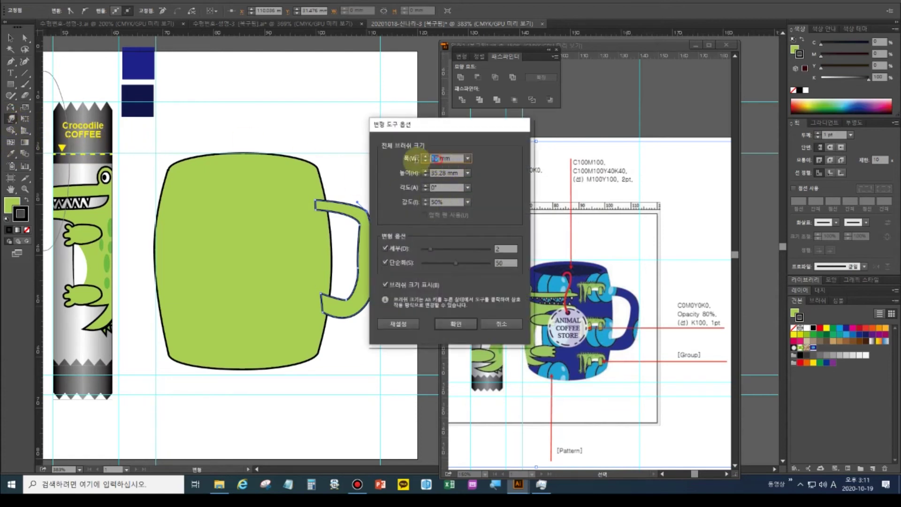
pyautogui.write('5')
pyautogui.press('Tab')
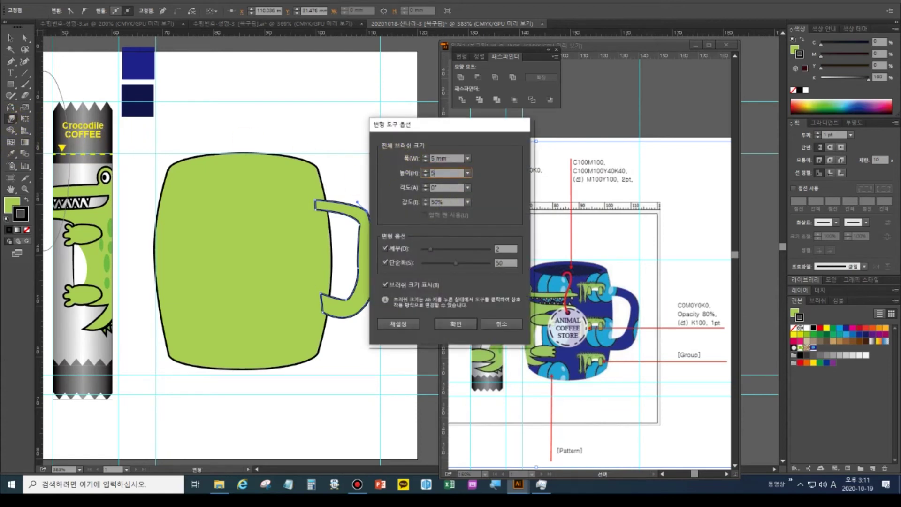
pyautogui.write('5')
pyautogui.press('Return')
# Warp the handle's outer edge outward and move its inner bottom anchor up-left
pyautogui.moveTo(372, 223)
pyautogui.mouseDown()
pyautogui.moveTo(367, 210)
pyautogui.moveTo(346, 228)
pyautogui.mouseUp()
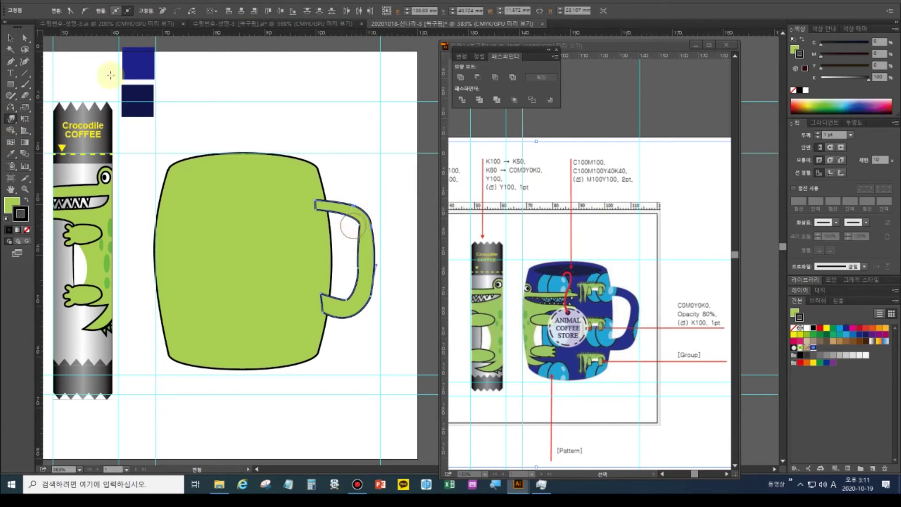
pyautogui.click(25, 37)
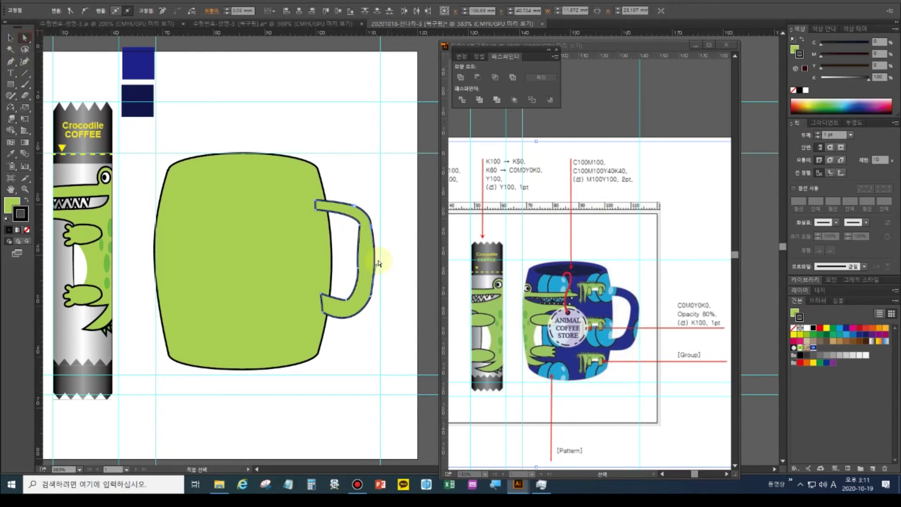
pyautogui.click(364, 239)
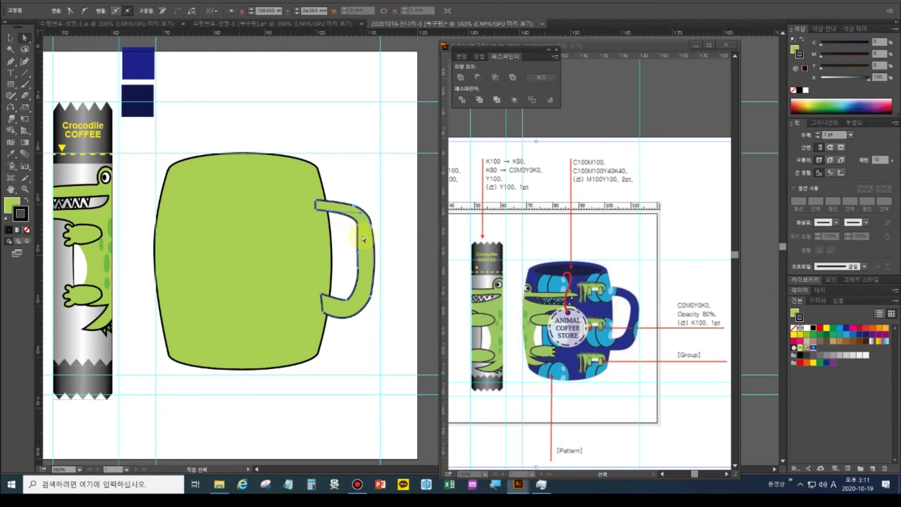
pyautogui.moveTo(347, 303); pyautogui.dragTo(345, 294)
pyautogui.click(358, 276)
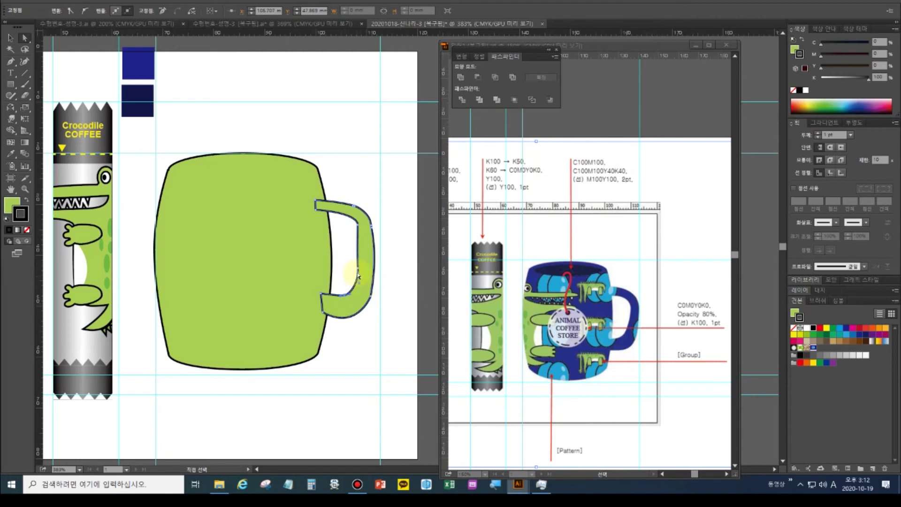
pyautogui.click(353, 297)
pyautogui.click(345, 295)
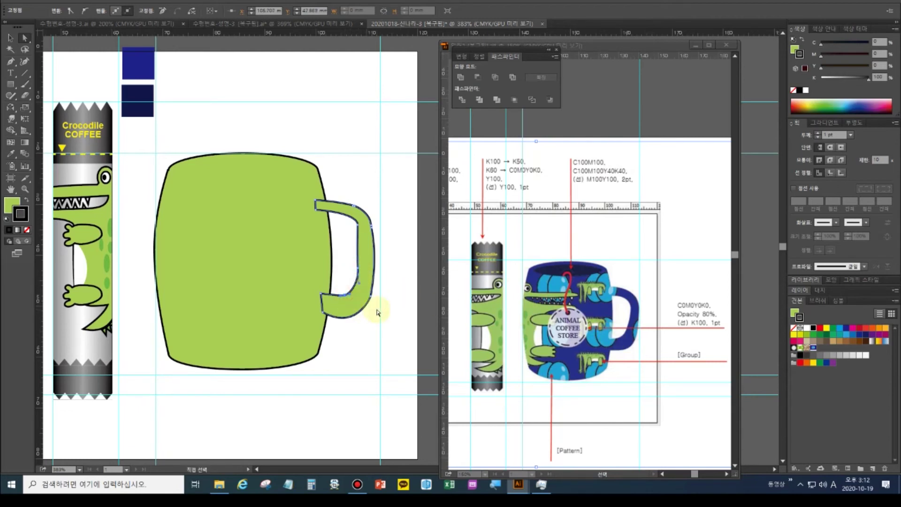
pyautogui.click(10, 37)
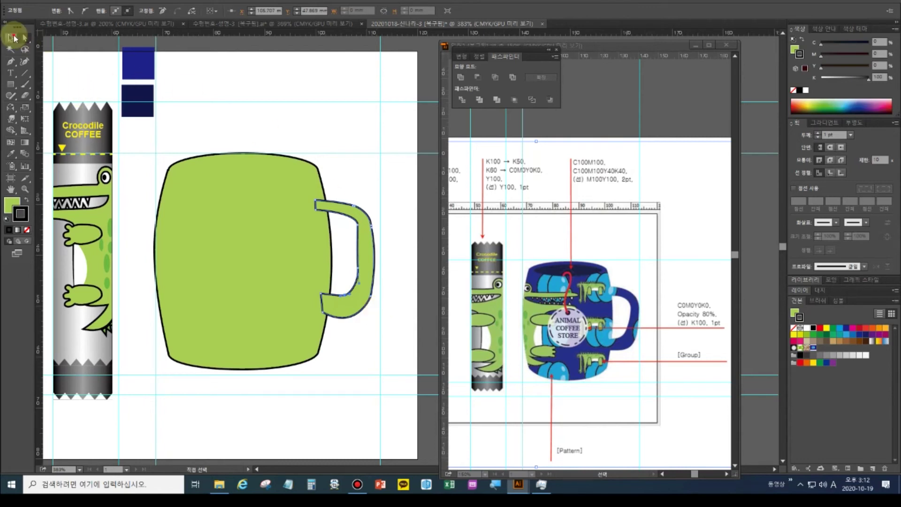
# Unite the green mug body and handle with Pathfinder, then Alt-drag a copy lower right
pyautogui.click(263, 201)
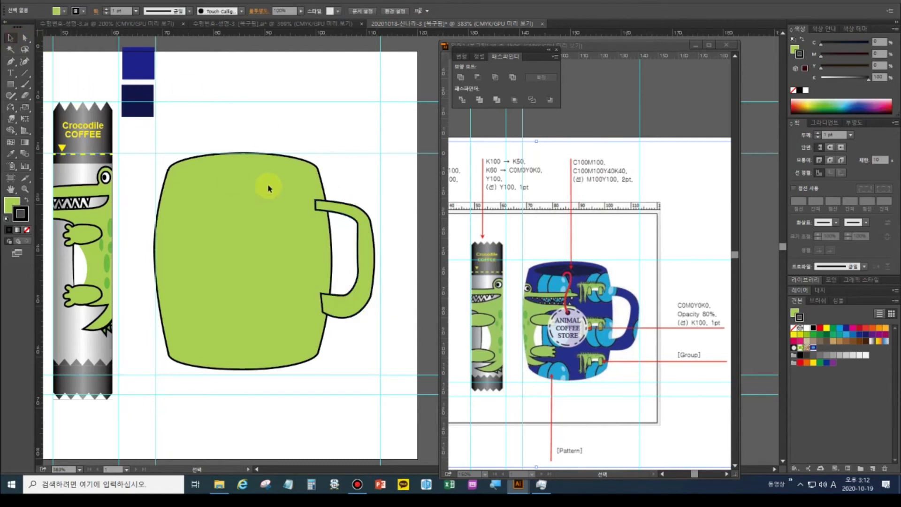
pyautogui.click(270, 218)
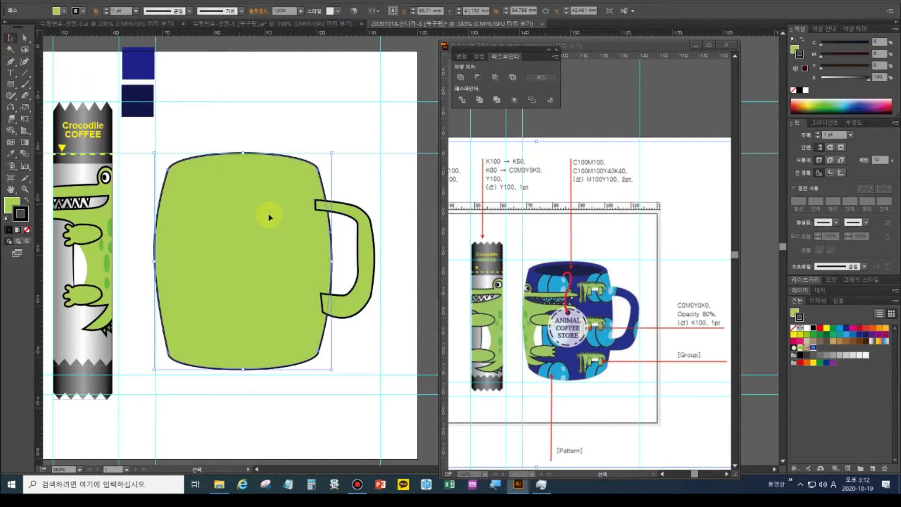
pyautogui.keyDown('shift'); pyautogui.click(368, 241); pyautogui.keyUp('shift')
pyautogui.click(461, 77)
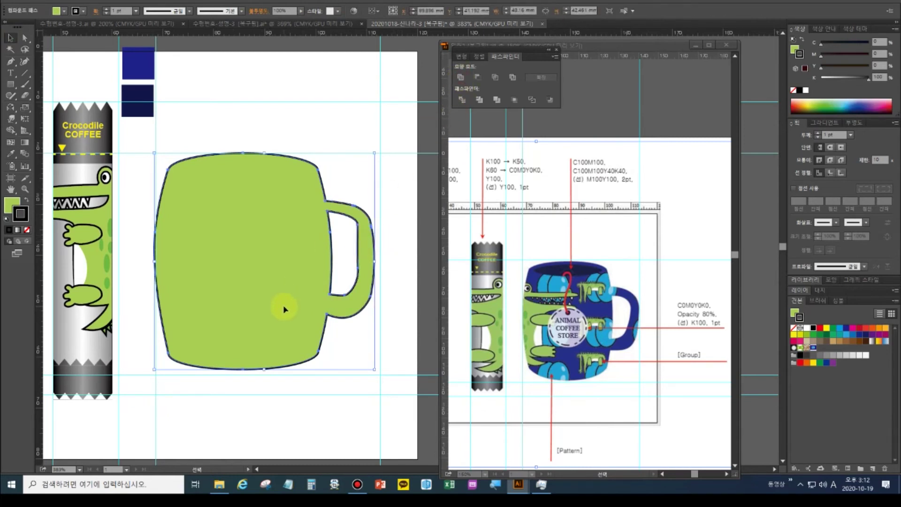
pyautogui.moveTo(244, 204); pyautogui.dragTo(381, 418)
pyautogui.click(269, 287)
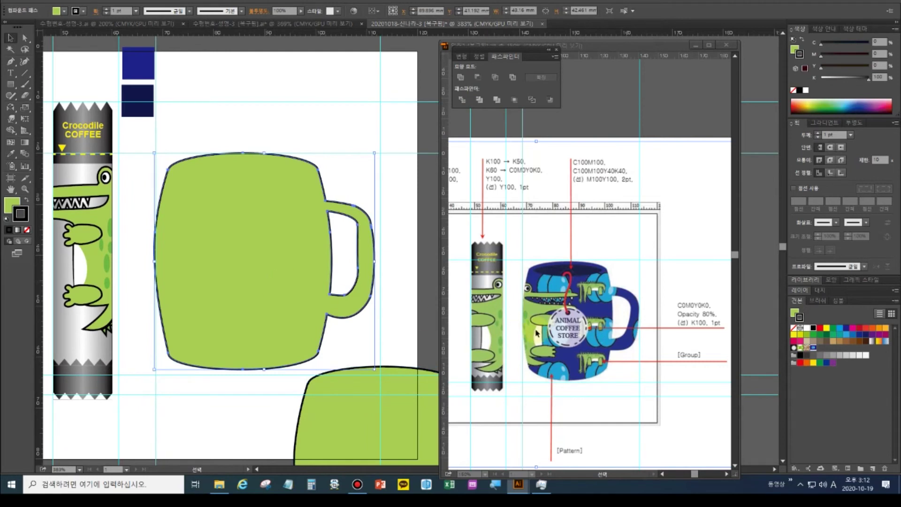
pyautogui.click(10, 157)
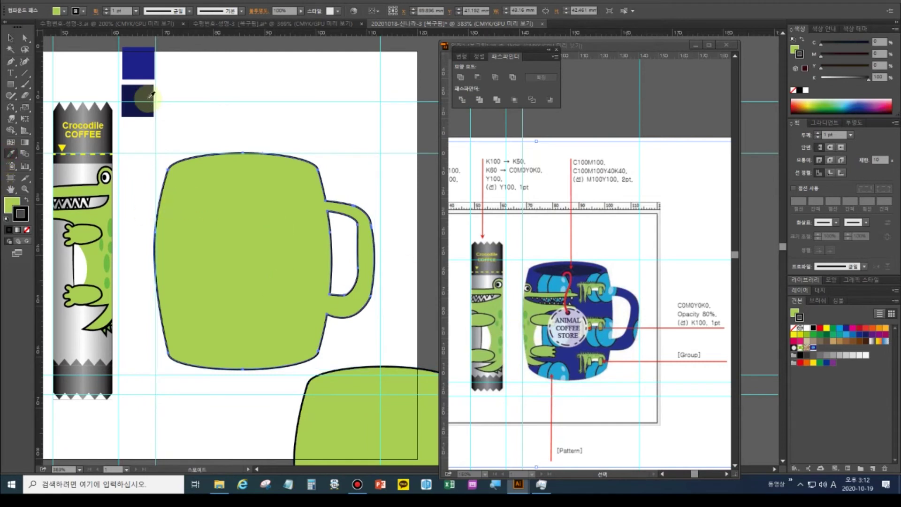
# Eyedrop the navy sample colour onto the merged mug
pyautogui.click(140, 64)
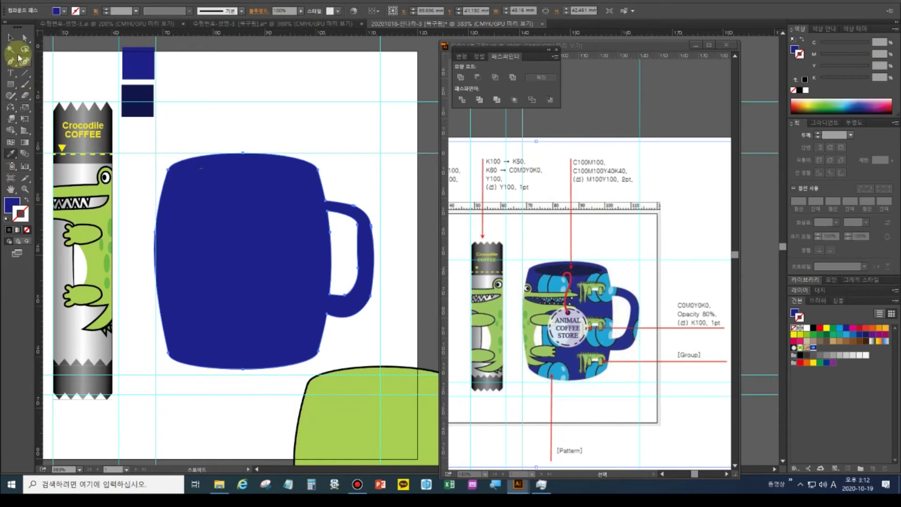
pyautogui.click(10, 37)
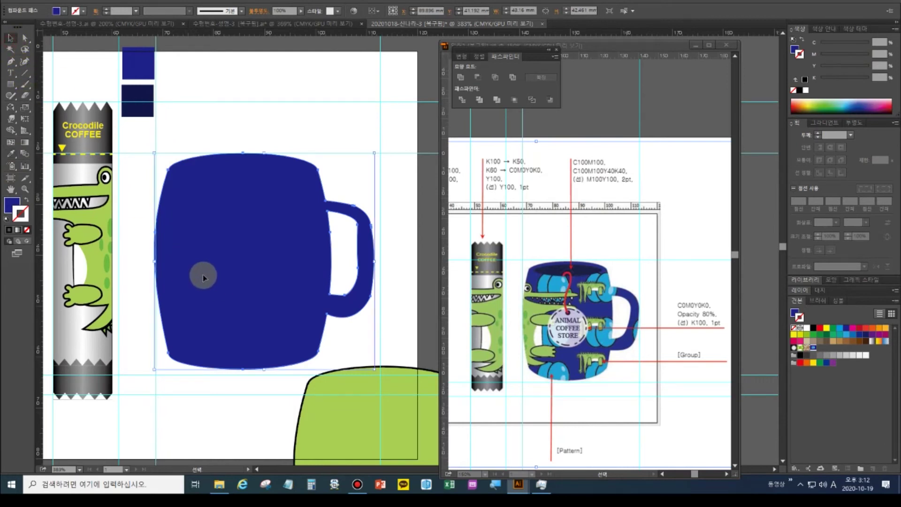
pyautogui.press('a')
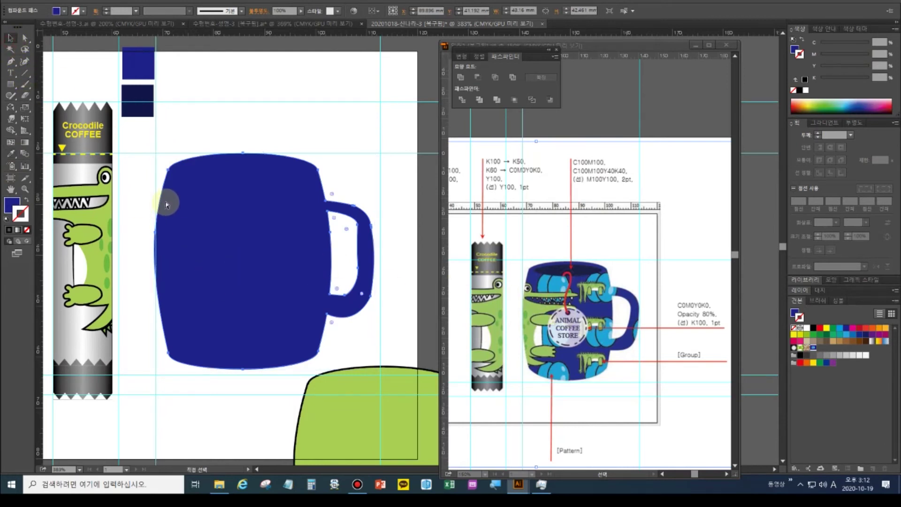
pyautogui.press('v')
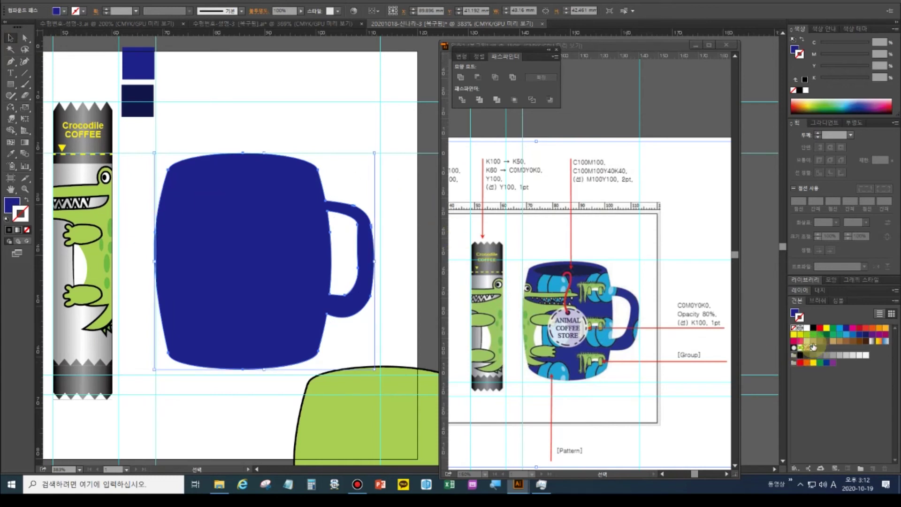
# Fill the mug with the blue circle pattern swatch and reshape the handle's inner opening
pyautogui.click(814, 348)
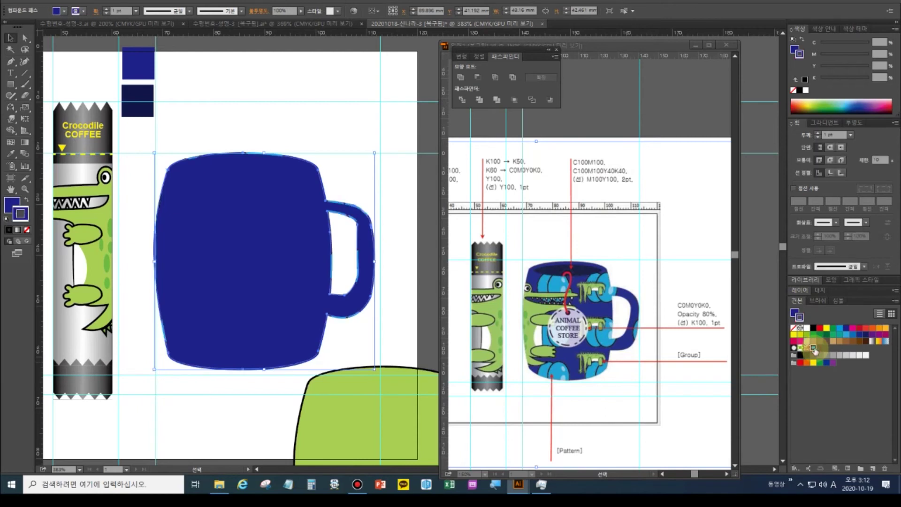
pyautogui.hotkey('ctrl', 'z')
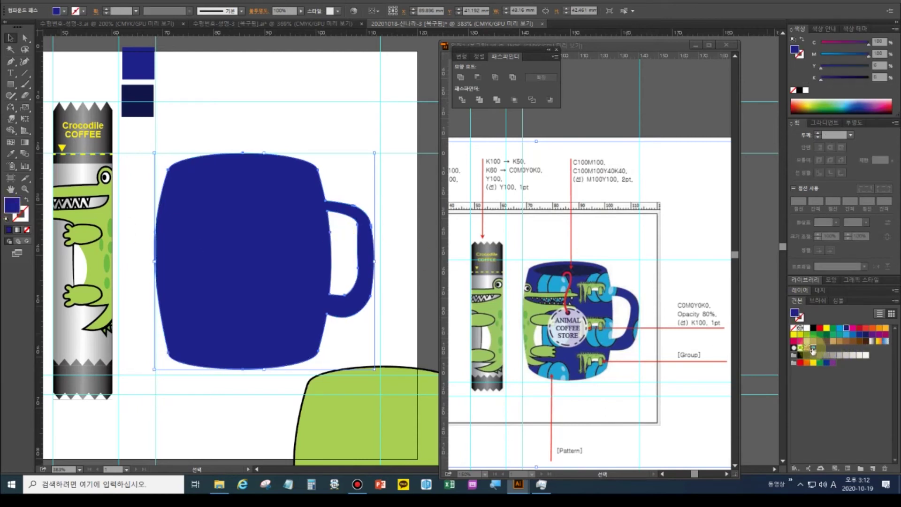
pyautogui.click(813, 347)
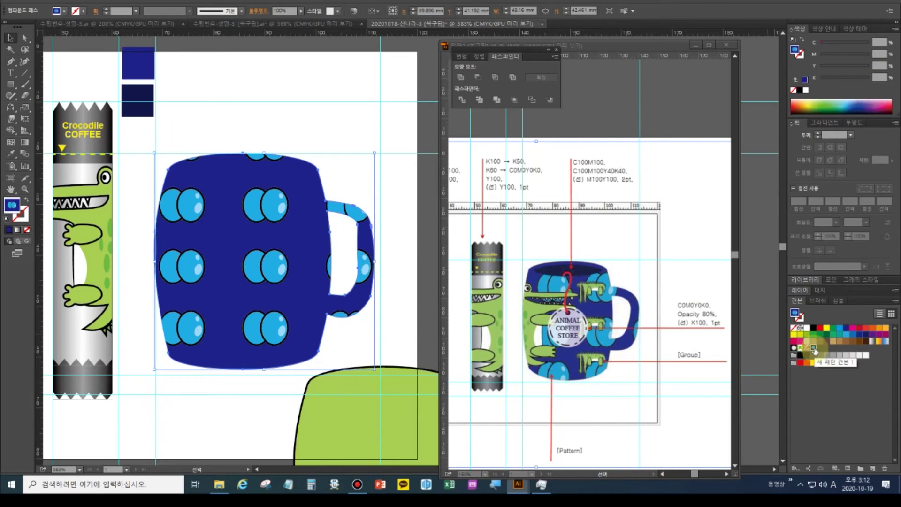
pyautogui.moveTo(342, 285); pyautogui.dragTo(332, 212)
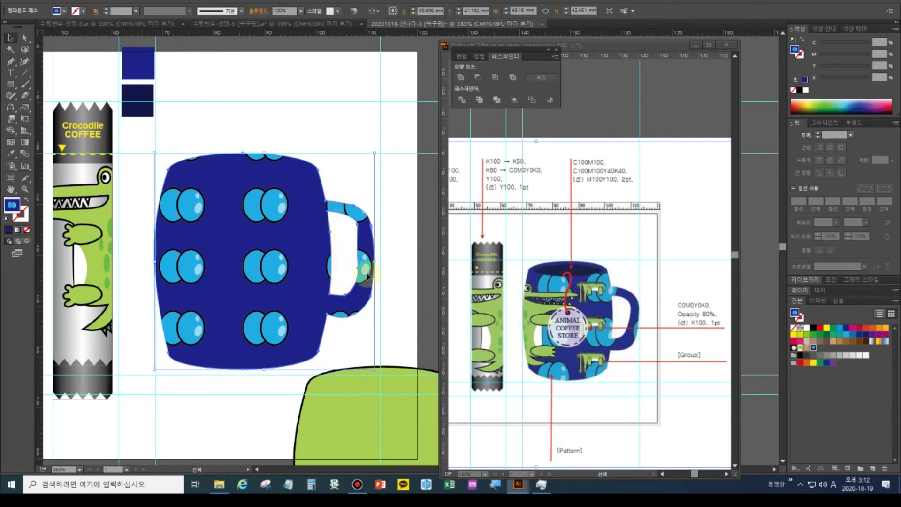
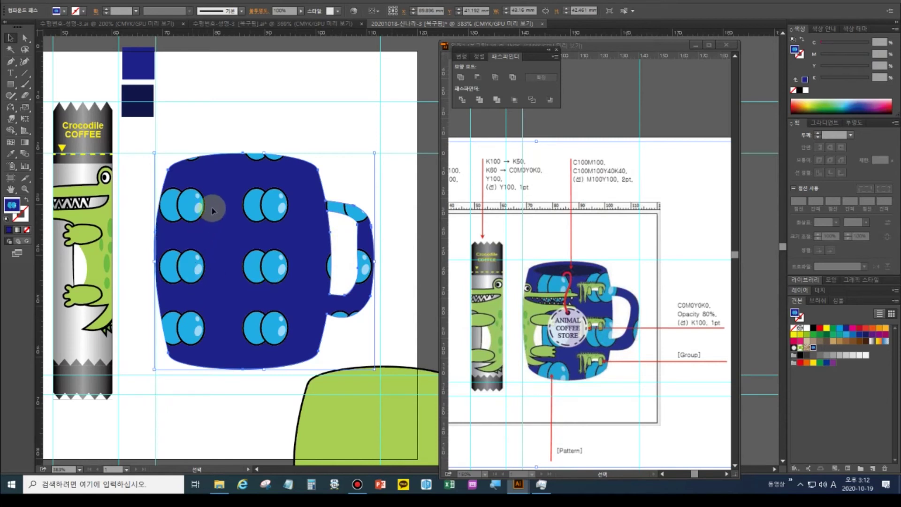
# Scale only the mug's dot pattern to 120% uniform, with Transform Objects unchecked
pyautogui.doubleClick(23, 109)
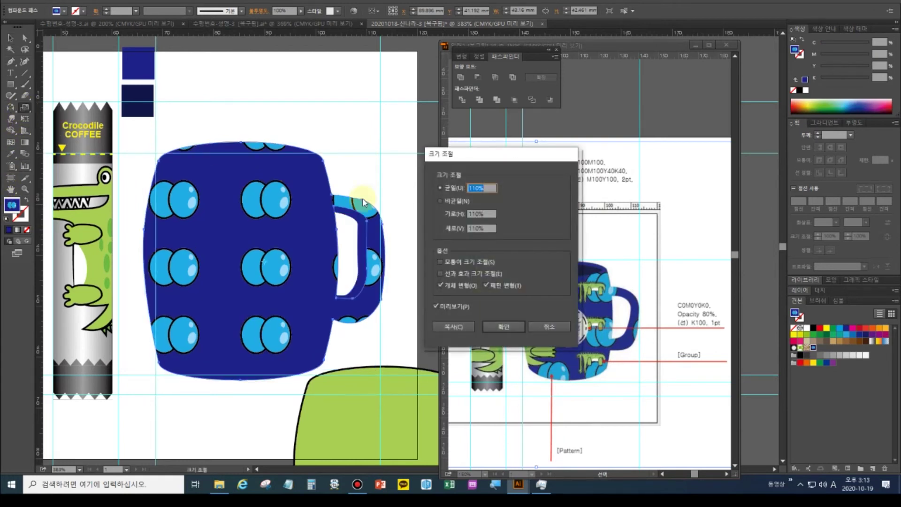
pyautogui.click(456, 285)
pyautogui.click(477, 189)
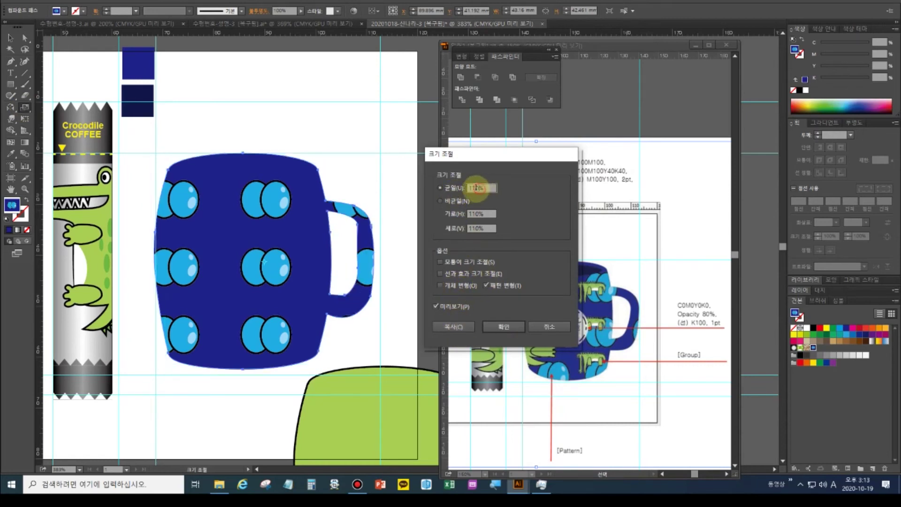
pyautogui.doubleClick(478, 188)
pyautogui.write('120%')
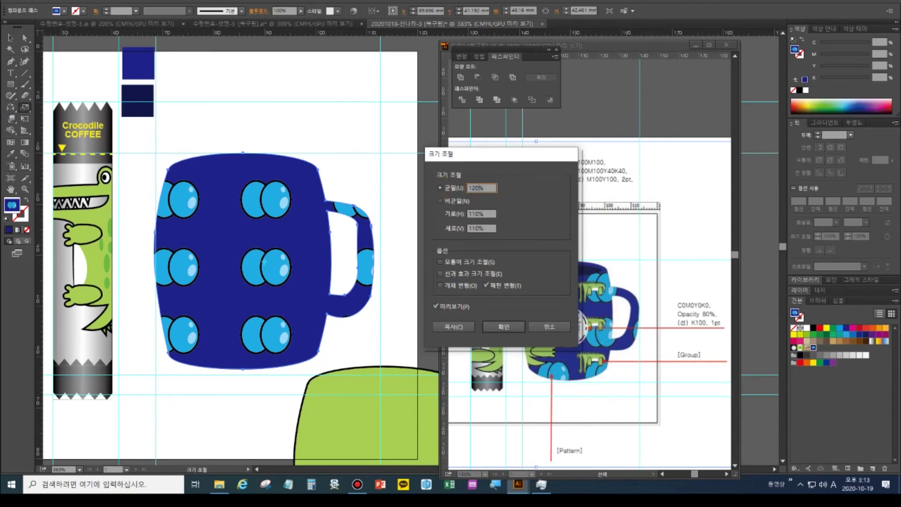
pyautogui.click(492, 328)
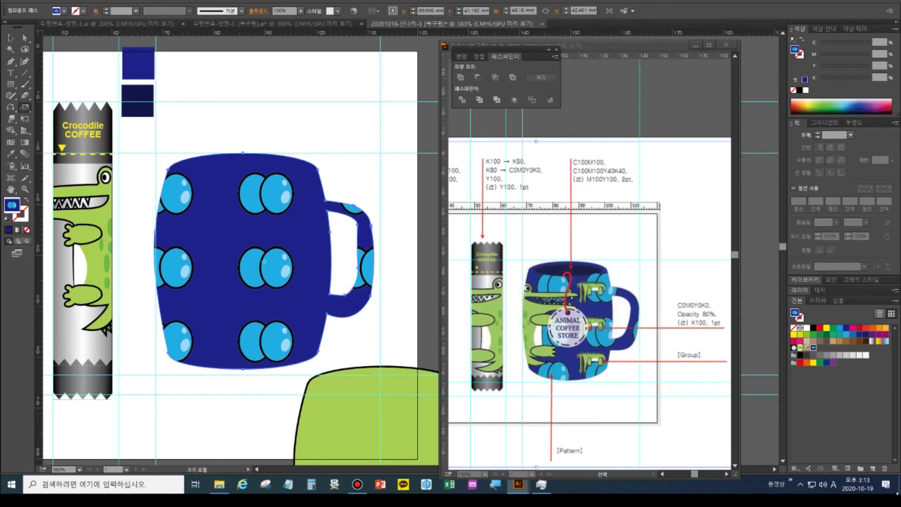
# Recheck the Scale settings, cancel without changes, and fit the artboard in view
pyautogui.doubleClick(23, 109)
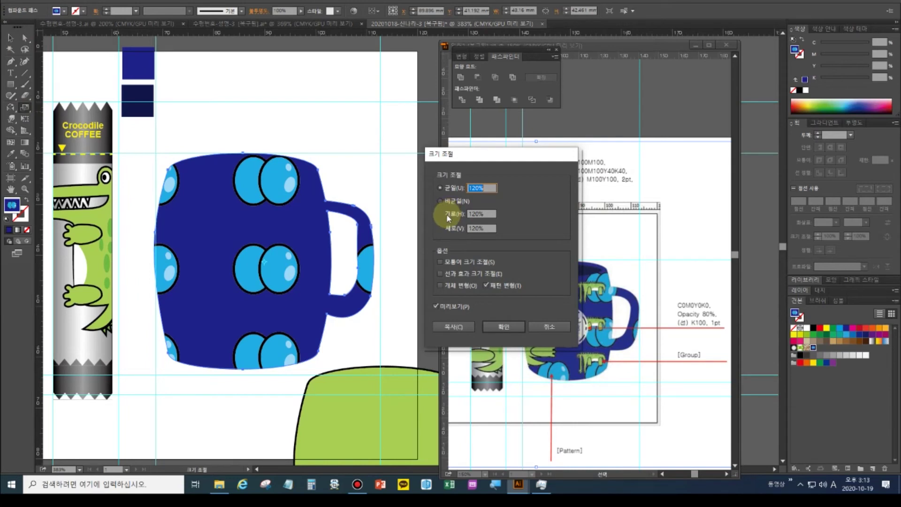
pyautogui.click(564, 325)
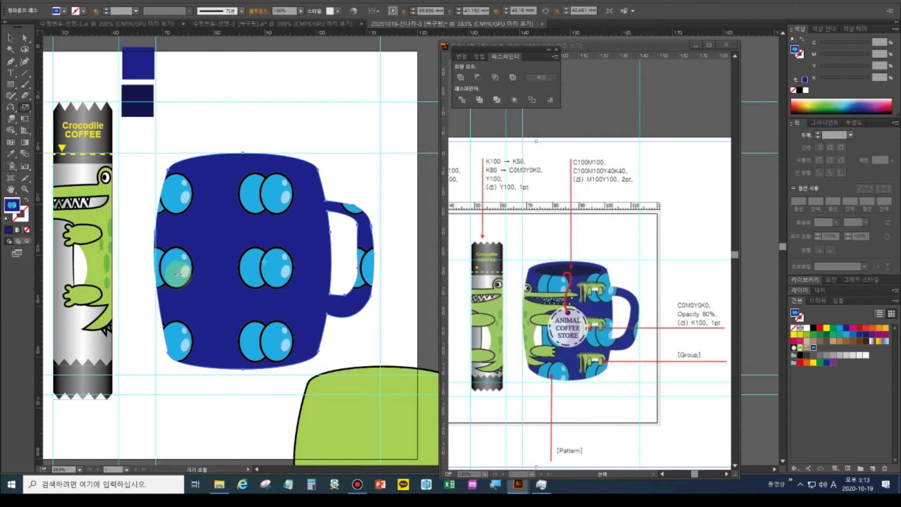
pyautogui.doubleClick(10, 190)
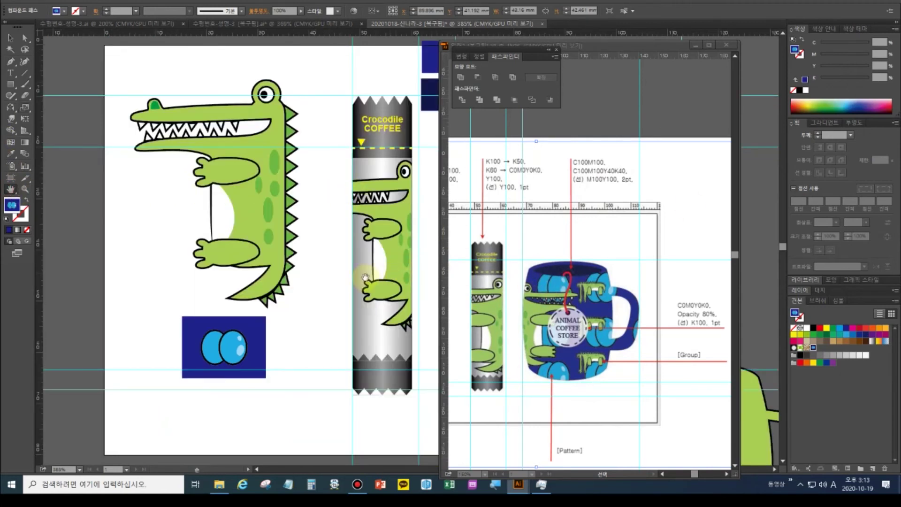
# Alt-drag a copy of the crocodile group onto the blue dotted mug
pyautogui.moveTo(320, 294); pyautogui.dragTo(211, 305)
pyautogui.click(10, 37)
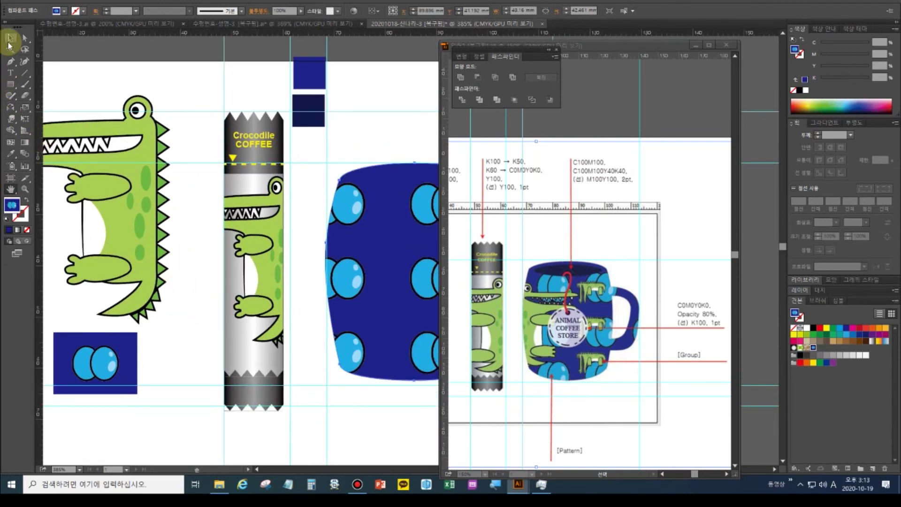
pyautogui.click(118, 205)
pyautogui.moveTo(127, 217); pyautogui.dragTo(384, 272)
pyautogui.press('a')
pyautogui.click(340, 241)
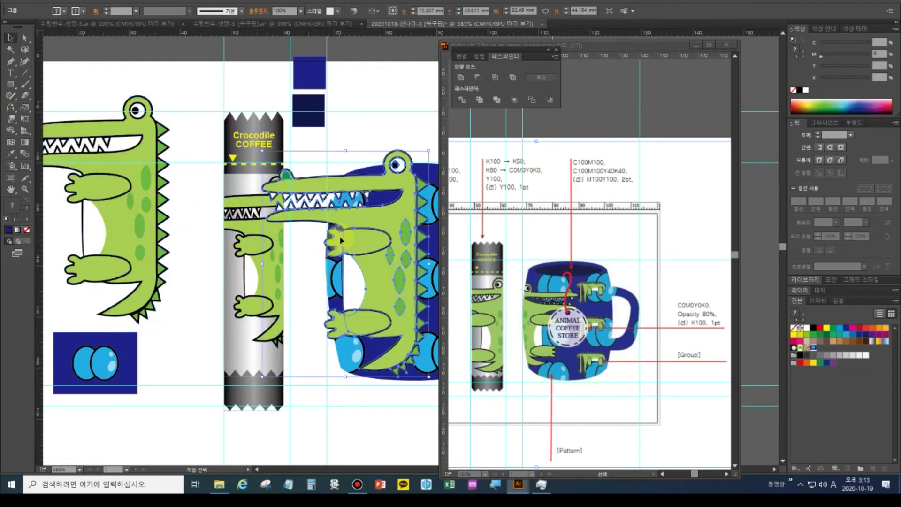
# Reflect the copied crocodile horizontally with the Reflect tool
pyautogui.click(11, 109)
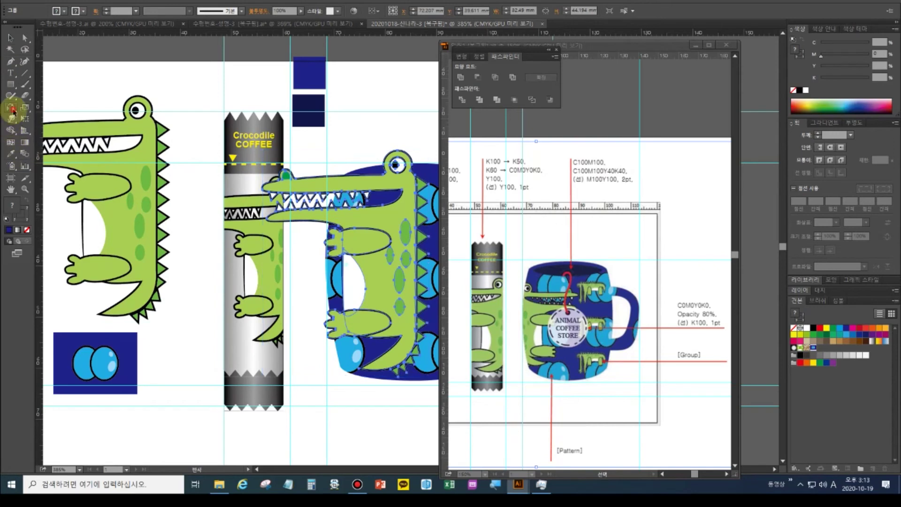
pyautogui.doubleClick(11, 109)
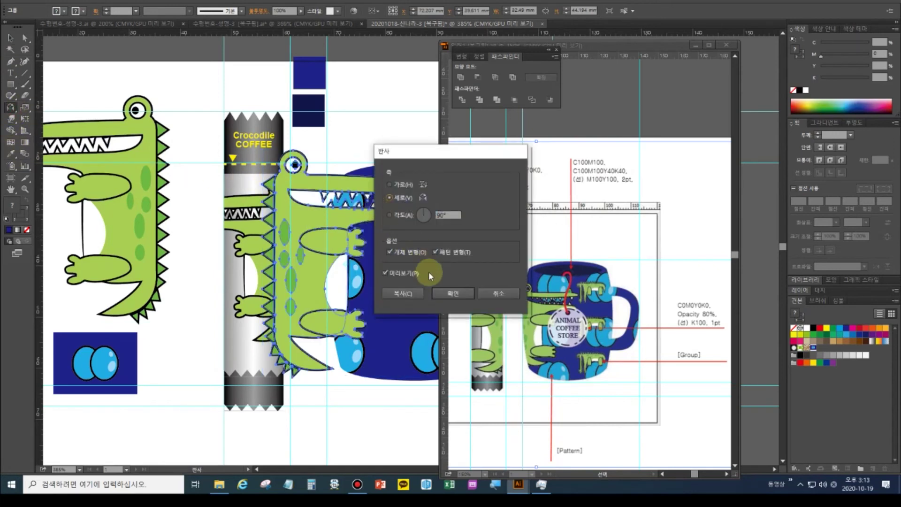
pyautogui.click(446, 293)
# Move the mirrored crocodile onto the mug's left side and shrink it to fit
pyautogui.moveTo(400, 305); pyautogui.dragTo(221, 314)
pyautogui.click(10, 38)
pyautogui.moveTo(149, 267); pyautogui.dragTo(200, 284)
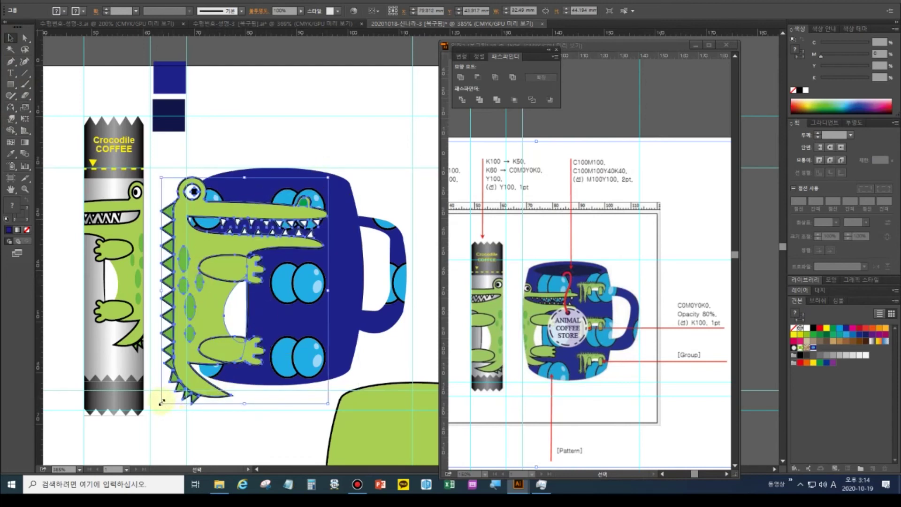
pyautogui.moveTo(161, 401); pyautogui.dragTo(187, 369)
pyautogui.moveTo(222, 301); pyautogui.dragTo(210, 319)
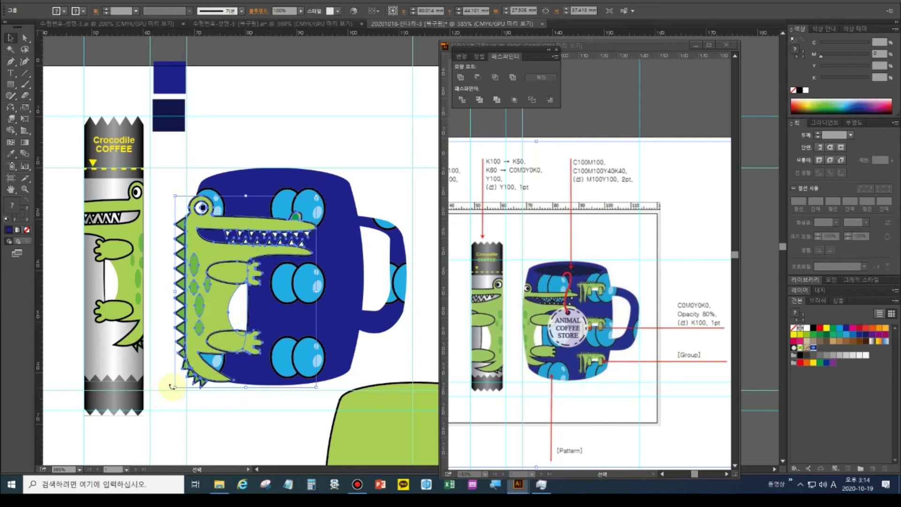
pyautogui.moveTo(174, 386); pyautogui.dragTo(183, 375)
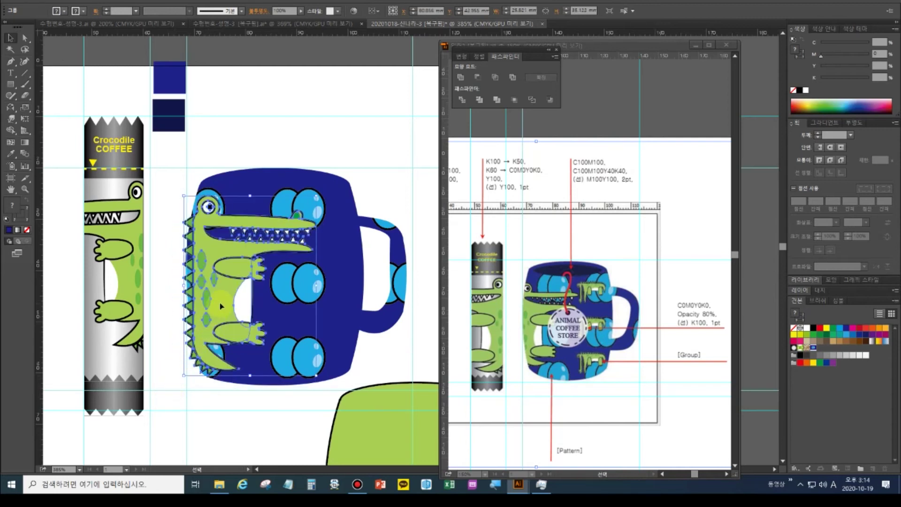
pyautogui.moveTo(215, 308); pyautogui.dragTo(205, 314)
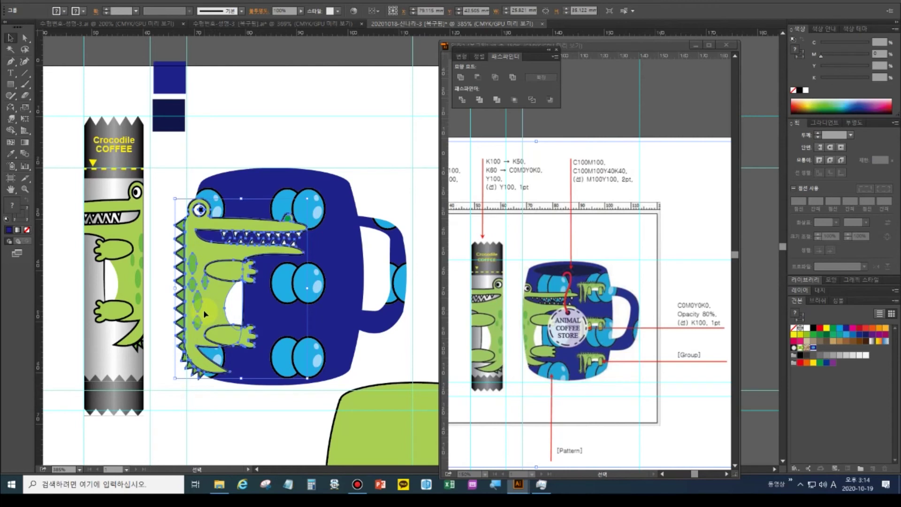
pyautogui.moveTo(173, 376); pyautogui.dragTo(177, 363)
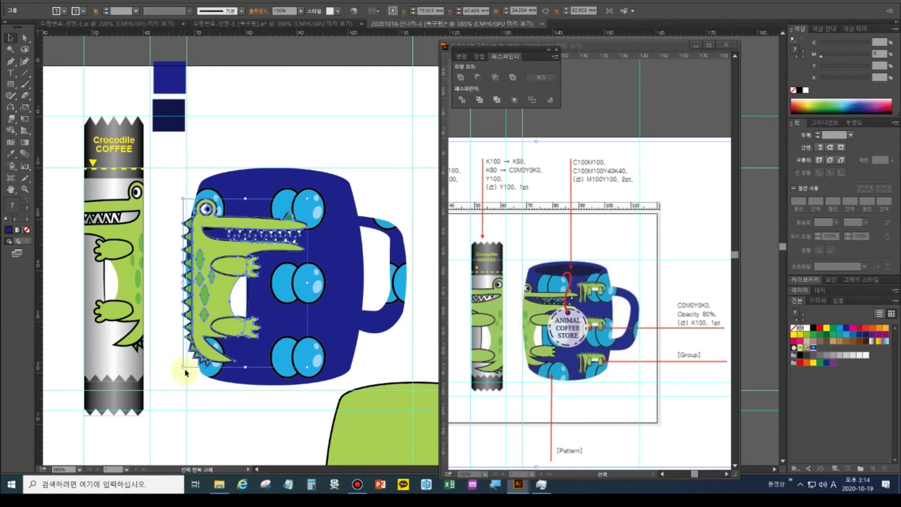
pyautogui.moveTo(212, 311); pyautogui.dragTo(204, 313)
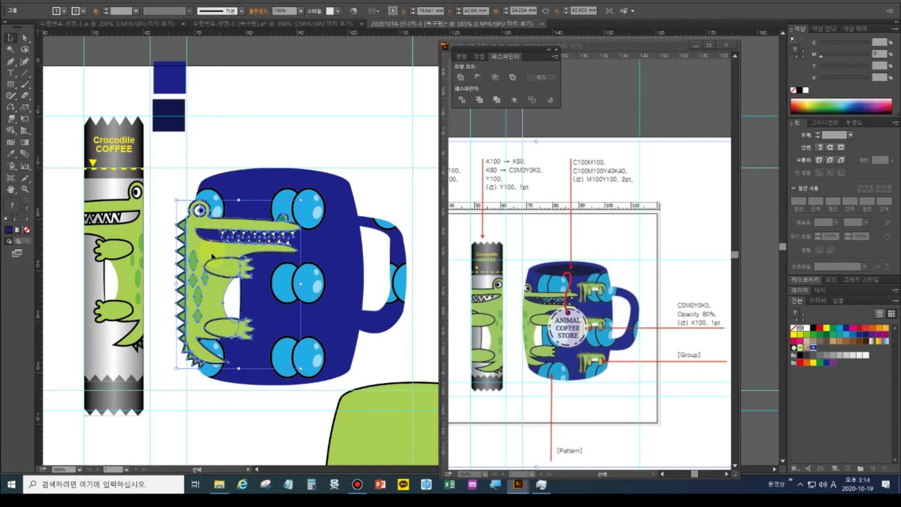
# Place a small shrunken crocodile copy beside the big crocodile's snout
pyautogui.moveTo(209, 260); pyautogui.dragTo(332, 181)
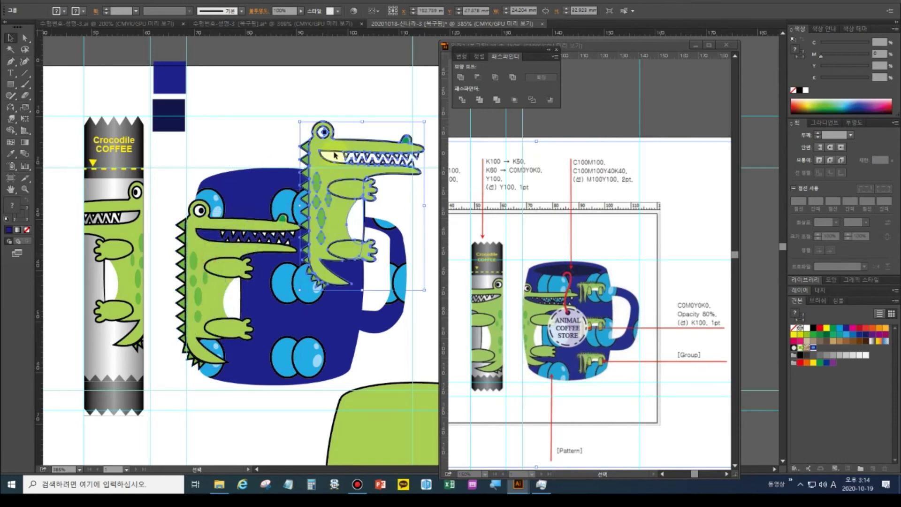
pyautogui.moveTo(299, 121); pyautogui.dragTo(323, 217)
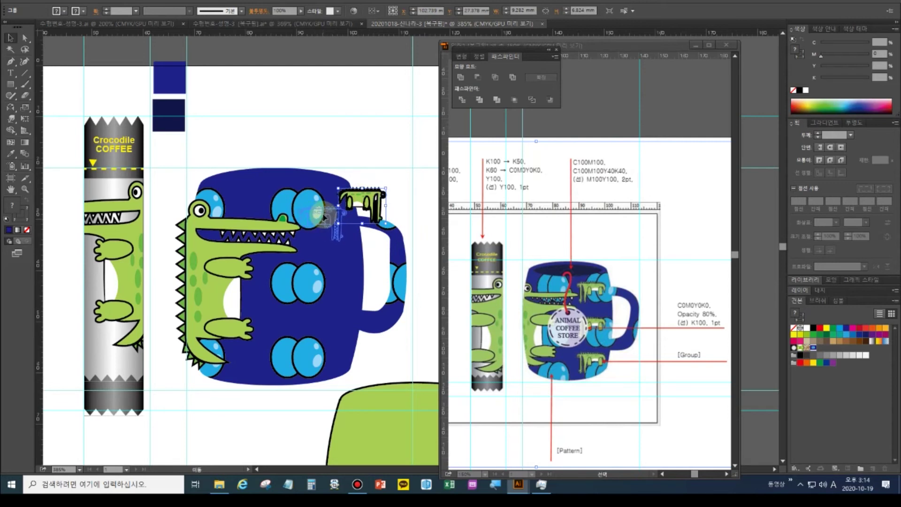
pyautogui.moveTo(324, 218); pyautogui.dragTo(329, 264)
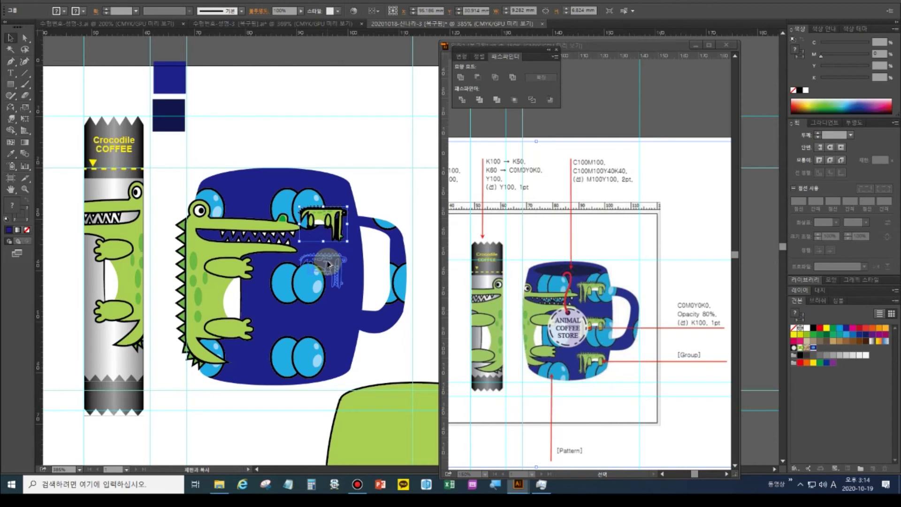
# Add a second small crocodile copy just below the first and nudge it into place
pyautogui.moveTo(329, 264); pyautogui.dragTo(328, 265)
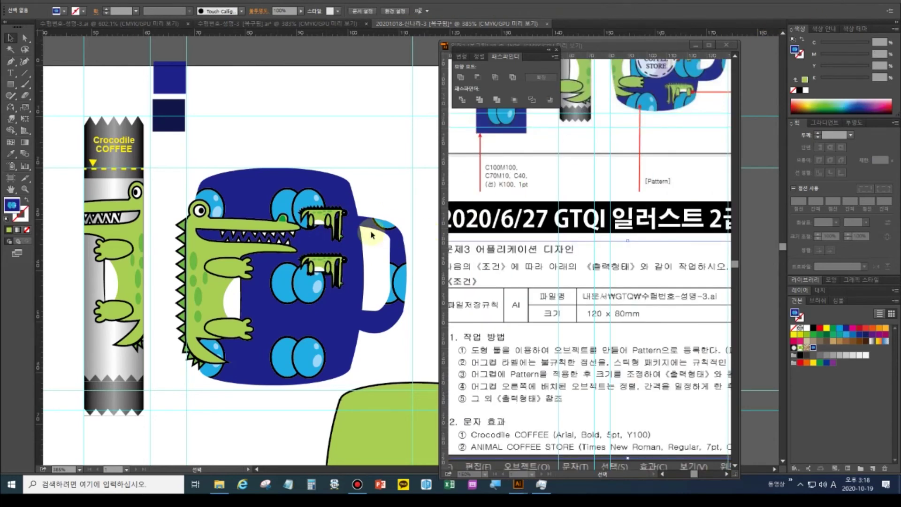
pyautogui.click(324, 207)
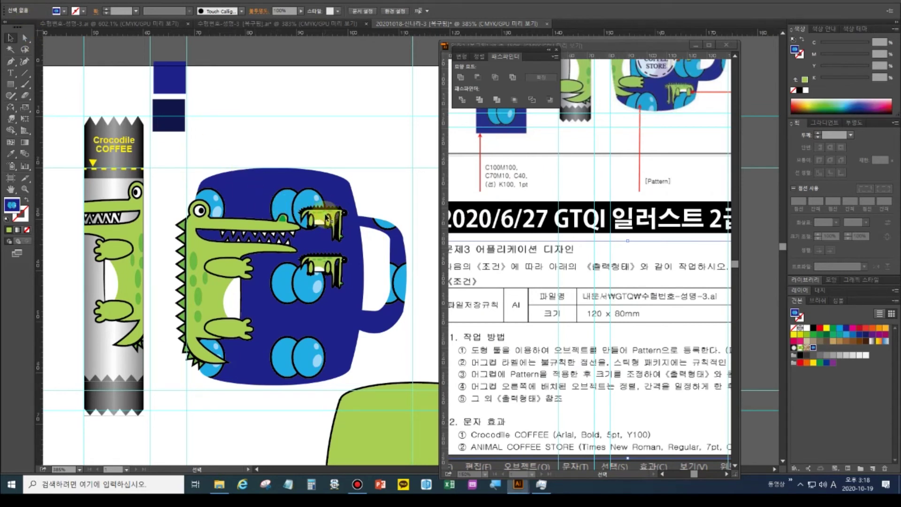
pyautogui.click(327, 219)
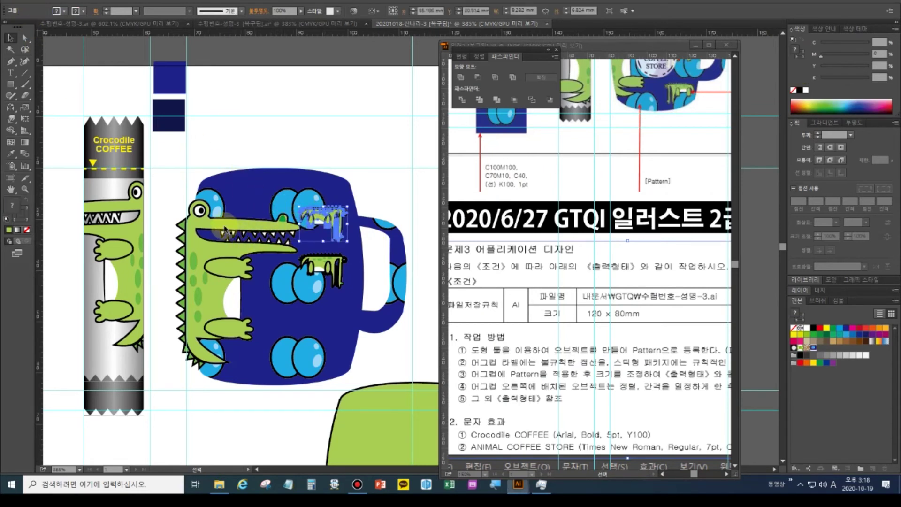
pyautogui.click(329, 255)
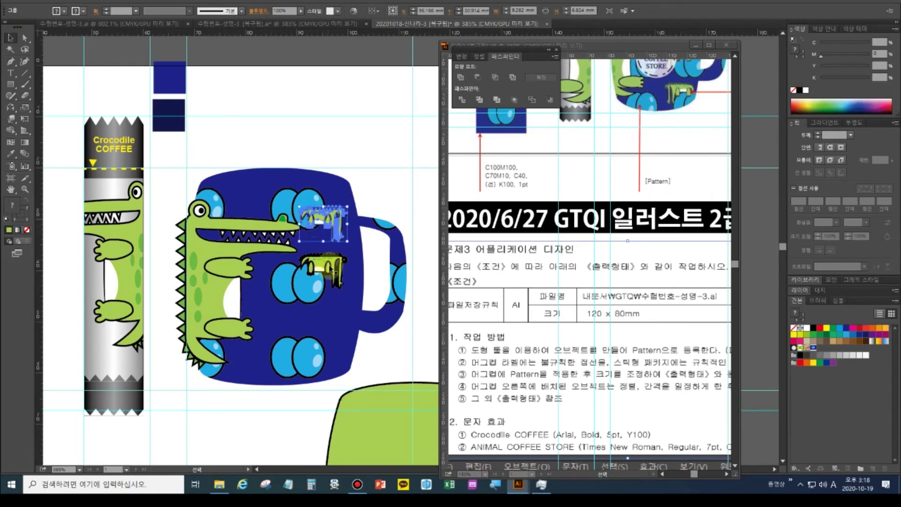
pyautogui.click(330, 270)
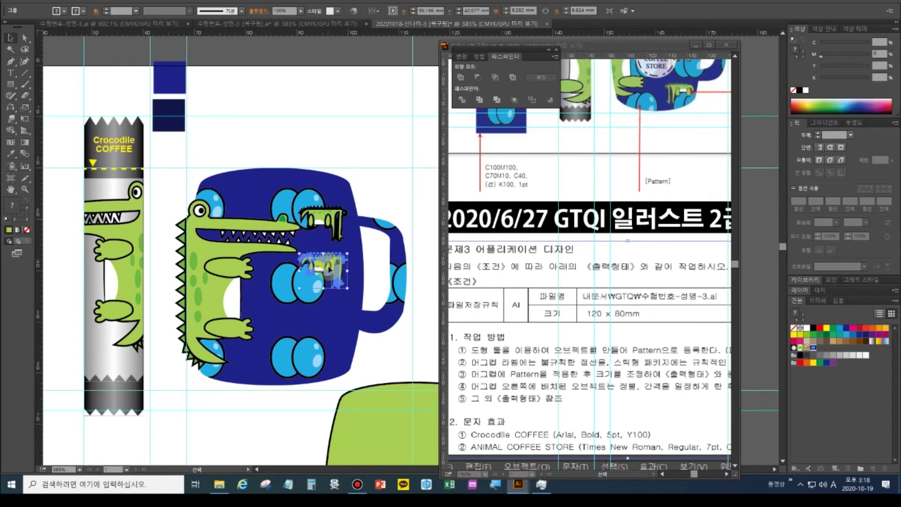
pyautogui.moveTo(328, 268); pyautogui.dragTo(327, 264)
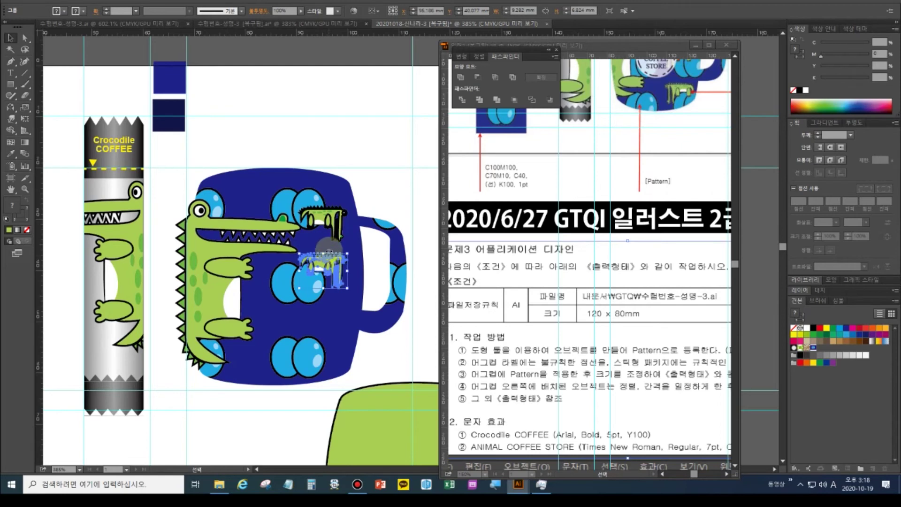
# Zoom in on the mug and big crocodile, then deselect everything
pyautogui.click(26, 189)
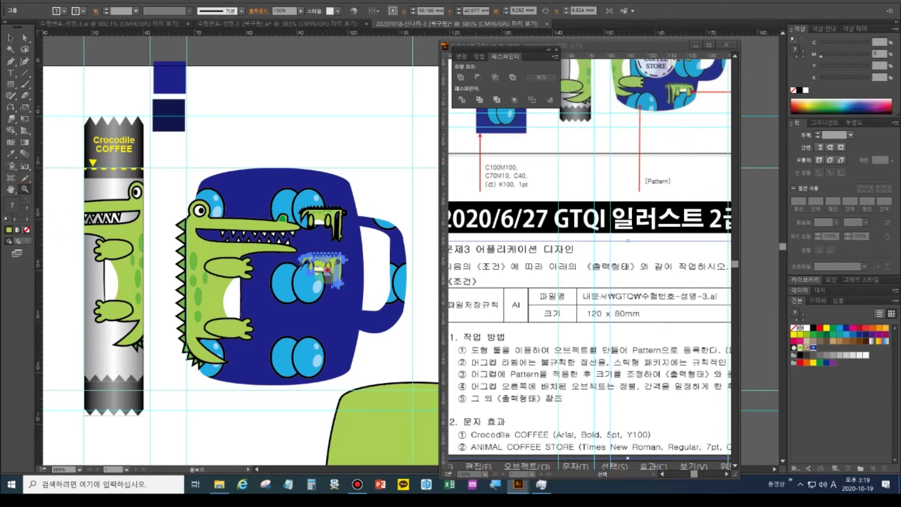
pyautogui.click(327, 270)
pyautogui.moveTo(416, 248); pyautogui.dragTo(174, 277)
pyautogui.hotkey('ctrl', 'shift', 'a')
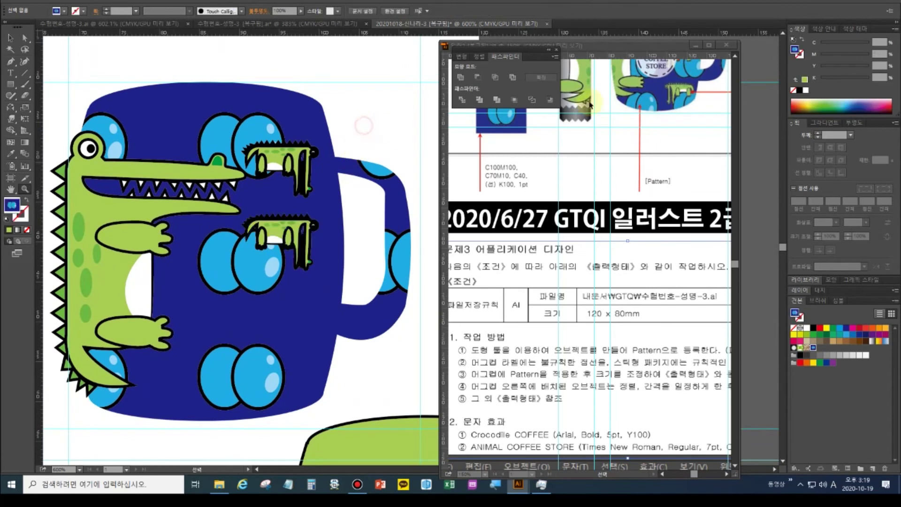
# Zoom the reference image in on the mug and tag
pyautogui.click(674, 113)
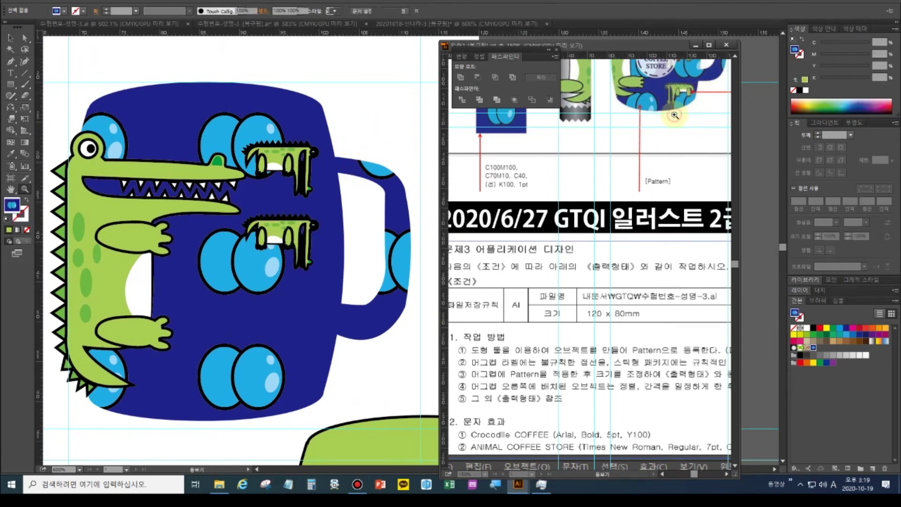
pyautogui.scroll(3, 678, 136)
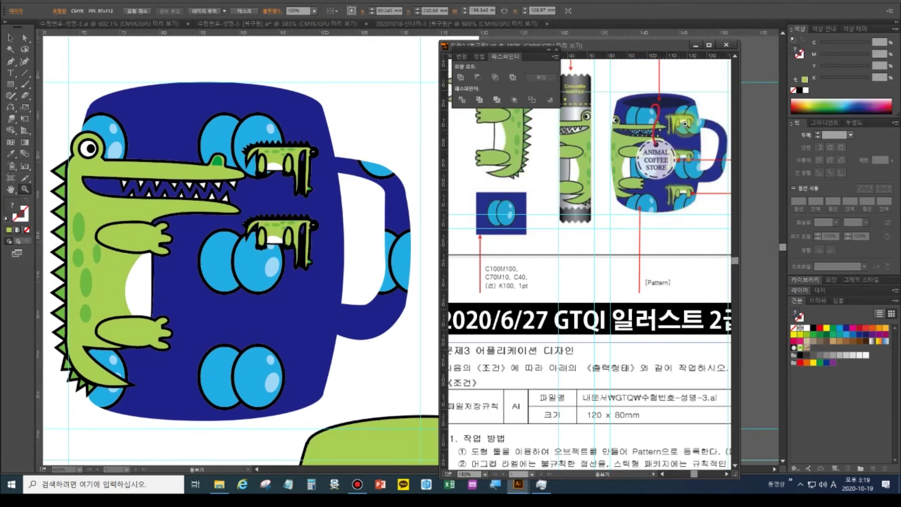
pyautogui.click(679, 130)
pyautogui.moveTo(561, 235); pyautogui.dragTo(561, 235)
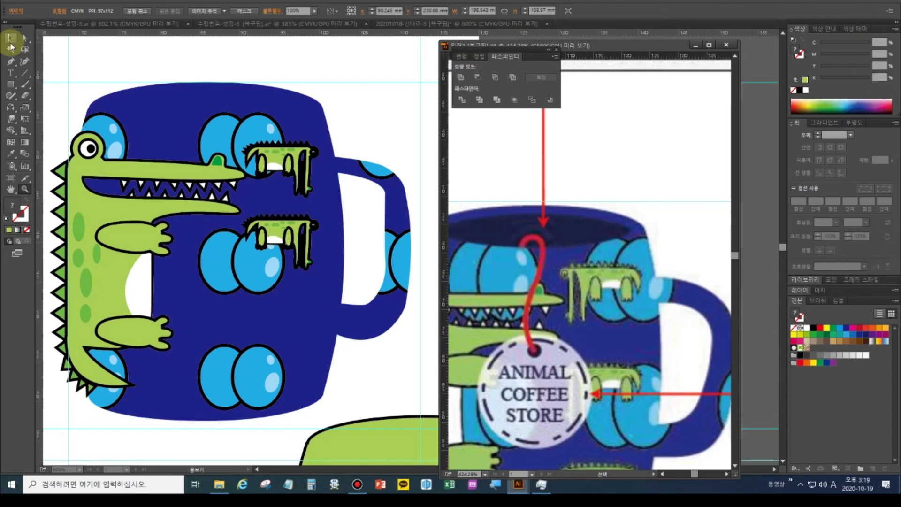
pyautogui.click(97, 28)
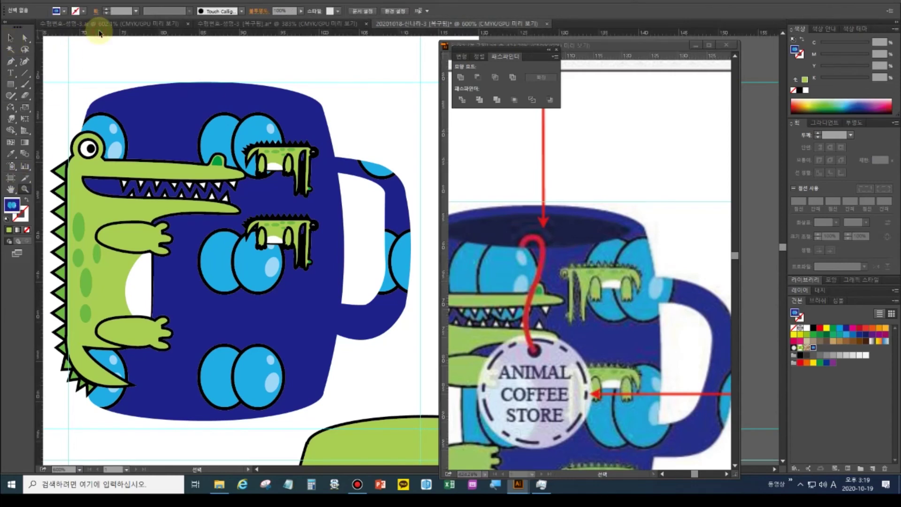
# Back in the artwork, delete both small crocodiles from the mug
pyautogui.click(11, 189)
pyautogui.hotkey('ctrl', '0')
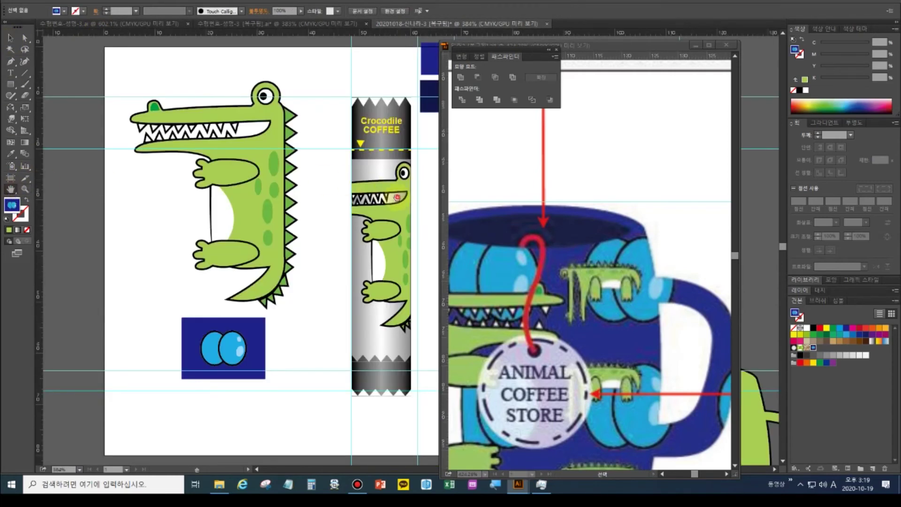
pyautogui.moveTo(331, 76); pyautogui.dragTo(59, 77)
pyautogui.press('v')
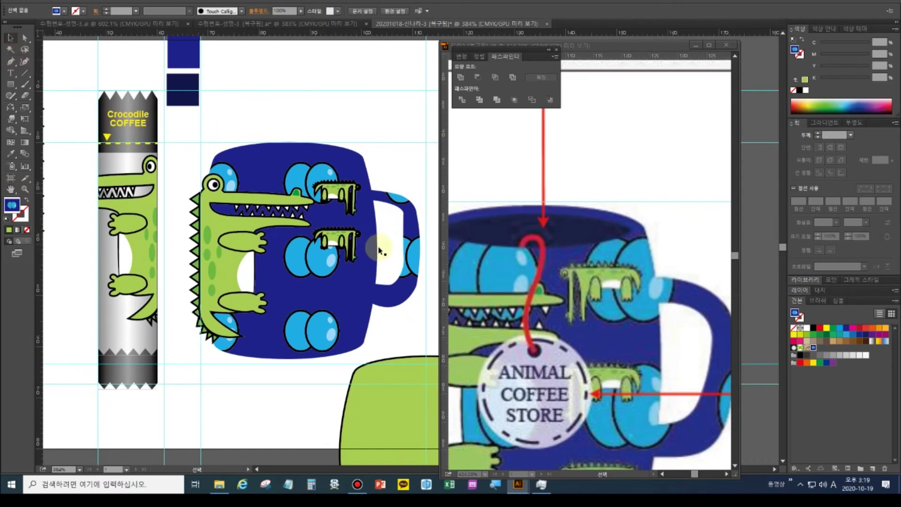
pyautogui.click(345, 239)
pyautogui.press('Delete')
pyautogui.click(334, 192)
pyautogui.press('Delete')
# Pan to the standalone crocodile and select its whole group
pyautogui.click(219, 249)
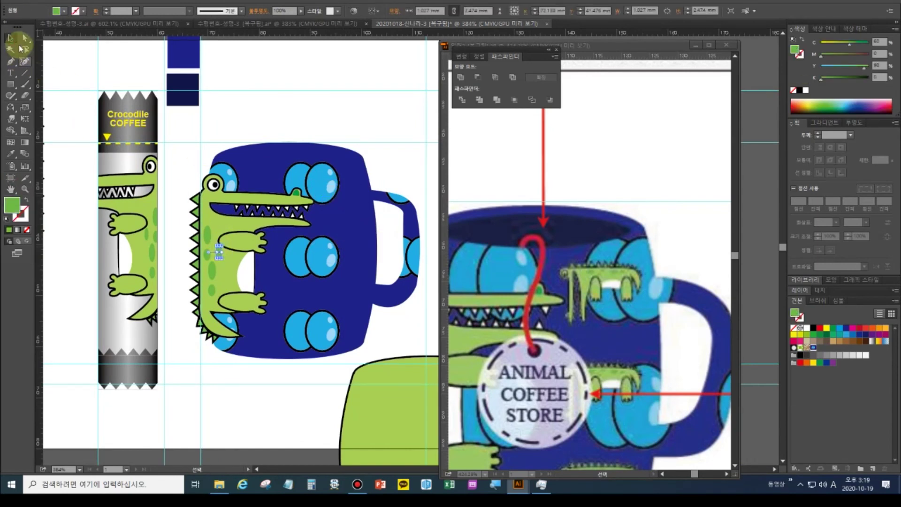
pyautogui.click(288, 107)
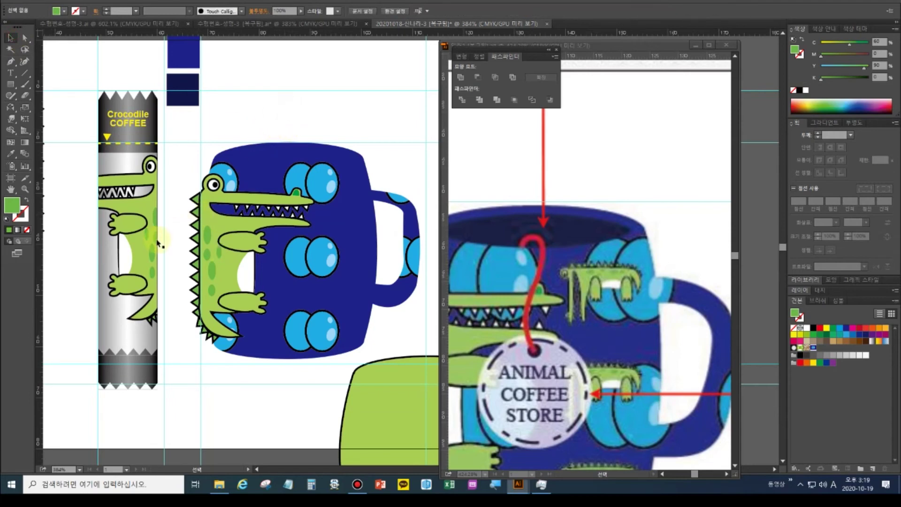
pyautogui.moveTo(97, 250); pyautogui.dragTo(272, 284)
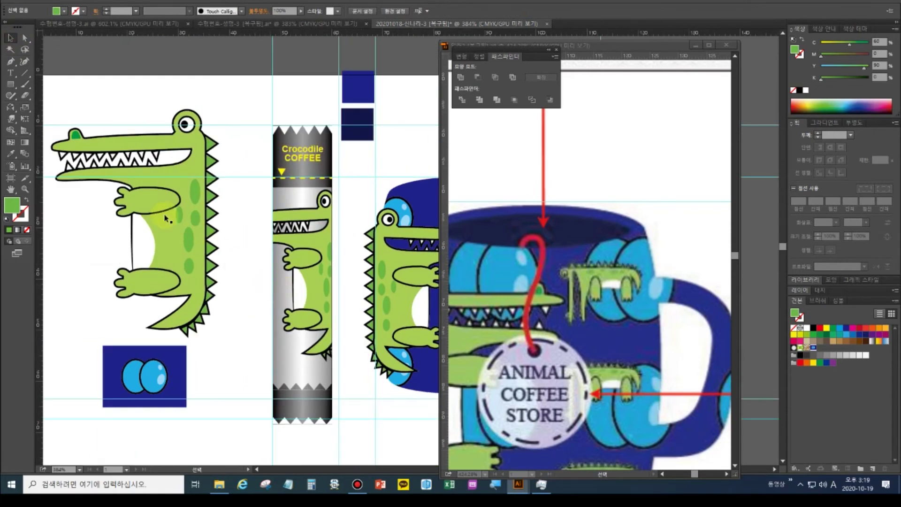
pyautogui.moveTo(62, 100); pyautogui.dragTo(77, 117)
pyautogui.moveTo(127, 165); pyautogui.dragTo(222, 315)
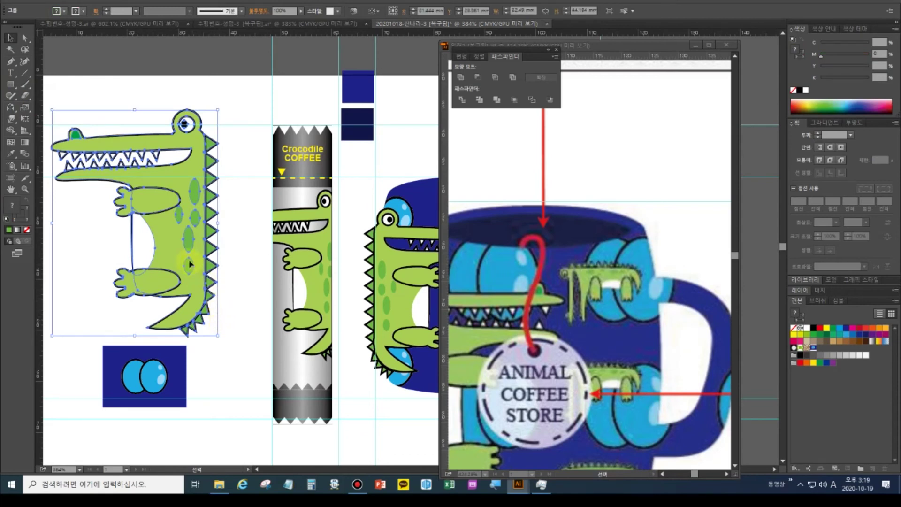
# Make a 30% scaled copy of the crocodile with Scale Strokes & Effects on
pyautogui.doubleClick(26, 107)
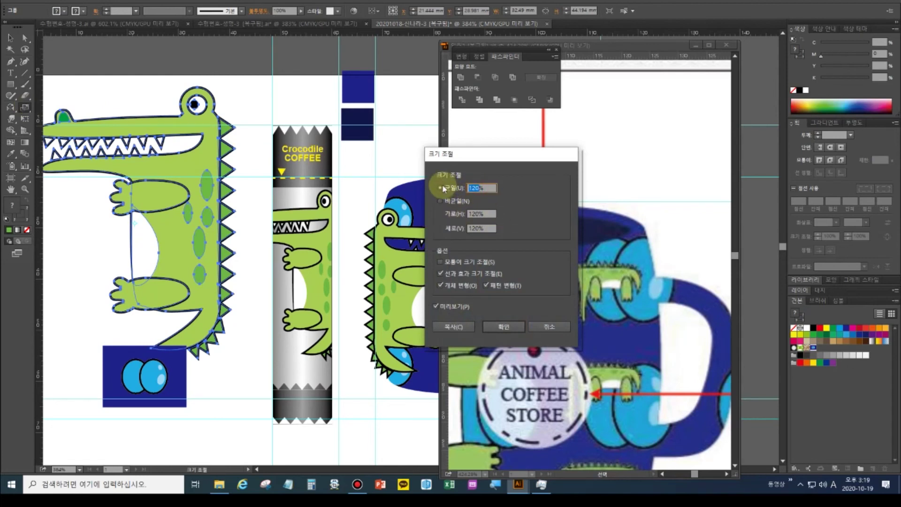
pyautogui.write('3')
pyautogui.click(461, 307)
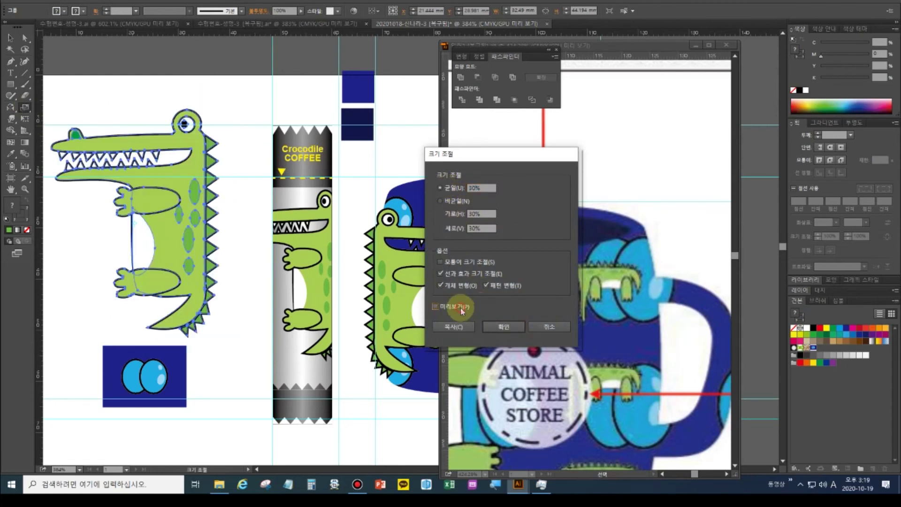
pyautogui.click(462, 309)
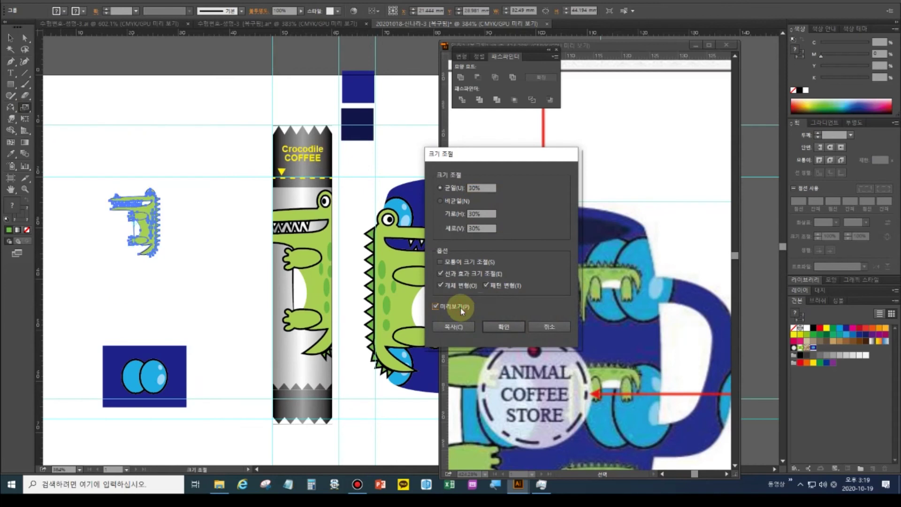
pyautogui.click(450, 274)
pyautogui.click(450, 274)
pyautogui.click(455, 327)
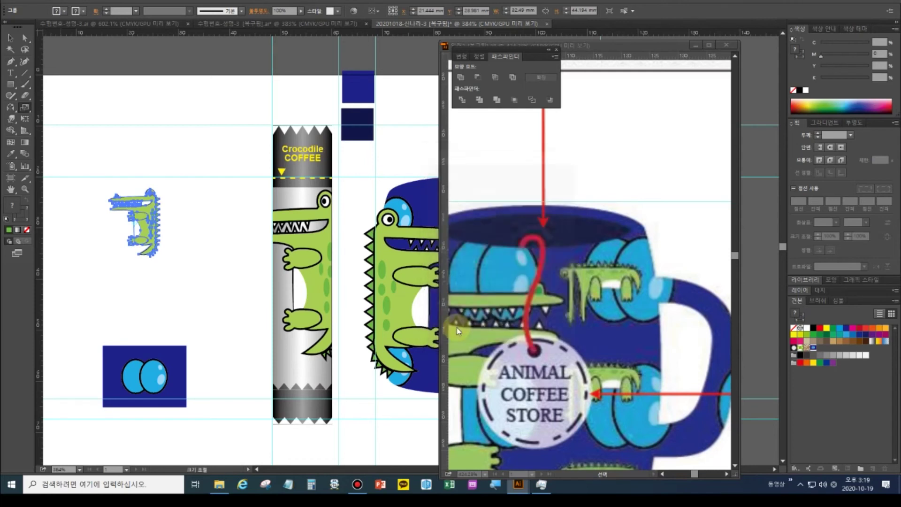
# Rotate the small copy upright onto the mug's upper bubble, bring it to front, shrink slightly
pyautogui.click(11, 38)
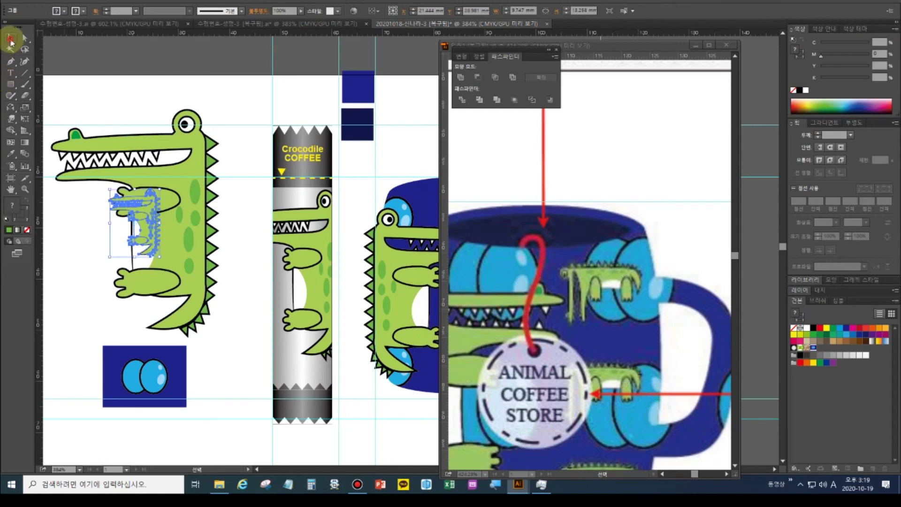
pyautogui.moveTo(146, 231); pyautogui.dragTo(416, 134)
pyautogui.moveTo(394, 228); pyautogui.dragTo(180, 265)
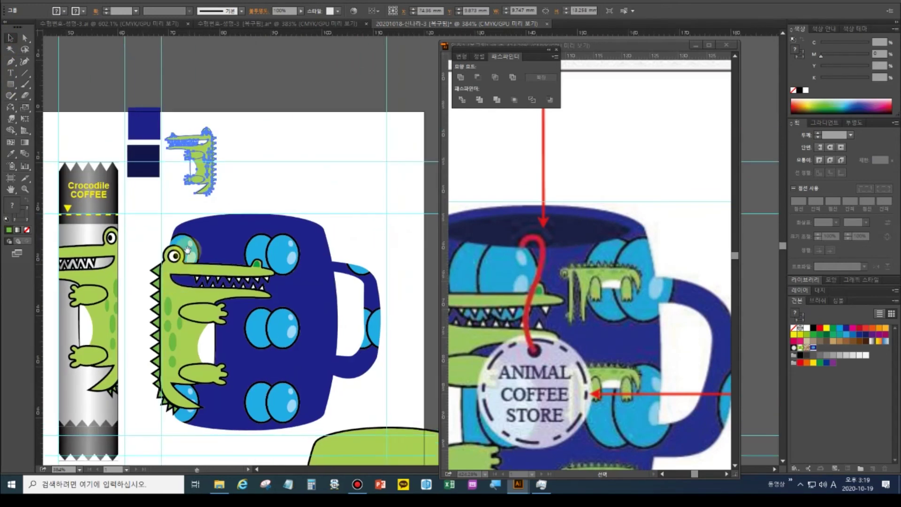
pyautogui.moveTo(217, 201); pyautogui.dragTo(297, 269)
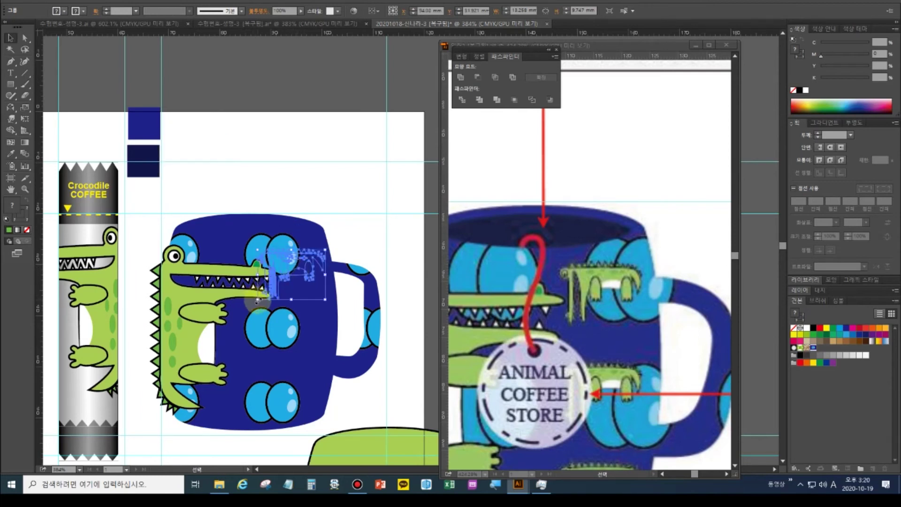
pyautogui.hotkey('ctrl', 'shift', ']')
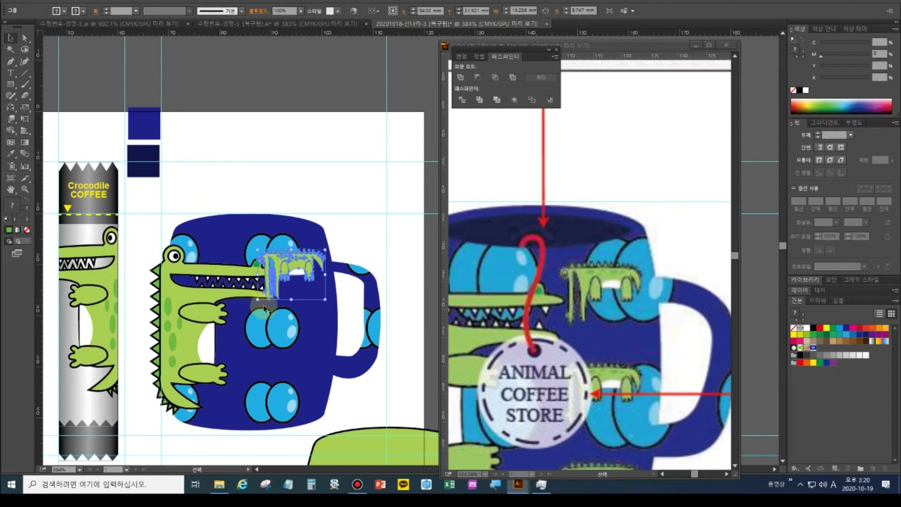
pyautogui.moveTo(258, 300); pyautogui.dragTo(275, 291)
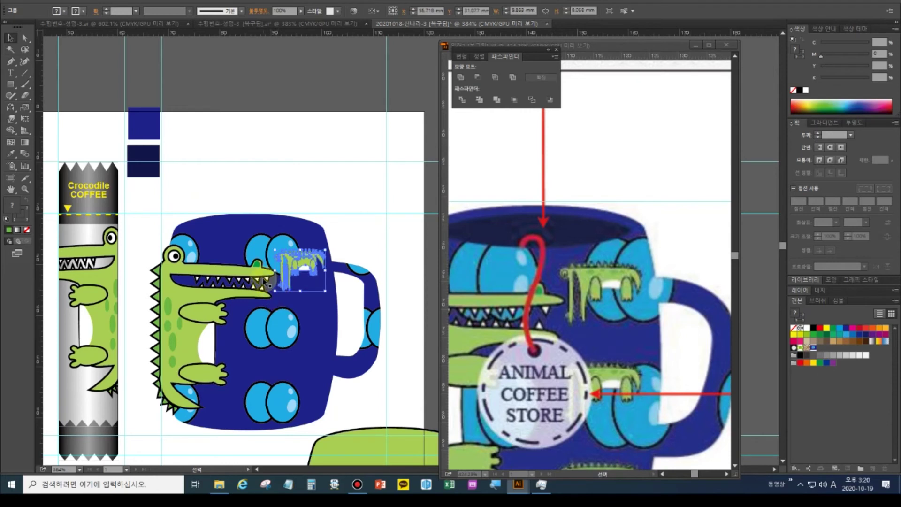
# Nudge the small crocodile into place and Alt-drag a copy onto the bubbles below
pyautogui.click(272, 294)
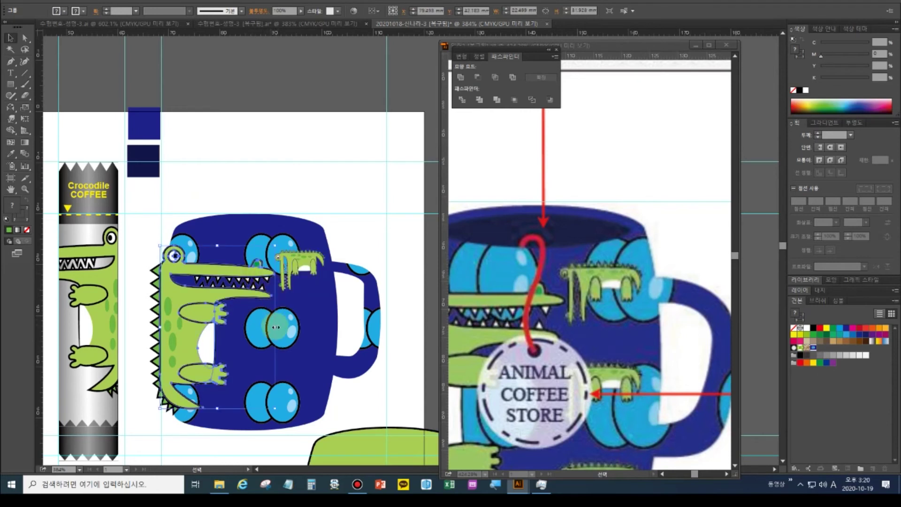
pyautogui.click(276, 271)
pyautogui.moveTo(275, 271)
pyautogui.mouseDown()
pyautogui.moveTo(258, 272)
pyautogui.moveTo(270, 271)
pyautogui.mouseUp()
pyautogui.scroll(-2, 567, 375)
pyautogui.scroll(-1, 567, 375)
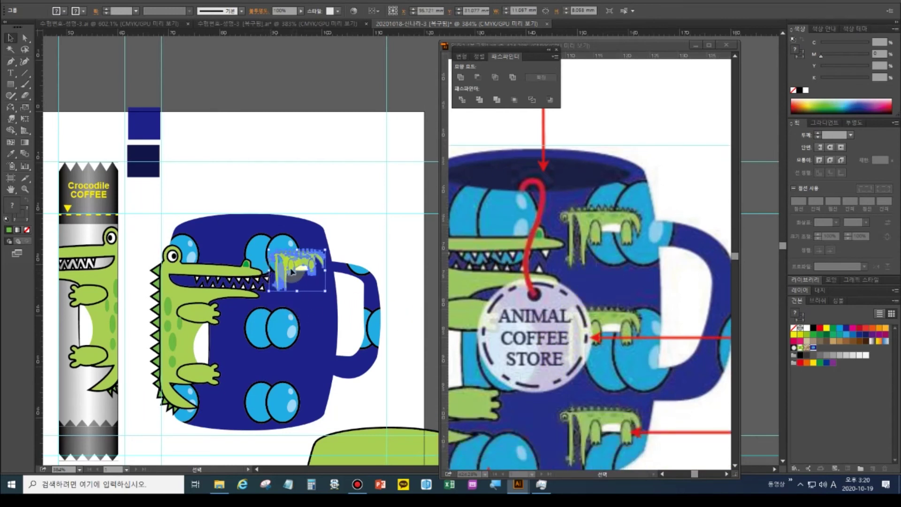
pyautogui.moveTo(292, 271); pyautogui.dragTo(282, 393)
# Add a third small crocodile on the bottom bubble and vertically distribute all three centres
pyautogui.keyDown('shift'); pyautogui.click(285, 328); pyautogui.keyUp('shift')
pyautogui.keyDown('shift'); pyautogui.click(289, 264); pyautogui.keyUp('shift')
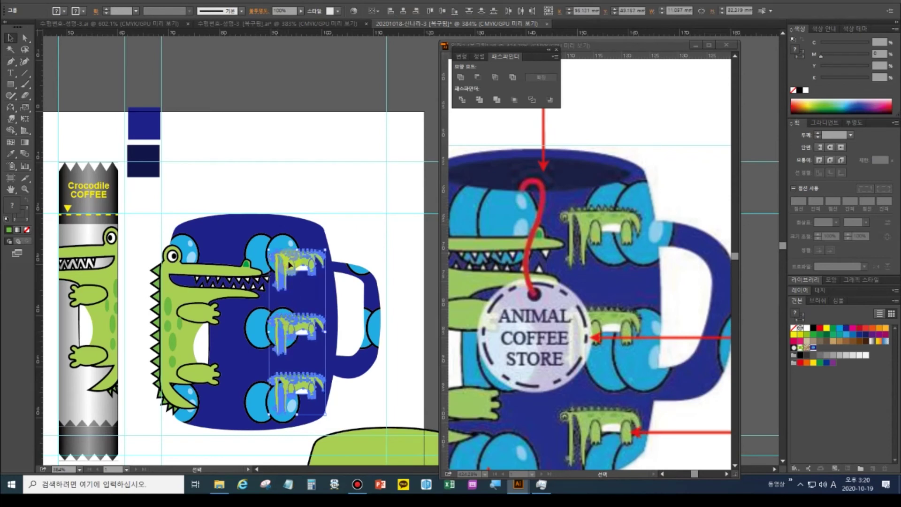
pyautogui.hotkey('shift', 'F7')
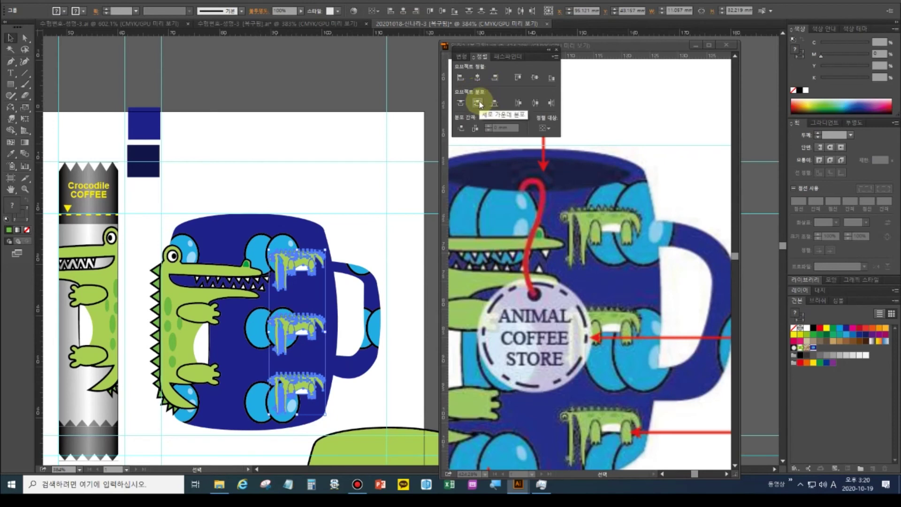
pyautogui.click(480, 104)
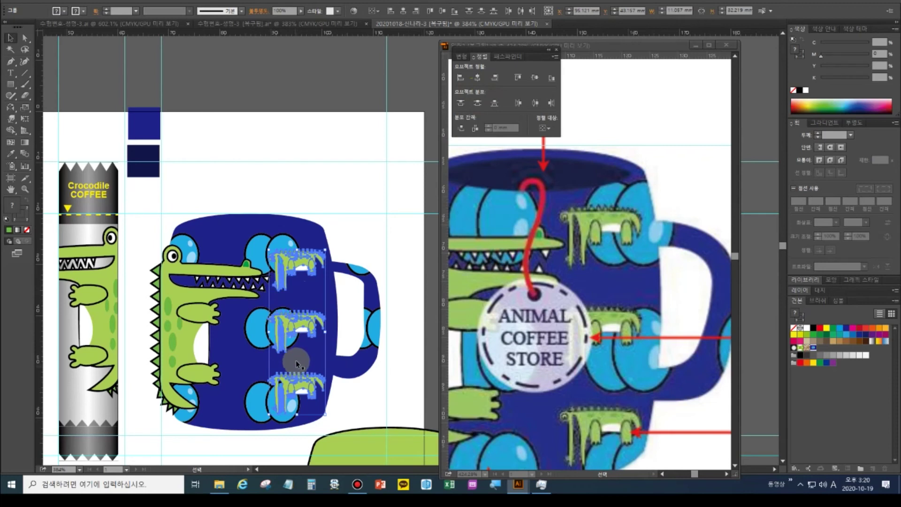
pyautogui.click(12, 86)
# Draw an ellipse across the mug rim and fill it with the dark navy swatch
pyautogui.moveTo(13, 87); pyautogui.dragTo(35, 108)
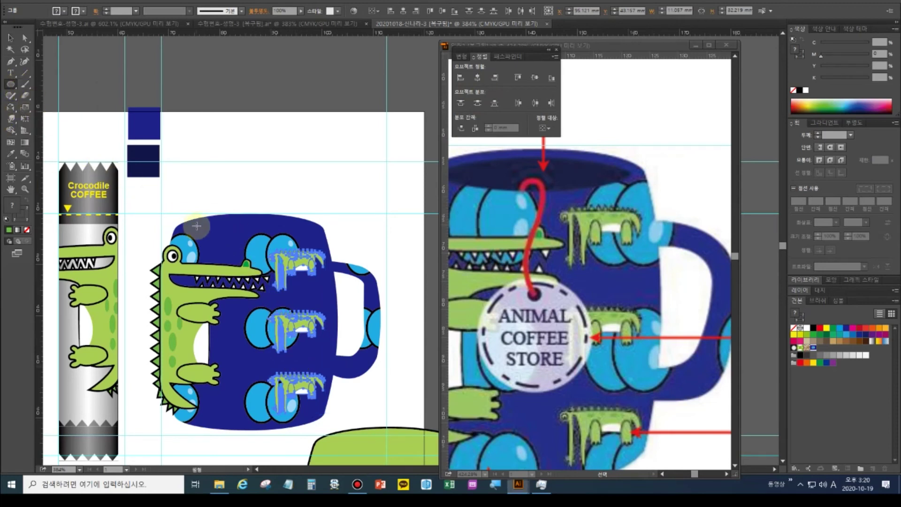
pyautogui.moveTo(197, 222); pyautogui.dragTo(319, 242)
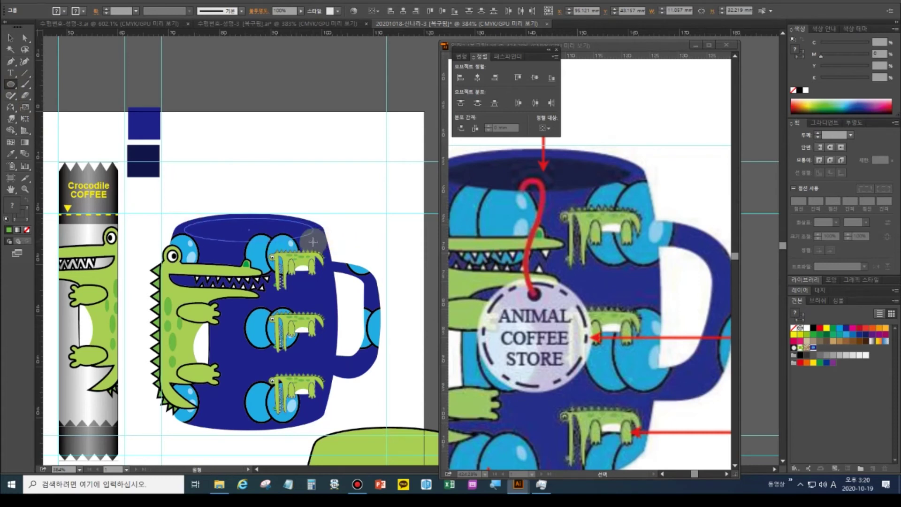
pyautogui.moveTo(313, 242); pyautogui.dragTo(313, 243)
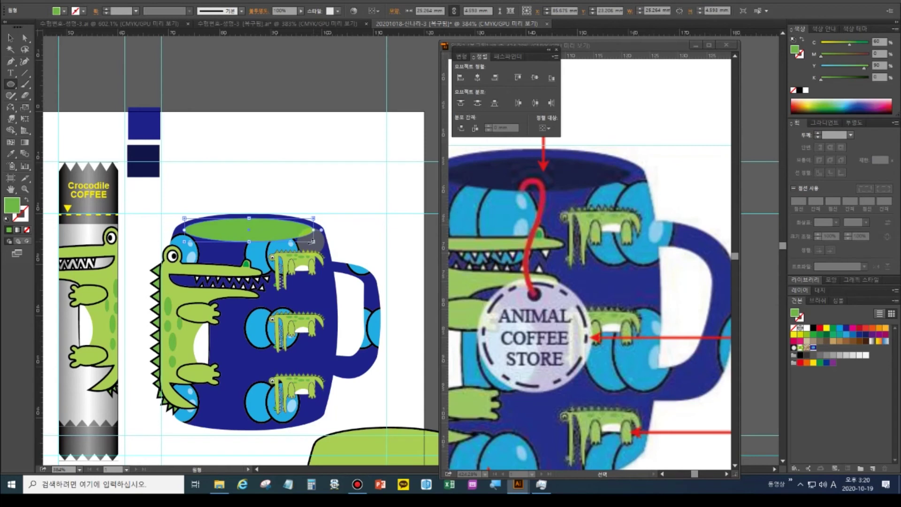
pyautogui.click(10, 154)
pyautogui.click(127, 162)
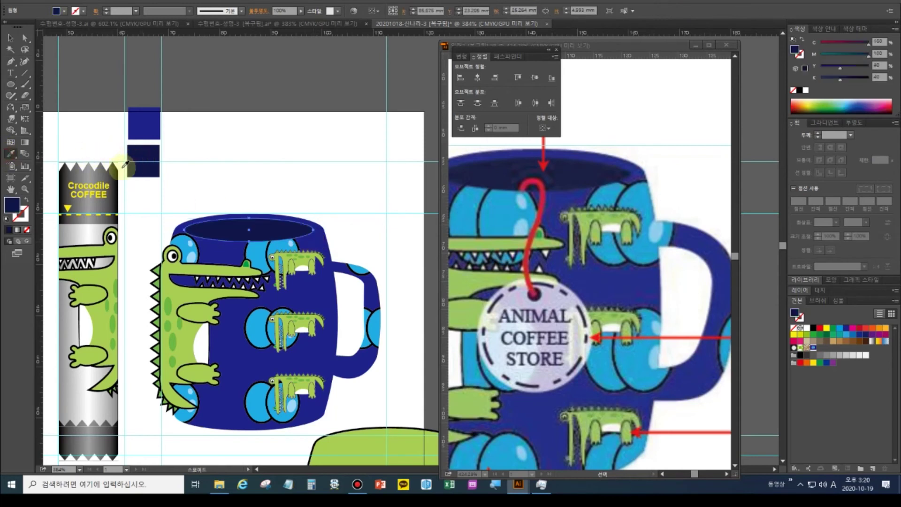
pyautogui.click(340, 181)
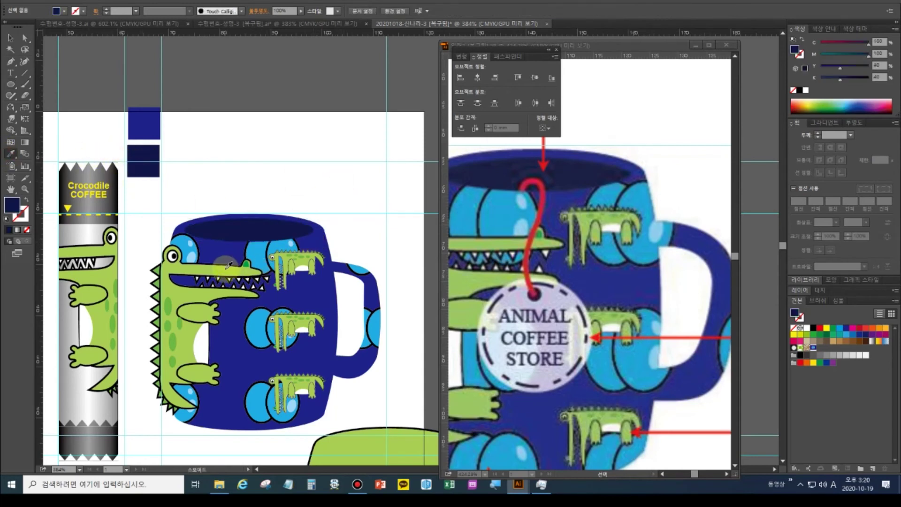
# Return to the Selection tool and activate the reference image window
pyautogui.click(11, 38)
pyautogui.click(555, 379)
pyautogui.click(566, 333)
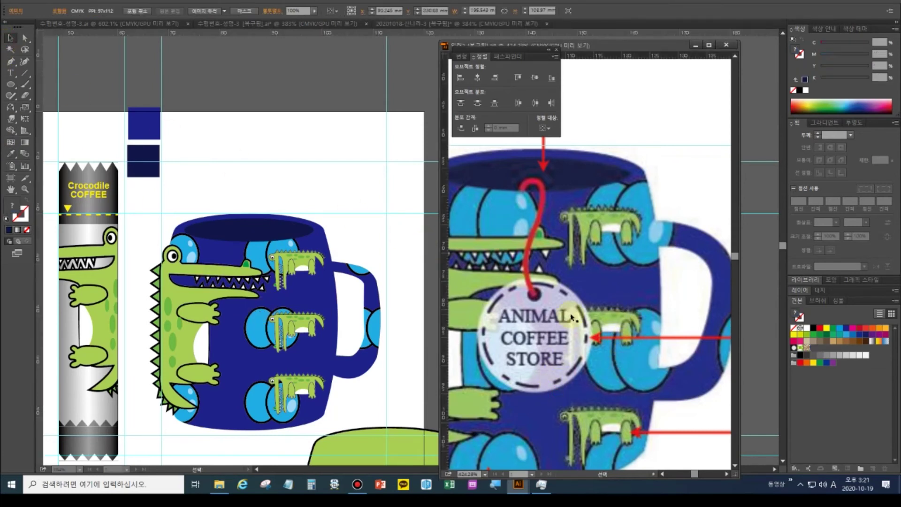
# Zoom the reference back out, then drag the green mug body over the patterned mug
pyautogui.moveTo(546, 458); pyautogui.dragTo(619, 389)
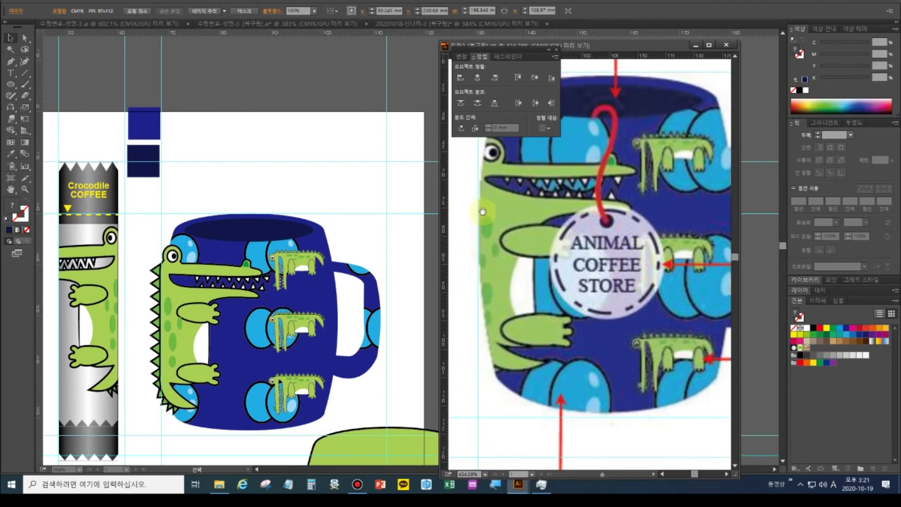
pyautogui.doubleClick(10, 189)
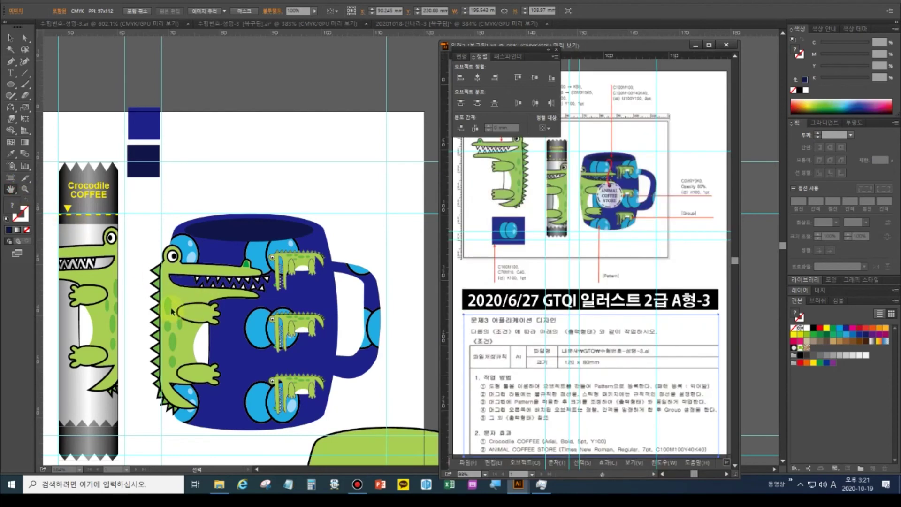
pyautogui.click(172, 313)
pyautogui.click(10, 38)
pyautogui.moveTo(209, 240); pyautogui.dragTo(206, 241)
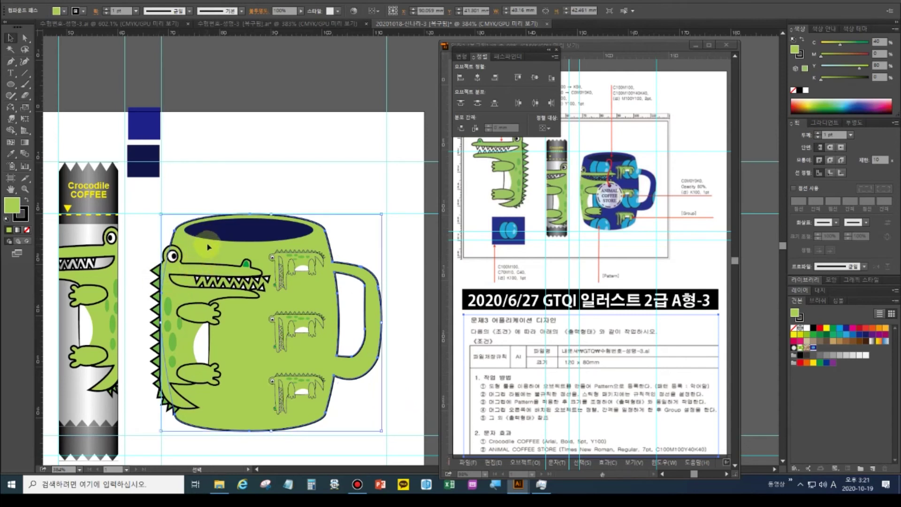
# Bring the mug body to front, try a Ctrl+7 clipping mask with the spikes, then undo it
pyautogui.press('a')
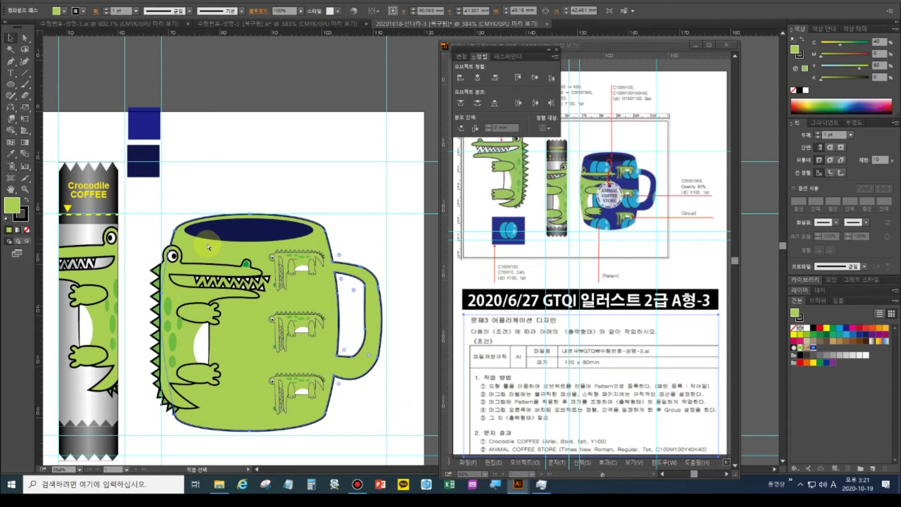
pyautogui.hotkey('ctrl', 'shift', ']')
pyautogui.press('v')
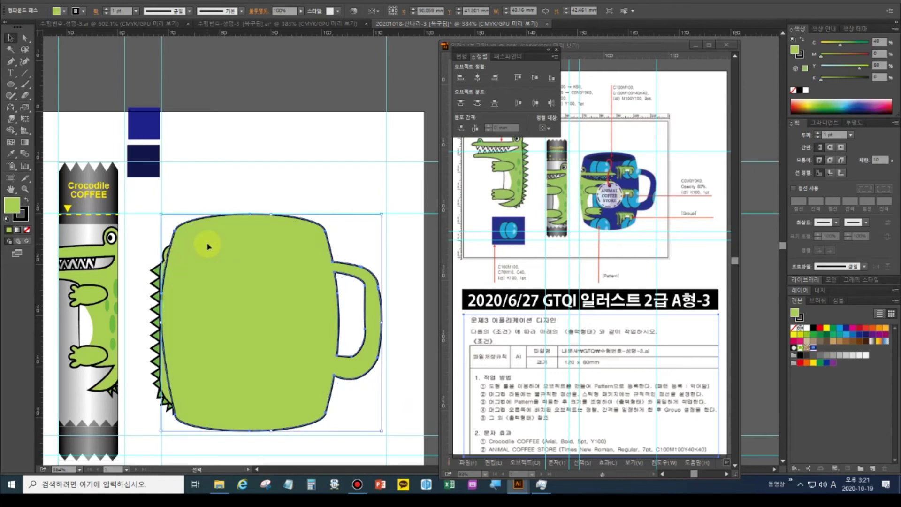
pyautogui.keyDown('shift'); pyautogui.click(157, 271); pyautogui.keyUp('shift')
pyautogui.hotkey('ctrl', '7')
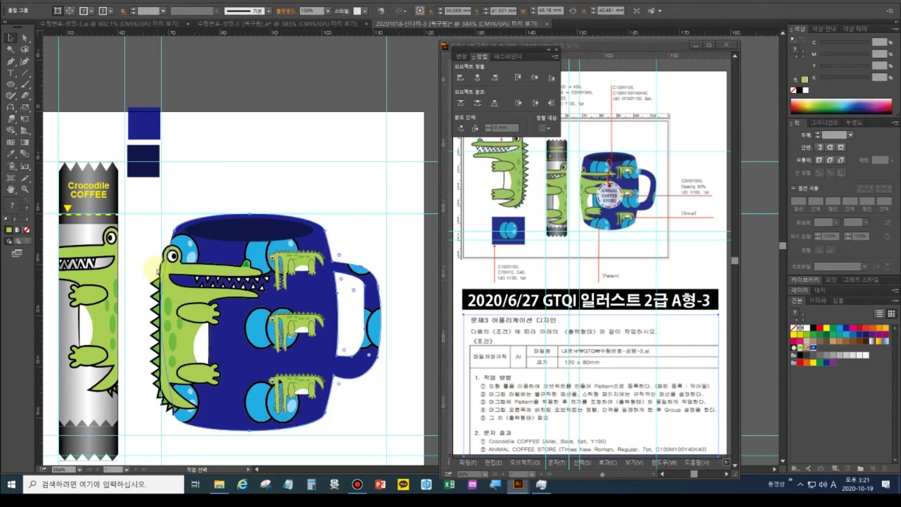
pyautogui.hotkey('ctrl', 'z')
pyautogui.click(243, 198)
# Move the green mug aside, send it back, and bring the patterned mug body forward
pyautogui.moveTo(187, 284)
pyautogui.mouseDown()
pyautogui.moveTo(233, 278)
pyautogui.moveTo(196, 286)
pyautogui.mouseUp()
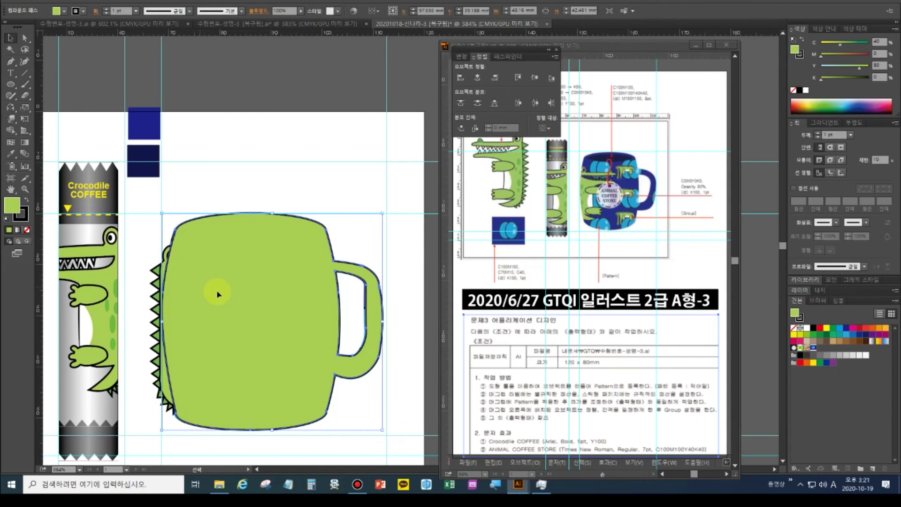
pyautogui.hotkey('ctrl', 'shift', '[')
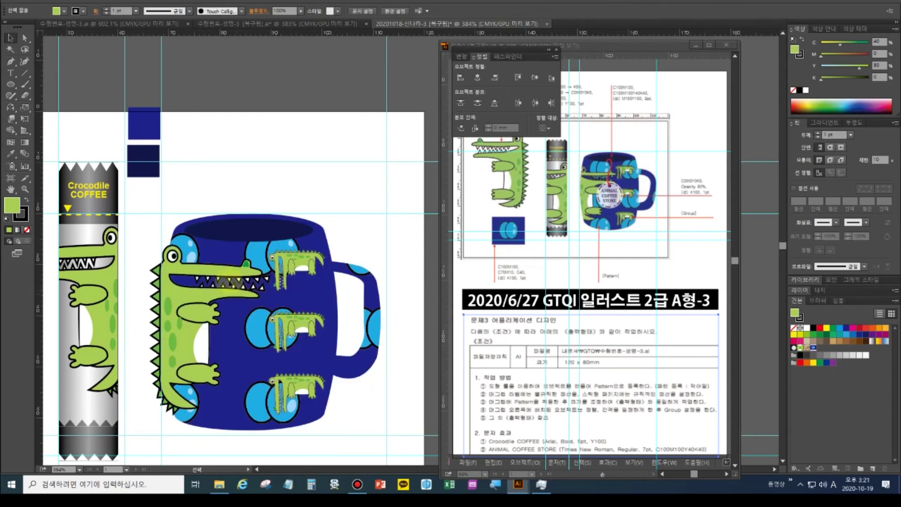
pyautogui.click(227, 248)
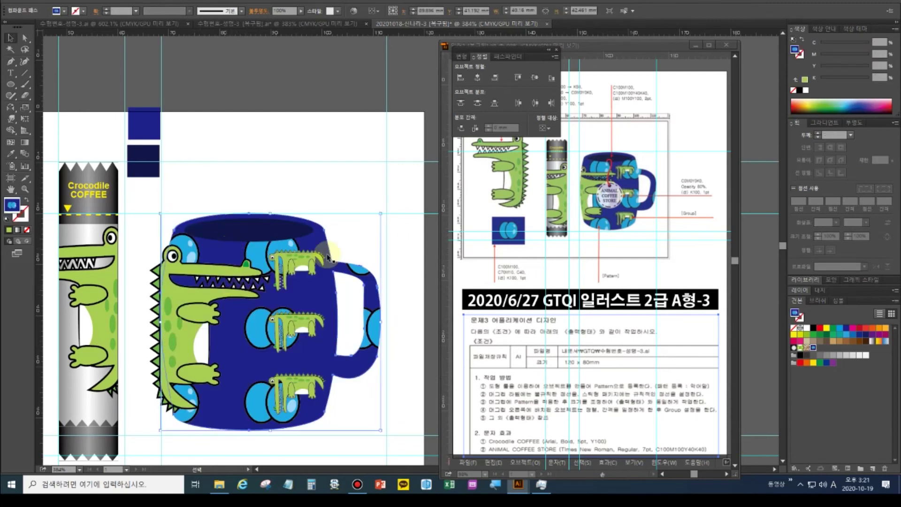
pyautogui.press('a')
pyautogui.click(319, 289)
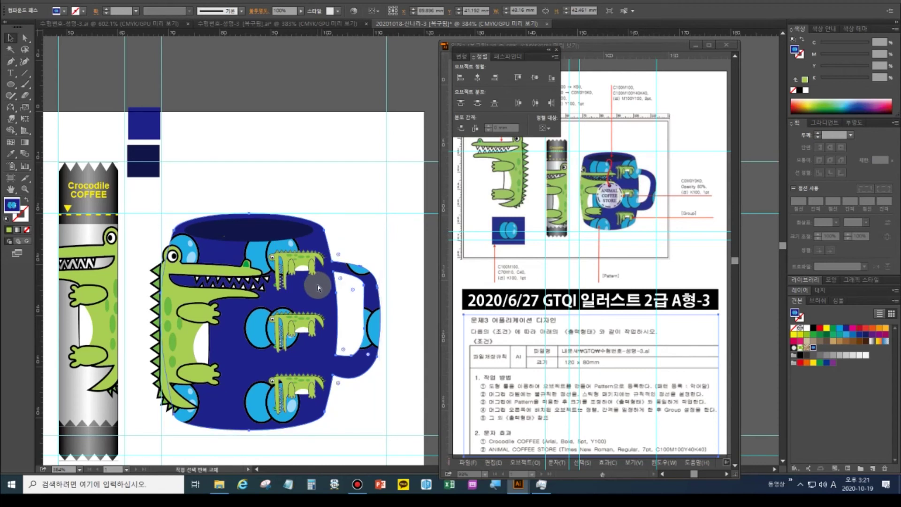
pyautogui.hotkey('ctrl', 'shift', ']')
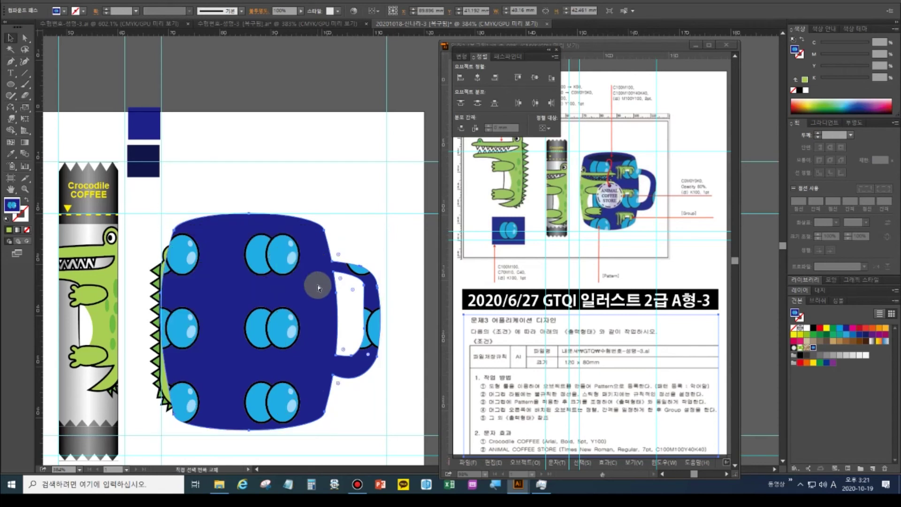
# Select the blue-circle mug group and delete it to uncover the crocodile
pyautogui.press('v')
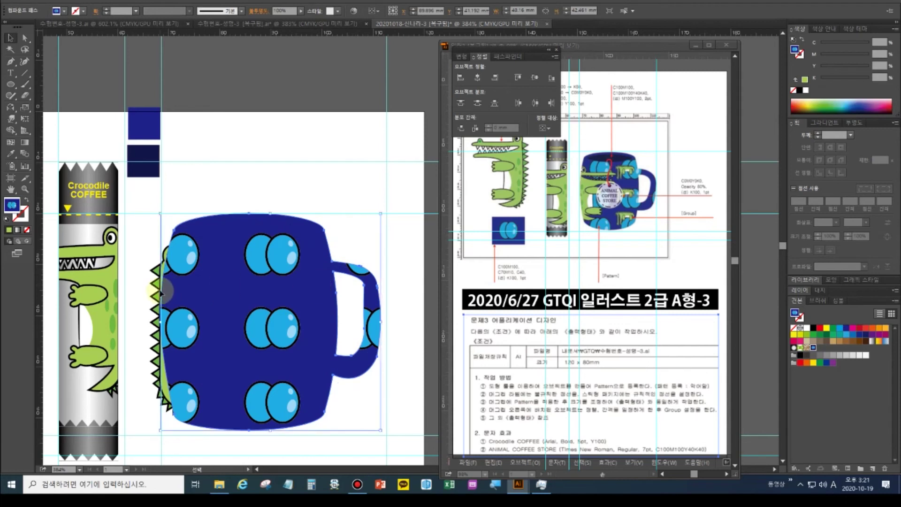
pyautogui.keyDown('shift'); pyautogui.click(156, 290); pyautogui.keyUp('shift')
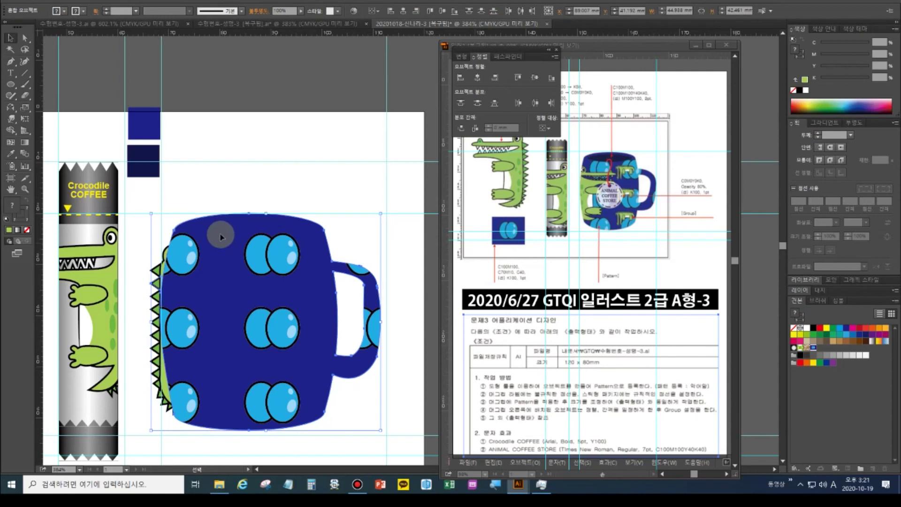
pyautogui.moveTo(222, 237); pyautogui.dragTo(286, 237)
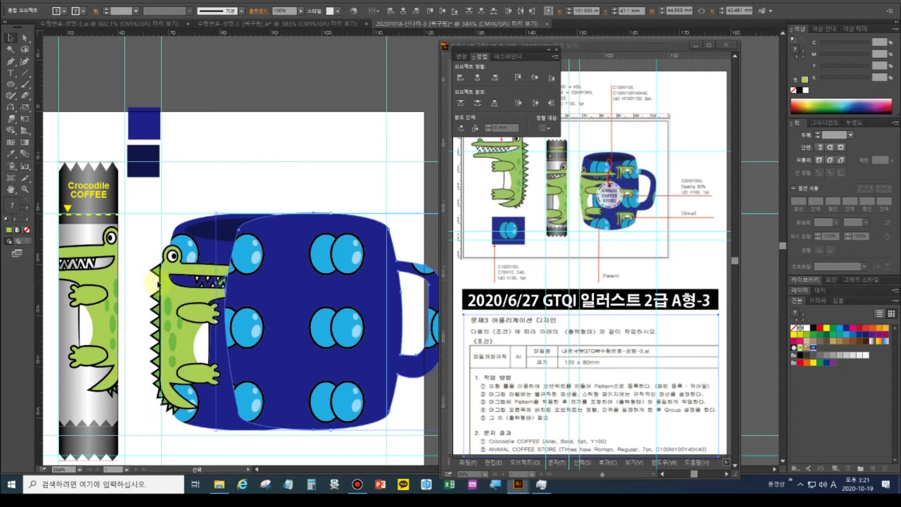
pyautogui.hotkey('ctrl', 'z')
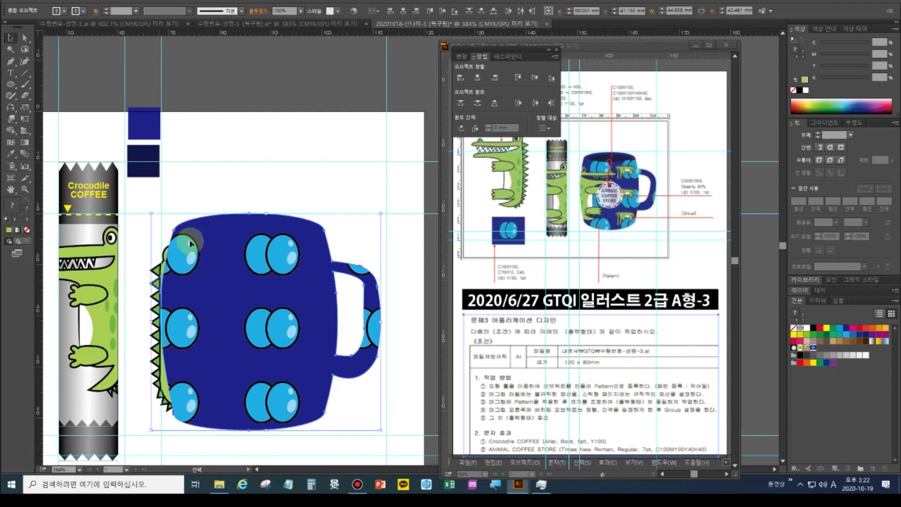
pyautogui.press('Delete')
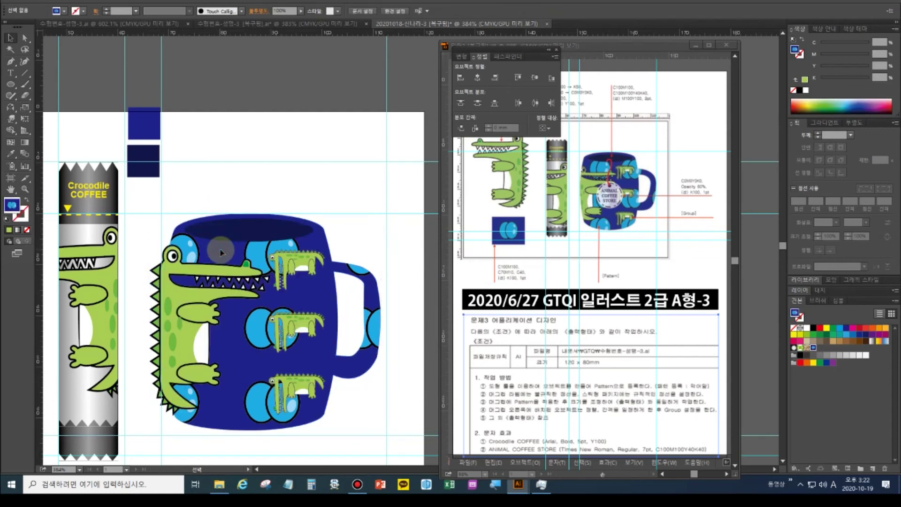
# Pull the crocodile's tail point down and stretch its teeth with Direct Selection
pyautogui.click(153, 287)
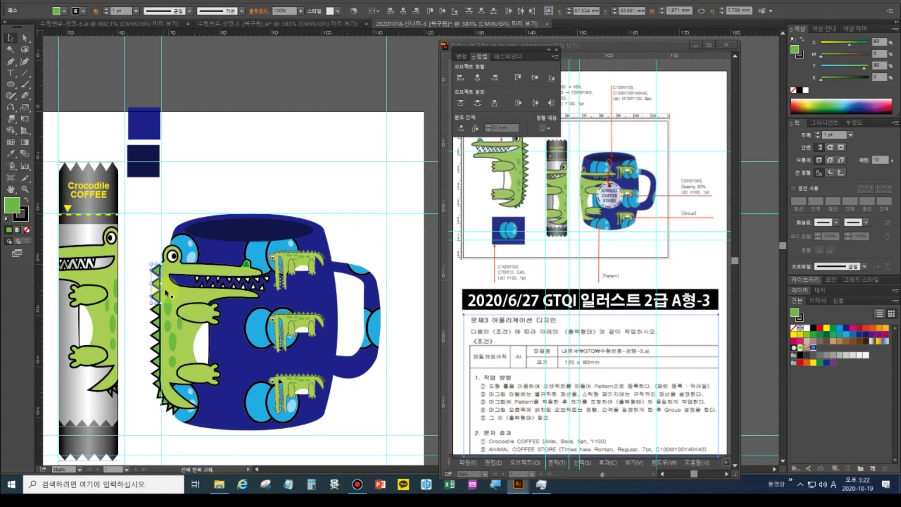
pyautogui.keyDown('shift'); pyautogui.click(164, 306); pyautogui.keyUp('shift')
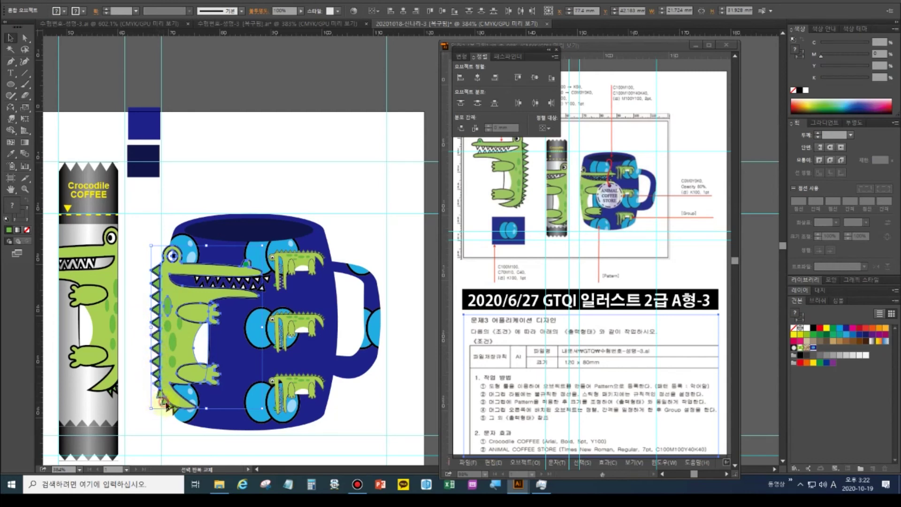
pyautogui.moveTo(170, 408)
pyautogui.mouseDown()
pyautogui.moveTo(179, 413)
pyautogui.moveTo(169, 413)
pyautogui.mouseUp()
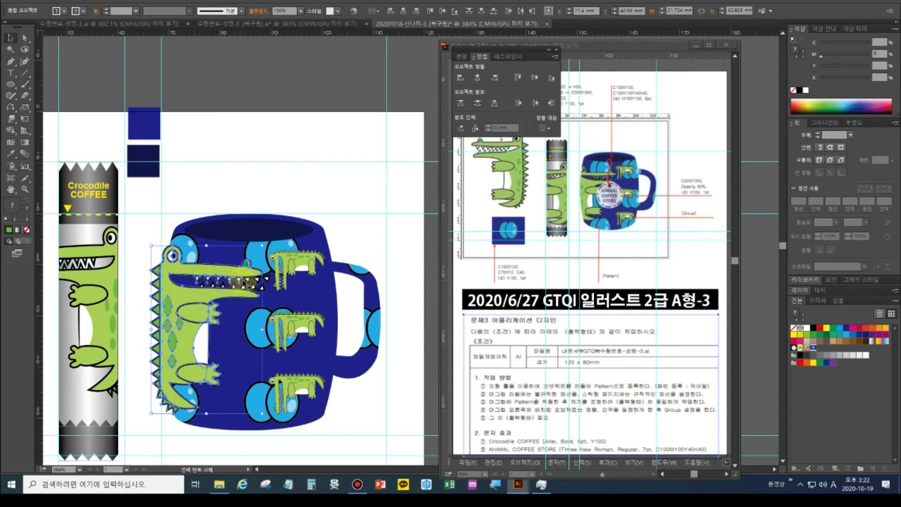
pyautogui.click(248, 280)
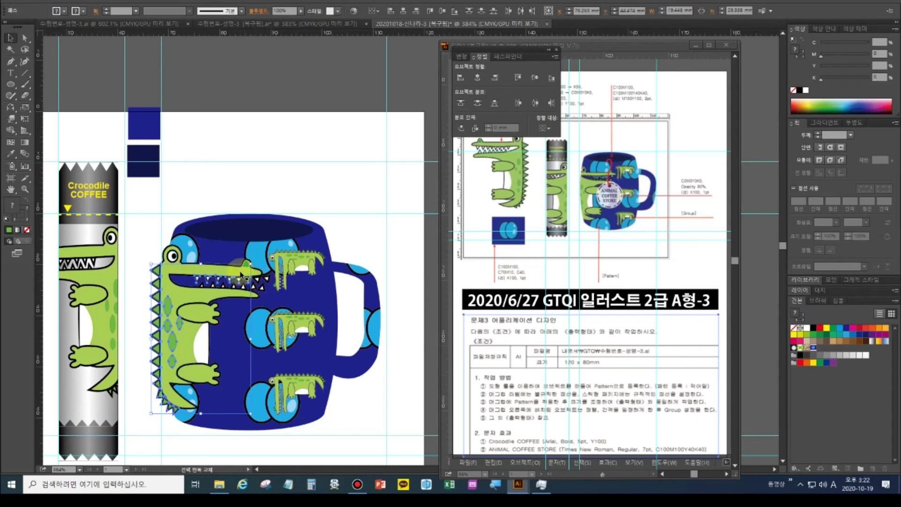
pyautogui.click(246, 270)
pyautogui.moveTo(265, 281); pyautogui.dragTo(264, 294)
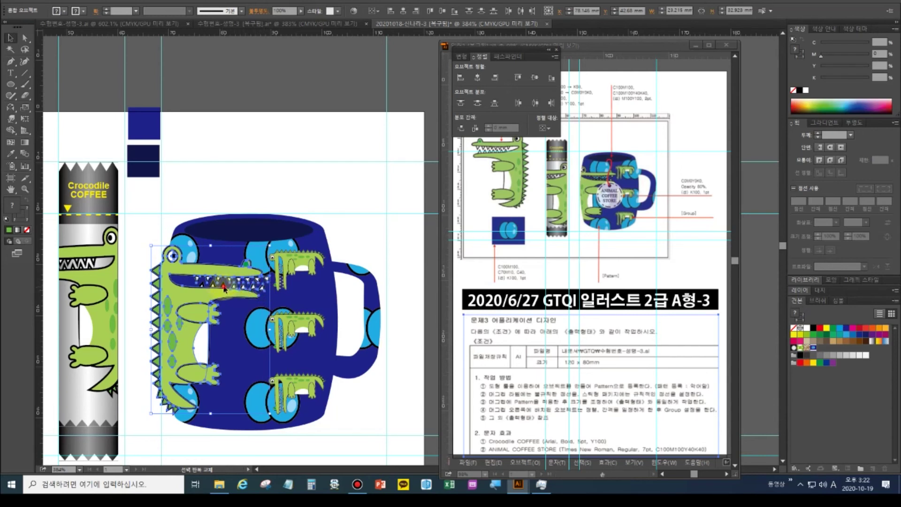
# Select the large crocodile on the mug and delete it
pyautogui.click(206, 287)
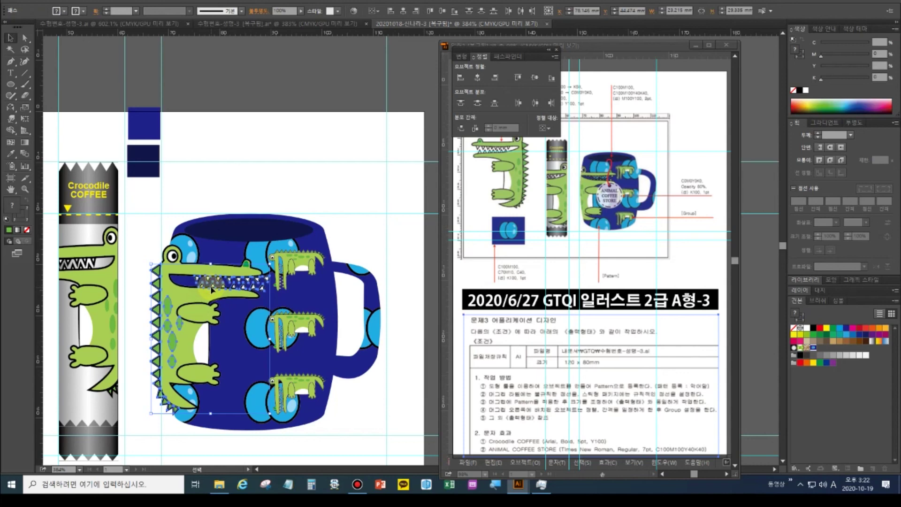
pyautogui.click(191, 323)
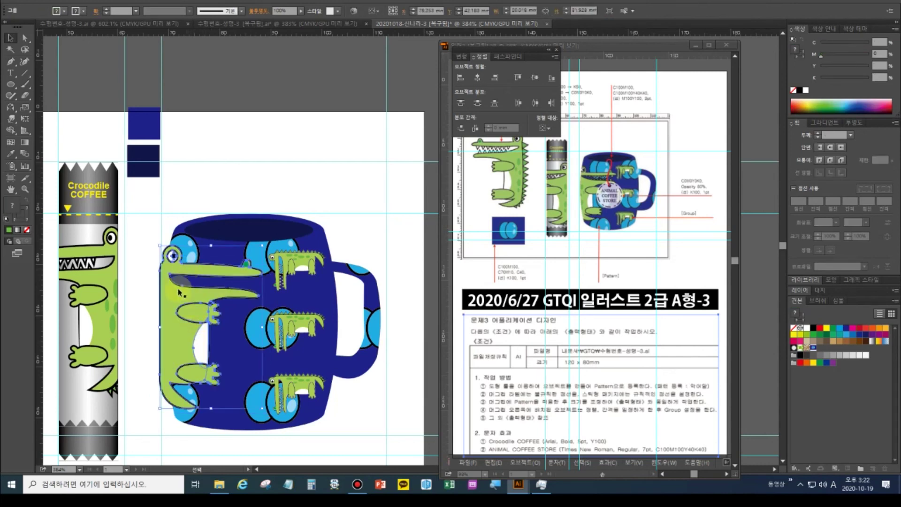
pyautogui.press('Delete')
# Alt-drag a copy of the standalone green crocodile to the right, then bring the mug into view
pyautogui.click(10, 189)
pyautogui.moveTo(358, 259); pyautogui.dragTo(456, 268)
pyautogui.click(10, 39)
pyautogui.click(255, 205)
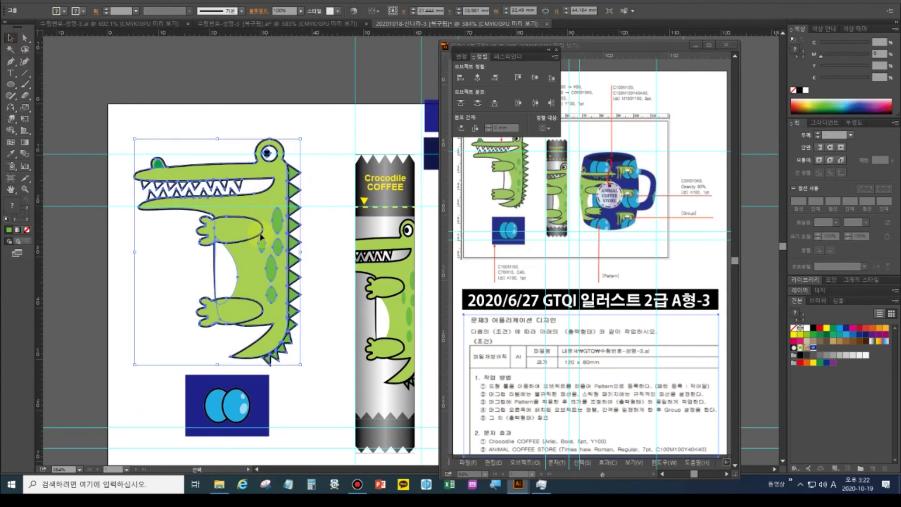
pyautogui.doubleClick(10, 189)
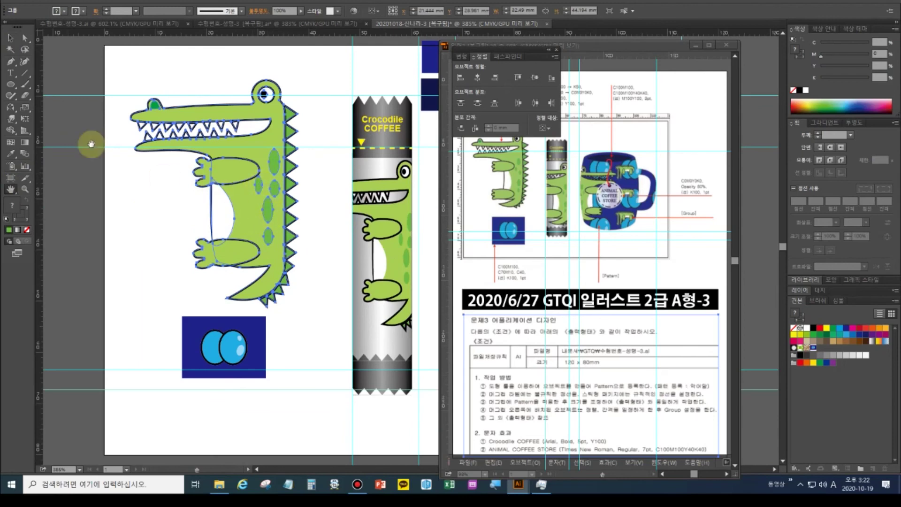
pyautogui.click(9, 42)
pyautogui.moveTo(221, 208); pyautogui.dragTo(321, 236)
pyautogui.hotkey('ctrl', '-')
pyautogui.hotkey('ctrl', '-')
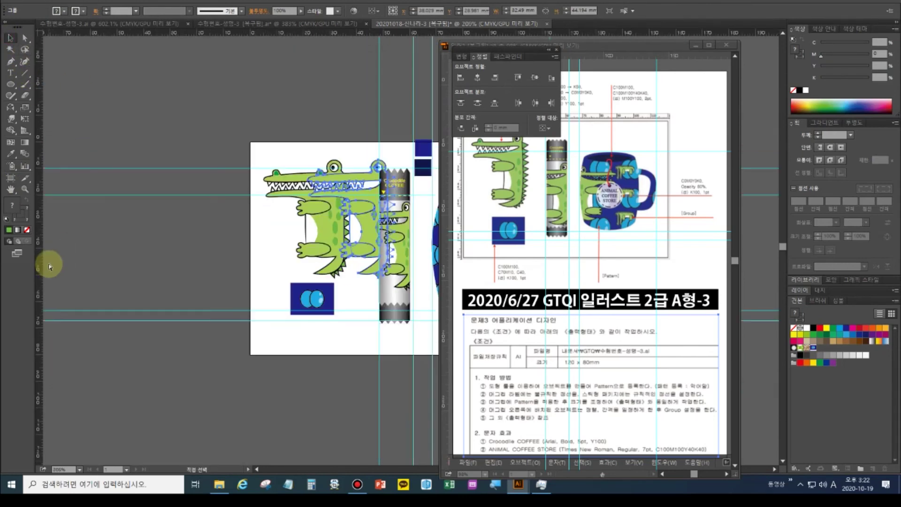
pyautogui.moveTo(361, 237); pyautogui.dragTo(277, 286)
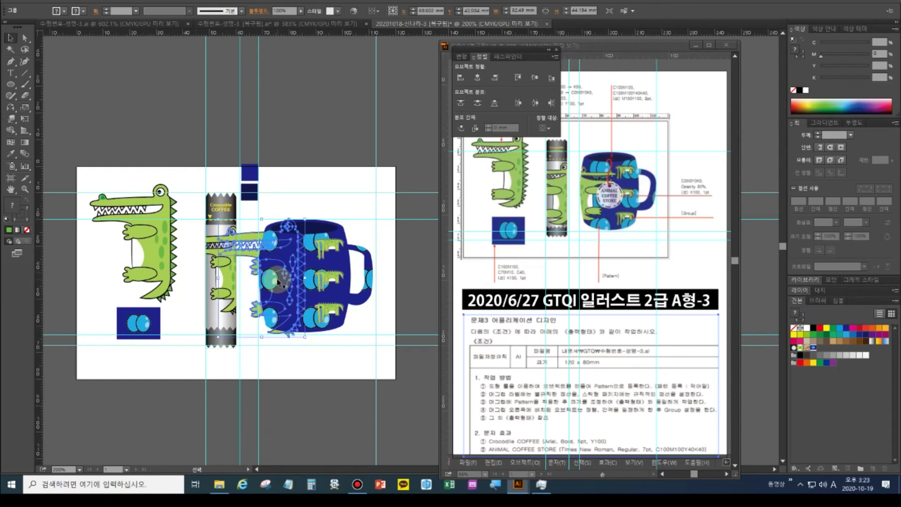
# Reflect the crocodile copy across the vertical axis
pyautogui.click(10, 107)
pyautogui.keyDown('alt'); pyautogui.click(238, 197); pyautogui.keyUp('alt')
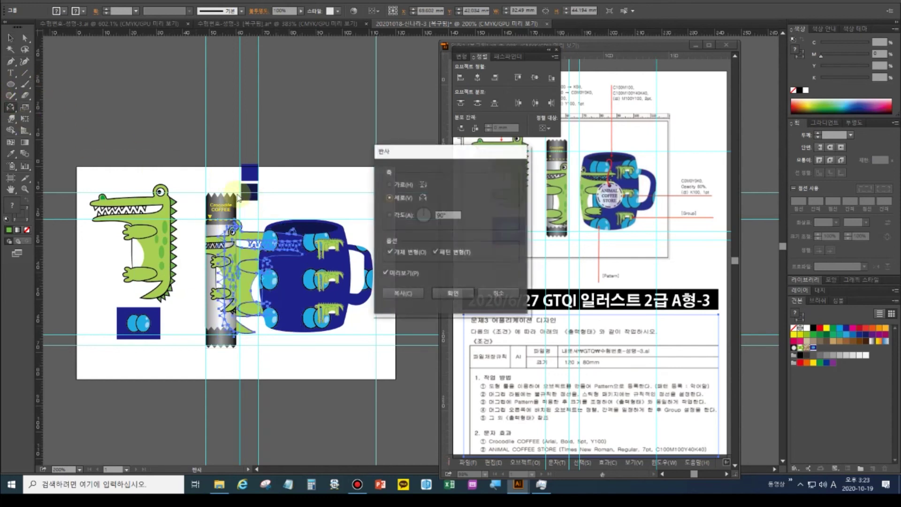
pyautogui.click(448, 296)
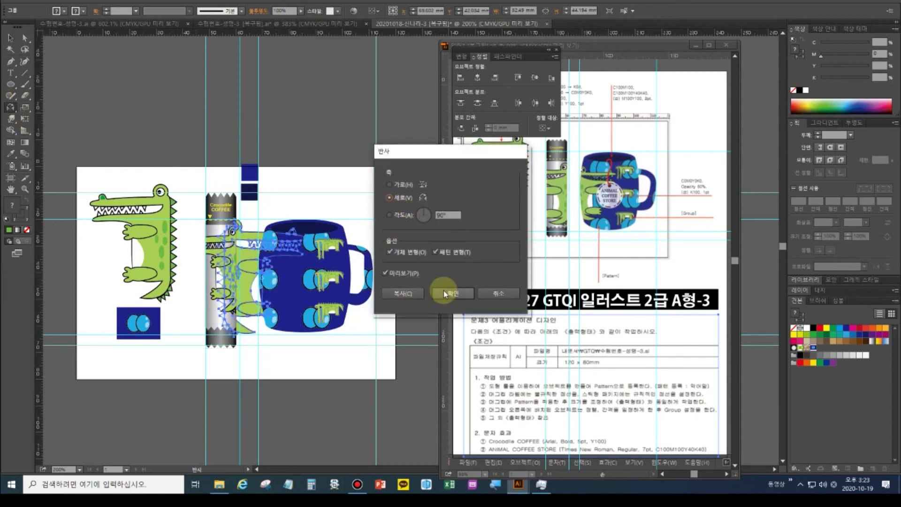
# Bring the mirrored crocodile to front and slide it left onto the mug
pyautogui.click(10, 38)
pyautogui.click(284, 284)
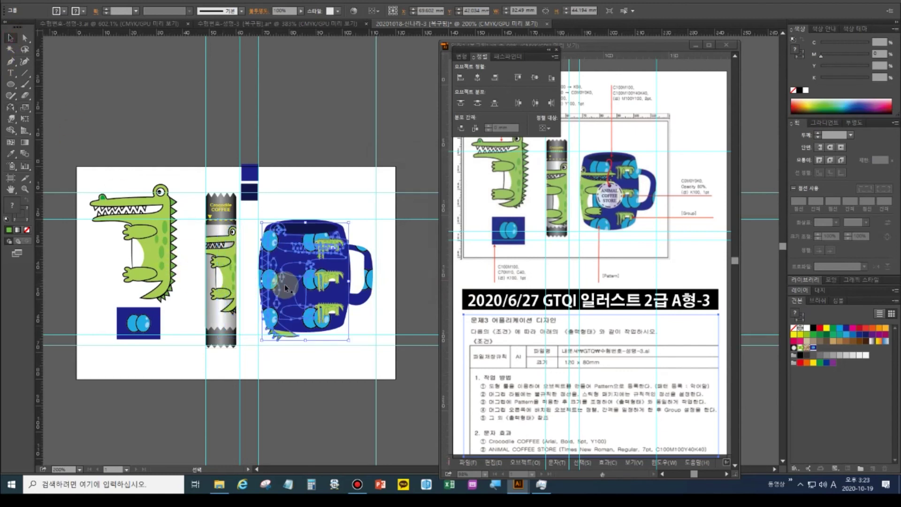
pyautogui.hotkey('ctrl', 'shift', ']')
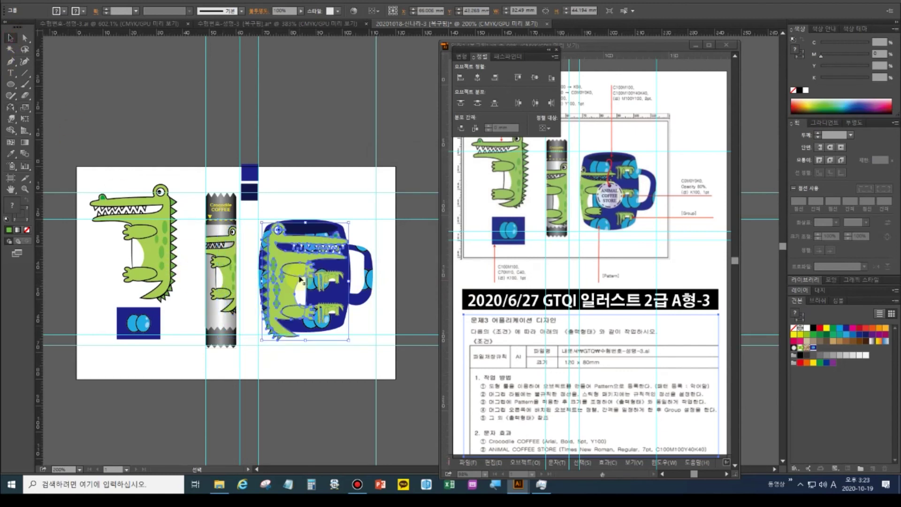
pyautogui.moveTo(289, 296); pyautogui.dragTo(281, 297)
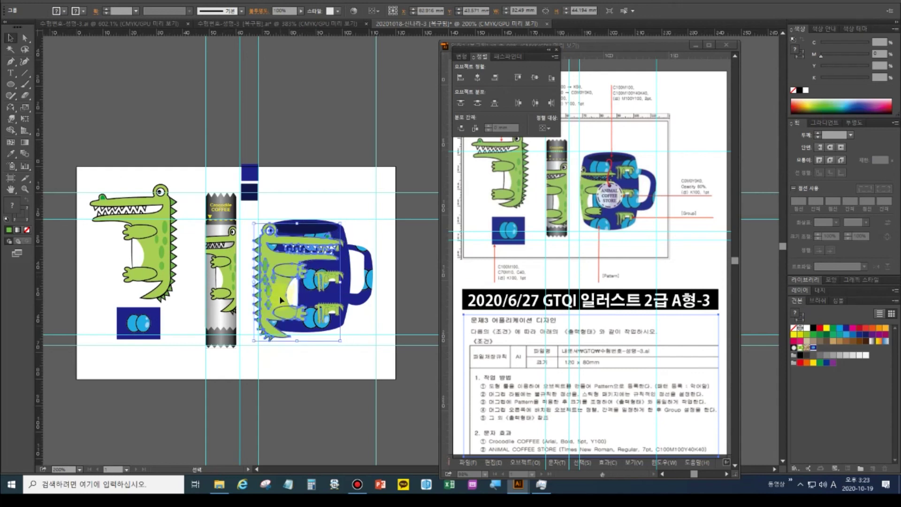
# Shrink the crocodile copy, bring the mug to front, and clip the crocodile inside it with Ctrl+7
pyautogui.moveTo(255, 341); pyautogui.dragTo(277, 298)
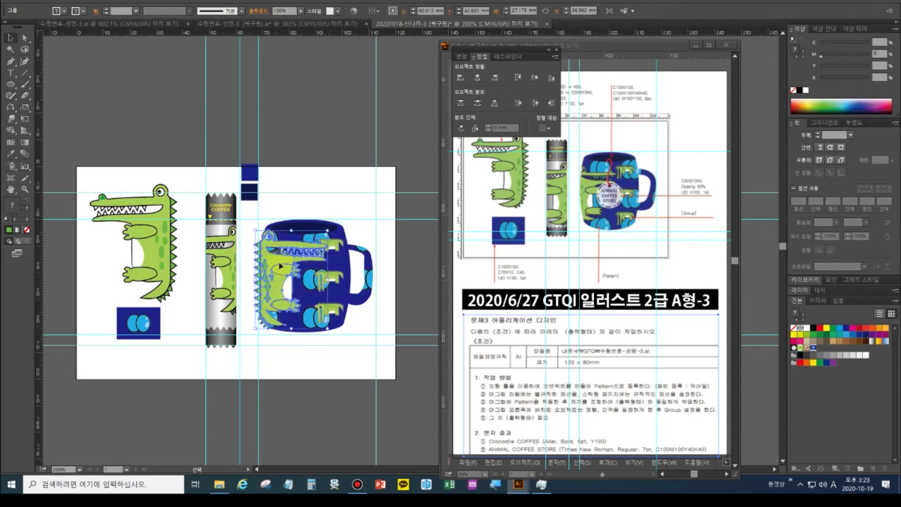
pyautogui.click(345, 231)
pyautogui.press('v')
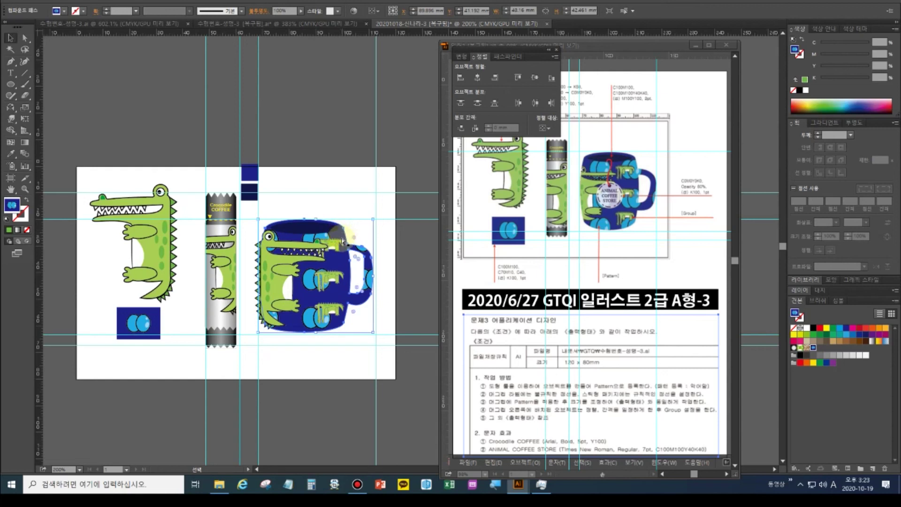
pyautogui.hotkey('ctrl', 'shift', ']')
pyautogui.press('v')
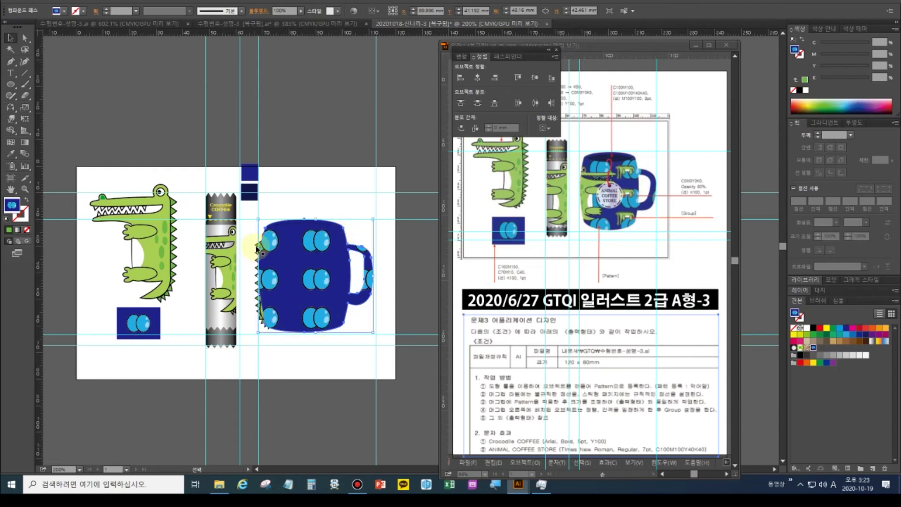
pyautogui.keyDown('shift'); pyautogui.click(259, 249); pyautogui.keyUp('shift')
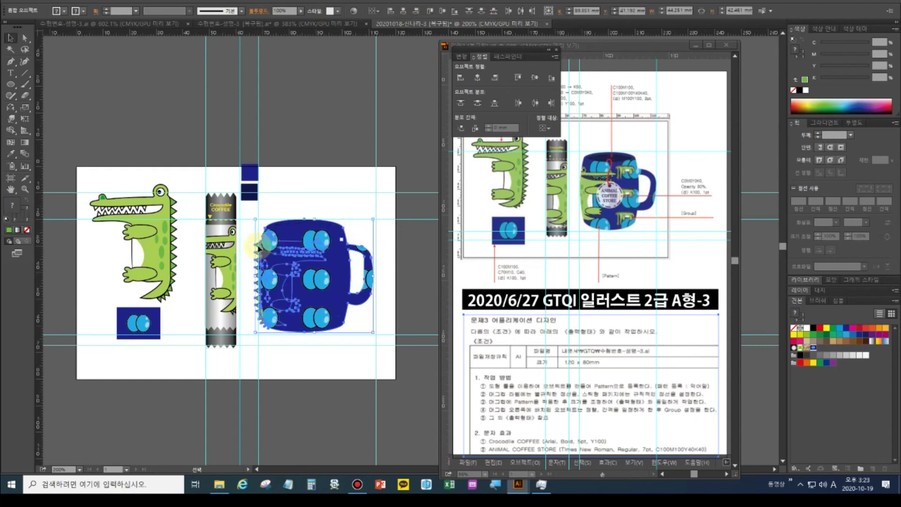
pyautogui.hotkey('ctrl', '7')
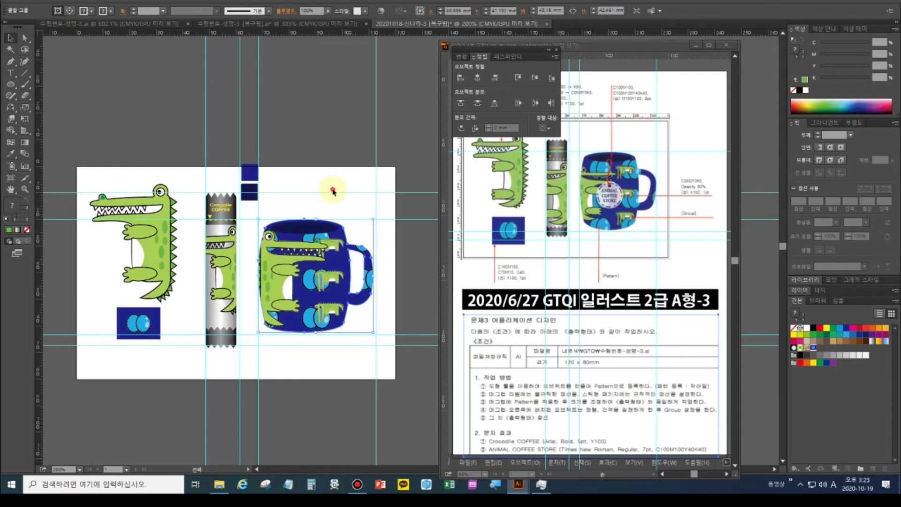
pyautogui.click(334, 188)
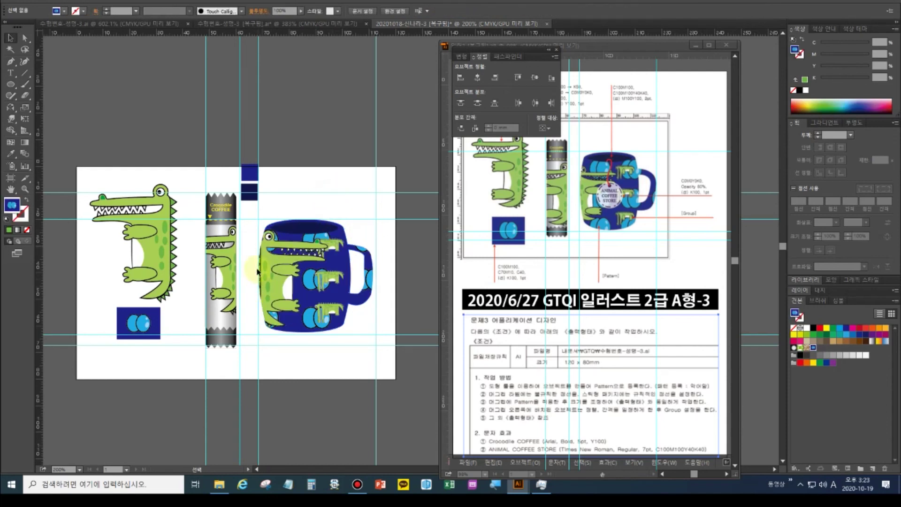
# Remove the first clipping, move the crocodile left to the mug's edge, and clip it again
pyautogui.click(266, 294)
pyautogui.press('Delete')
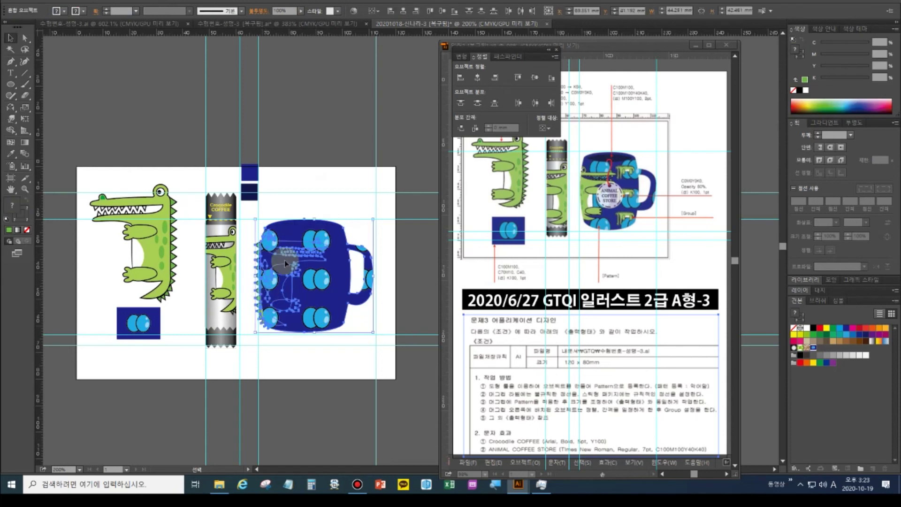
pyautogui.click(260, 244)
pyautogui.moveTo(261, 245); pyautogui.dragTo(251, 246)
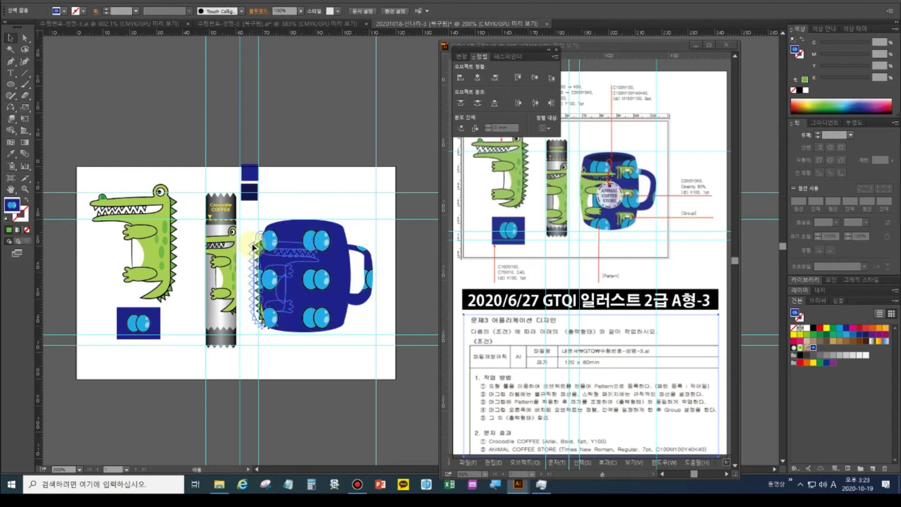
pyautogui.click(299, 226)
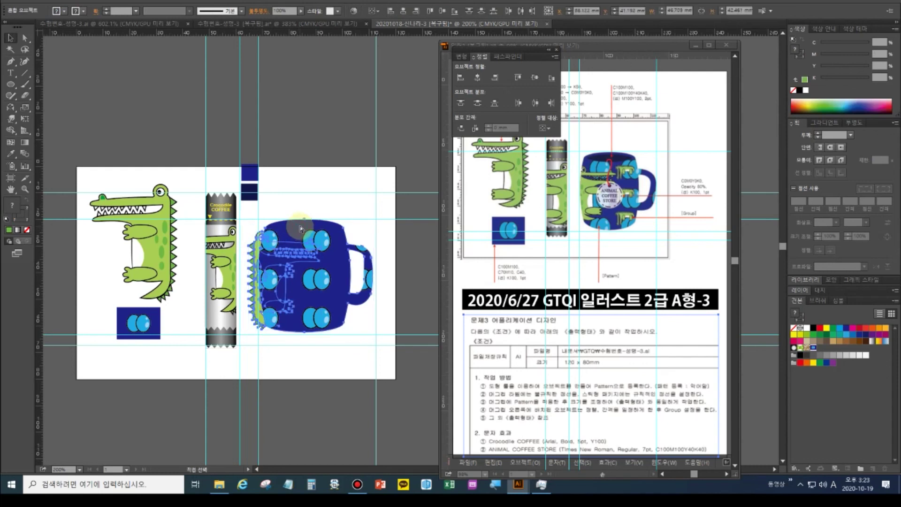
pyautogui.hotkey('ctrl', '7')
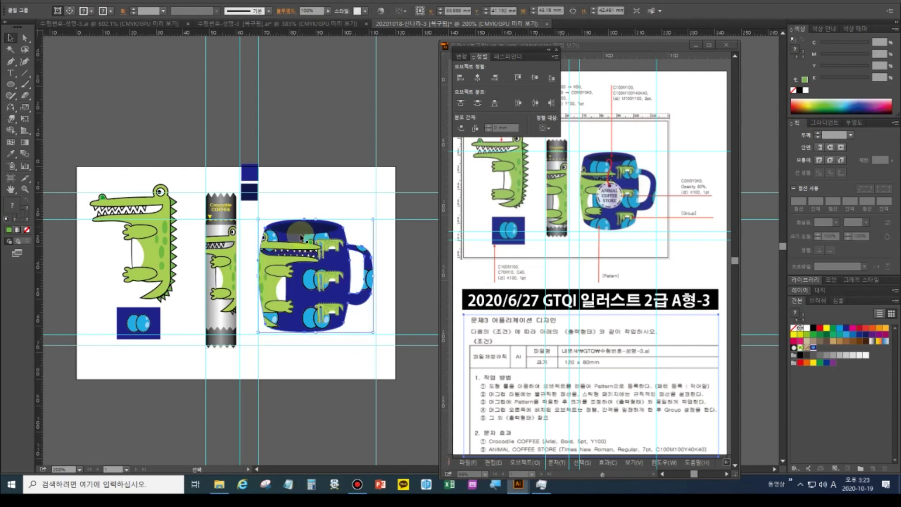
# Reposition the dot group inside the mug, then undo the mug's clipping
pyautogui.click(361, 206)
pyautogui.click(334, 245)
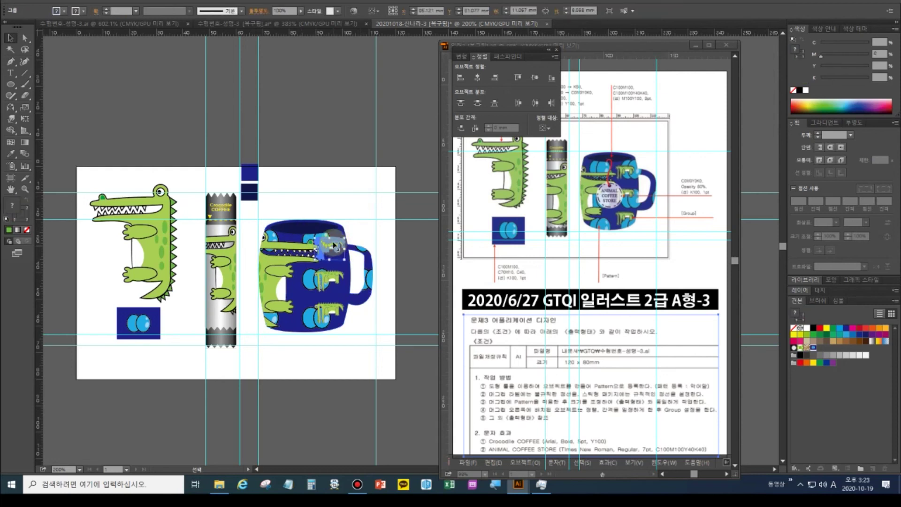
pyautogui.moveTo(334, 245); pyautogui.dragTo(278, 248)
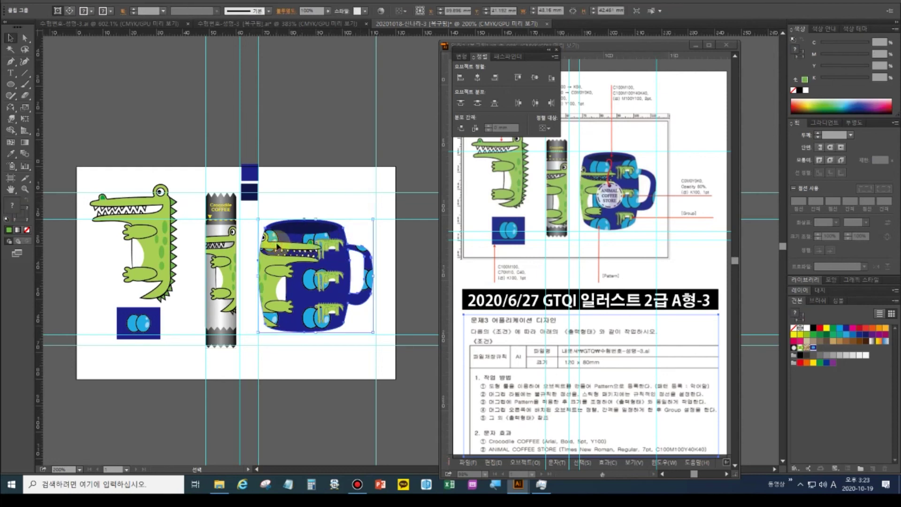
pyautogui.hotkey('ctrl', 'z')
pyautogui.click(317, 190)
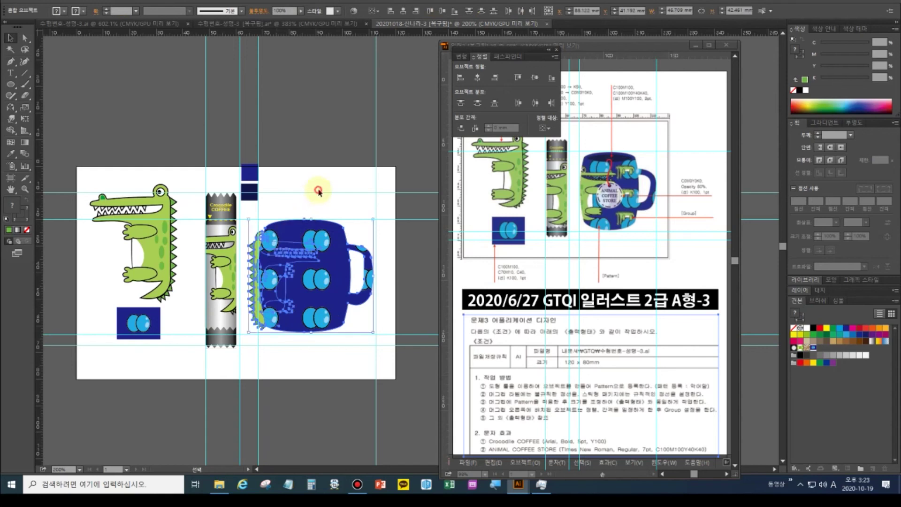
# Nudge the crocodile into place at the mug's left edge and select it with the mug body for clipping
pyautogui.click(258, 259)
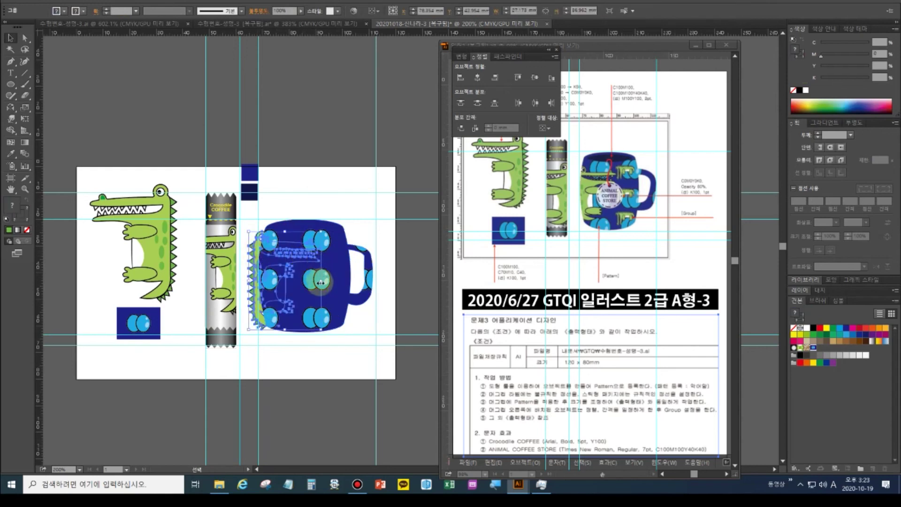
pyautogui.moveTo(315, 283); pyautogui.dragTo(307, 284)
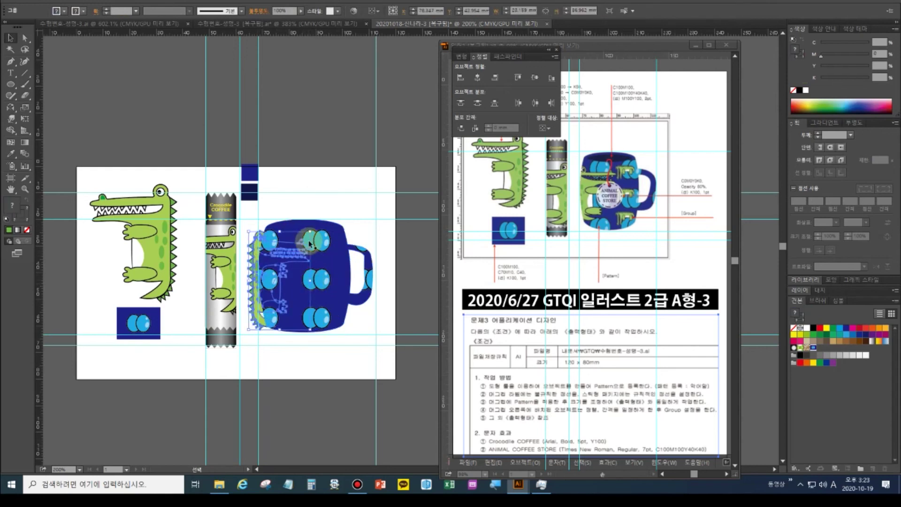
pyautogui.click(258, 244)
pyautogui.click(258, 244)
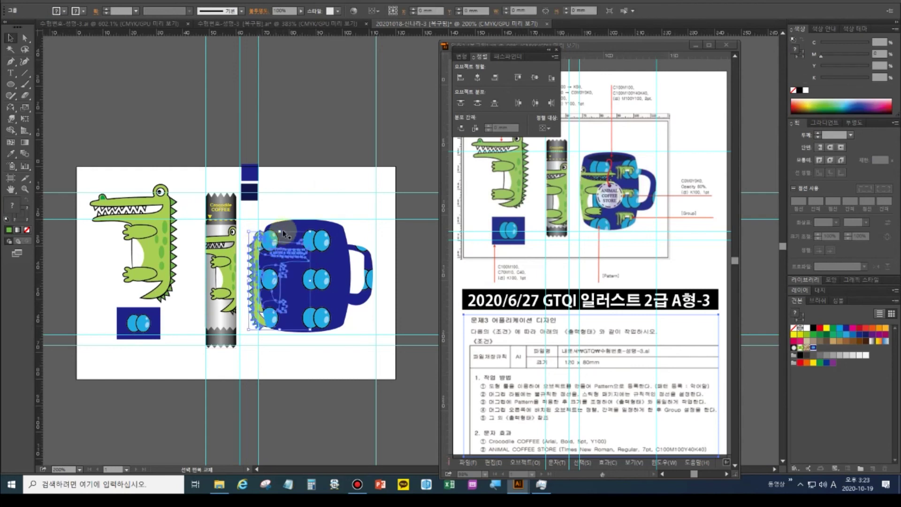
pyautogui.press('Right')
pyautogui.press('Right')
pyautogui.press('Right')
pyautogui.press('Right')
pyautogui.press('Right')
pyautogui.press('Right')
pyautogui.press('Right')
pyautogui.press('Right')
pyautogui.press('Right')
pyautogui.press('Right')
pyautogui.press('Right')
pyautogui.press('Right')
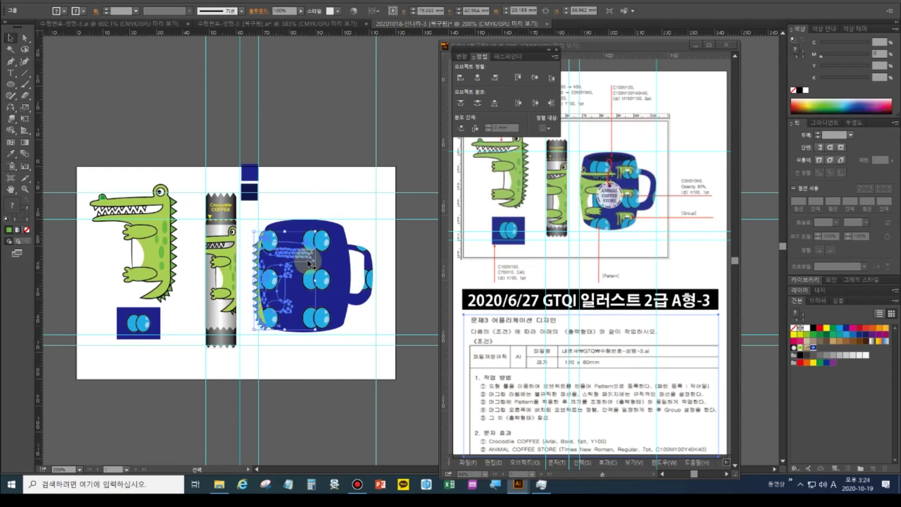
pyautogui.click(294, 226)
pyautogui.click(280, 242)
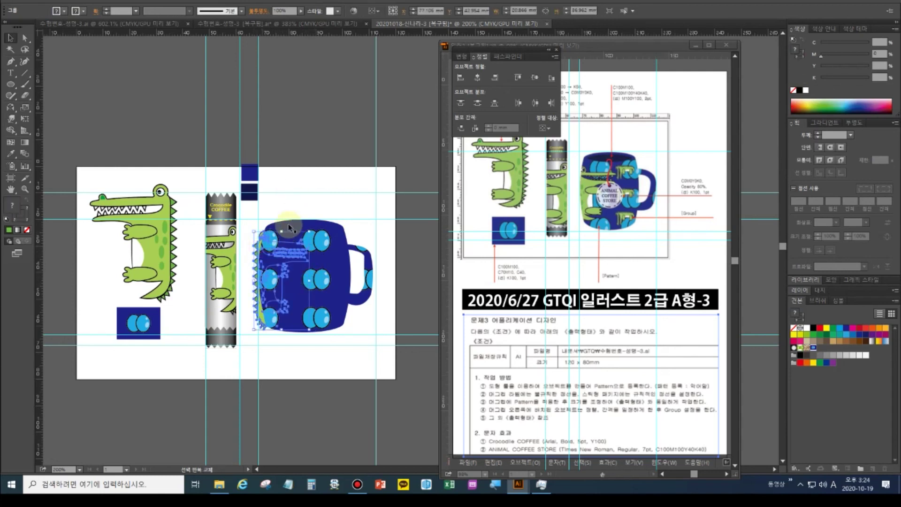
pyautogui.keyDown('shift'); pyautogui.click(290, 223); pyautogui.keyUp('shift')
pyautogui.click(290, 228)
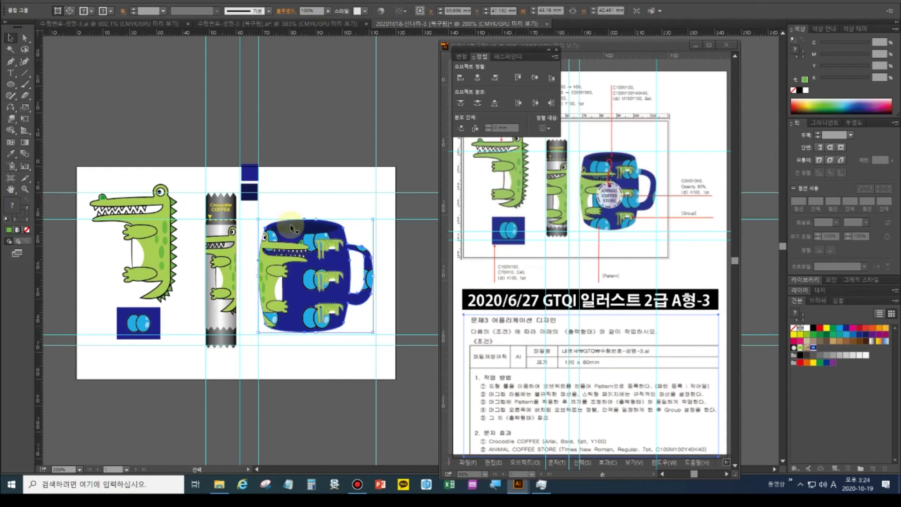
# Pick the Pen tool with fill set to None and the stroke active
pyautogui.click(319, 355)
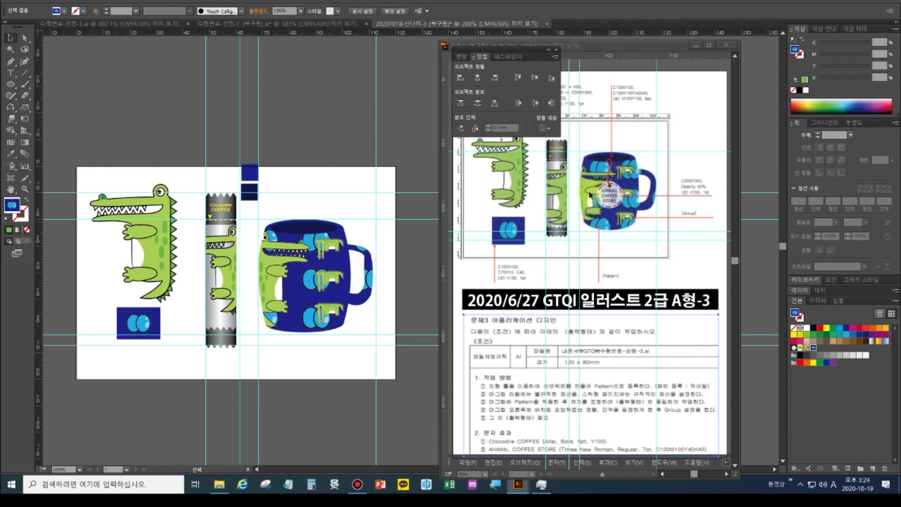
pyautogui.click(11, 72)
pyautogui.click(10, 61)
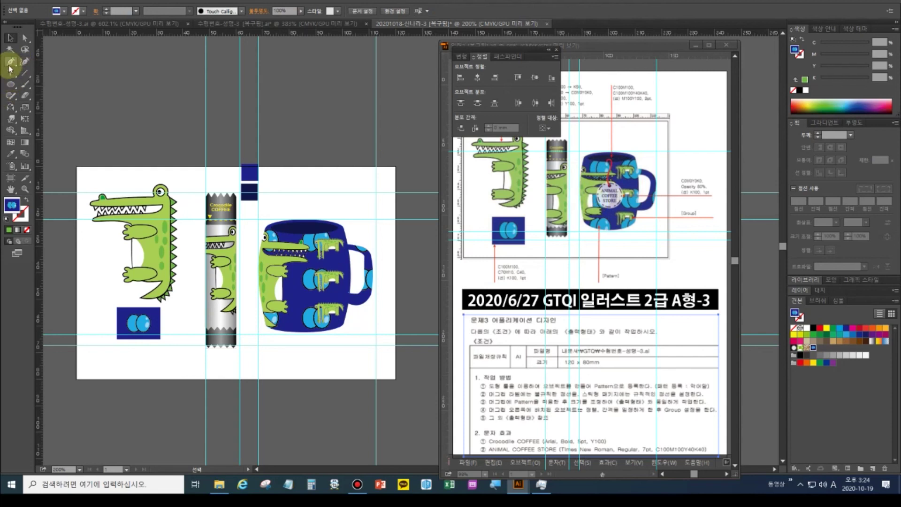
pyautogui.click(27, 230)
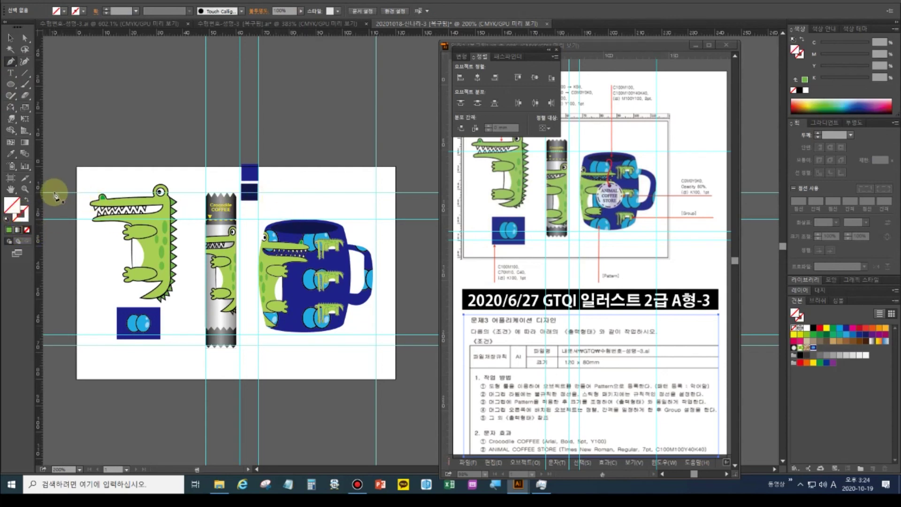
pyautogui.click(21, 215)
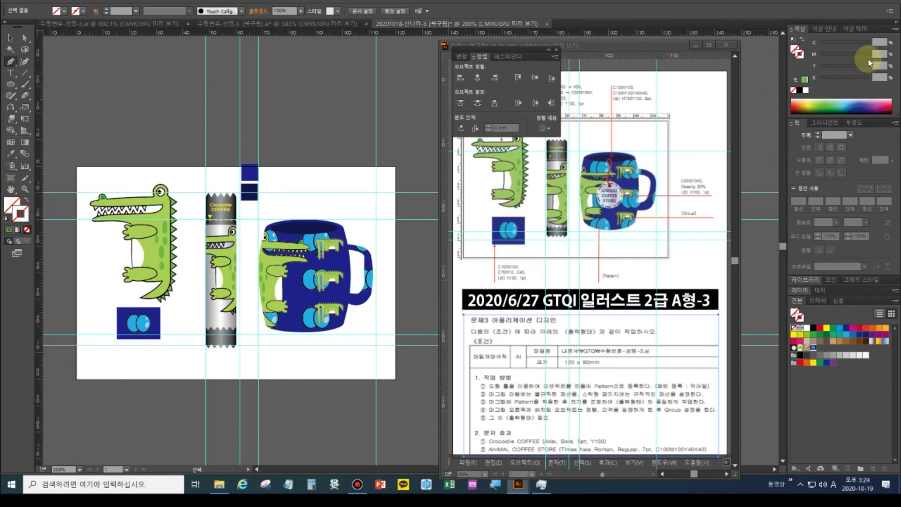
# Set the stroke to red C0 M100 Y100 K0 at 2 pt weight
pyautogui.click(879, 52)
pyautogui.write('100')
pyautogui.press('Tab')
pyautogui.write('100')
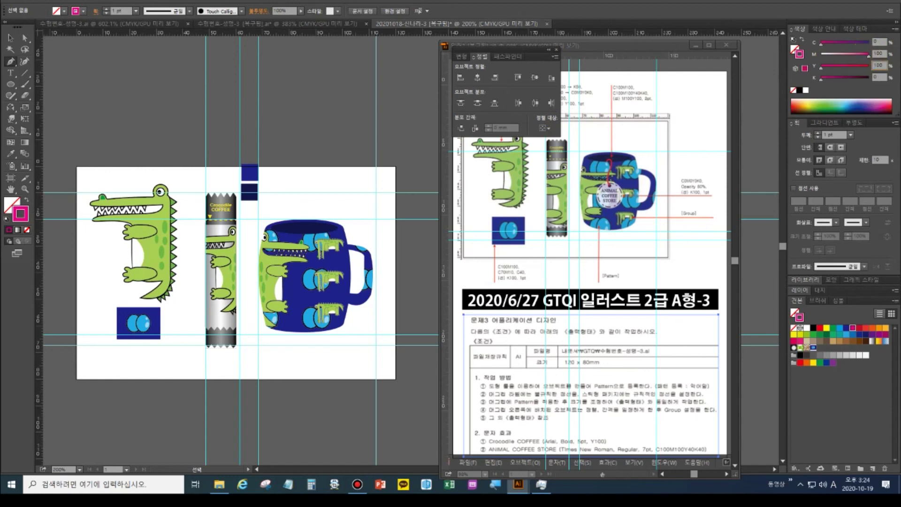
pyautogui.press('Return')
pyautogui.click(830, 135)
pyautogui.click(819, 136)
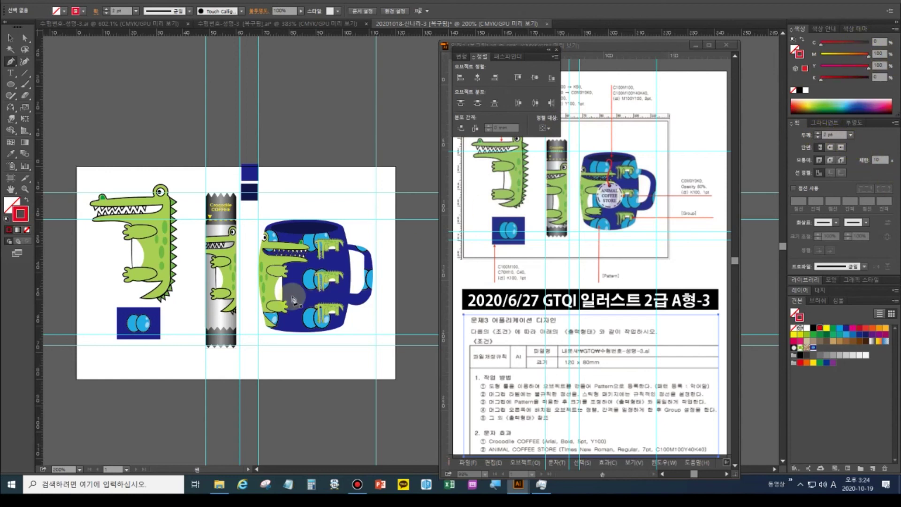
# Draw a vertical red string line down from the mug's rim
pyautogui.click(289, 232)
pyautogui.moveTo(297, 233)
pyautogui.mouseDown()
pyautogui.moveTo(304, 261)
pyautogui.moveTo(292, 335)
pyautogui.mouseUp()
pyautogui.keyDown('ctrl'); pyautogui.click(291, 335); pyautogui.keyUp('ctrl')
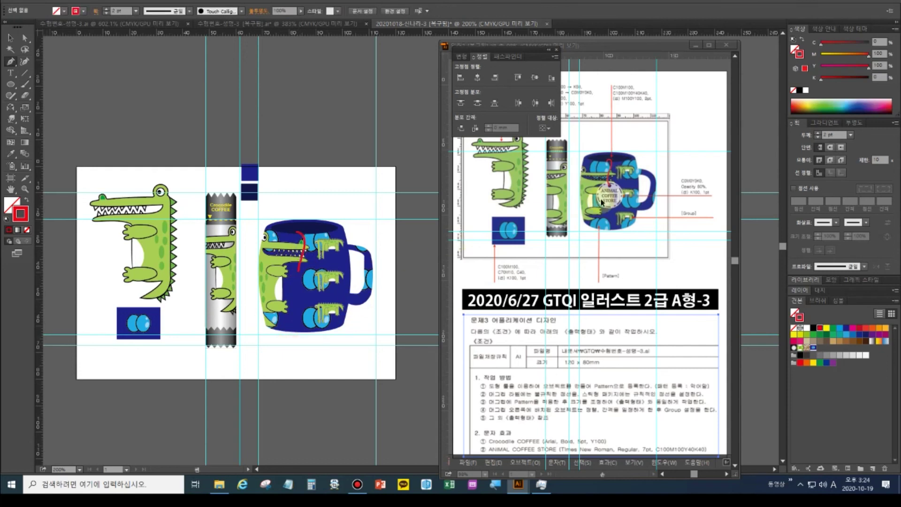
pyautogui.click(10, 84)
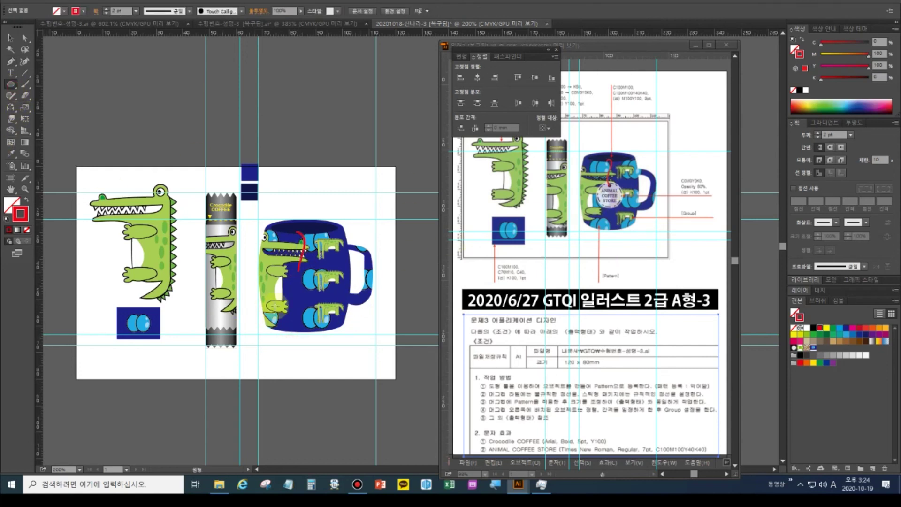
# Draw a tag circle on the mug and give it a white fill
pyautogui.moveTo(290, 269); pyautogui.dragTo(314, 298)
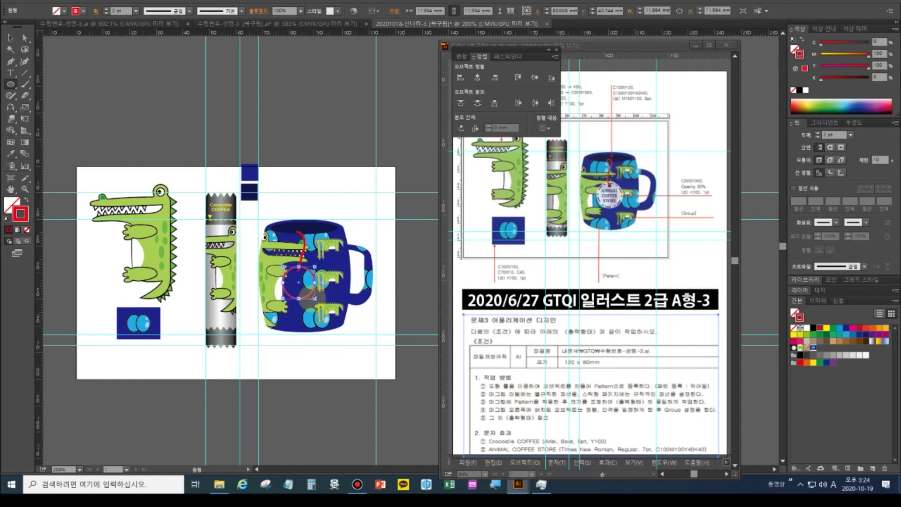
pyautogui.click(27, 199)
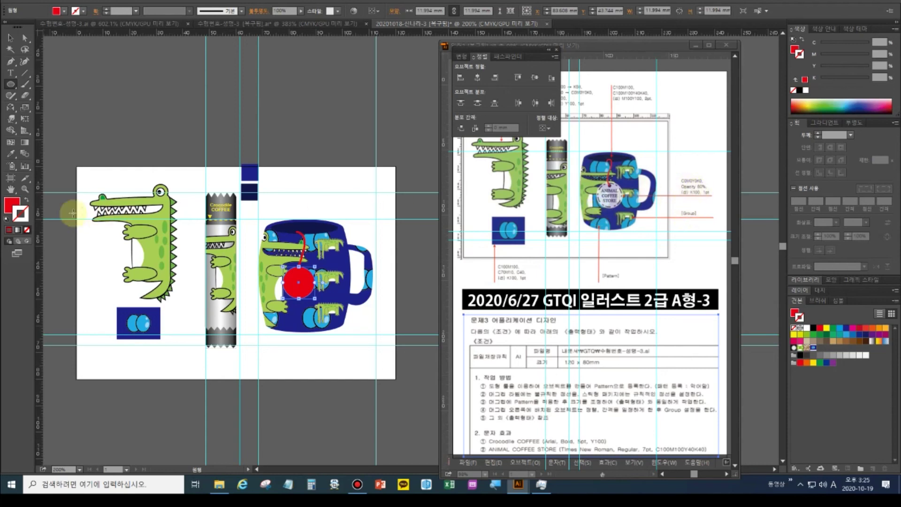
pyautogui.click(11, 204)
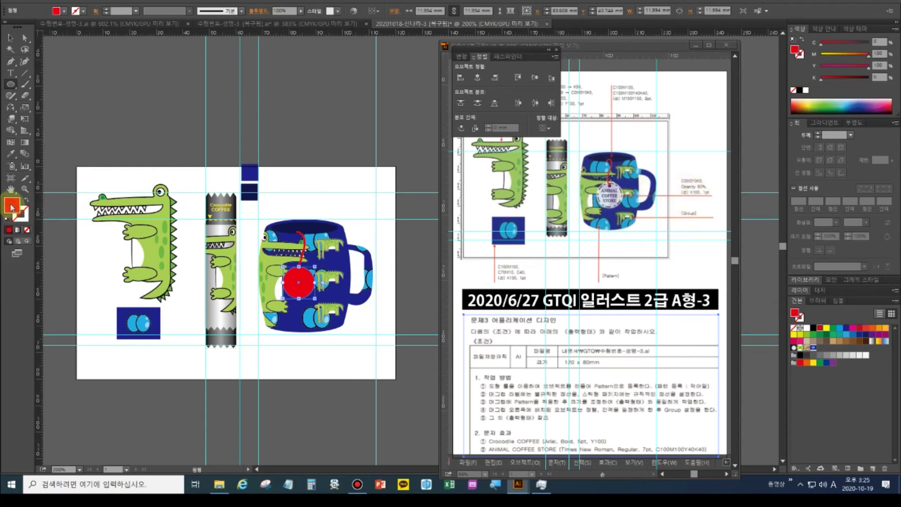
pyautogui.click(806, 92)
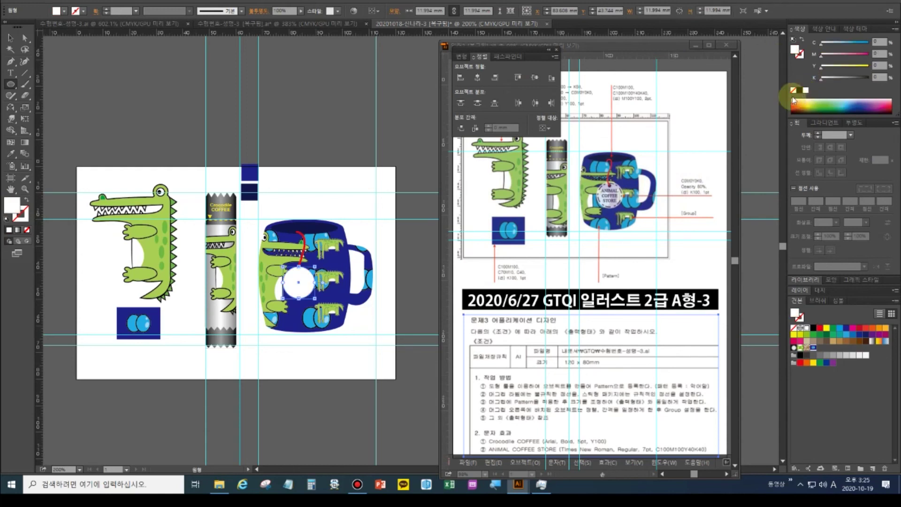
# Set the white circle's opacity to 80% in the Transparency panel
pyautogui.click(852, 122)
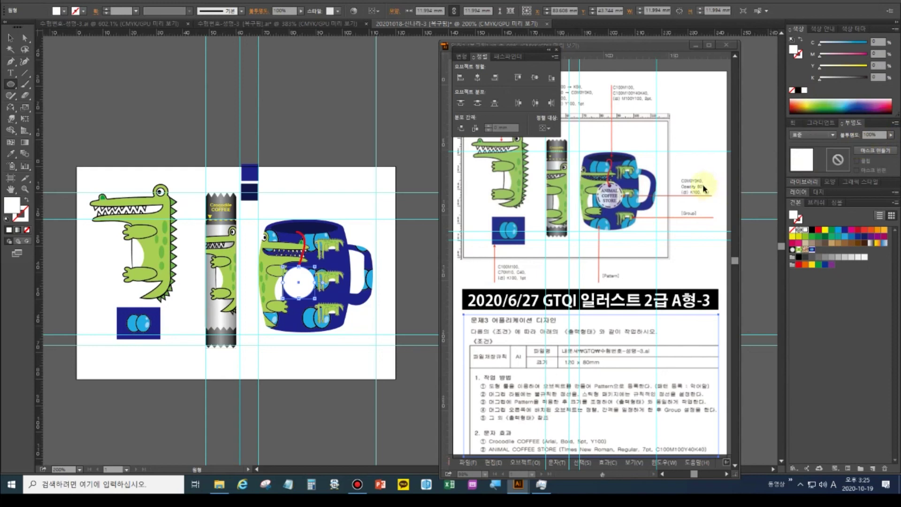
pyautogui.click(850, 136)
pyautogui.write('80')
pyautogui.press('Return')
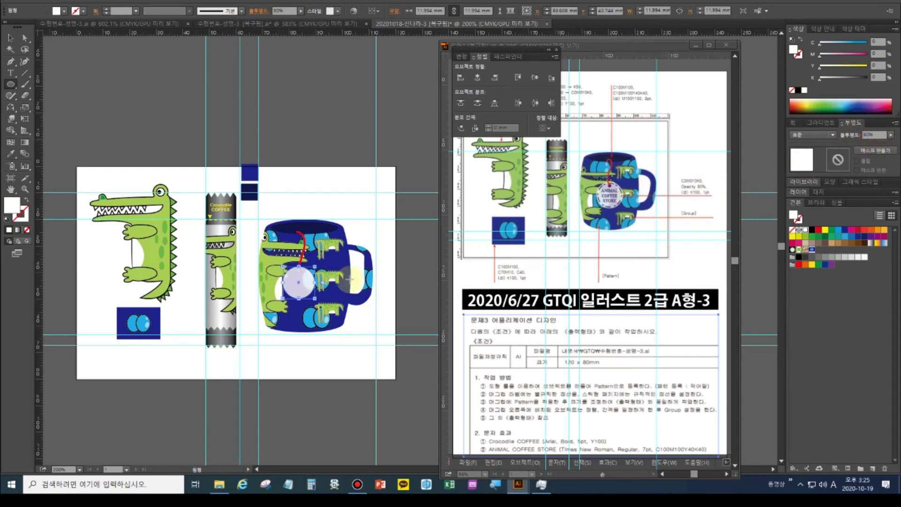
# Create an 85% uniformly scaled copy of the tag circle with the Scale tool
pyautogui.click(24, 108)
pyautogui.doubleClick(24, 108)
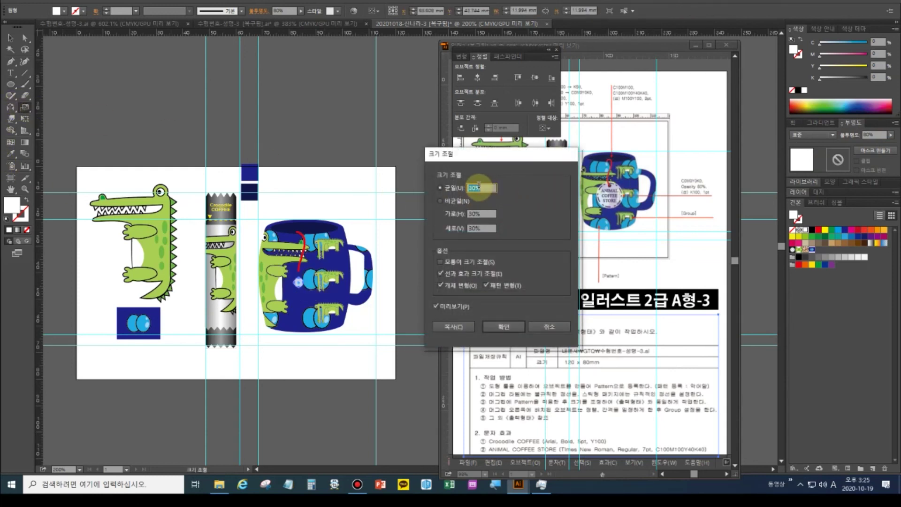
pyautogui.write('8%')
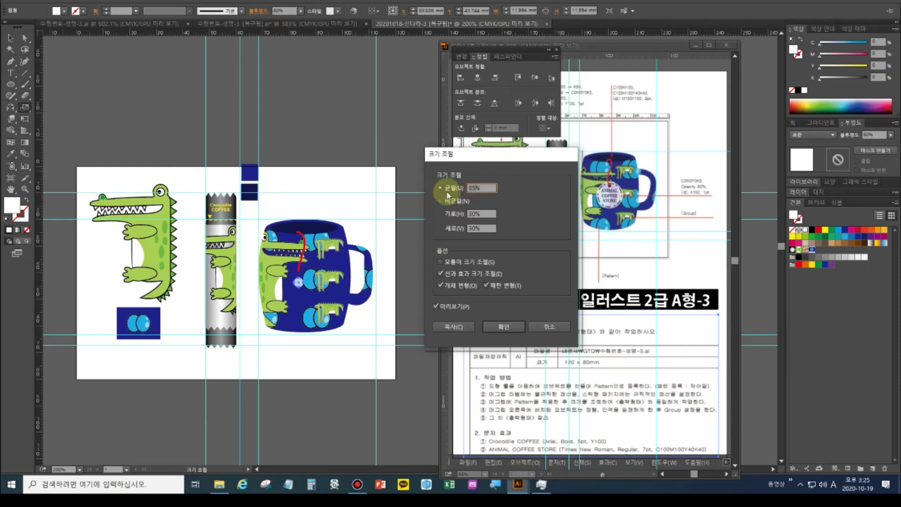
pyautogui.click(452, 326)
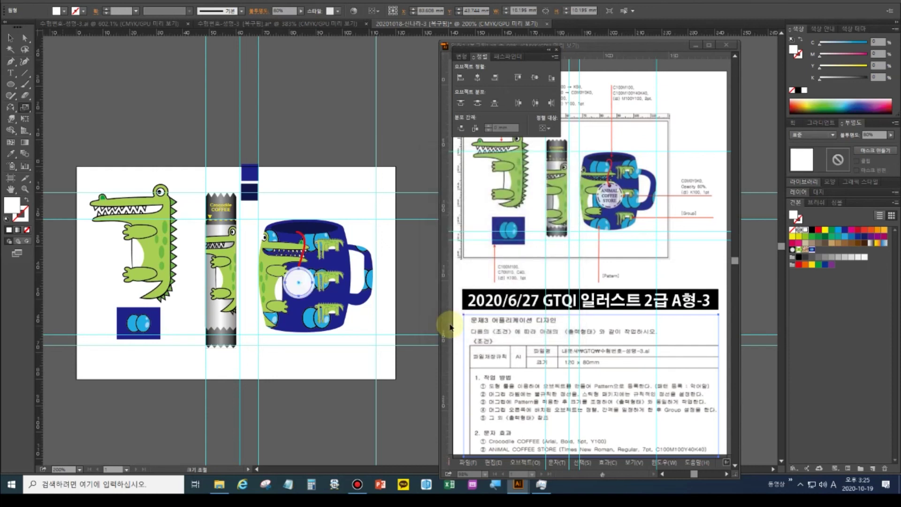
# Swap the copy's fill and stroke and make its outline black
pyautogui.click(27, 202)
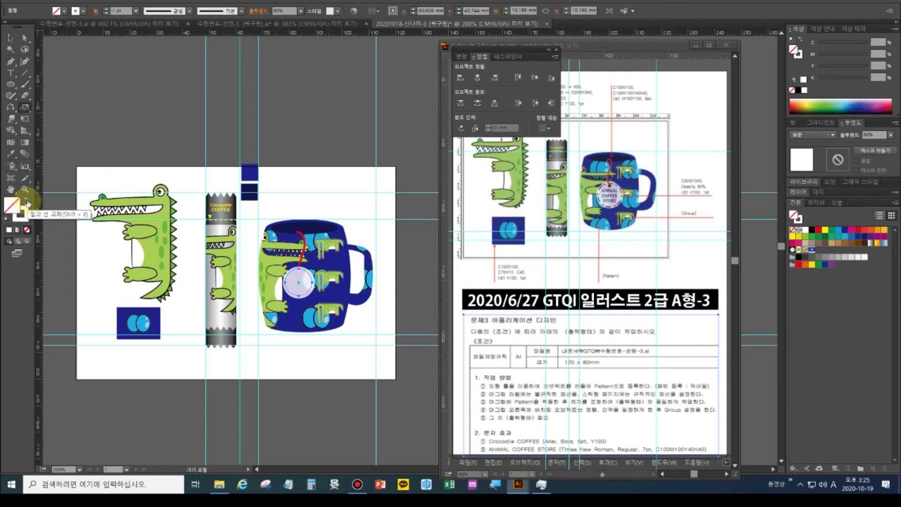
pyautogui.click(20, 213)
pyautogui.click(789, 92)
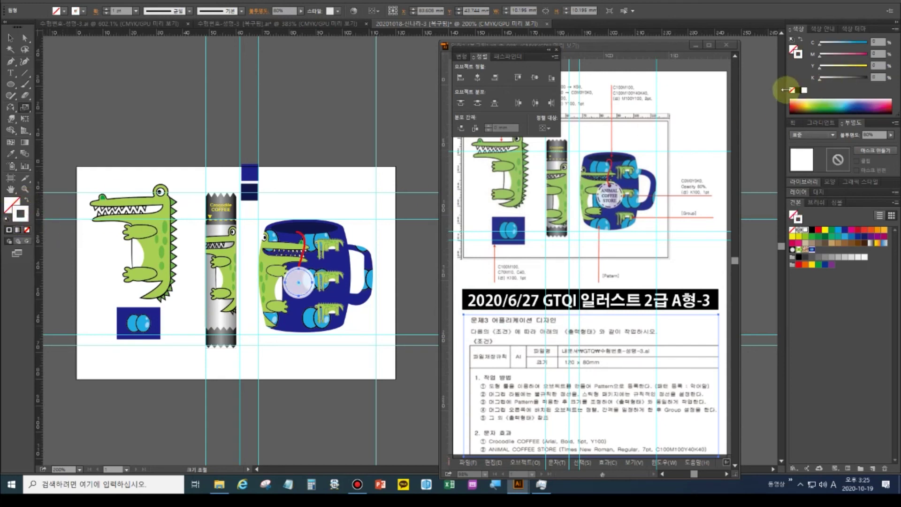
pyautogui.click(797, 93)
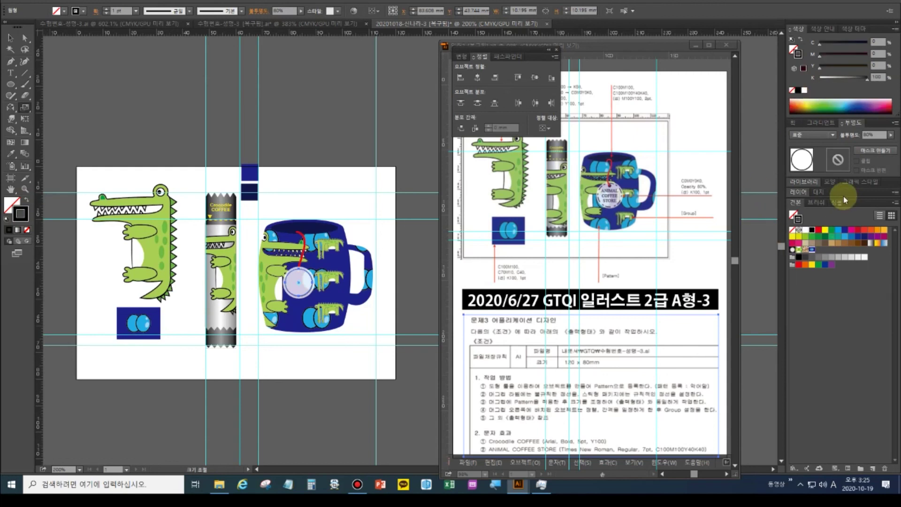
# Give the inner circle a dashed stroke with 5 pt dashes and 3 pt gaps, zooming in on the mug
pyautogui.hotkey('ctrl', 'F10')
pyautogui.click(794, 188)
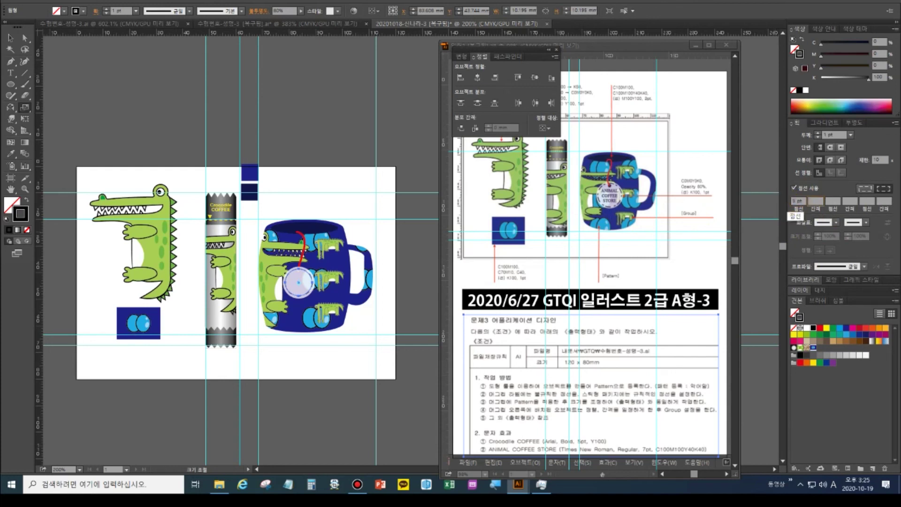
pyautogui.press('Tab')
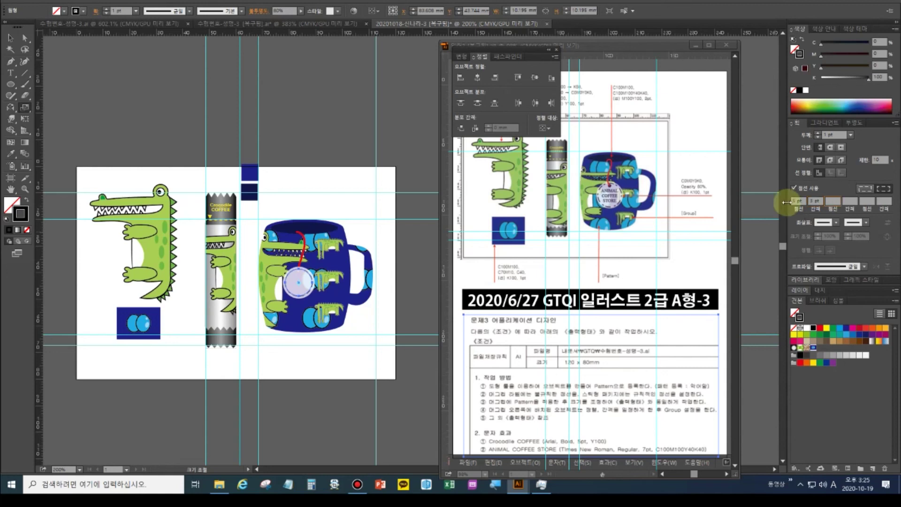
pyautogui.write('8')
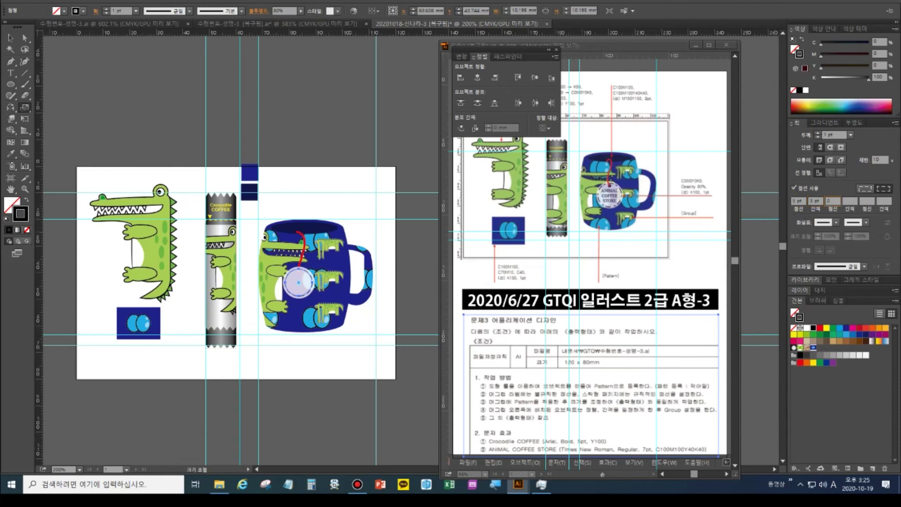
pyautogui.click(25, 188)
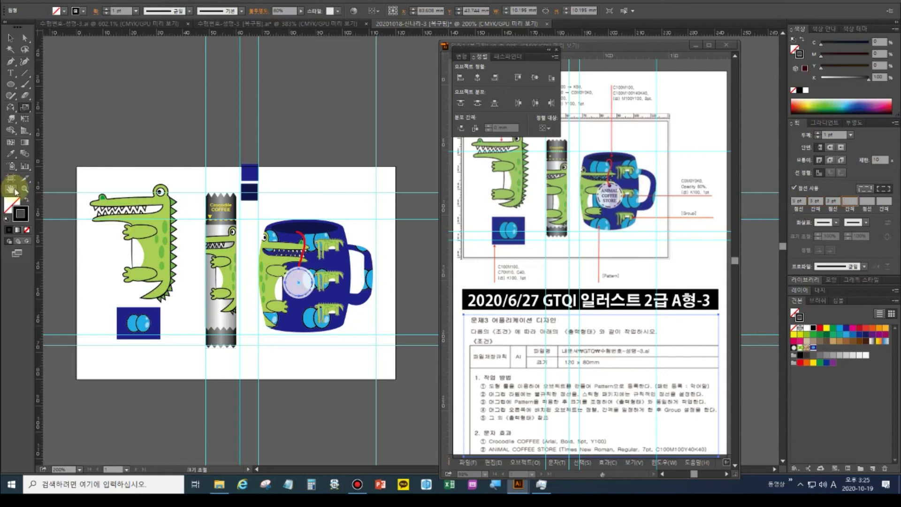
pyautogui.moveTo(321, 304); pyautogui.dragTo(438, 406)
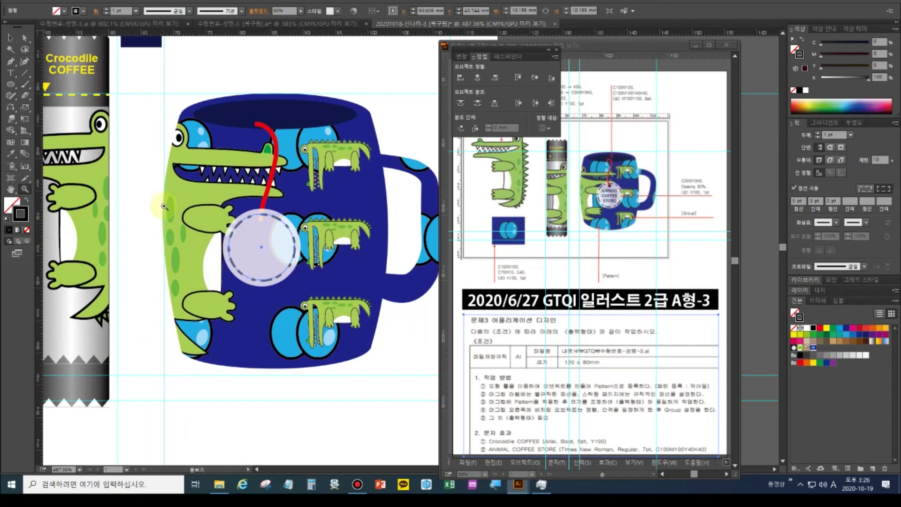
pyautogui.write('5')
pyautogui.press('Return')
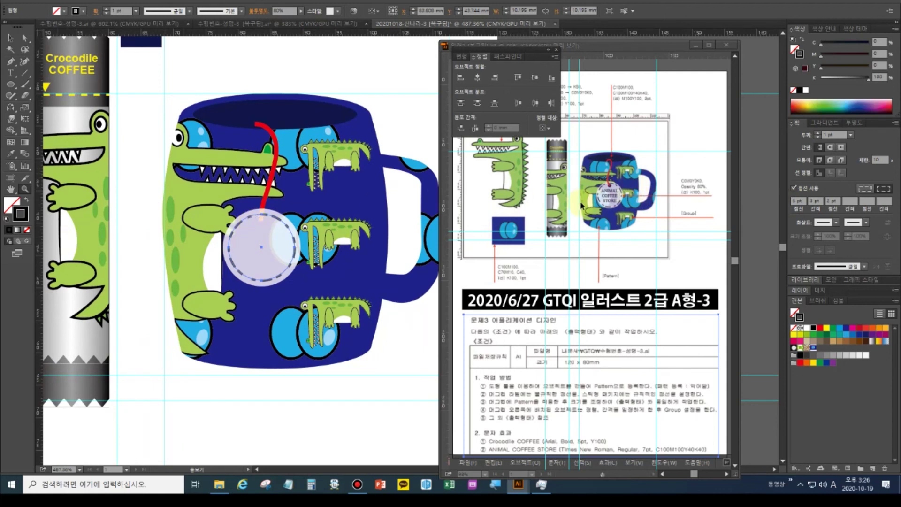
pyautogui.click(9, 42)
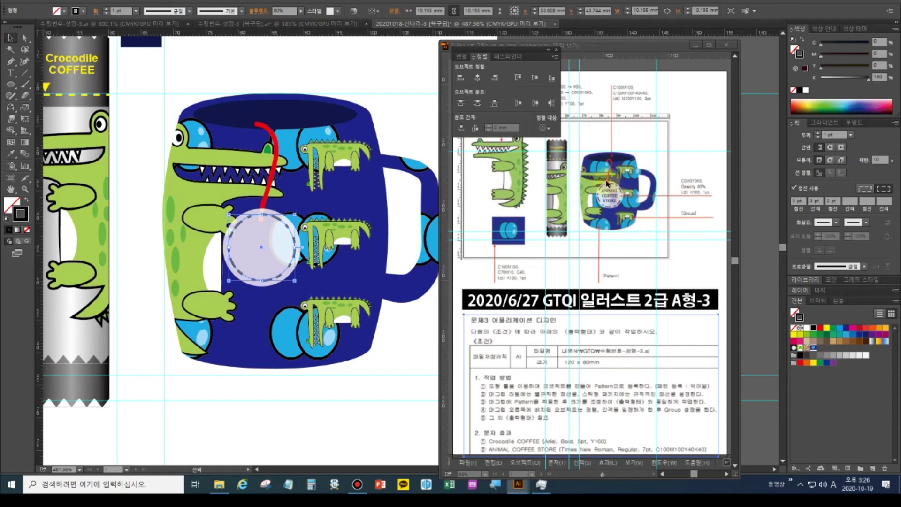
pyautogui.click(238, 24)
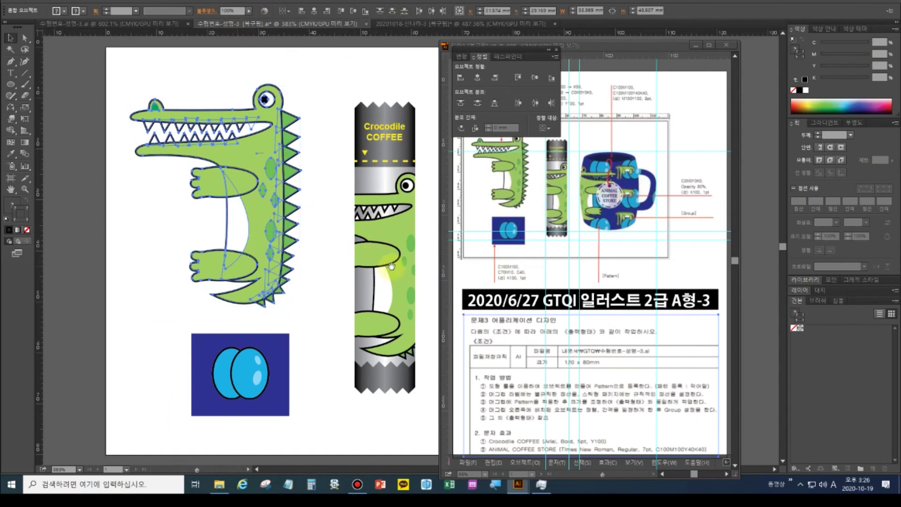
pyautogui.moveTo(396, 266); pyautogui.dragTo(147, 264)
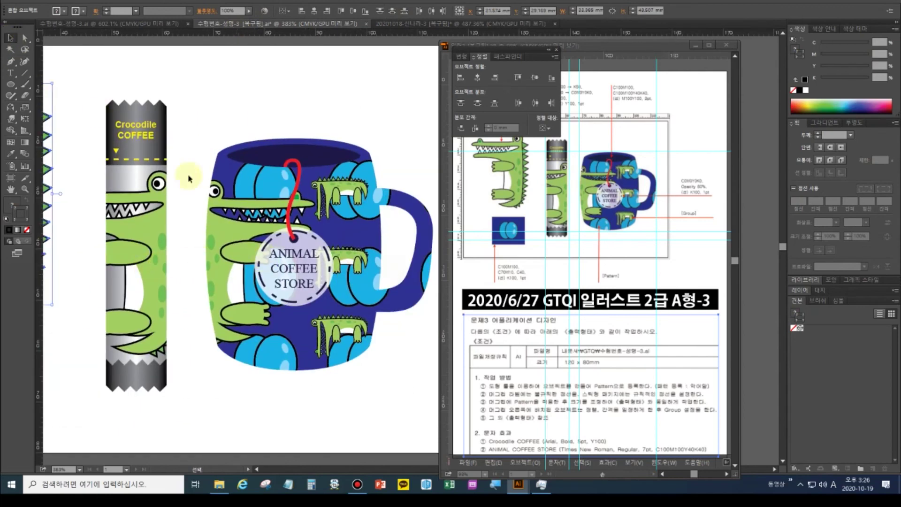
pyautogui.click(284, 244)
pyautogui.moveTo(284, 243)
pyautogui.mouseDown()
pyautogui.moveTo(220, 197)
pyautogui.moveTo(201, 121)
pyautogui.moveTo(107, 171)
pyautogui.moveTo(136, 178)
pyautogui.mouseUp()
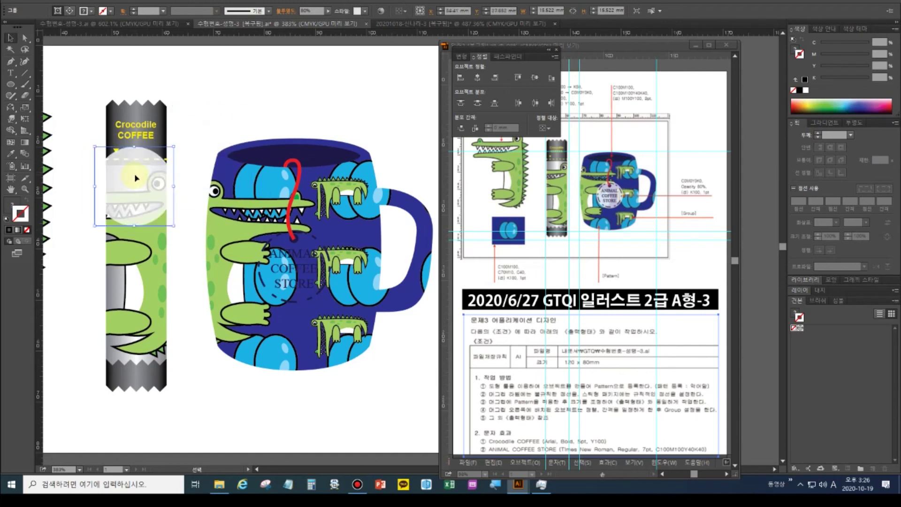
pyautogui.click(294, 240)
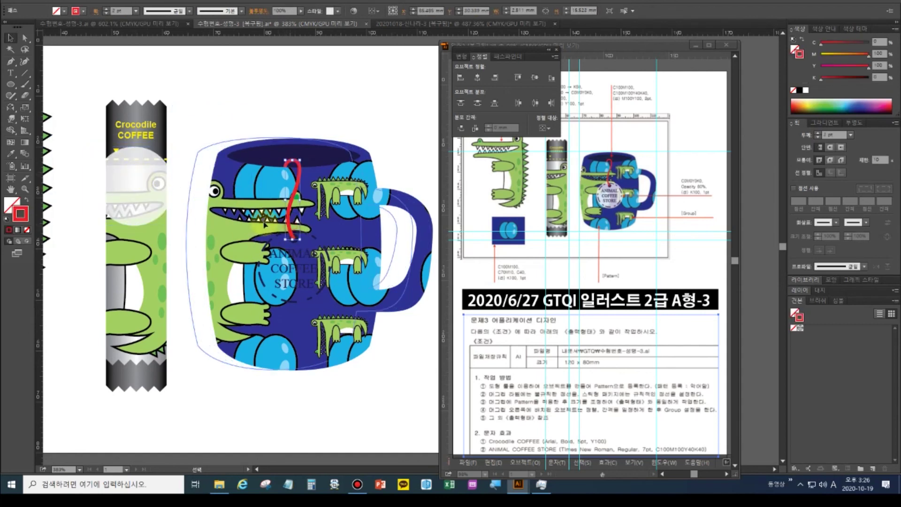
pyautogui.click(296, 240)
pyautogui.click(326, 114)
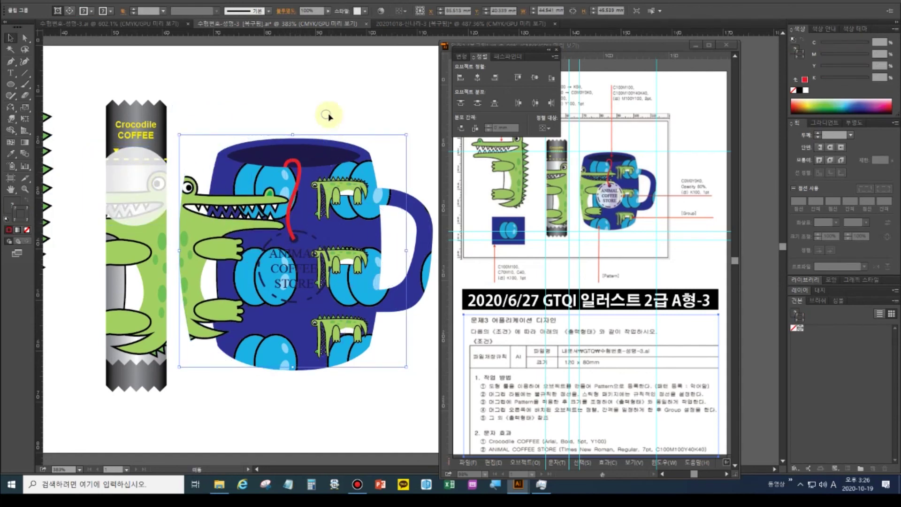
pyautogui.click(297, 248)
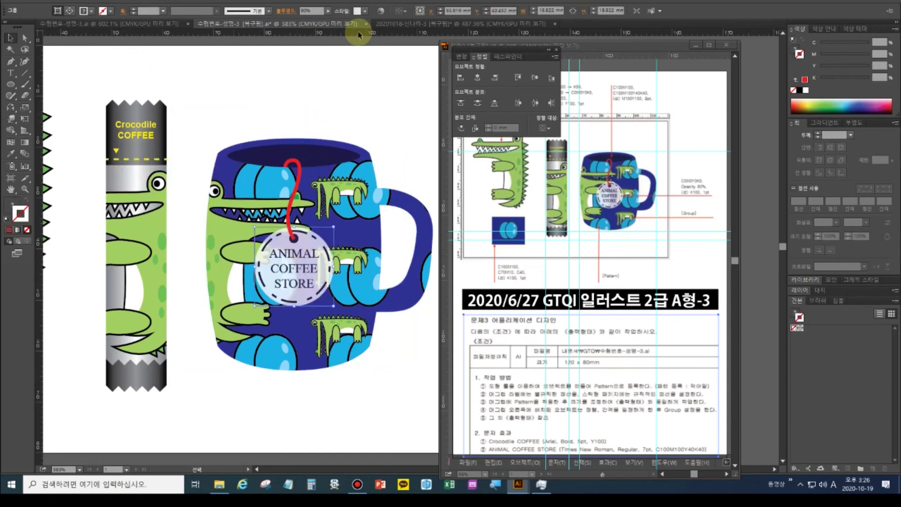
pyautogui.click(415, 23)
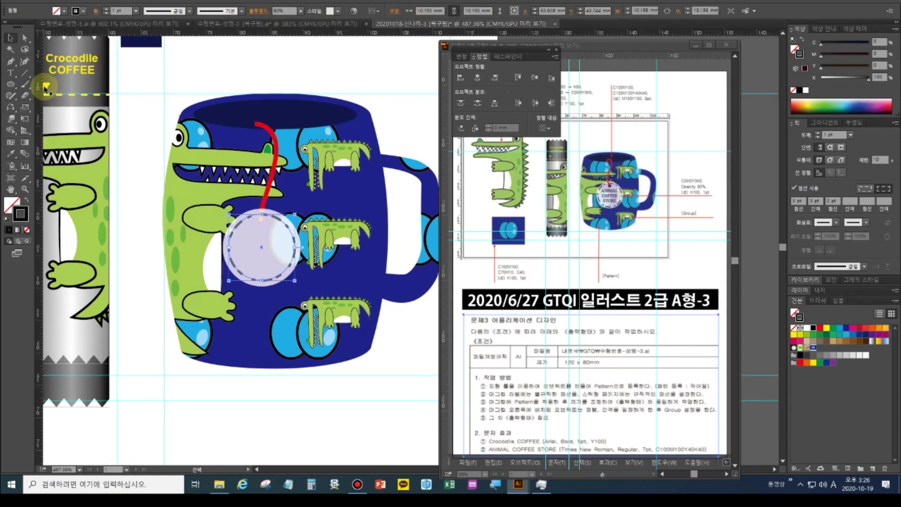
# Draw a tiny circle near the top of the tag and swap its fill and stroke
pyautogui.click(10, 84)
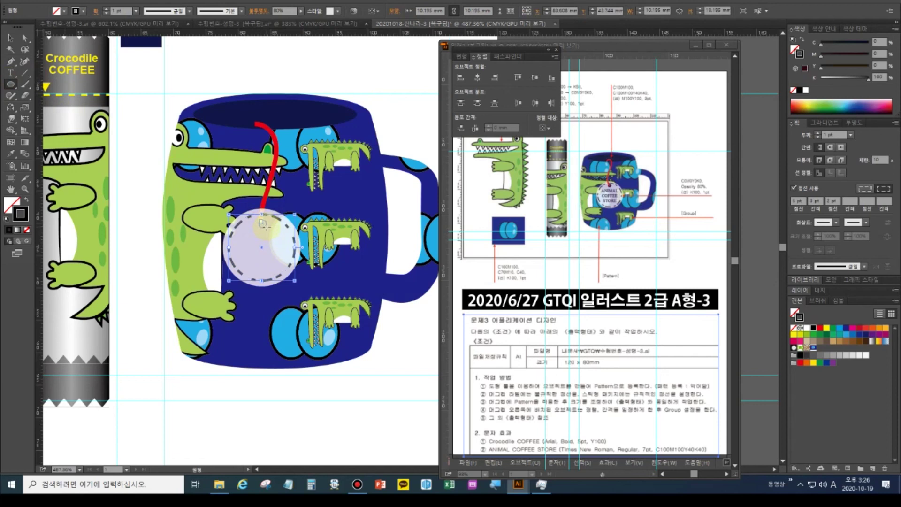
pyautogui.moveTo(263, 223); pyautogui.dragTo(268, 229)
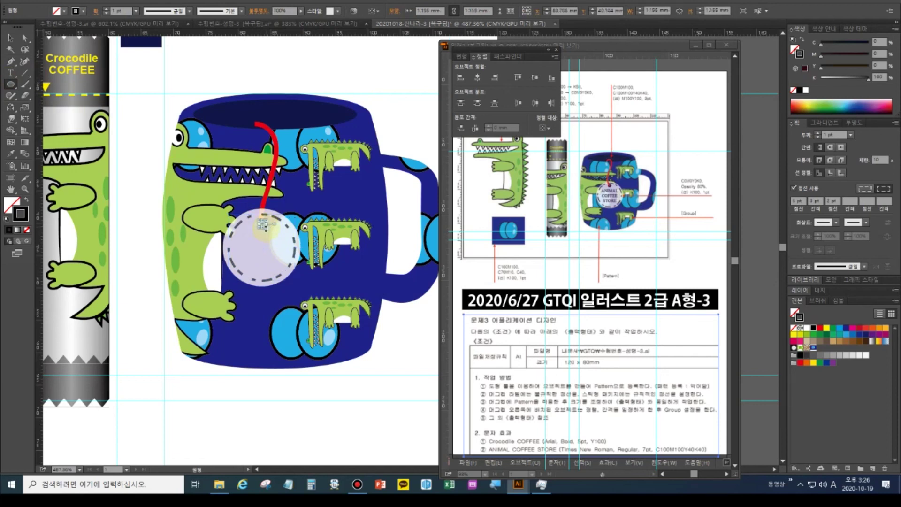
pyautogui.click(28, 201)
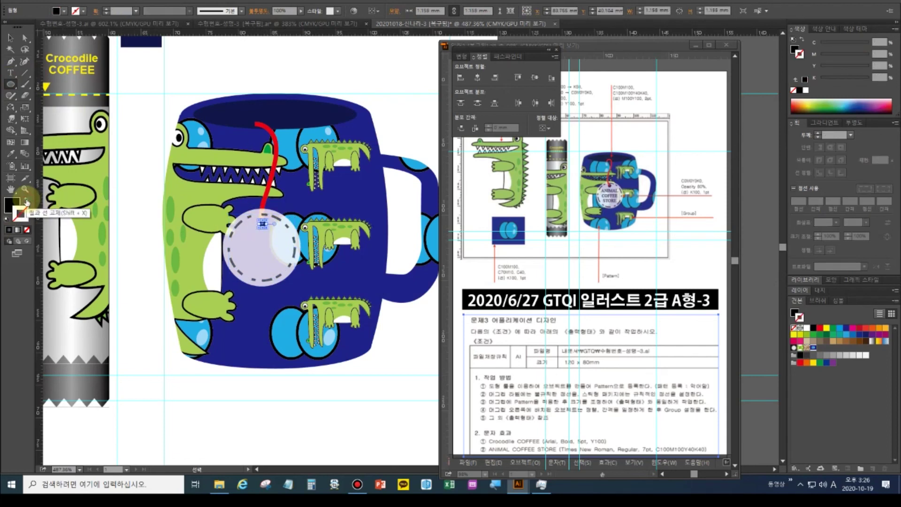
# Set the dashed circle on the mug to full opacity
pyautogui.press('v')
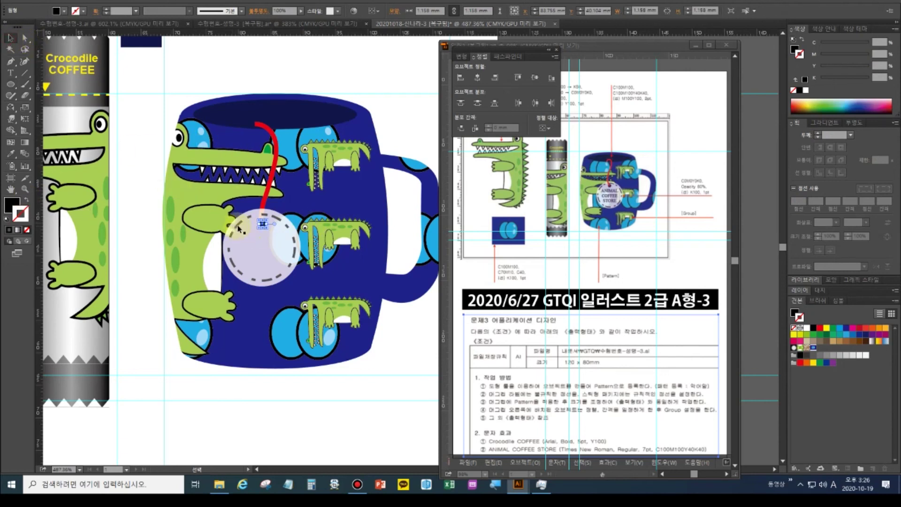
pyautogui.click(238, 228)
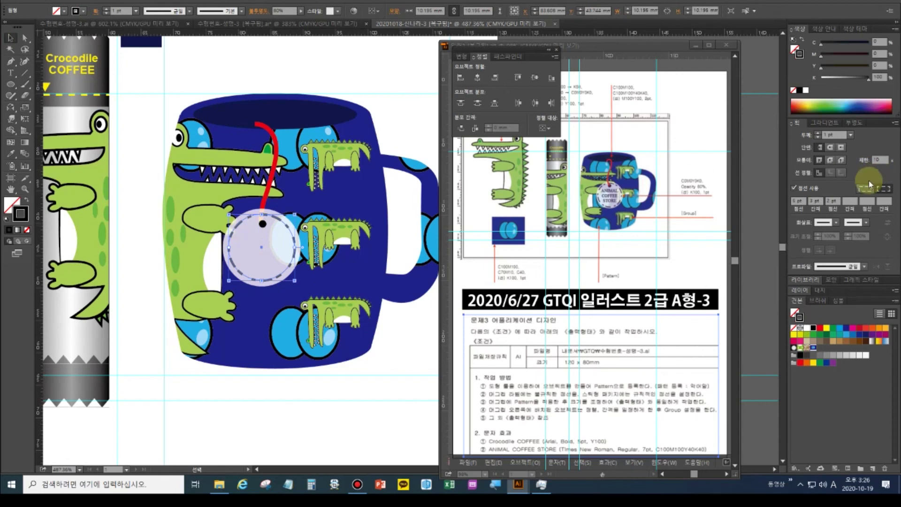
pyautogui.hotkey('ctrl', 'shift', 'F10')
pyautogui.write('1')
pyautogui.press('Return')
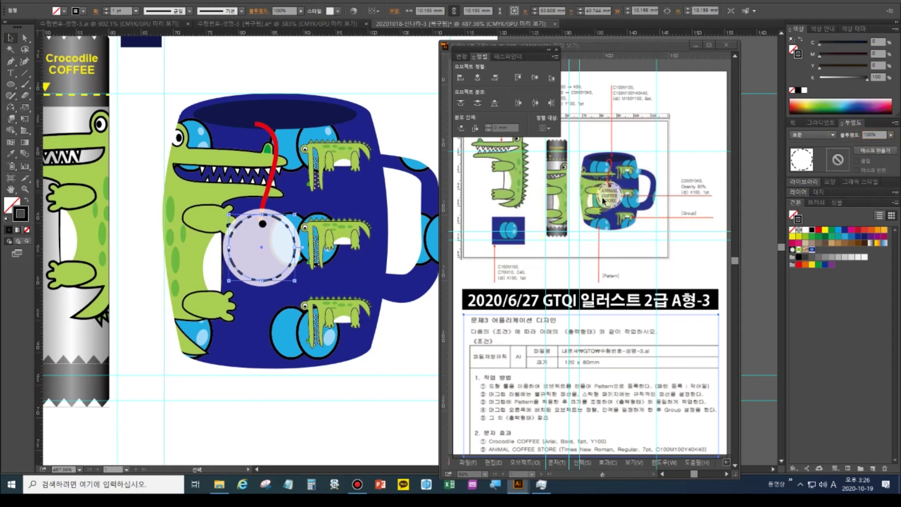
# Select the red string line, toggling Direct Selection and back to Selection
pyautogui.click(241, 222)
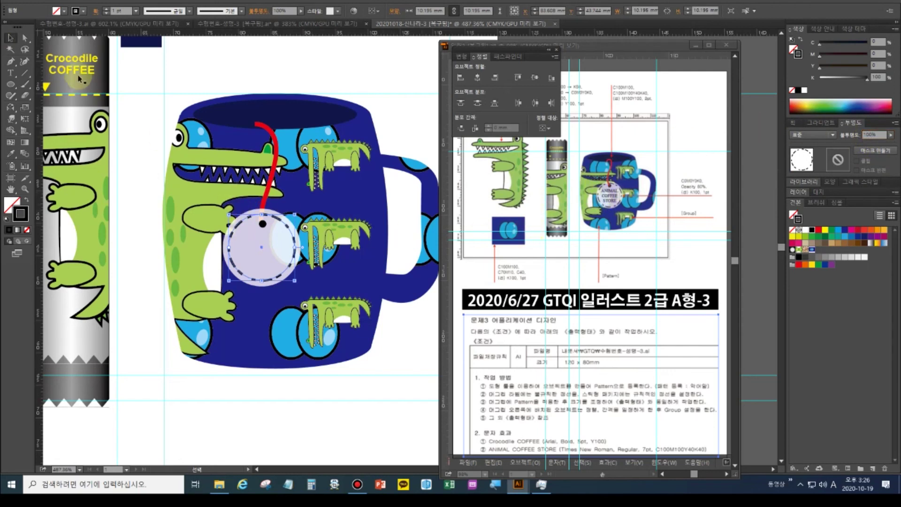
pyautogui.click(276, 146)
pyautogui.press('a')
pyautogui.press('v')
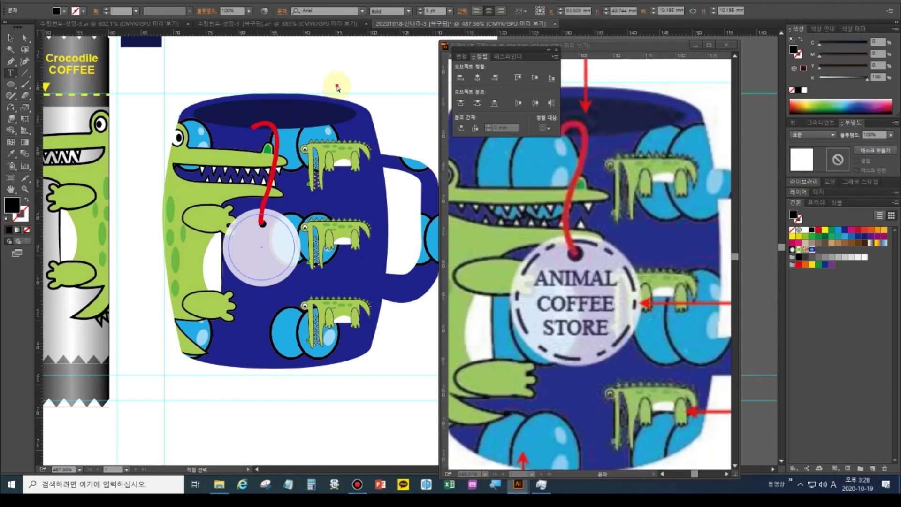
# Type 'ANIMAL COFFEE STORE' in a new text object above the mug and fit the artboard in view
pyautogui.press('t')
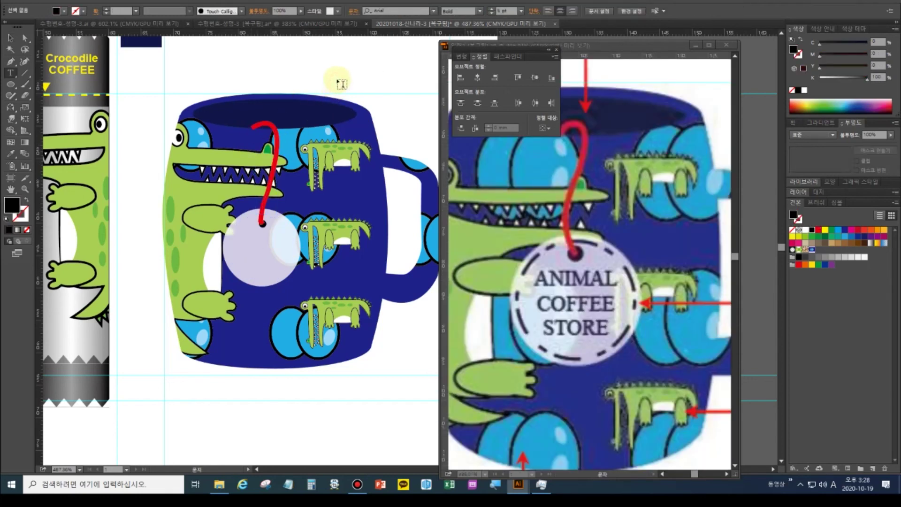
pyautogui.click(296, 56)
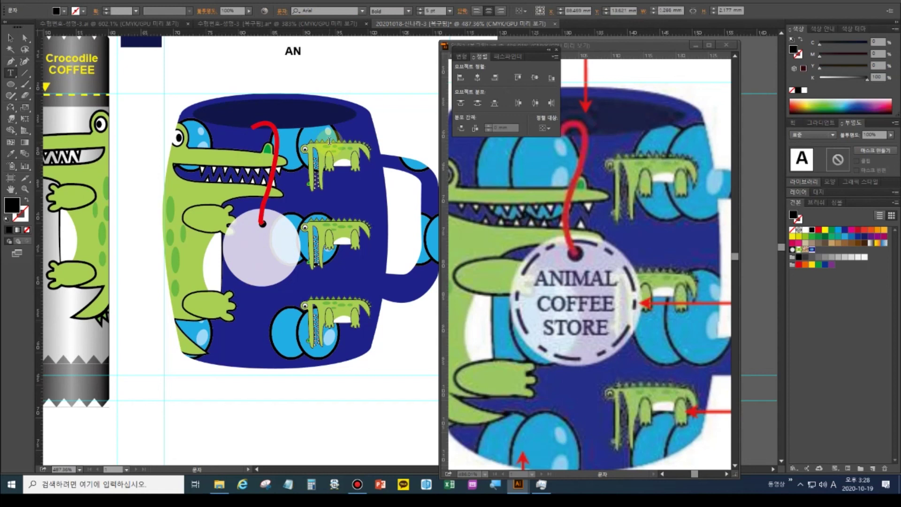
pyautogui.write('ANIMAL ')
pyautogui.write('COFFEE ')
pyautogui.write('STORE')
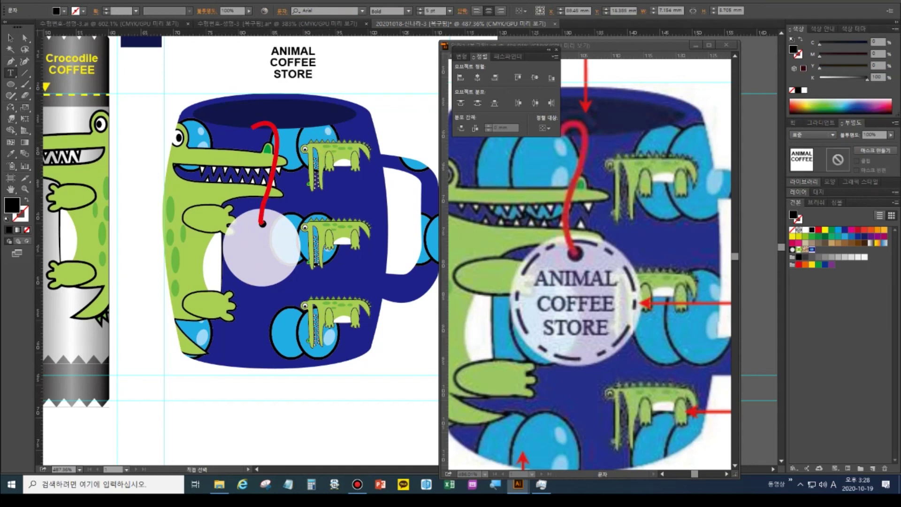
pyautogui.doubleClick(10, 189)
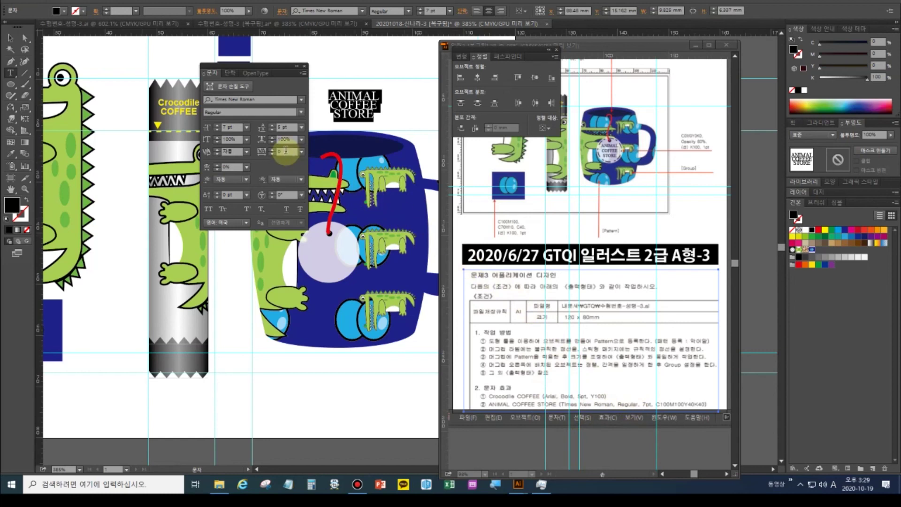
# Colour the text navy C100 M100 Y40 K0 and set its leading to 6 pt
pyautogui.click(876, 42)
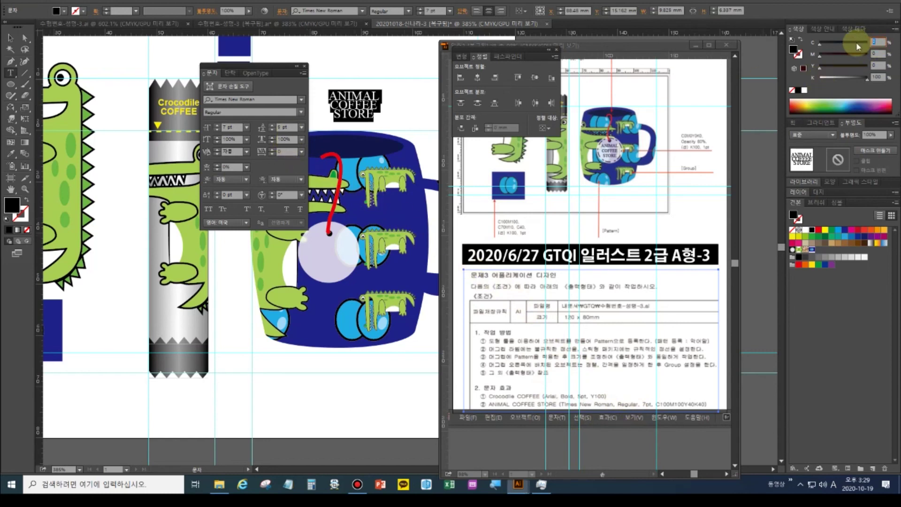
pyautogui.press('Tab')
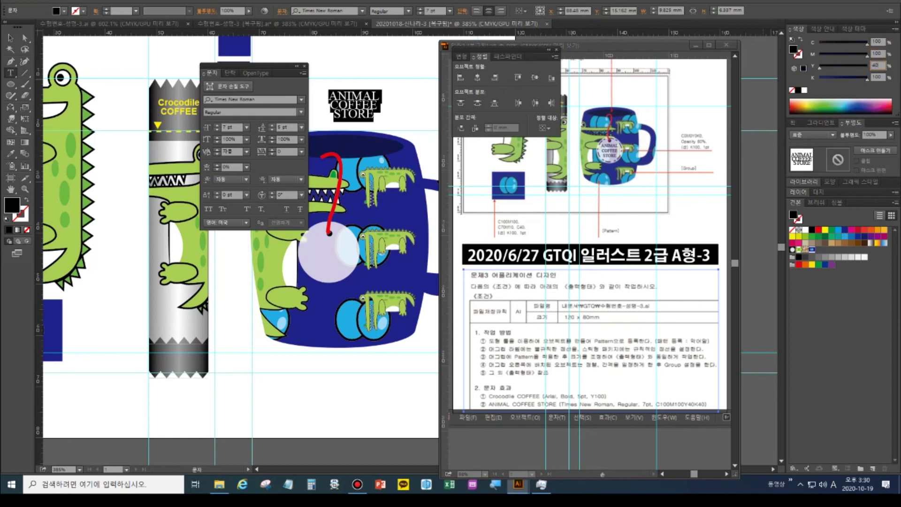
pyautogui.press('Return')
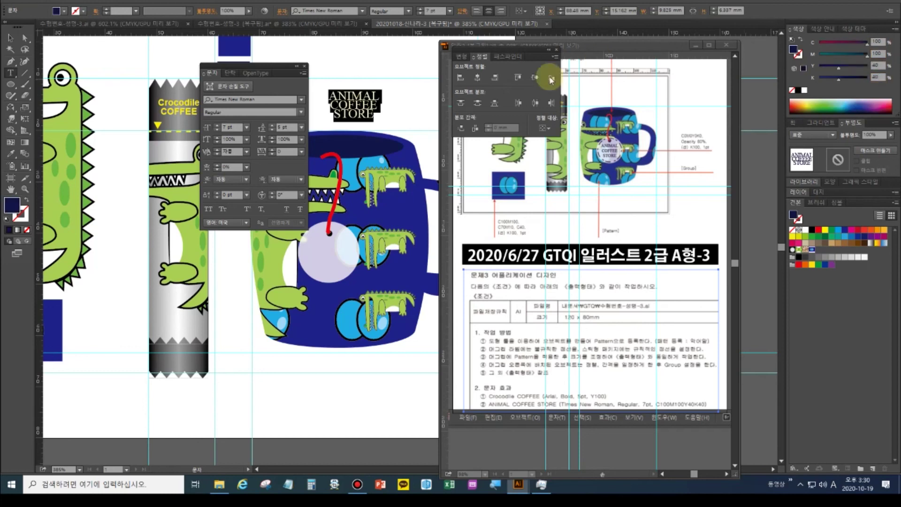
pyautogui.click(272, 130)
pyautogui.click(271, 125)
pyautogui.click(271, 125)
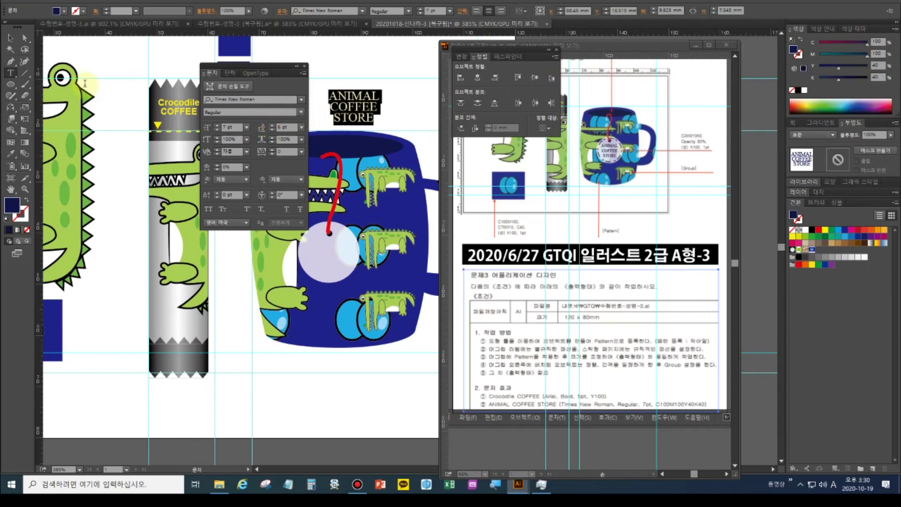
# Move the text onto the round tag on the mug and close the Character panel
pyautogui.click(10, 37)
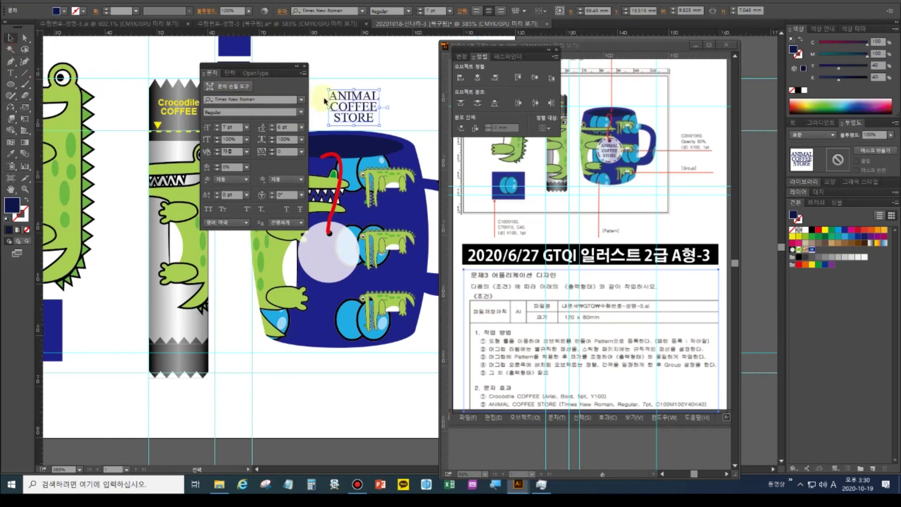
pyautogui.moveTo(345, 124); pyautogui.dragTo(321, 257)
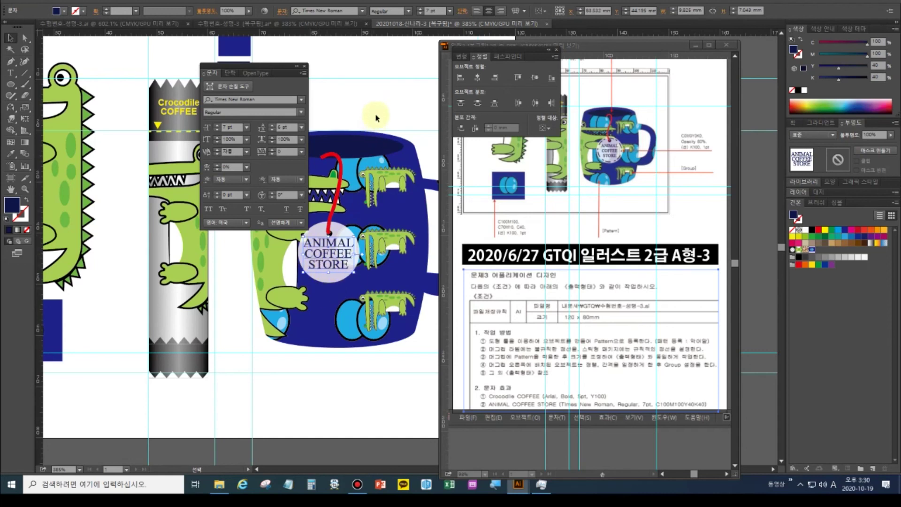
pyautogui.click(377, 99)
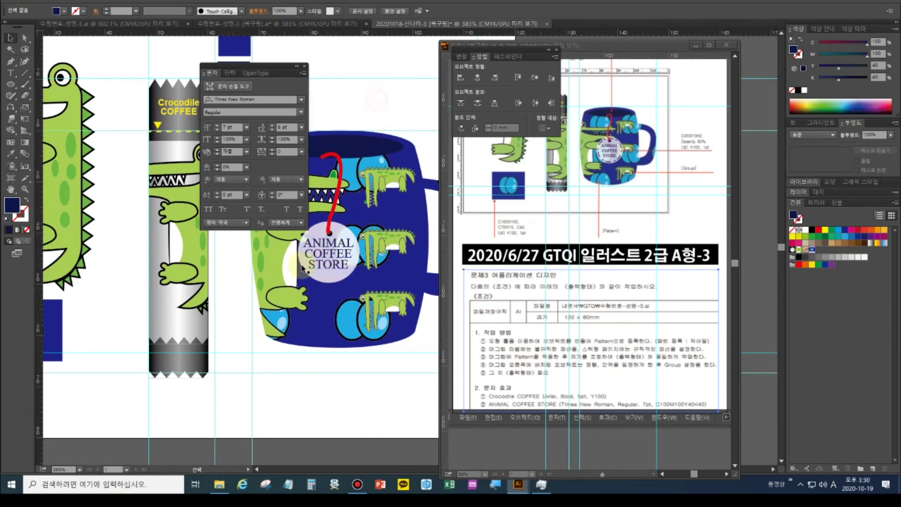
pyautogui.click(304, 69)
pyautogui.click(317, 235)
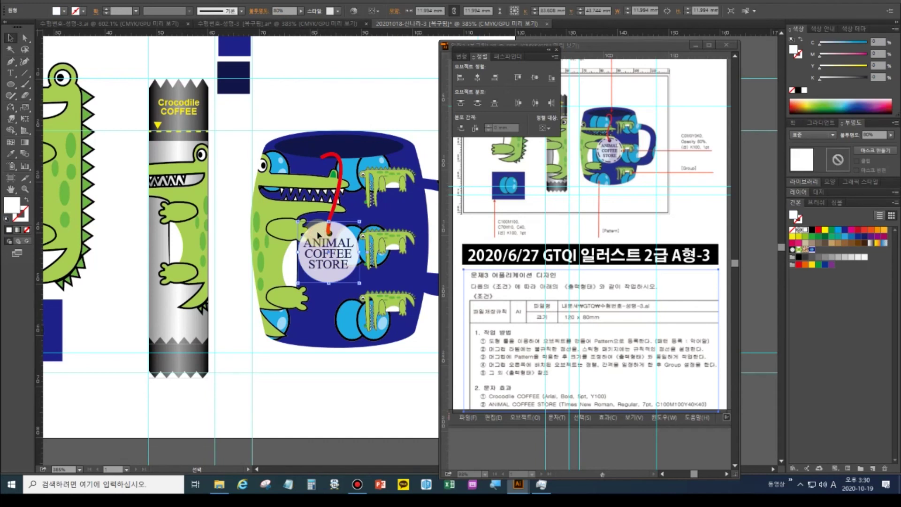
# Make an 85% scaled copy of the tag circle with no fill and a black stroke
pyautogui.click(24, 107)
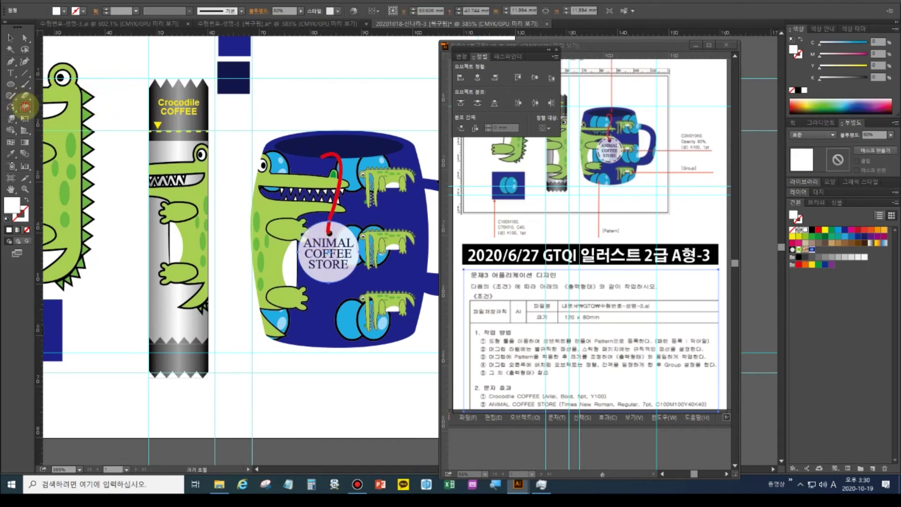
pyautogui.doubleClick(25, 107)
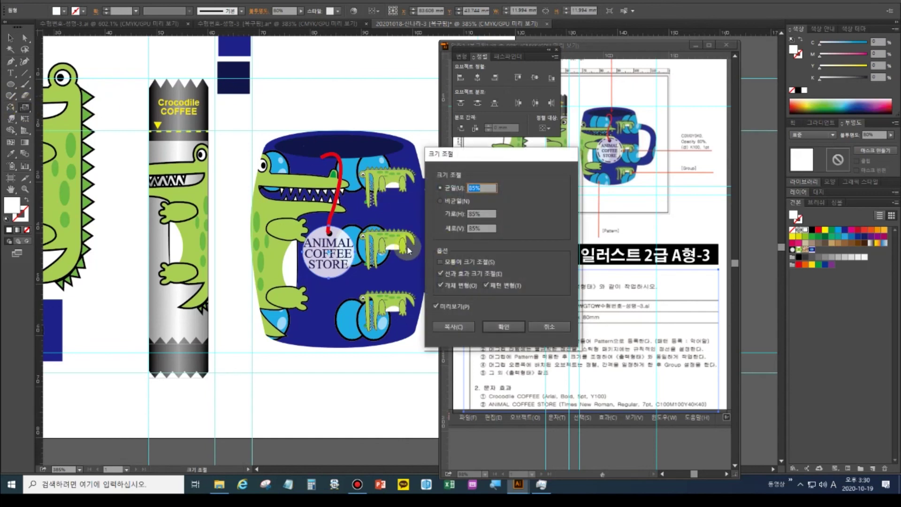
pyautogui.click(459, 329)
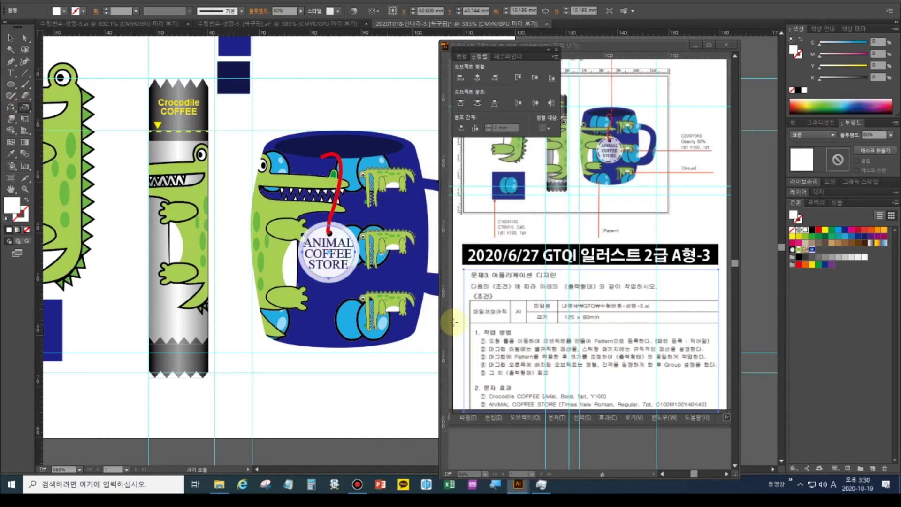
pyautogui.click(10, 215)
pyautogui.click(22, 216)
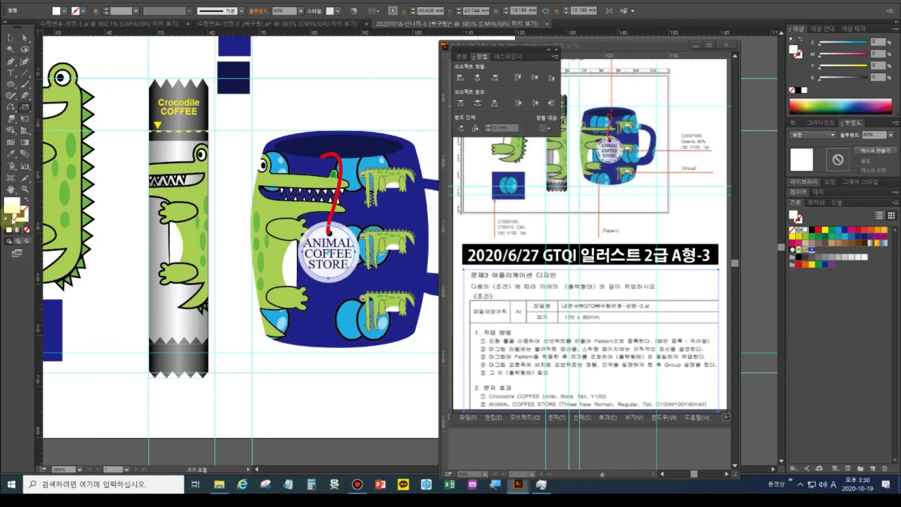
pyautogui.click(7, 218)
pyautogui.click(27, 230)
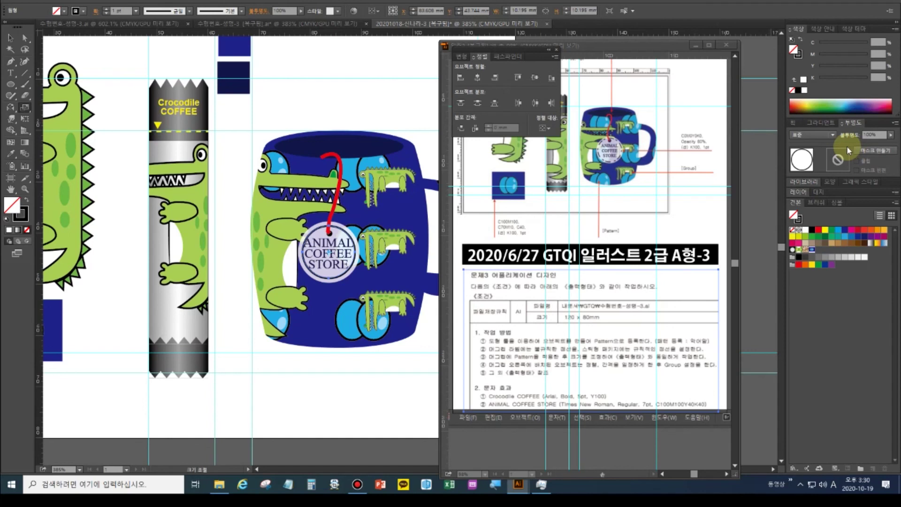
# Make the inner circle's stroke a dashed line with 5 pt dashes
pyautogui.hotkey('ctrl', 'F10')
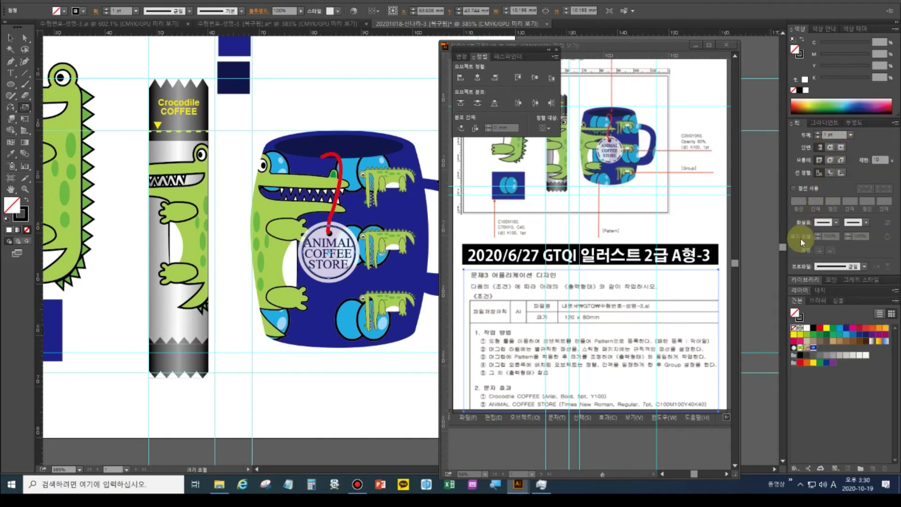
pyautogui.click(801, 189)
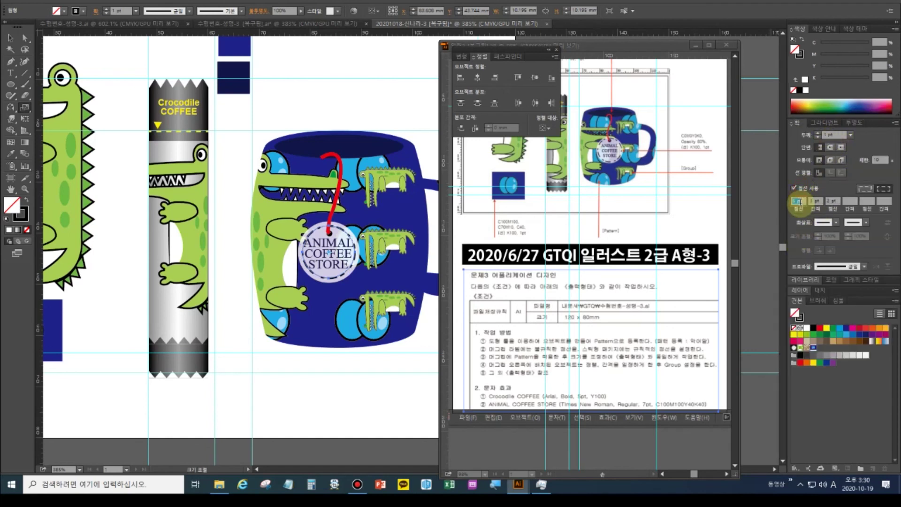
pyautogui.write('5')
pyautogui.press('Return')
# Enlarge the dashed ring to 105% and deselect it
pyautogui.click(21, 108)
pyautogui.keyDown('alt'); pyautogui.click(361, 169); pyautogui.keyUp('alt')
pyautogui.write('1')
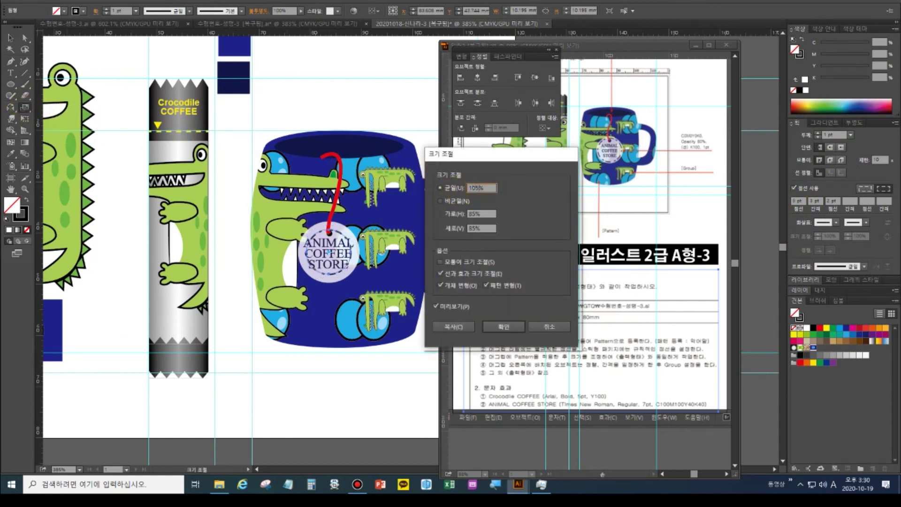
pyautogui.click(503, 326)
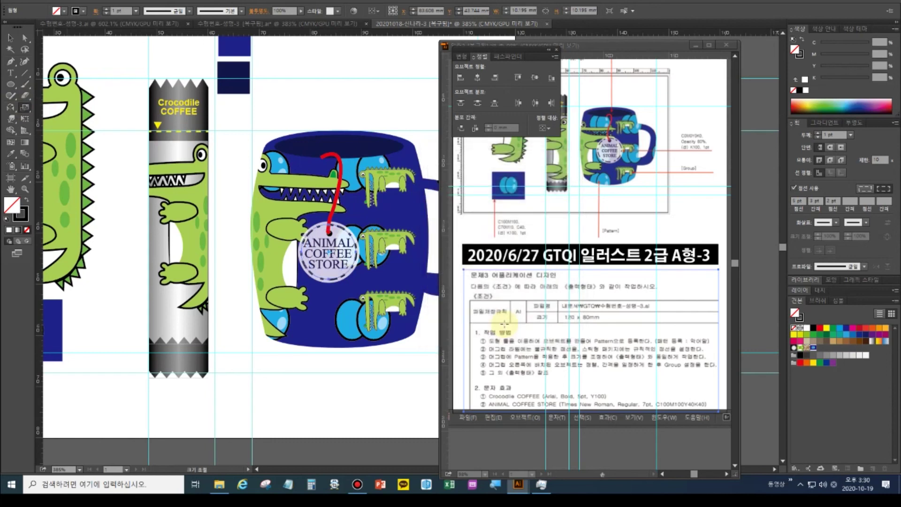
pyautogui.click(322, 290)
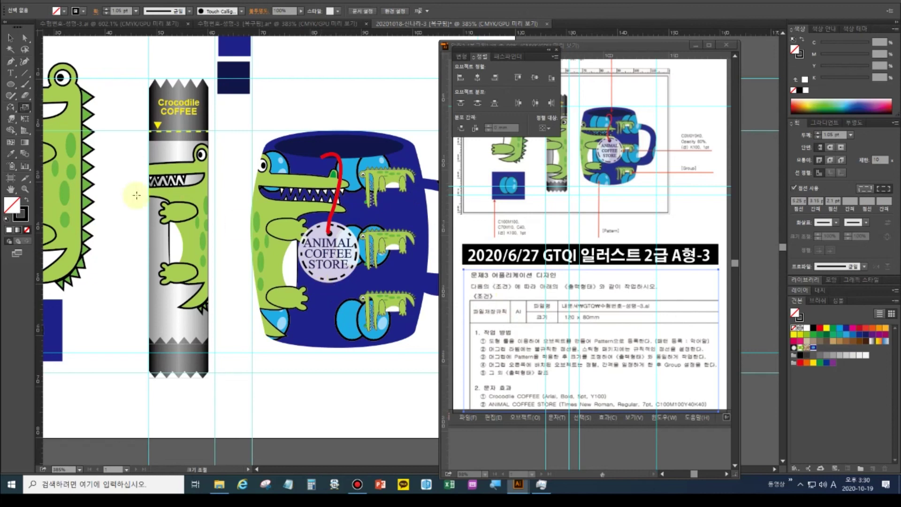
# Fit the artboard in view, close the Align panel, and delete the two navy squares
pyautogui.doubleClick(10, 189)
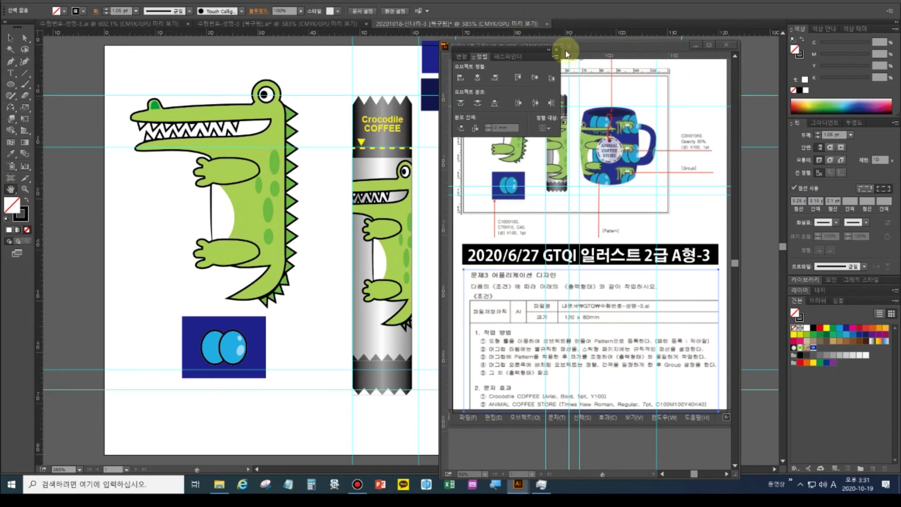
pyautogui.click(556, 49)
pyautogui.moveTo(348, 221); pyautogui.dragTo(213, 241)
pyautogui.click(17, 41)
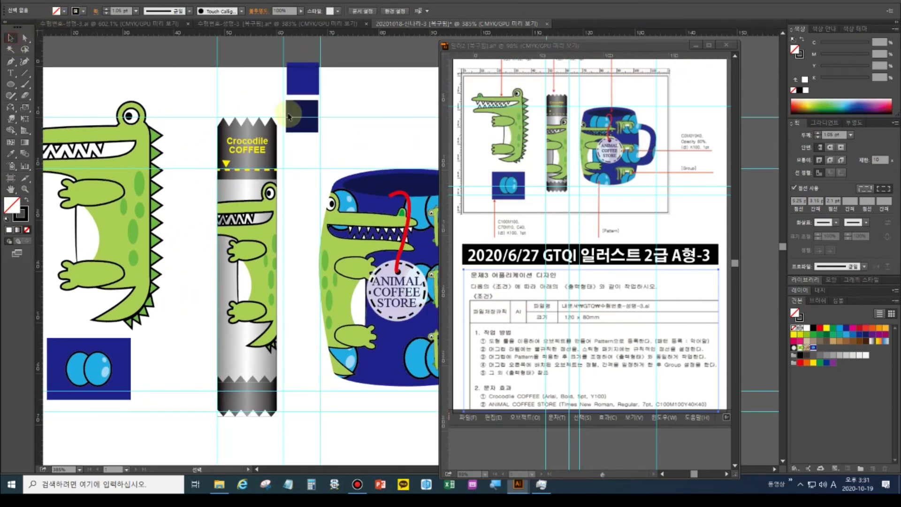
pyautogui.click(287, 87)
pyautogui.press('Delete')
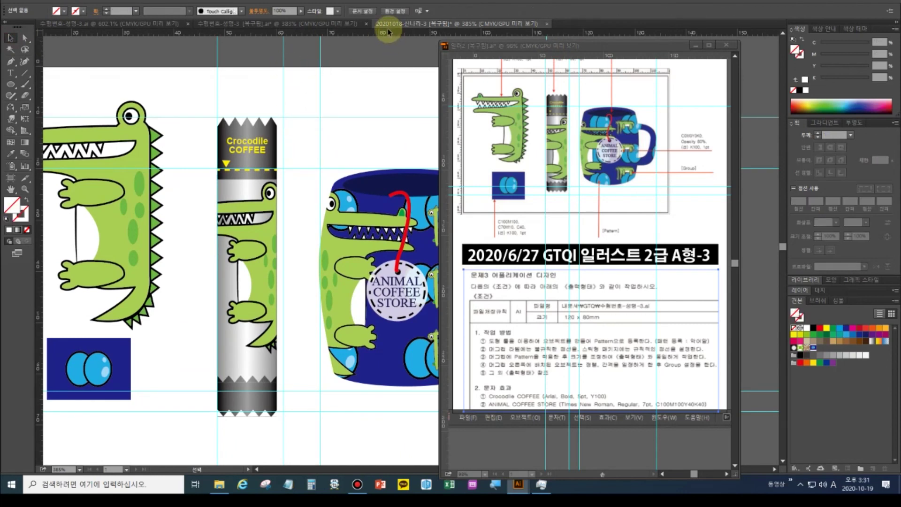
# Hide the guides from the View menu
pyautogui.hotkey('alt', 'v')
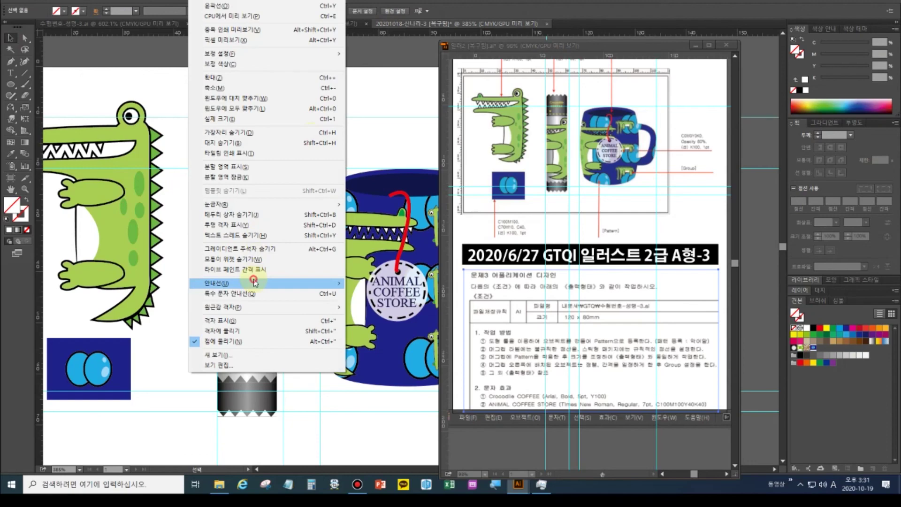
pyautogui.moveTo(254, 283)
pyautogui.click(381, 284)
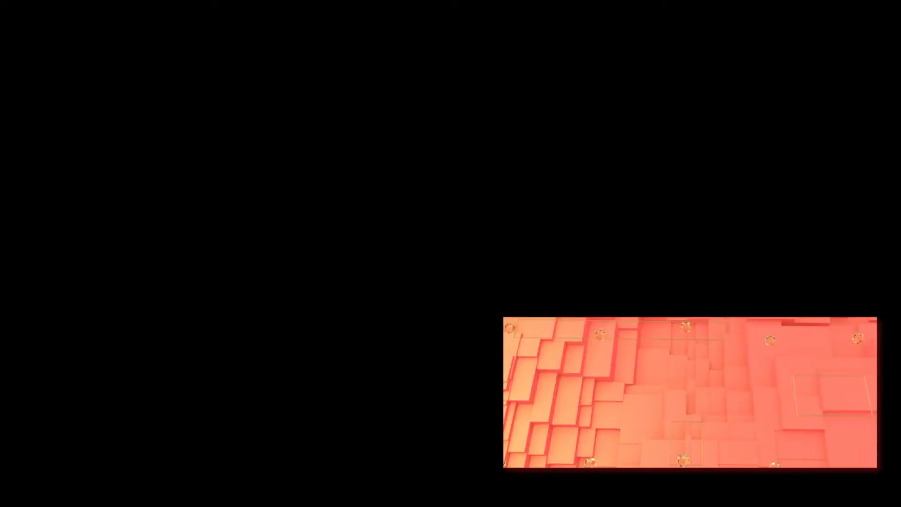